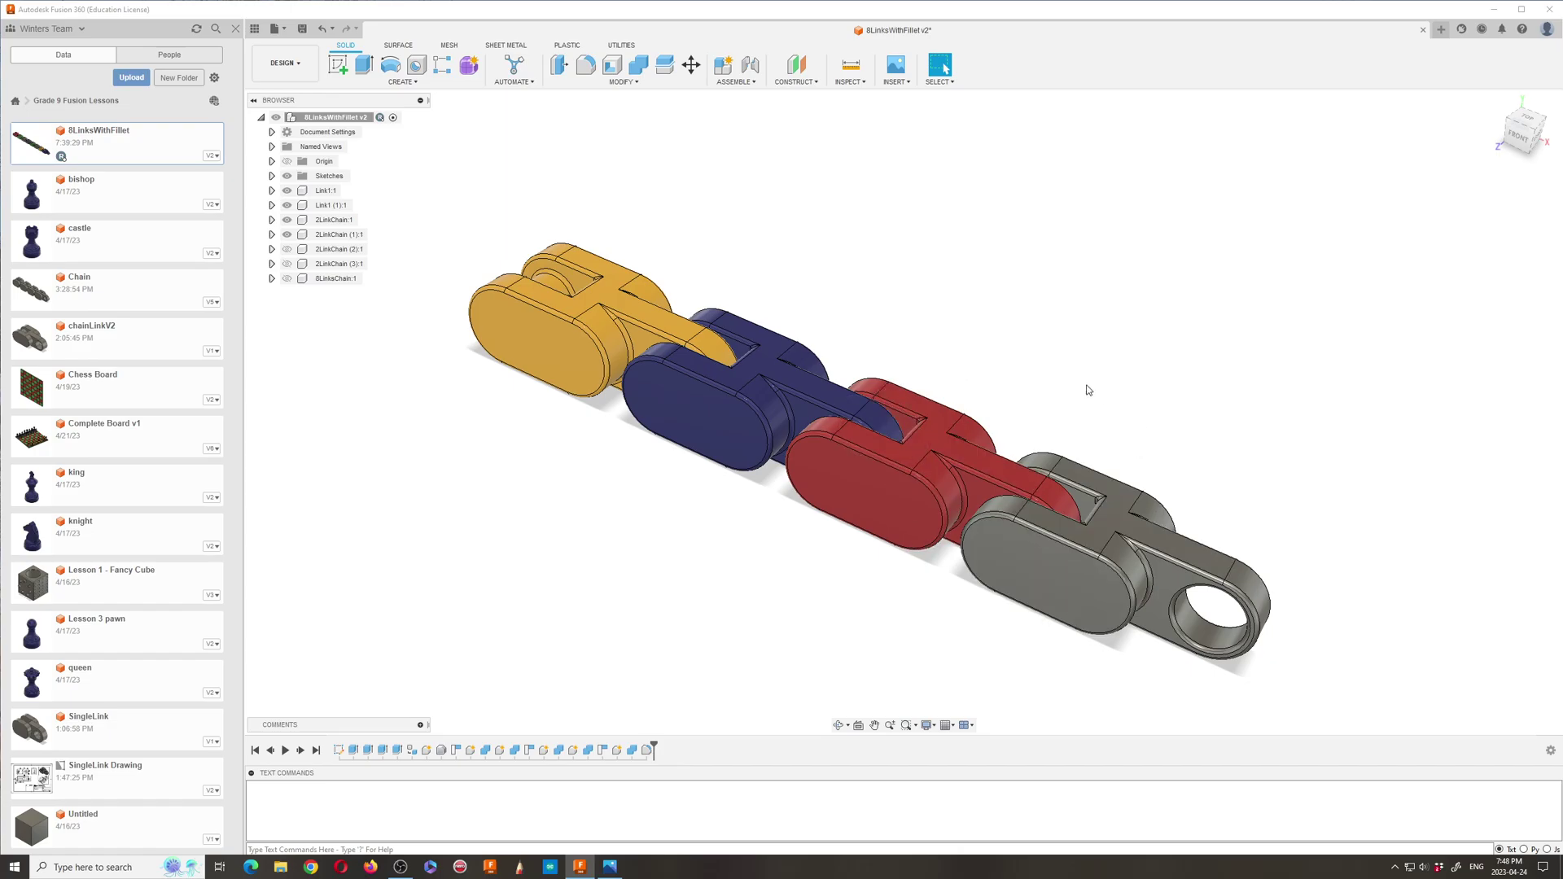
Step: Create a new empty Untitled design next to the 8LinksWithFillet chain document
{"action": "left_click", "coordinate": [1442, 31]}
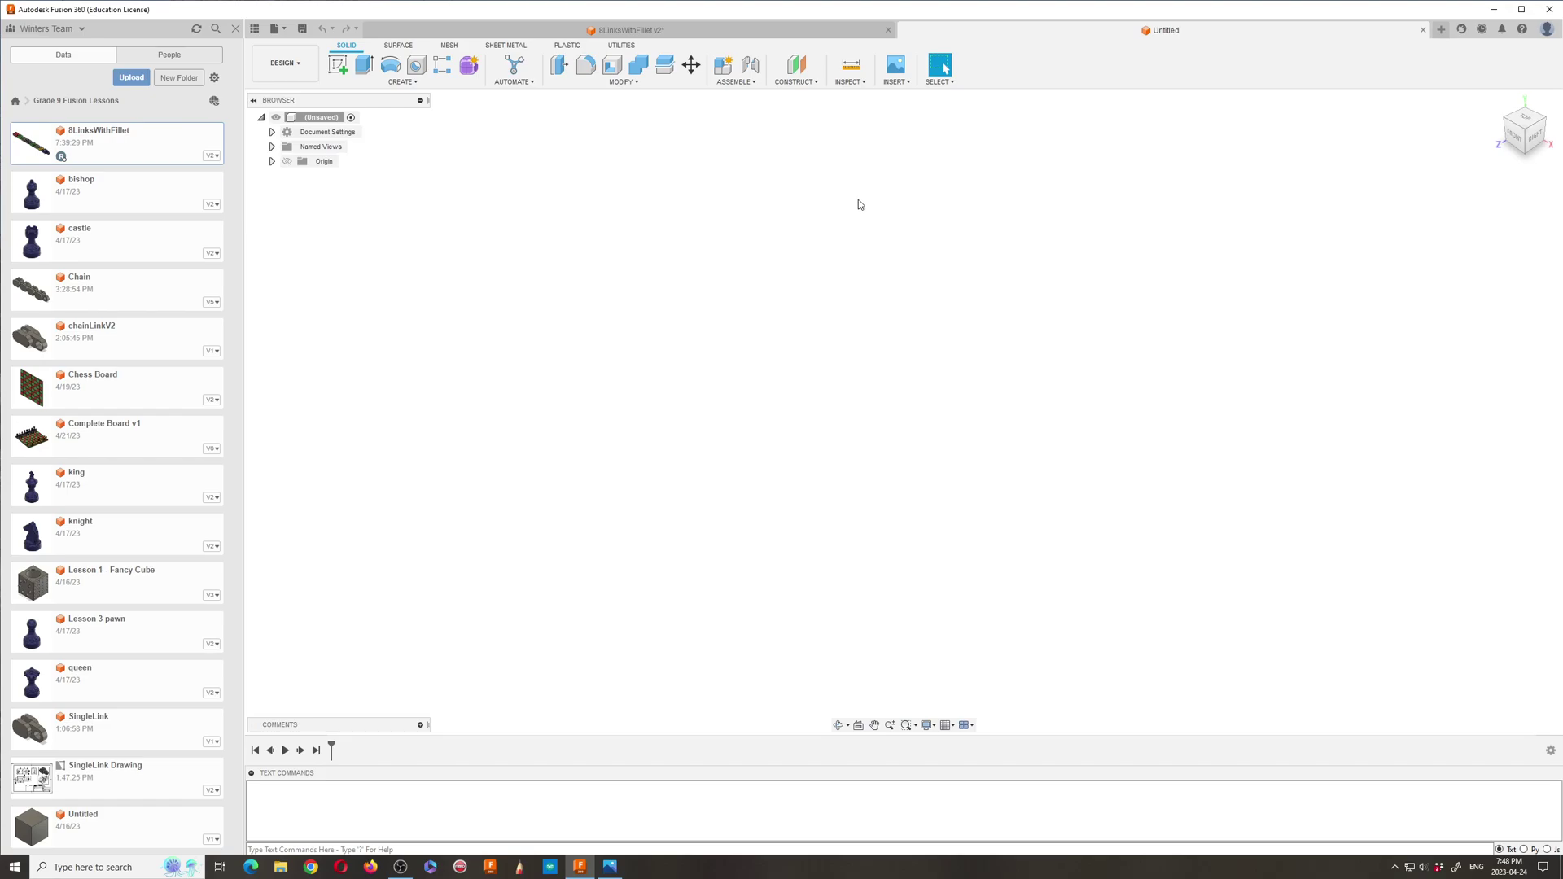
{"action": "left_click", "coordinate": [610, 867]}
{"action": "left_click", "coordinate": [906, 237]}
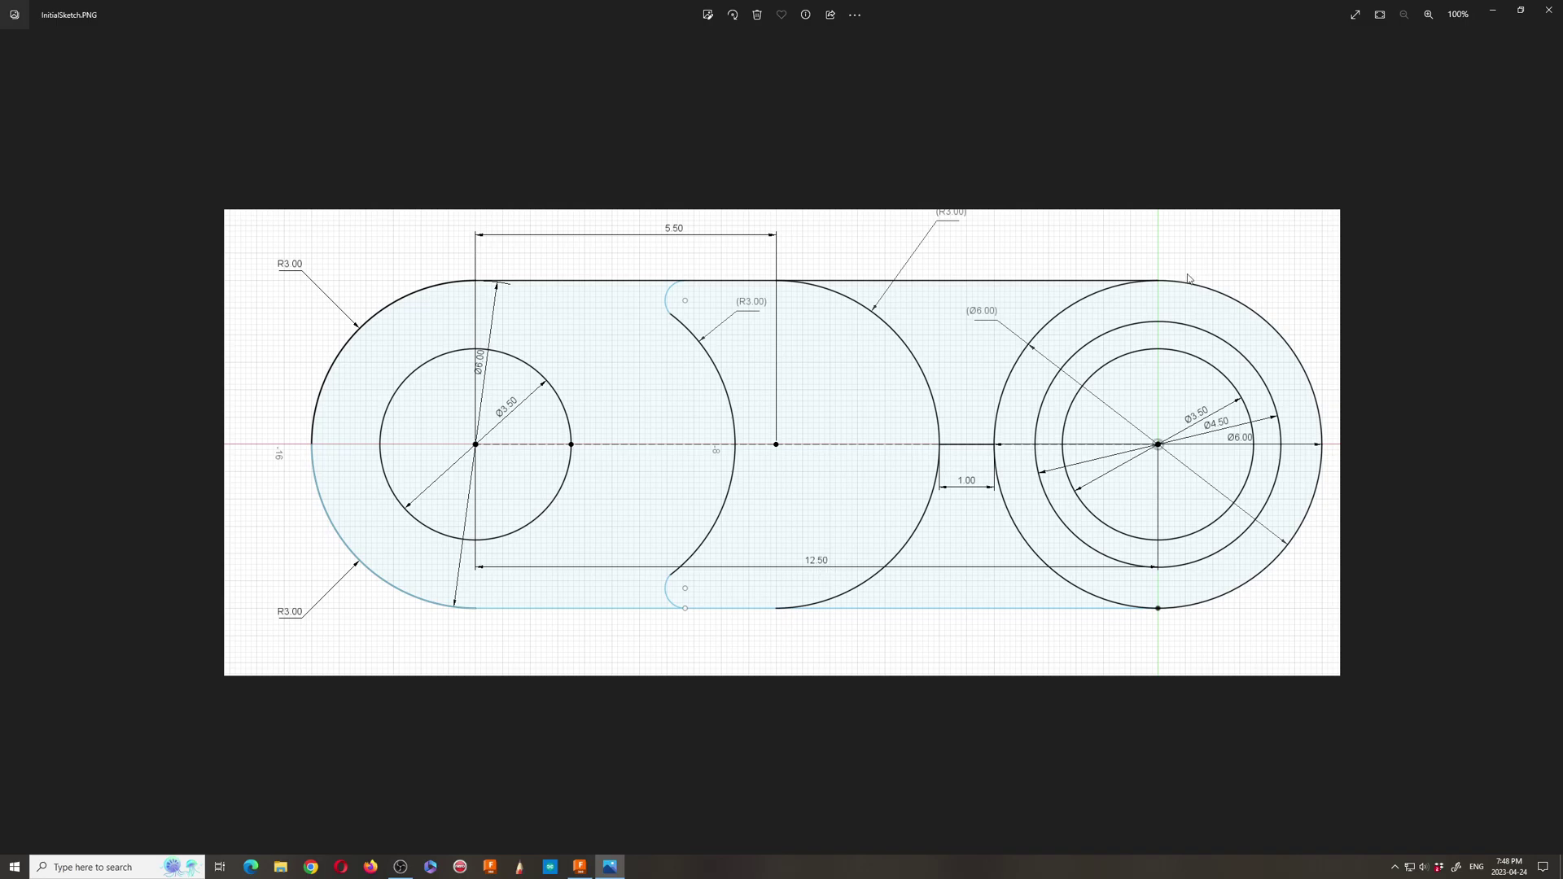
{"action": "left_click", "coordinate": [1493, 9]}
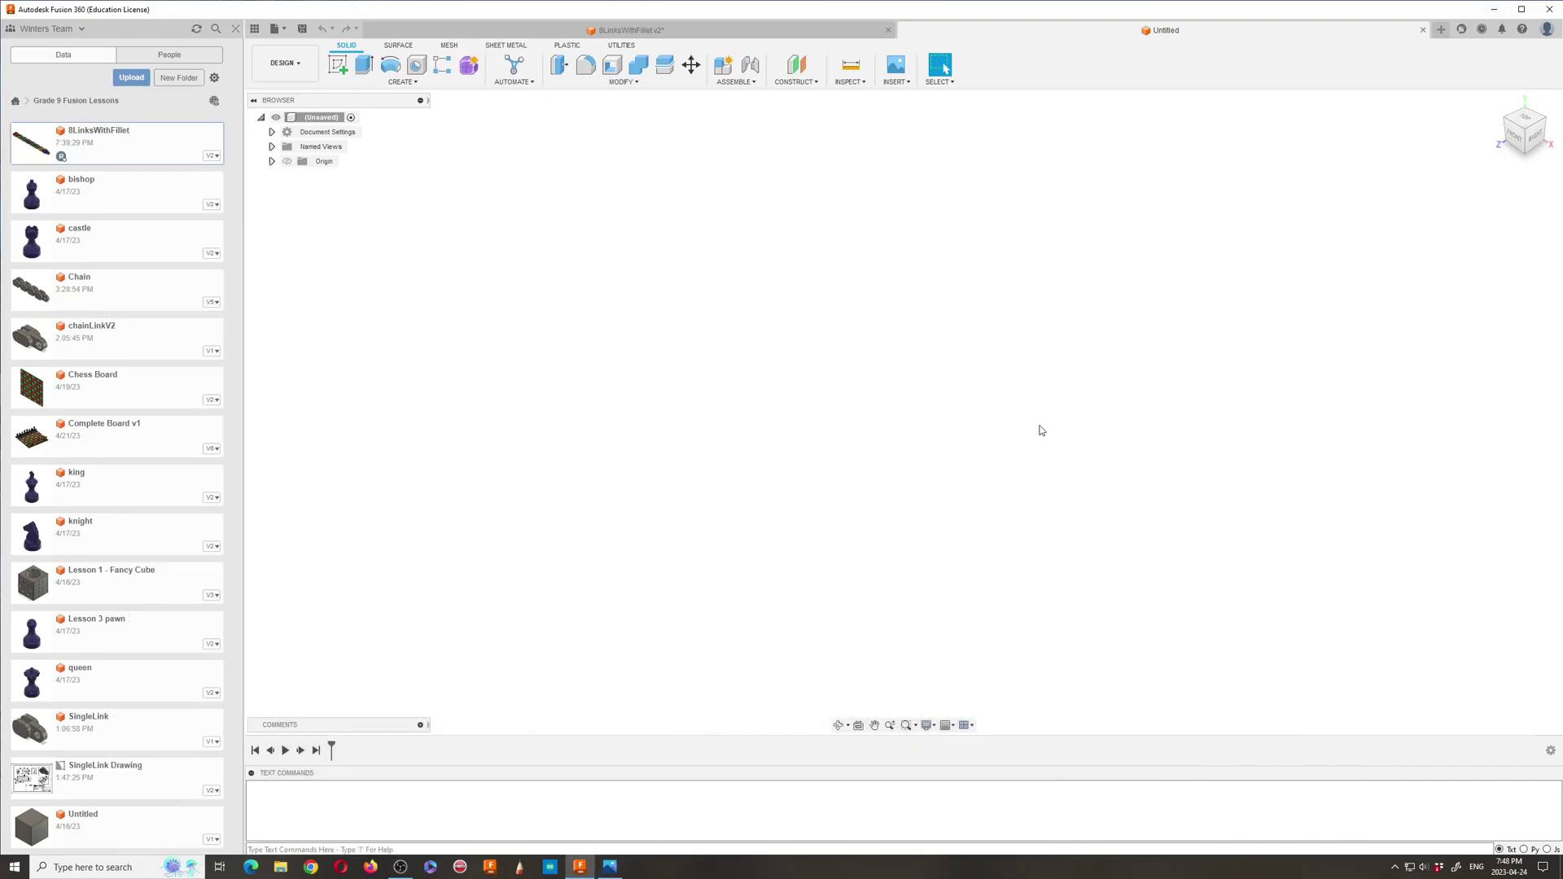
Step: On the front plane, sketch a 12.50 mm horizontal line from the origin
{"action": "left_click", "coordinate": [337, 65]}
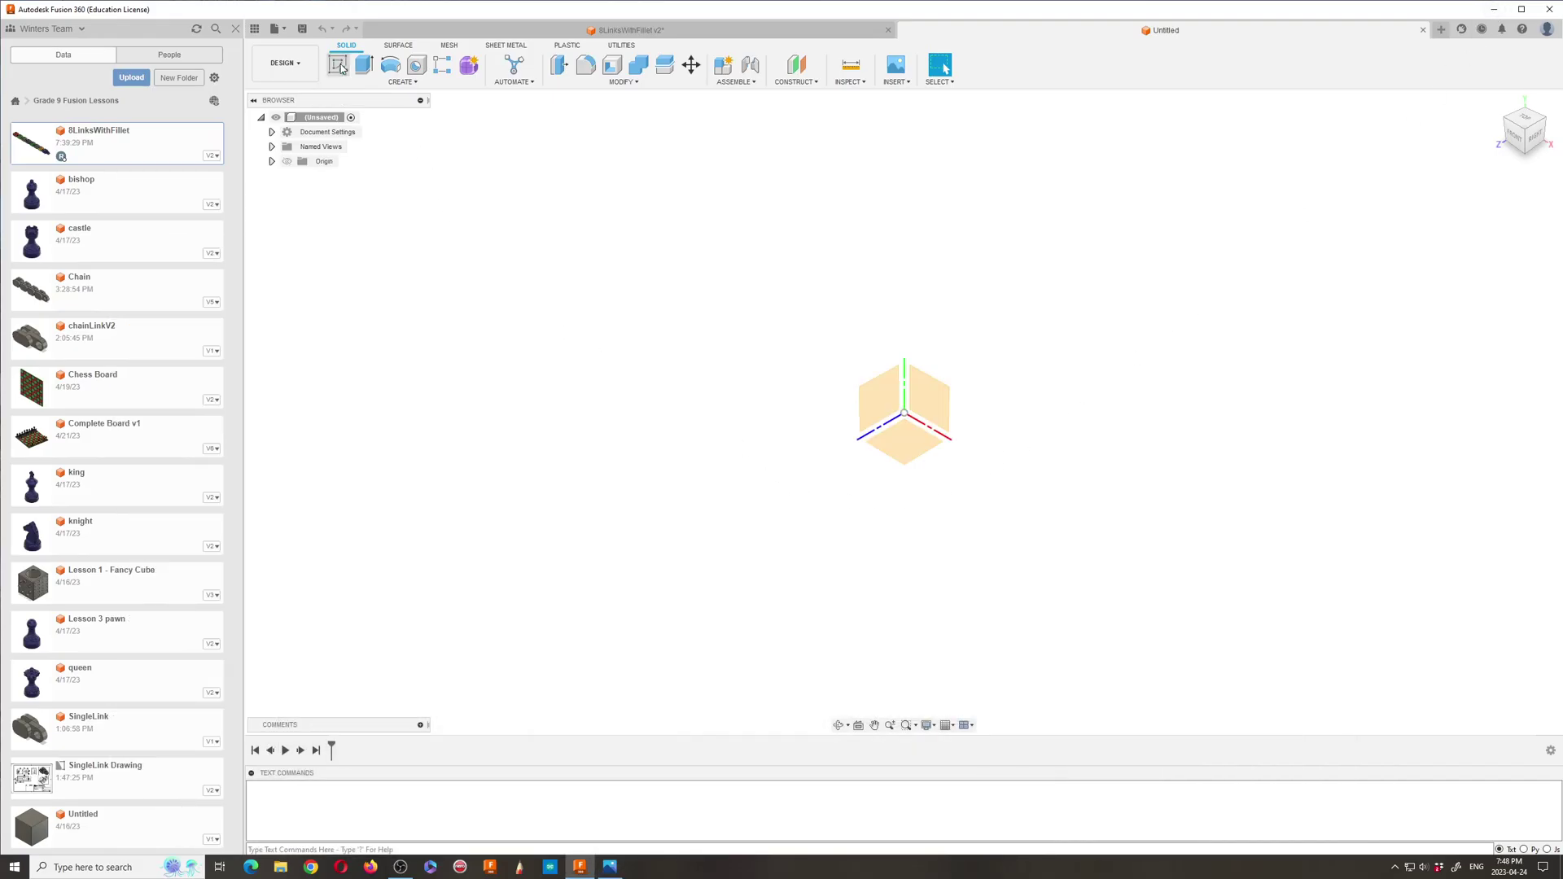
{"action": "left_click", "coordinate": [928, 403]}
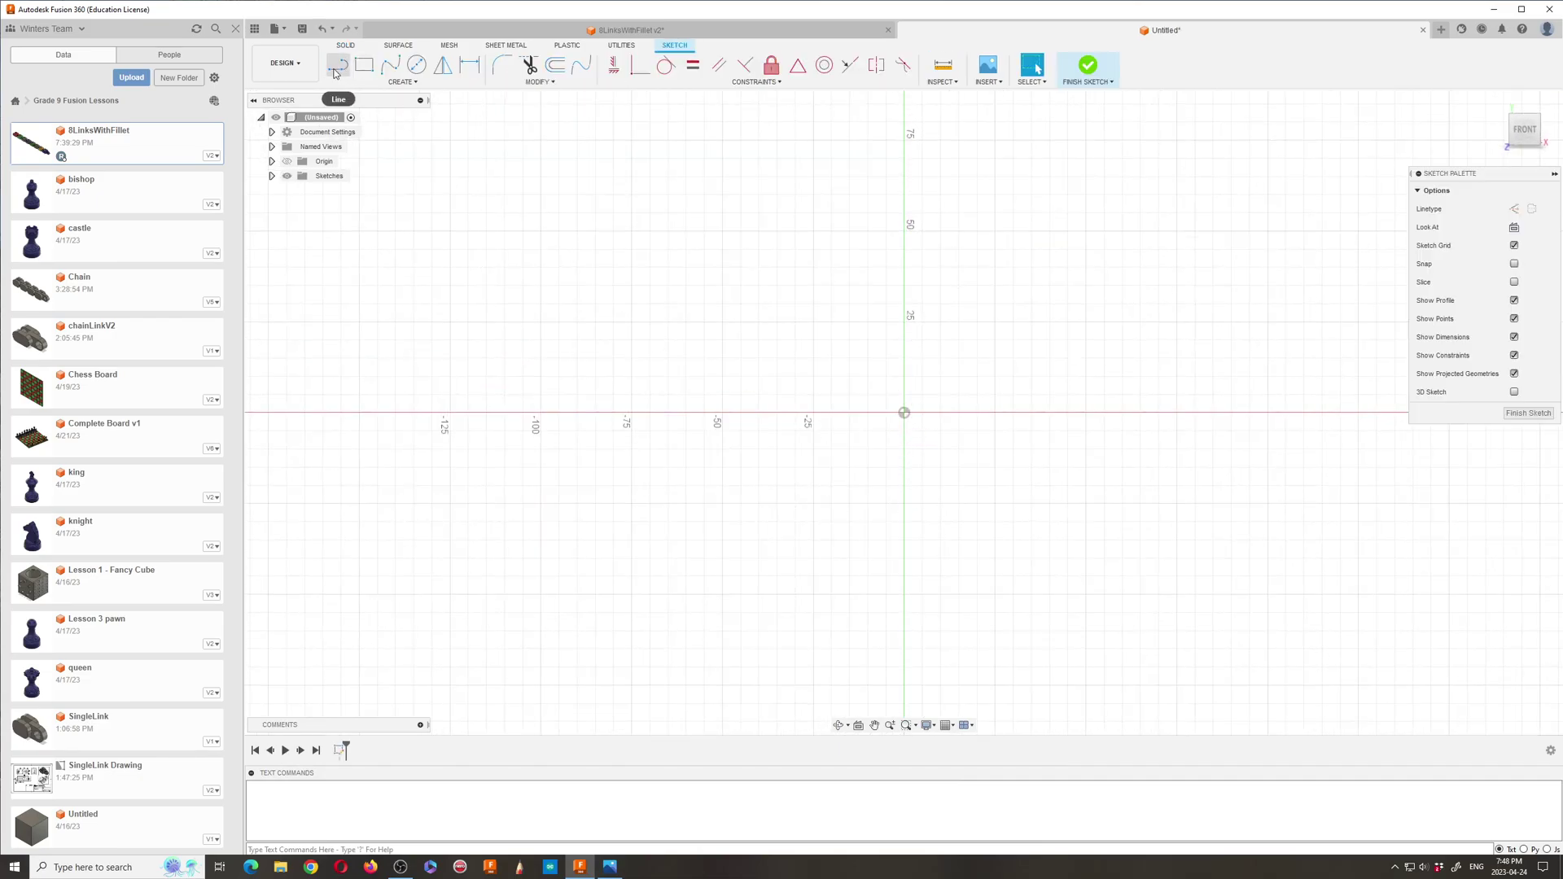
{"action": "left_click", "coordinate": [336, 68]}
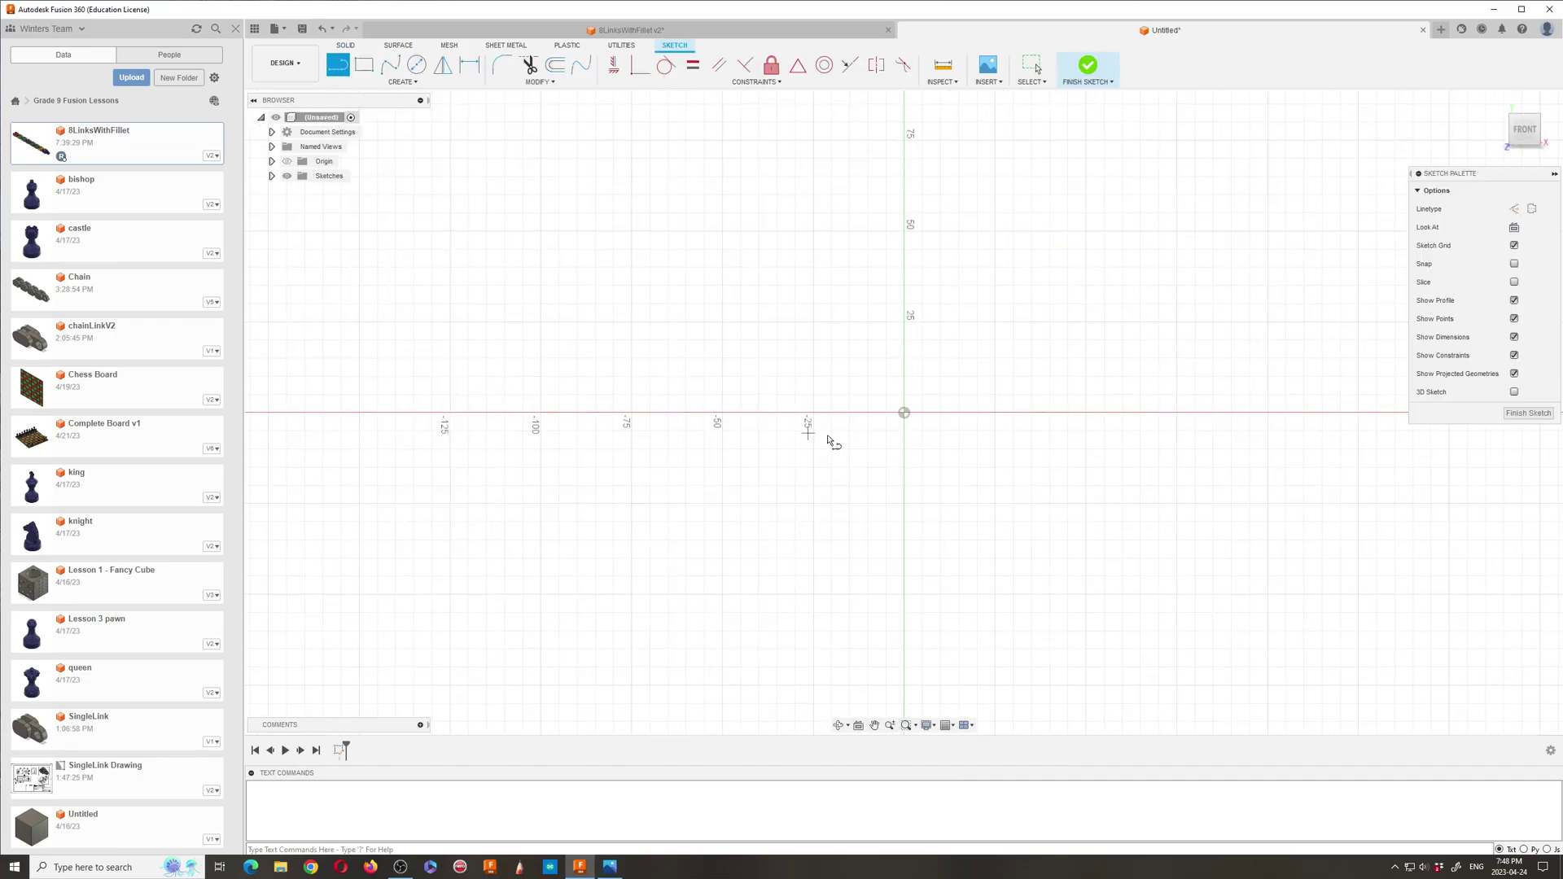
{"action": "left_click", "coordinate": [905, 414]}
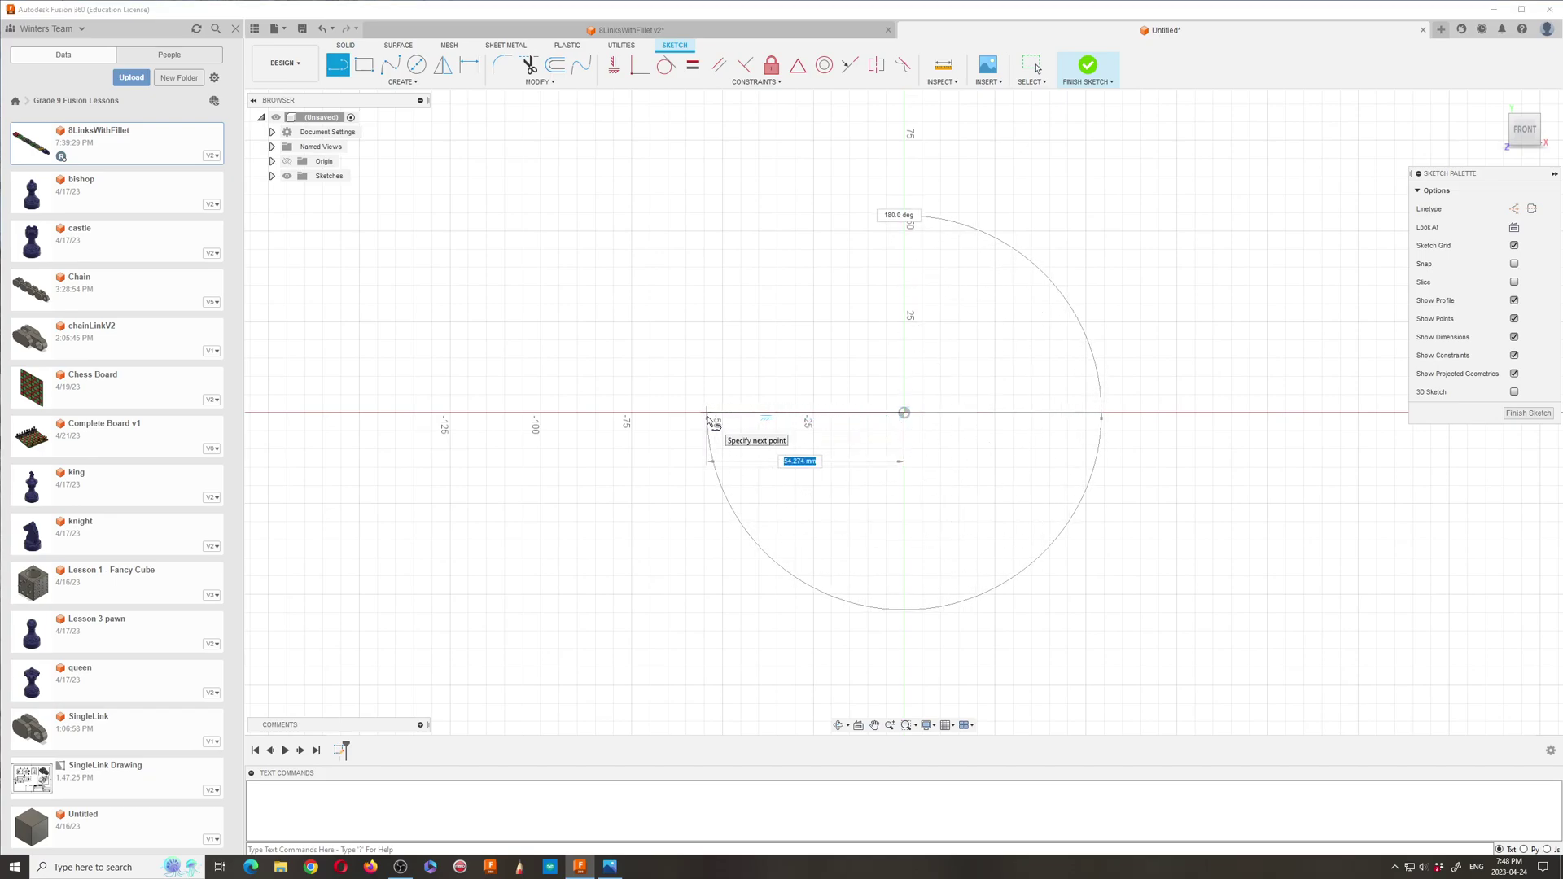
{"action": "type", "text": "12"}
{"action": "key", "text": "Tab"}
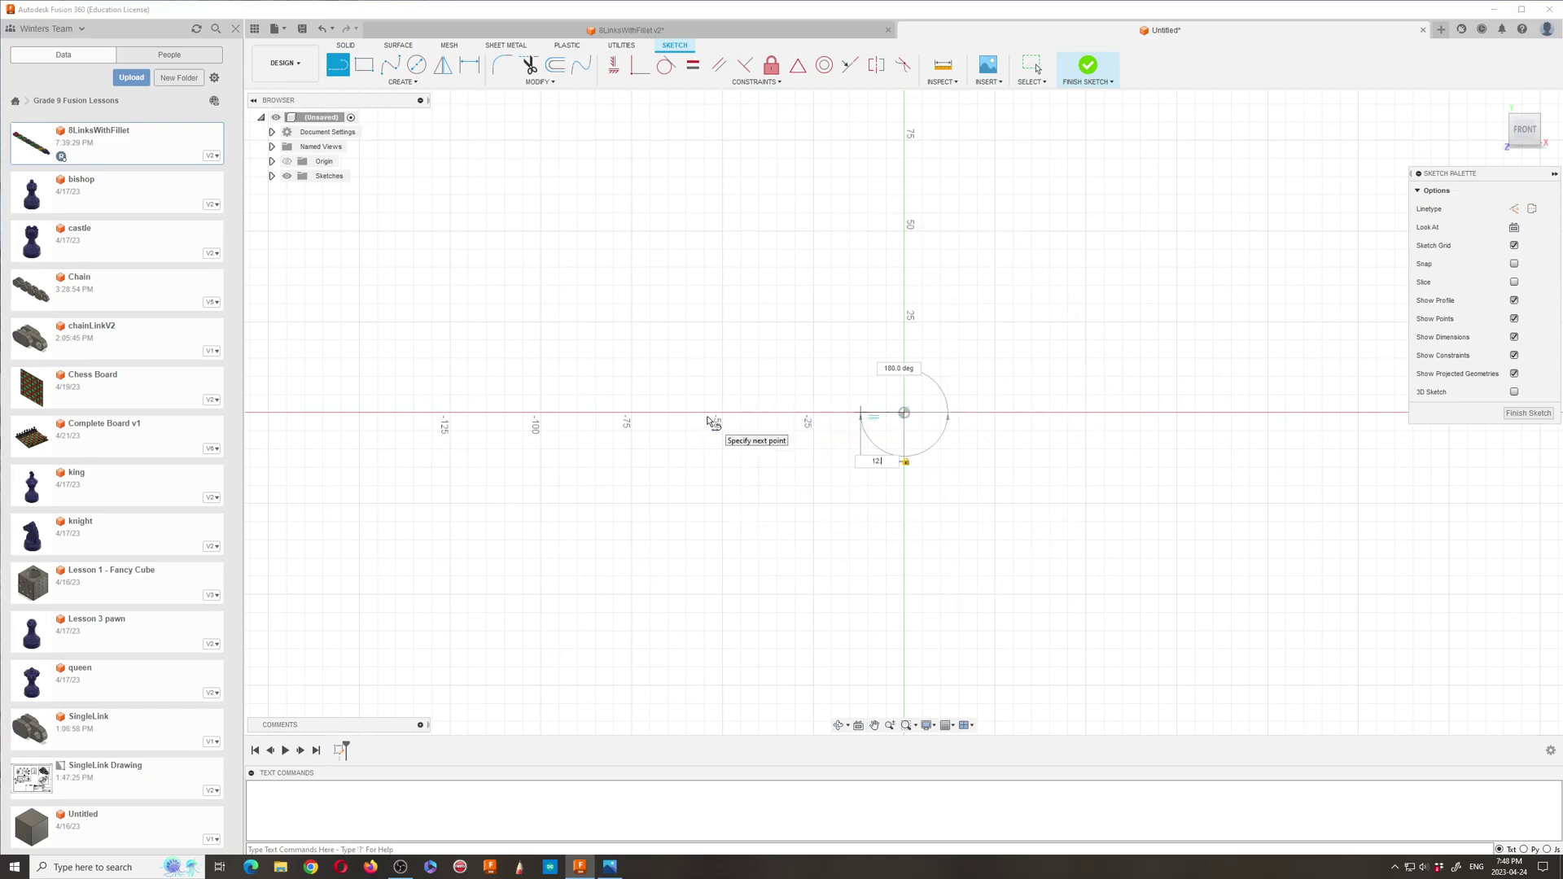
{"action": "type", "text": ".5"}
{"action": "key", "text": "Return"}
{"action": "key", "text": "Escape"}
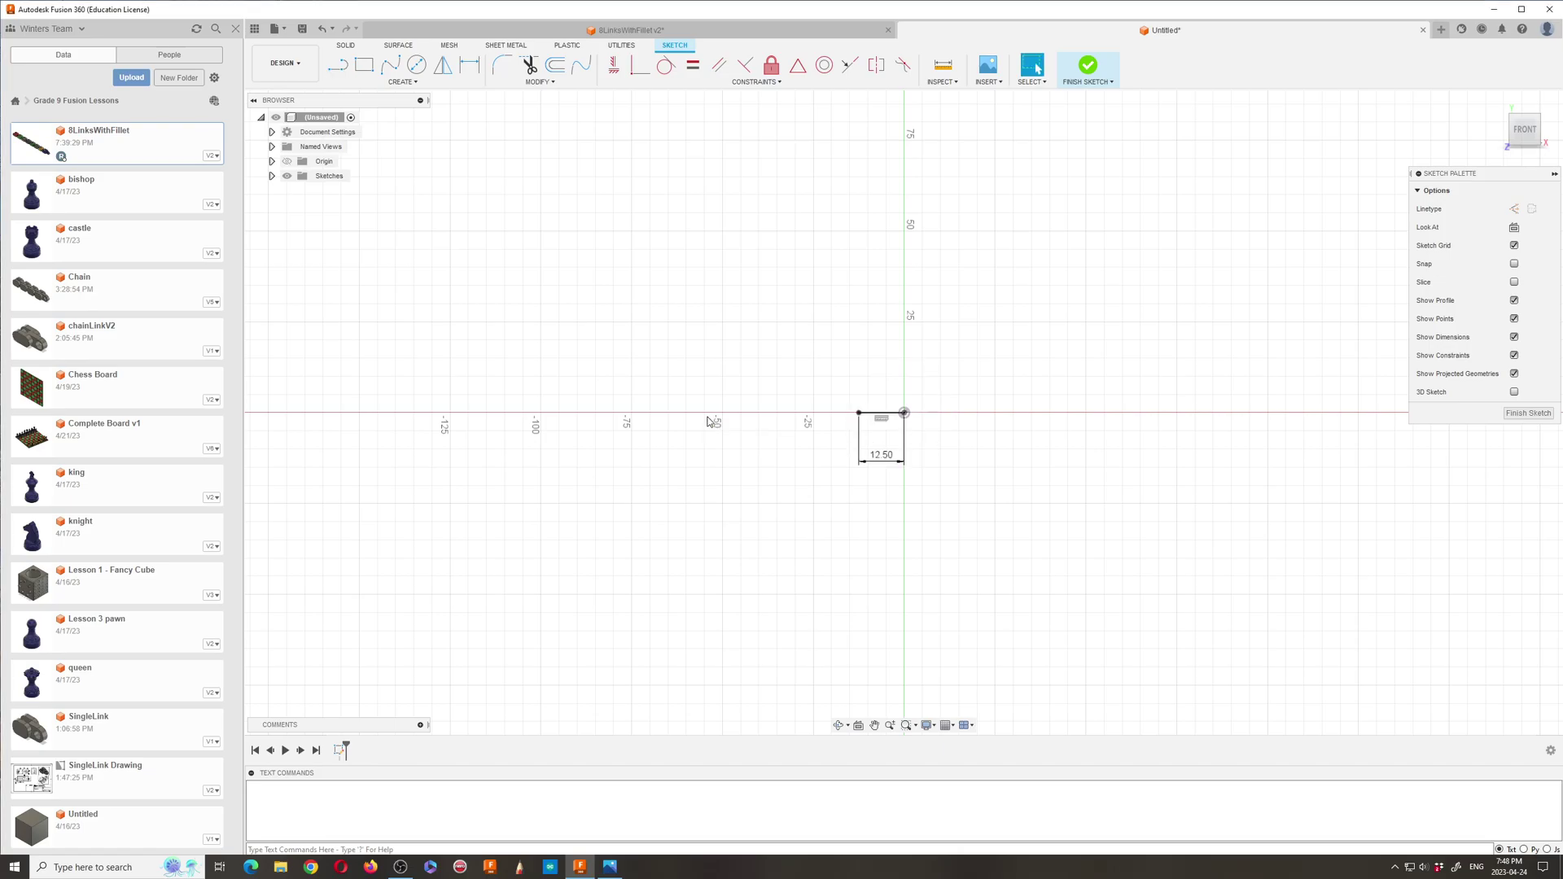
Step: Zoom in and bring the InitialSketch.PNG reference drawing back up
{"action": "scroll", "coordinate": [900, 417], "scroll_direction": "up", "scroll_amount": 10}
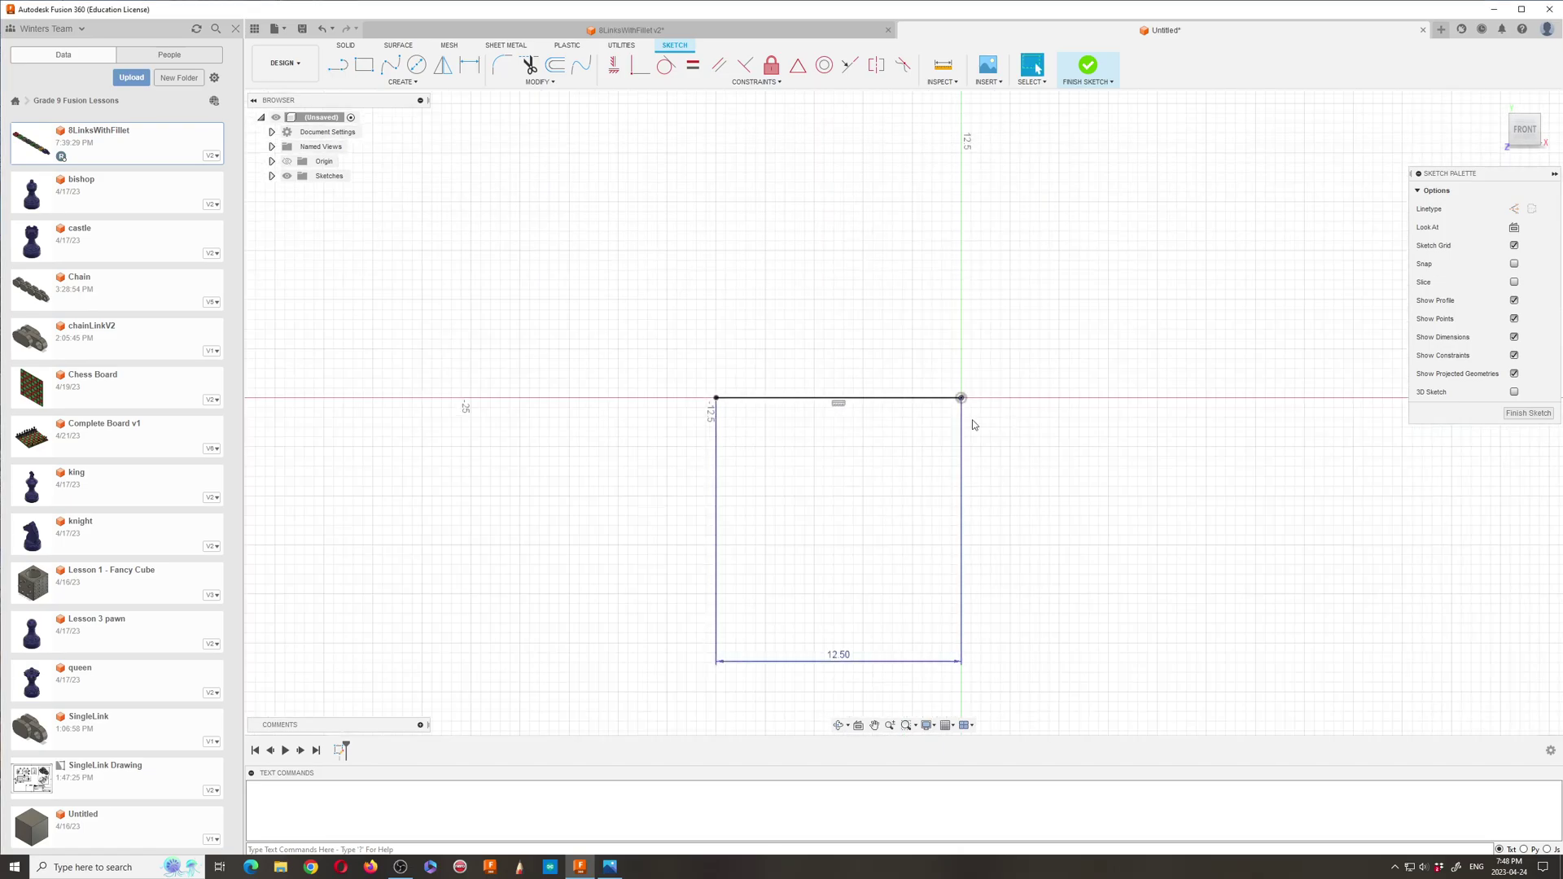
{"action": "scroll", "coordinate": [741, 383], "scroll_direction": "up", "scroll_amount": 3}
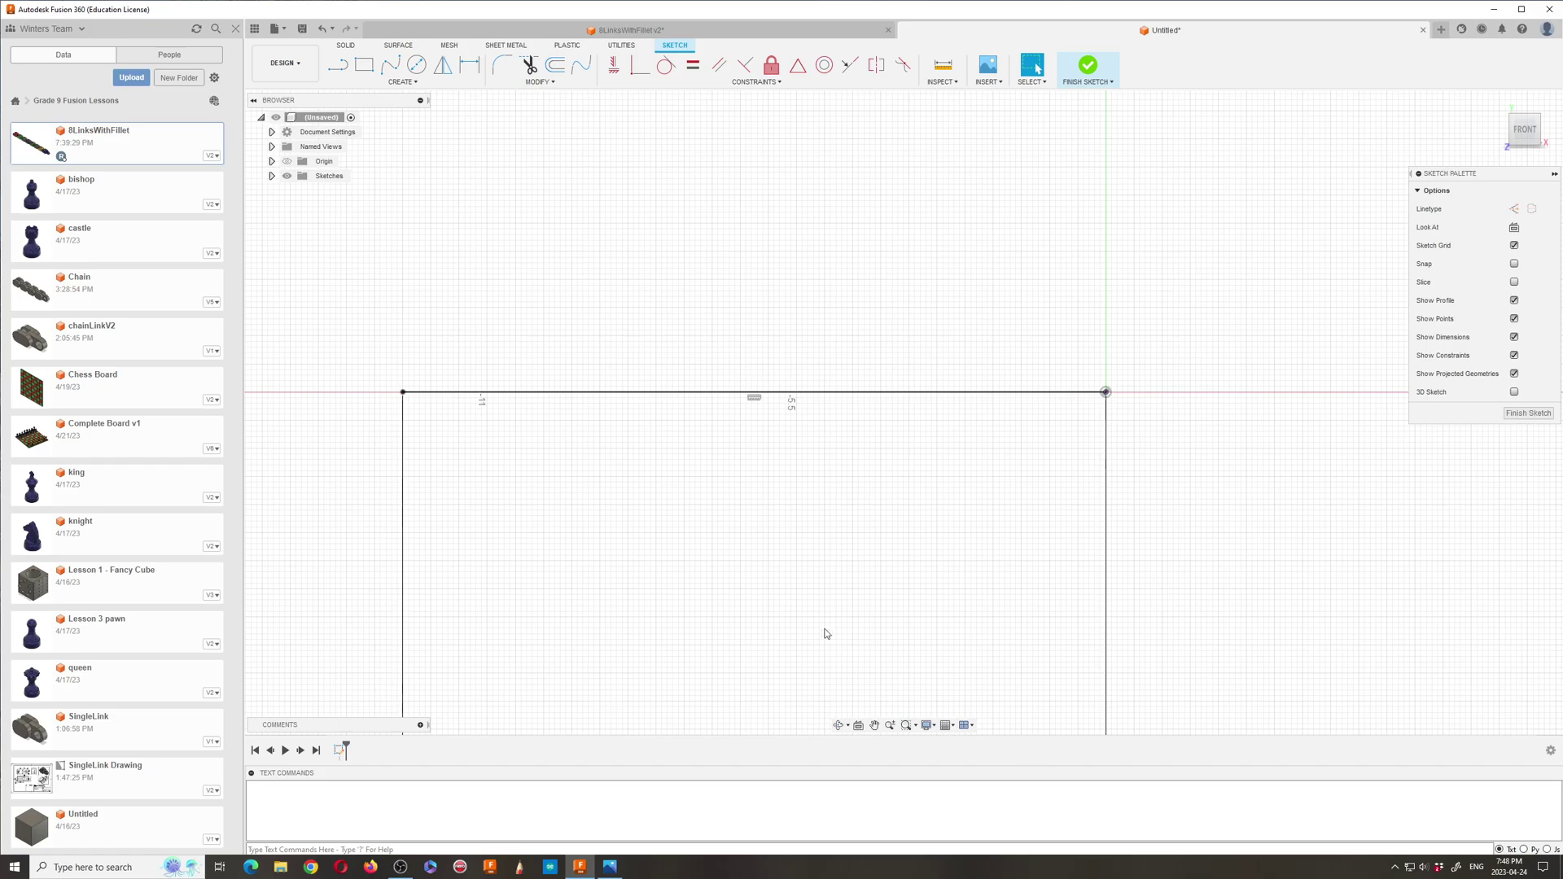
{"action": "left_click", "coordinate": [609, 867]}
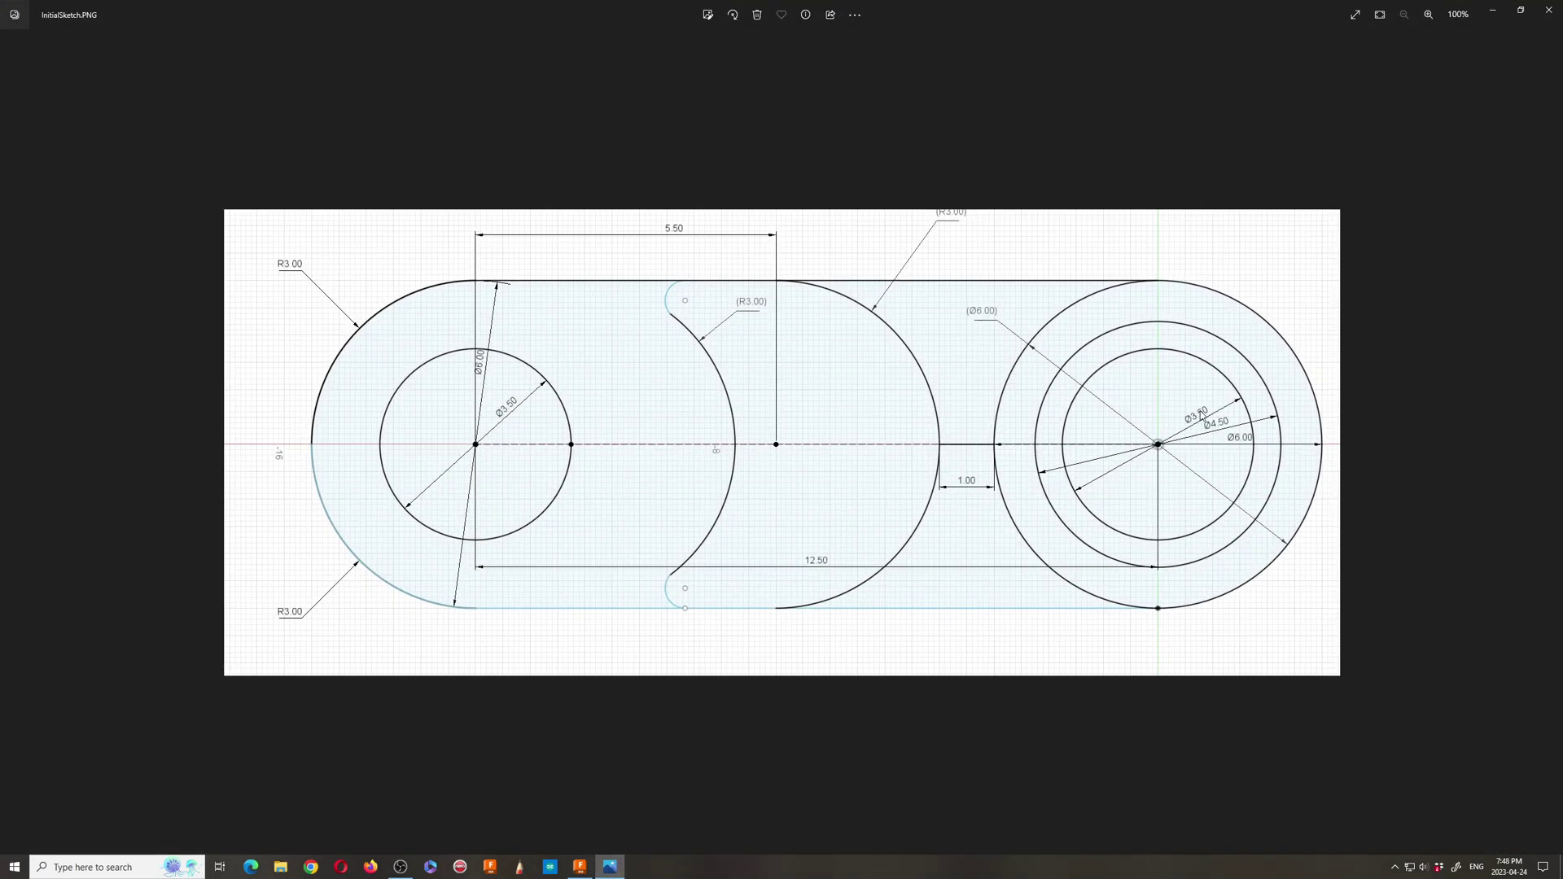
Step: Draw Ø3.50 circles centred on the right and left ends of the 12.50 mm line
{"action": "left_click", "coordinate": [579, 867]}
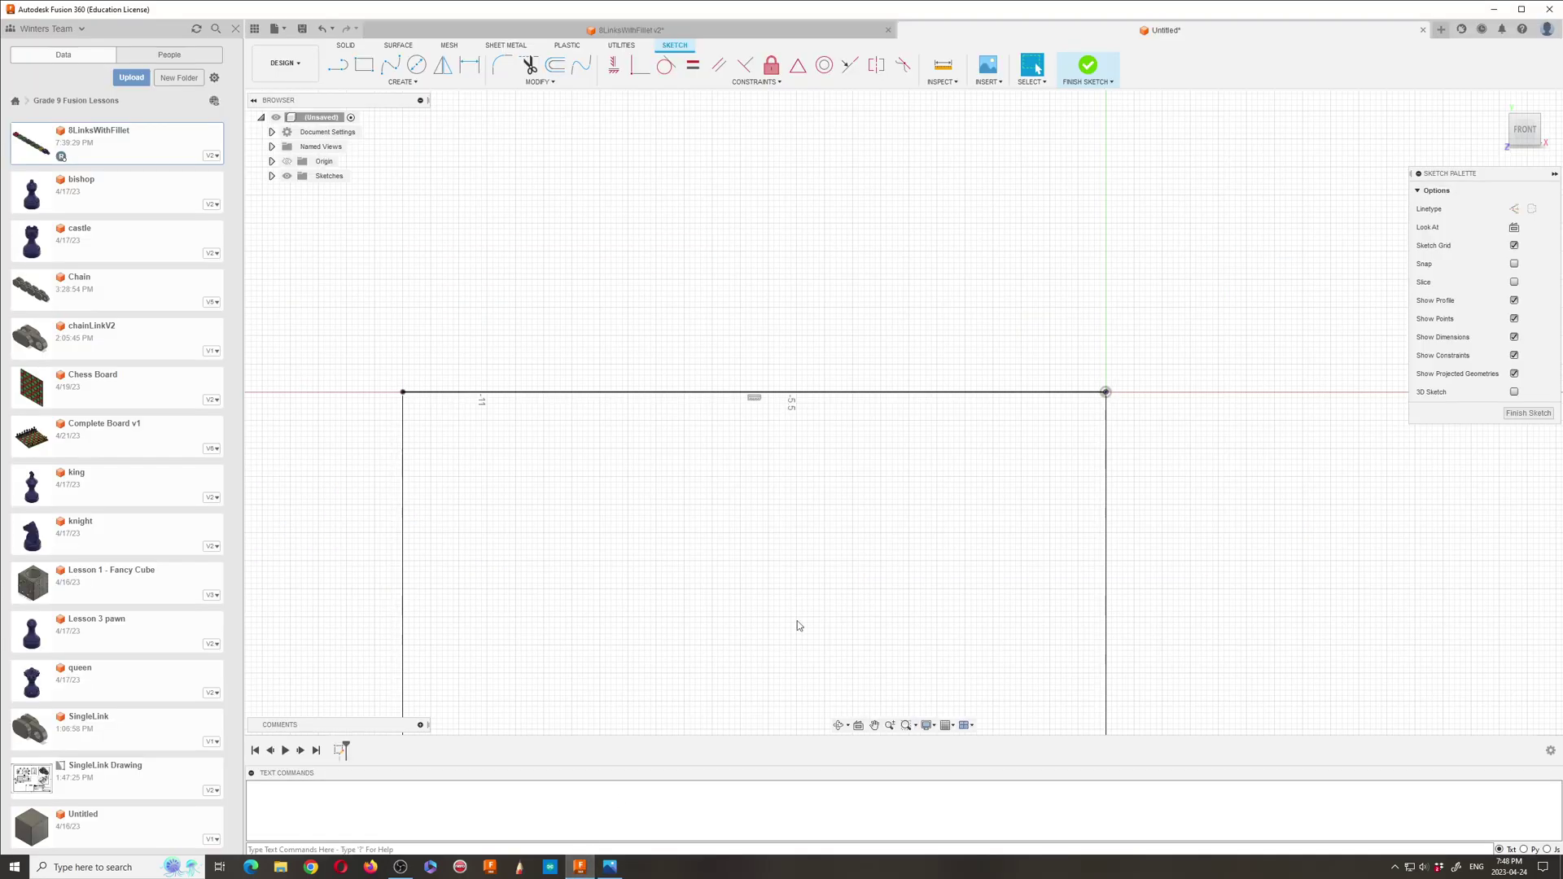
{"action": "left_click", "coordinate": [416, 64]}
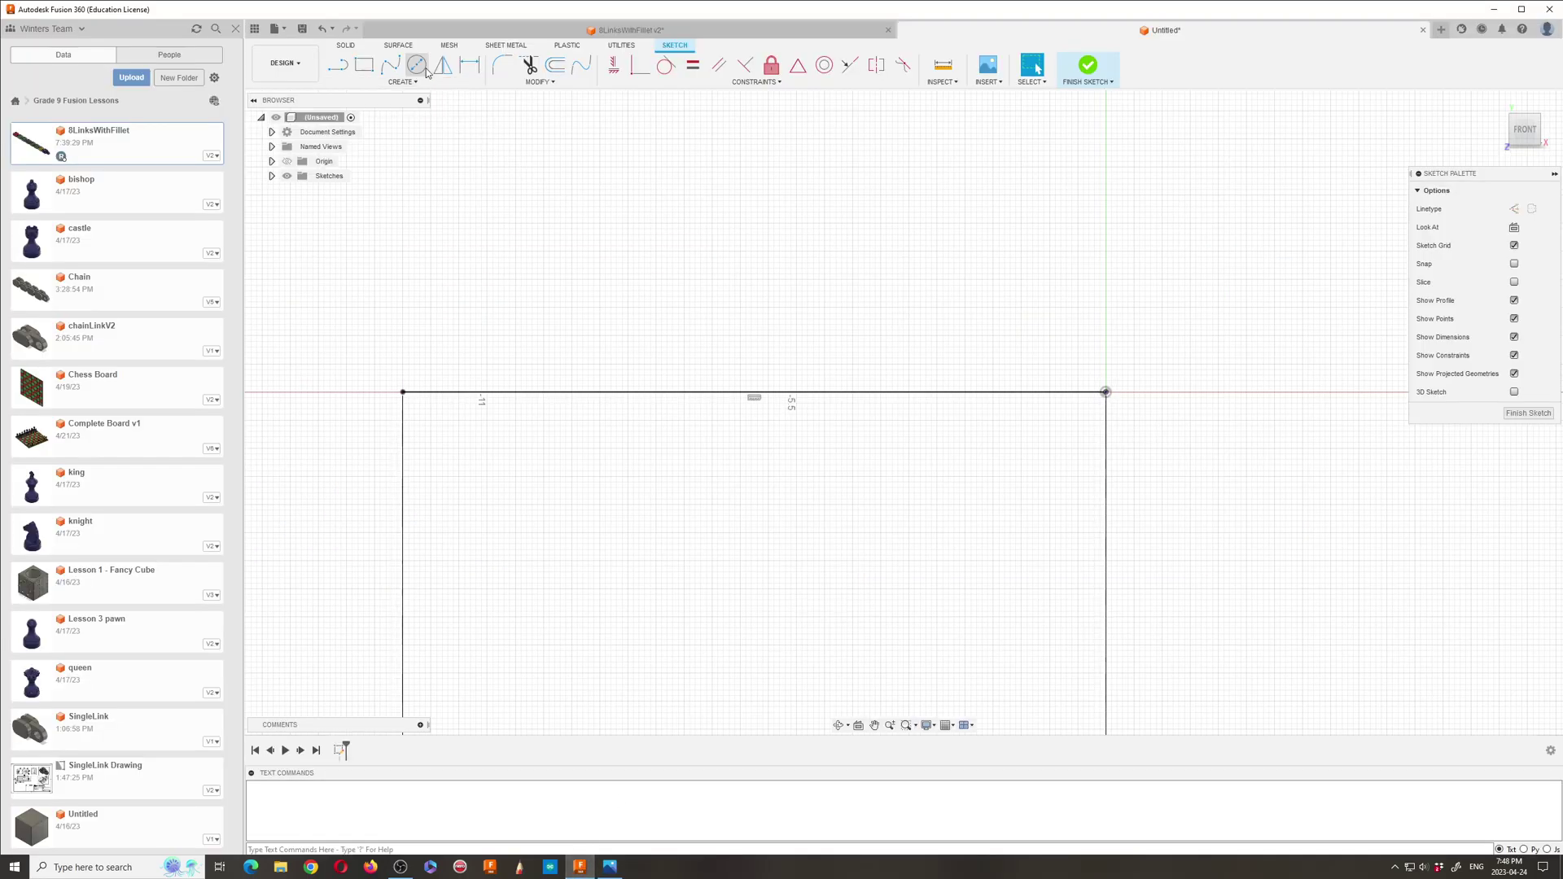
{"action": "left_click", "coordinate": [1106, 391]}
{"action": "type", "text": "3.5"}
{"action": "key", "text": "Return"}
{"action": "key", "text": "Return"}
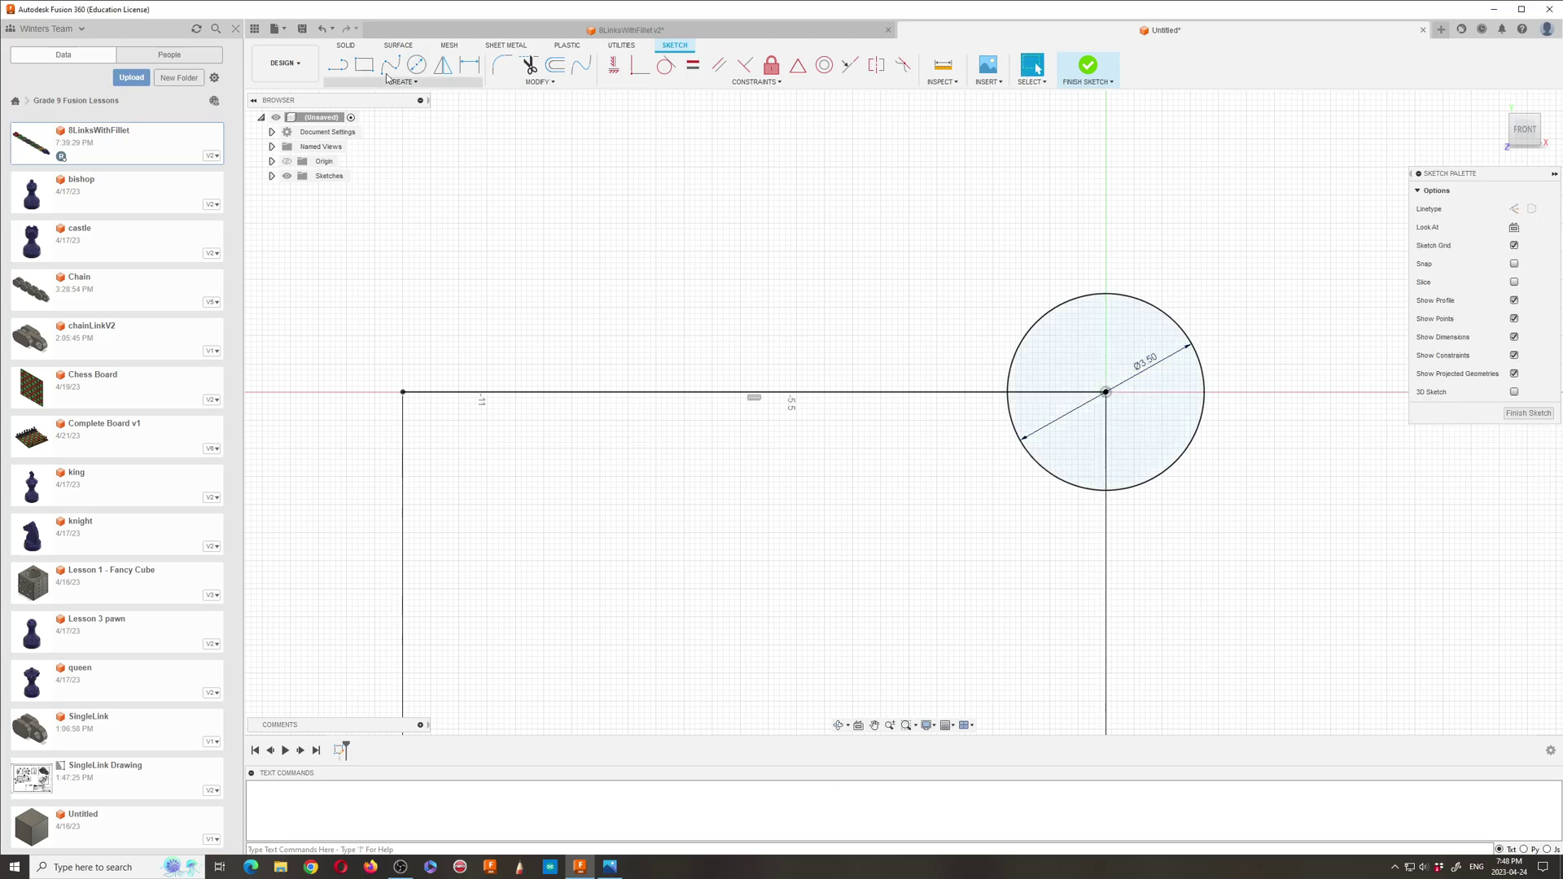
{"action": "left_click", "coordinate": [416, 66]}
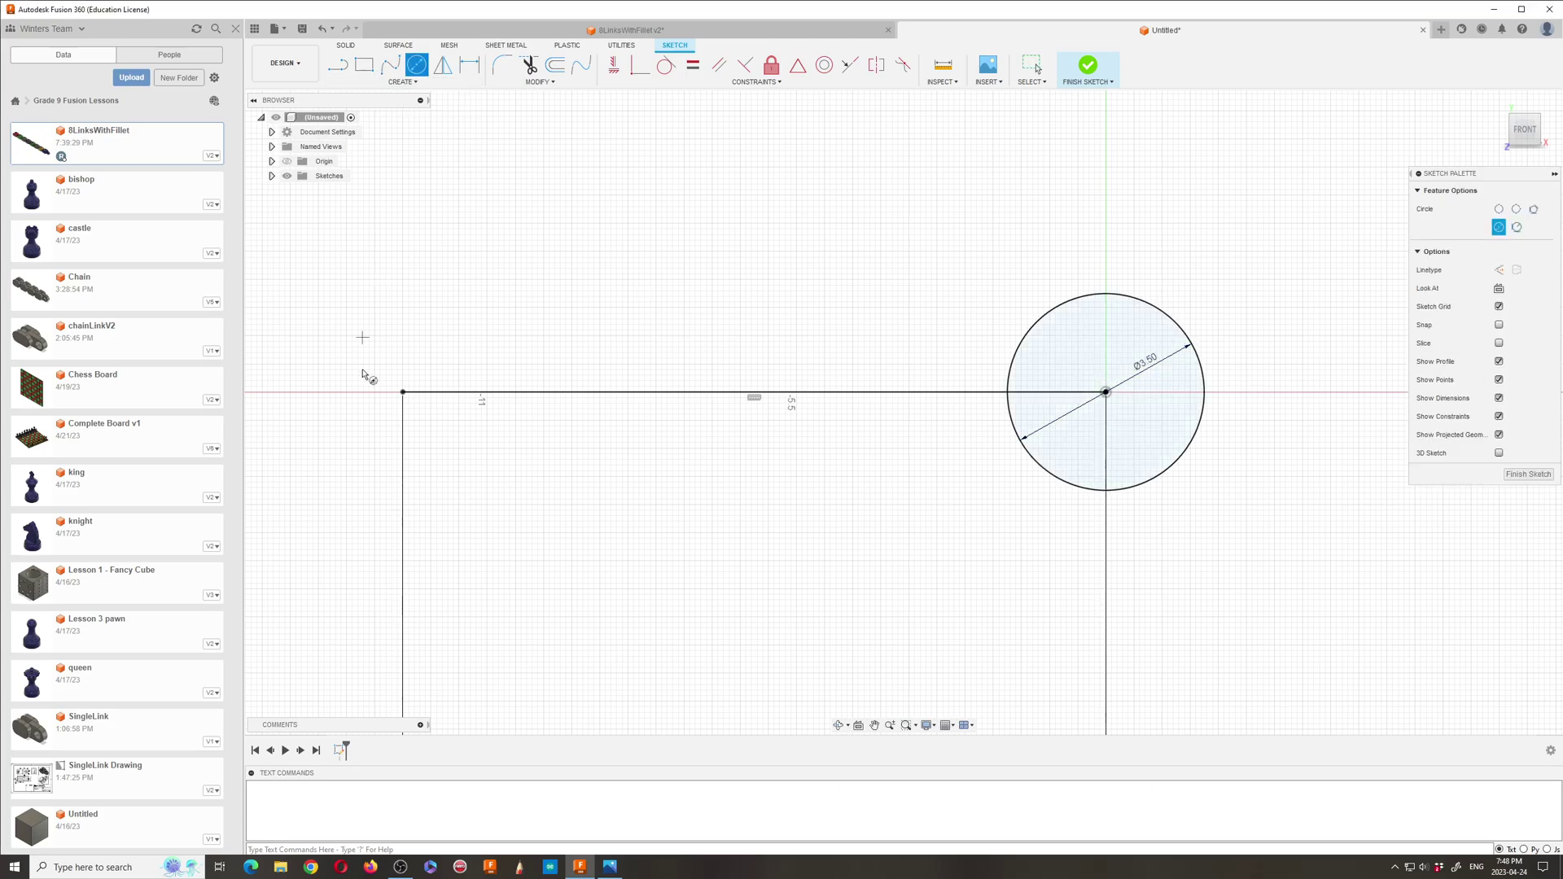
{"action": "left_click", "coordinate": [403, 392]}
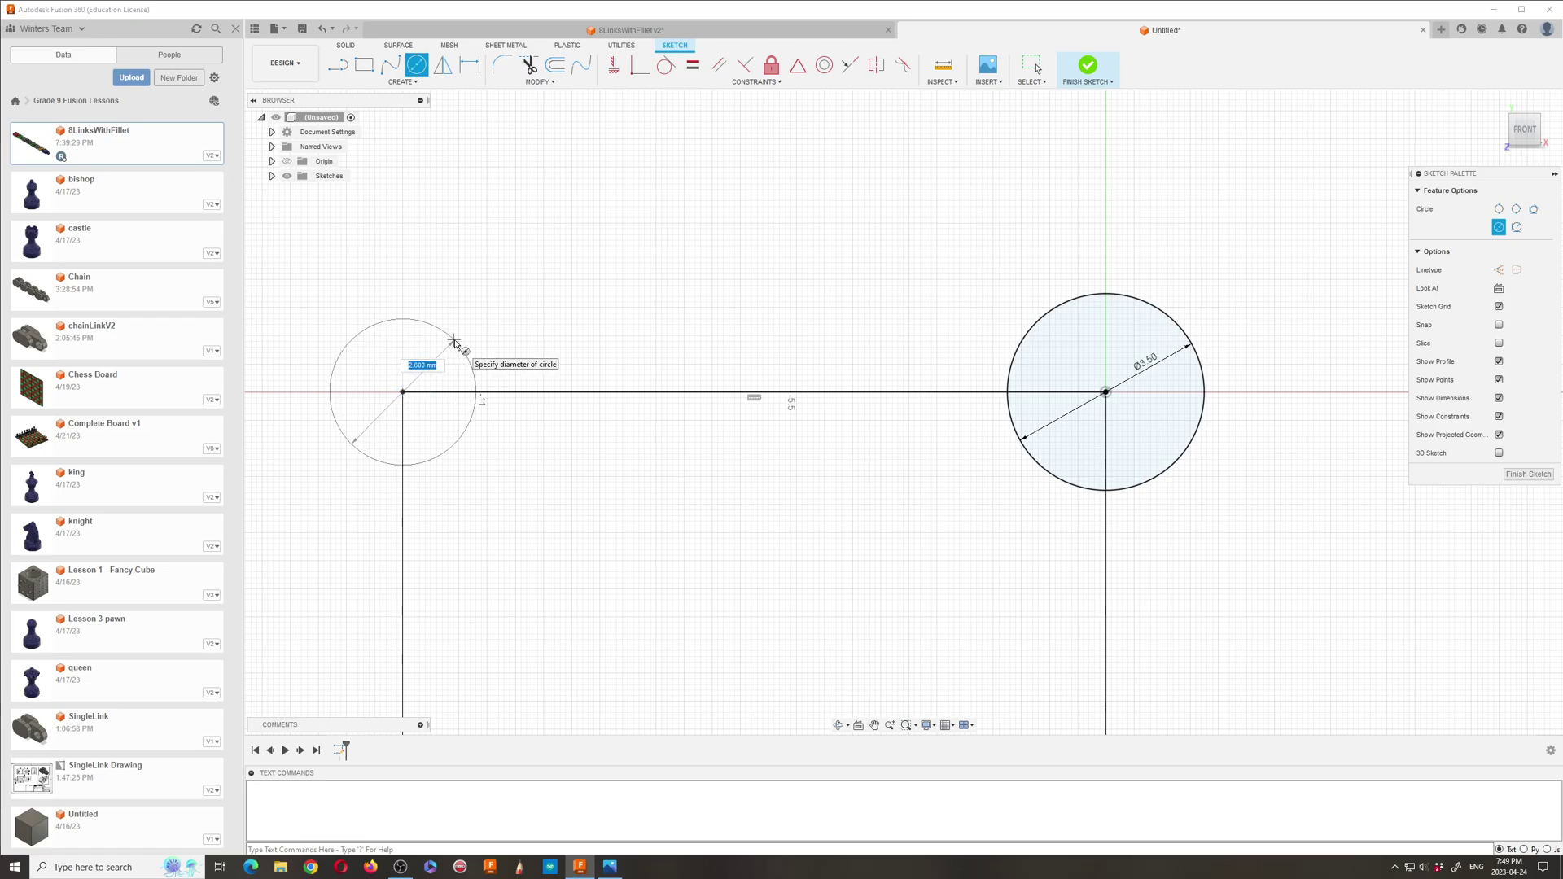
{"action": "type", "text": "3."}
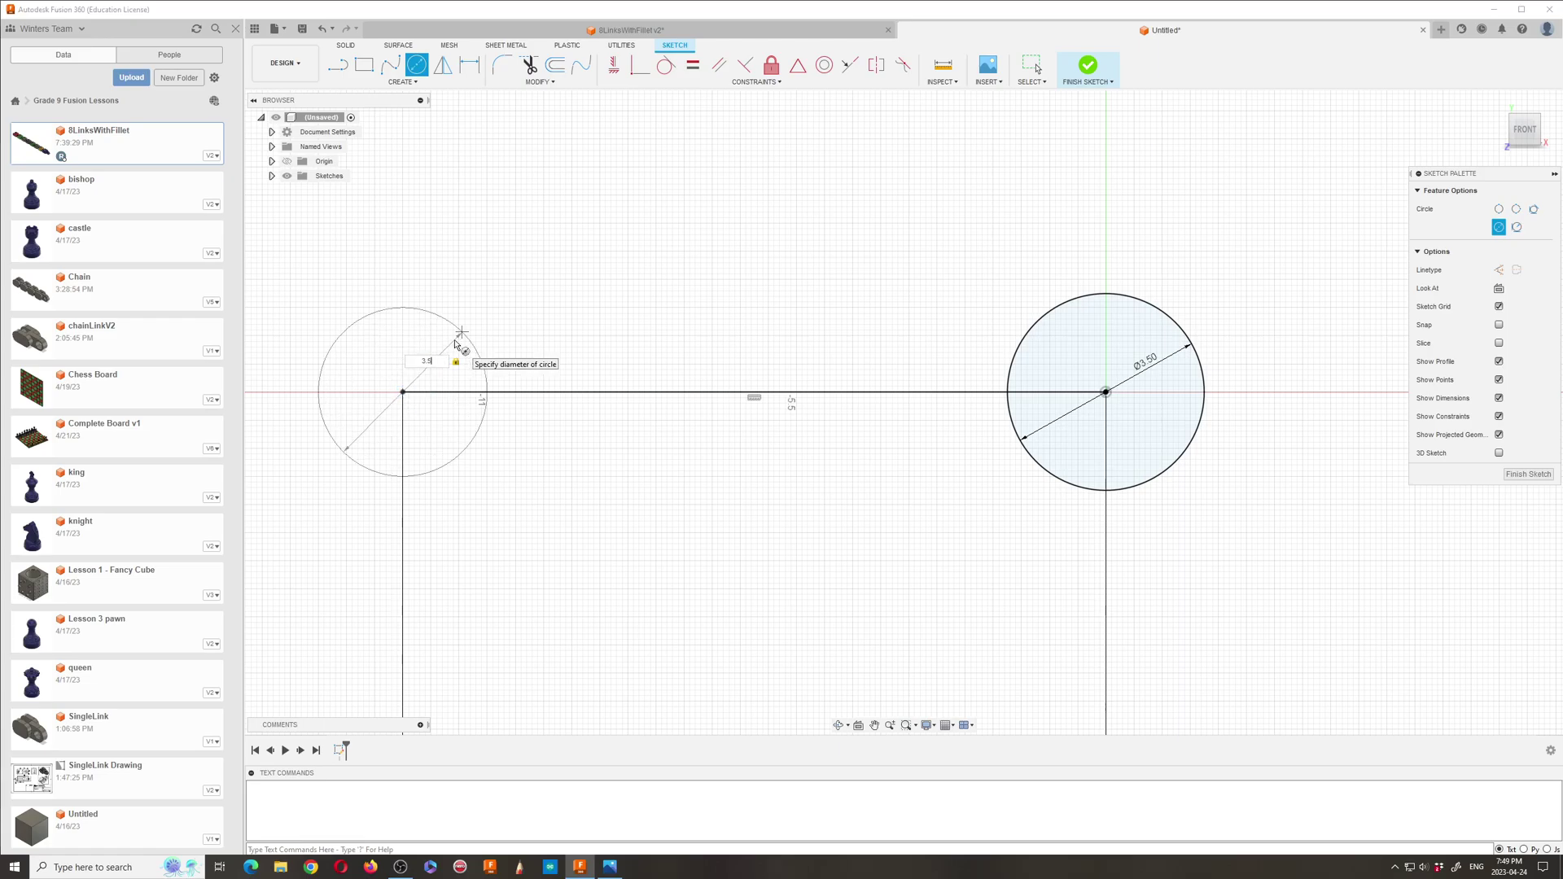
{"action": "type", "text": "5"}
{"action": "key", "text": "Return"}
{"action": "key", "text": "Escape"}
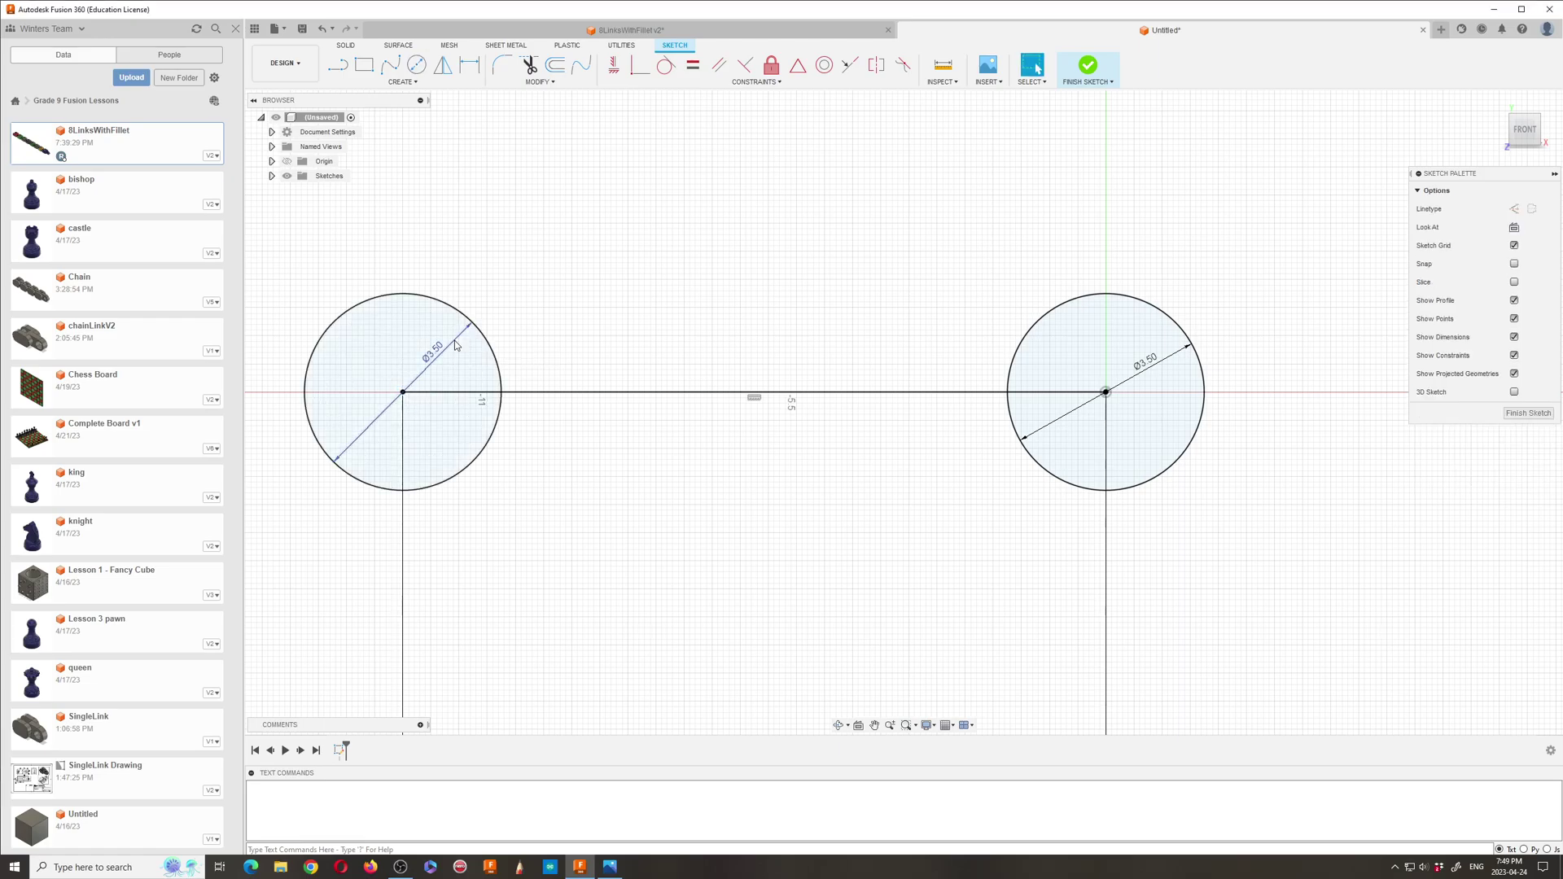
Step: Convert the 12.50 mm line between the circles into a dashed construction line
{"action": "left_click", "coordinate": [627, 394]}
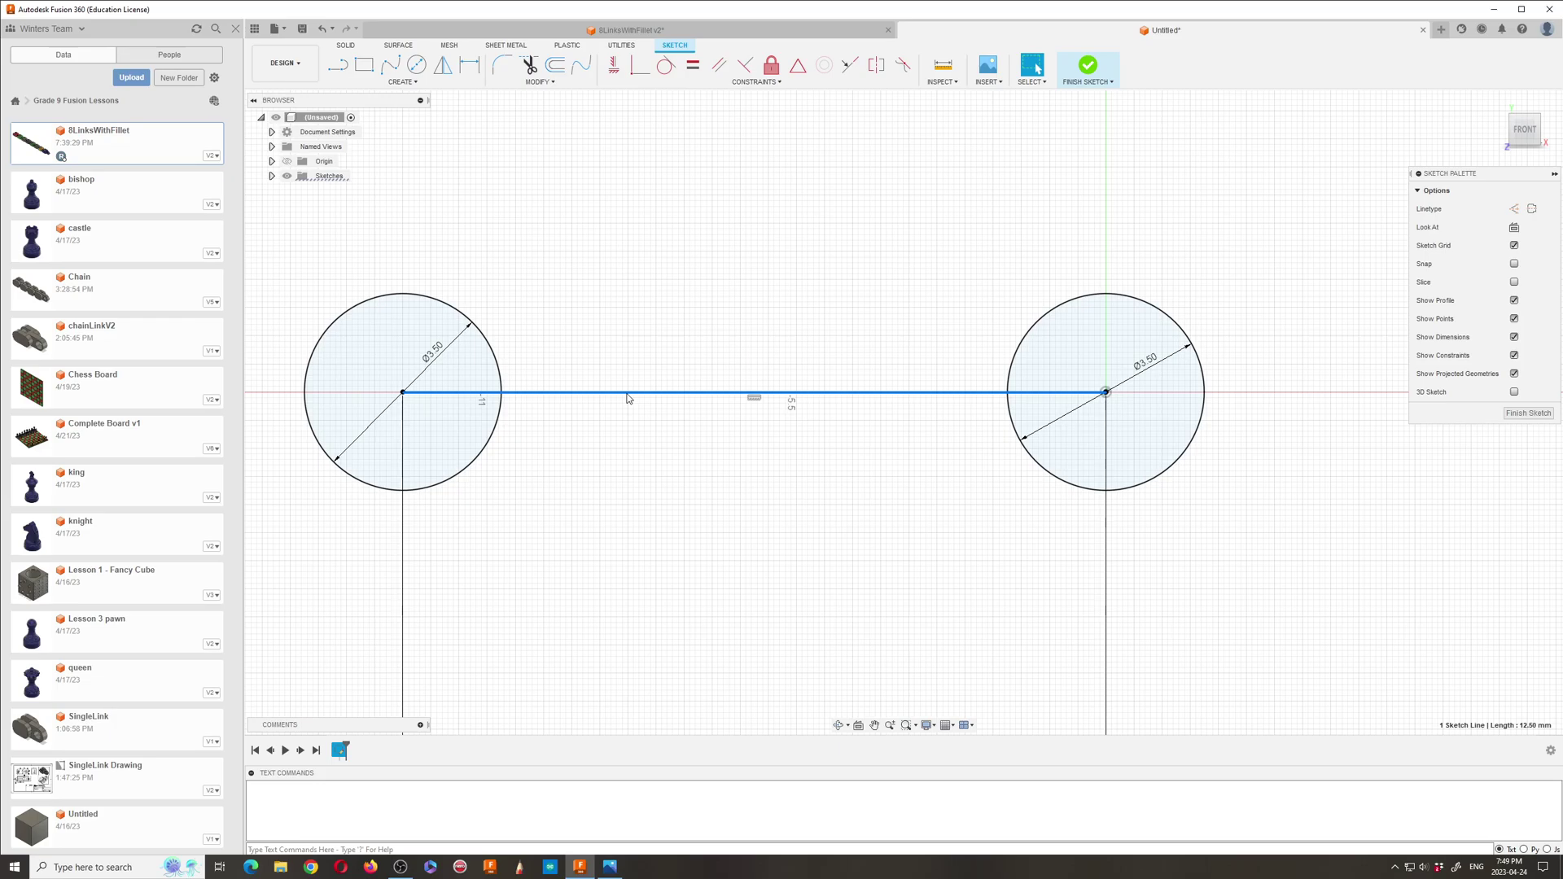
{"action": "key", "text": "x"}
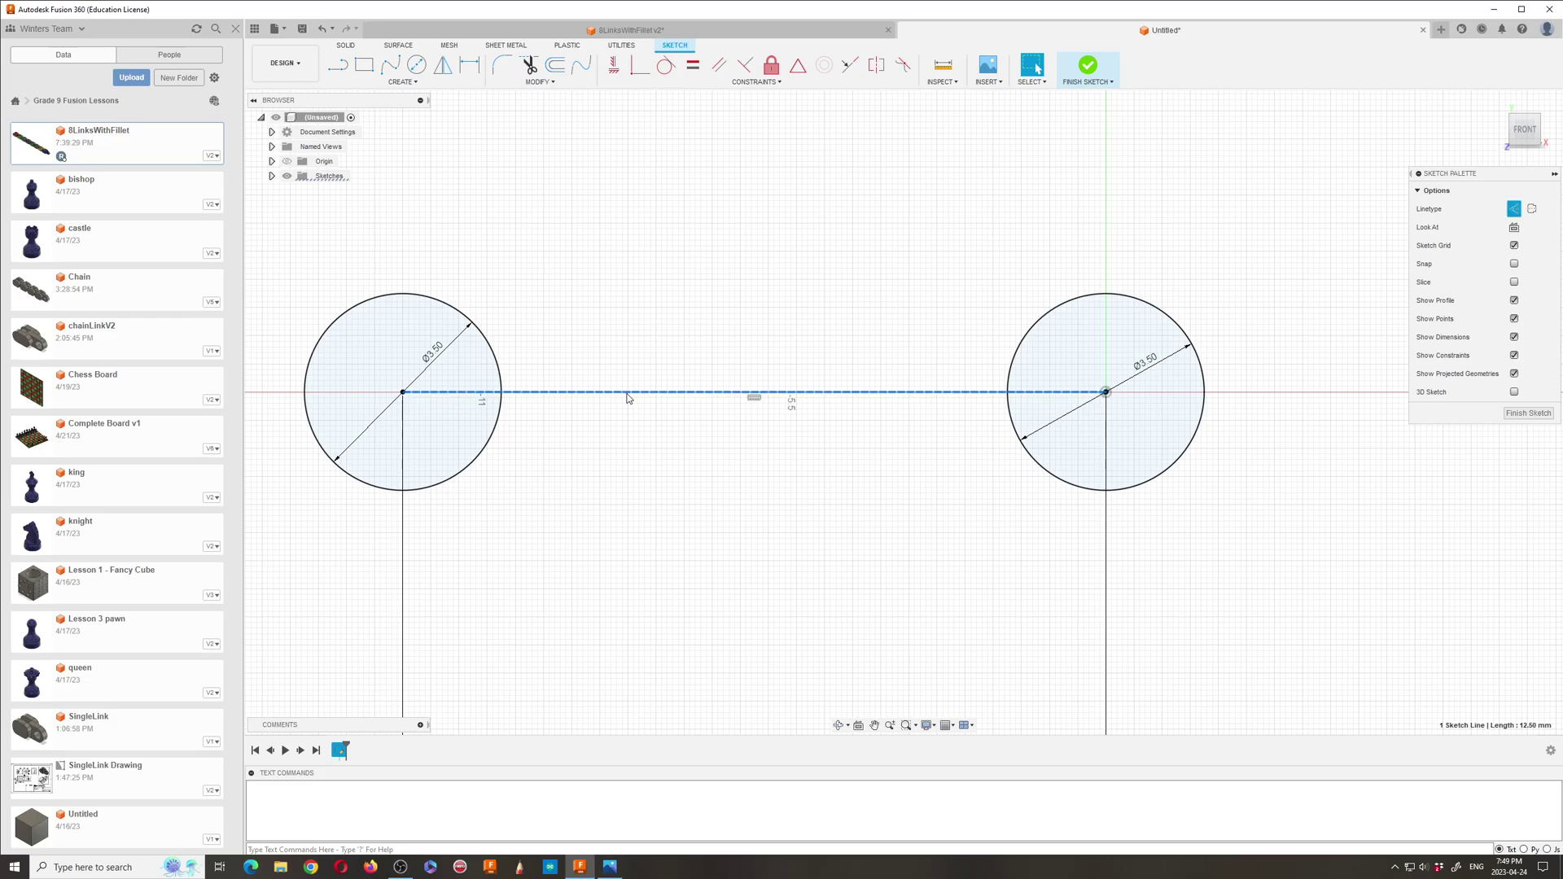
{"action": "left_click", "coordinate": [1514, 210]}
{"action": "left_click", "coordinate": [1514, 210]}
Step: After checking the reference, draw a Ø4.50 circle concentric with the right Ø3.50 circle
{"action": "left_click", "coordinate": [623, 866]}
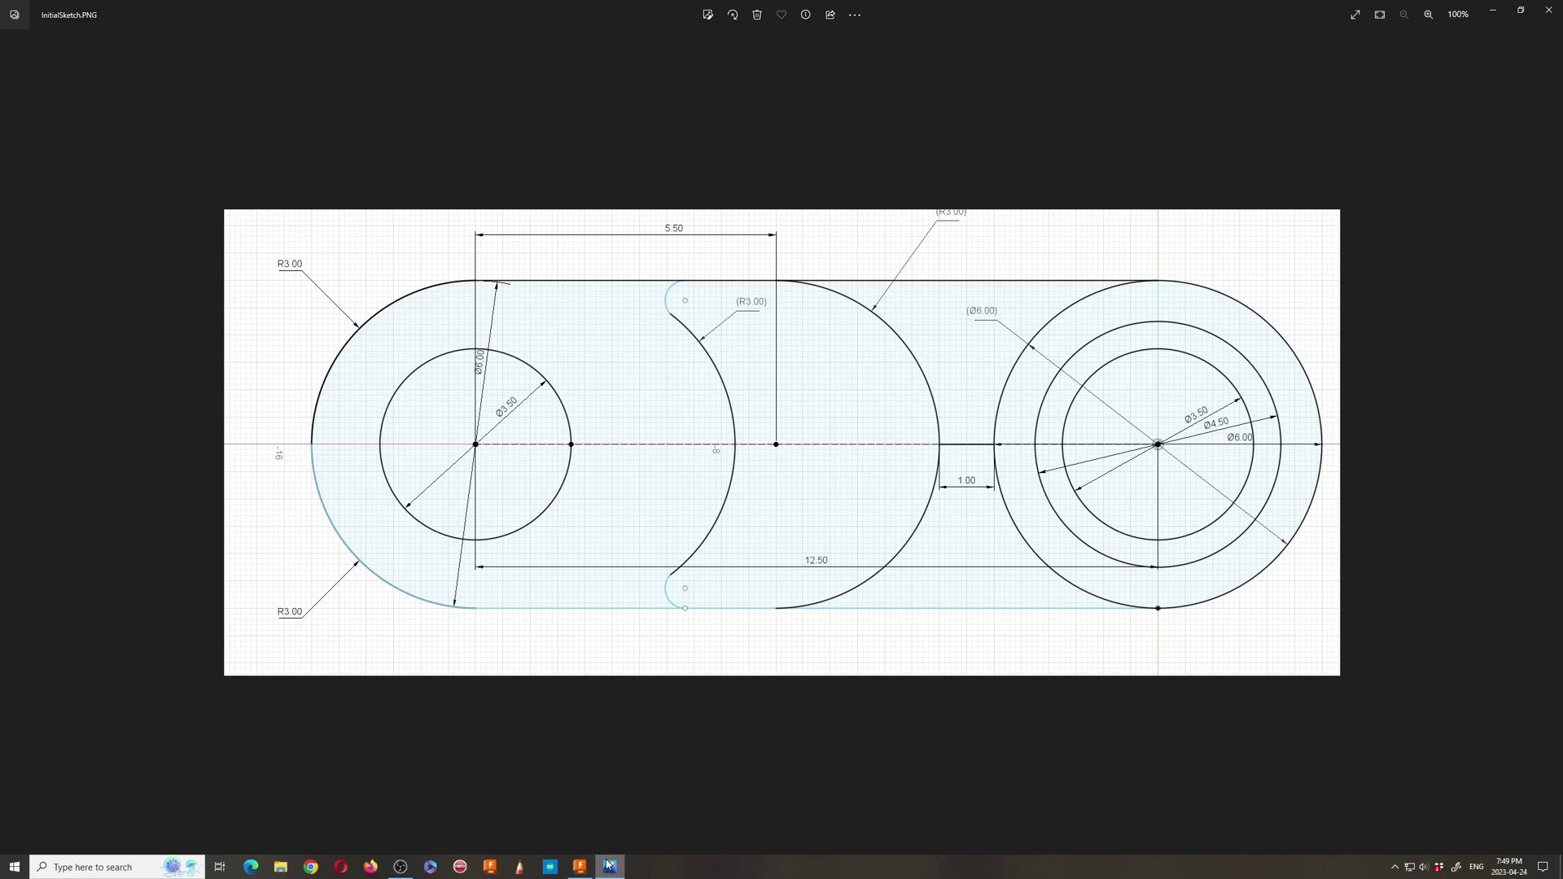
{"action": "mouse_move", "coordinate": [609, 867]}
{"action": "left_click", "coordinate": [579, 867]}
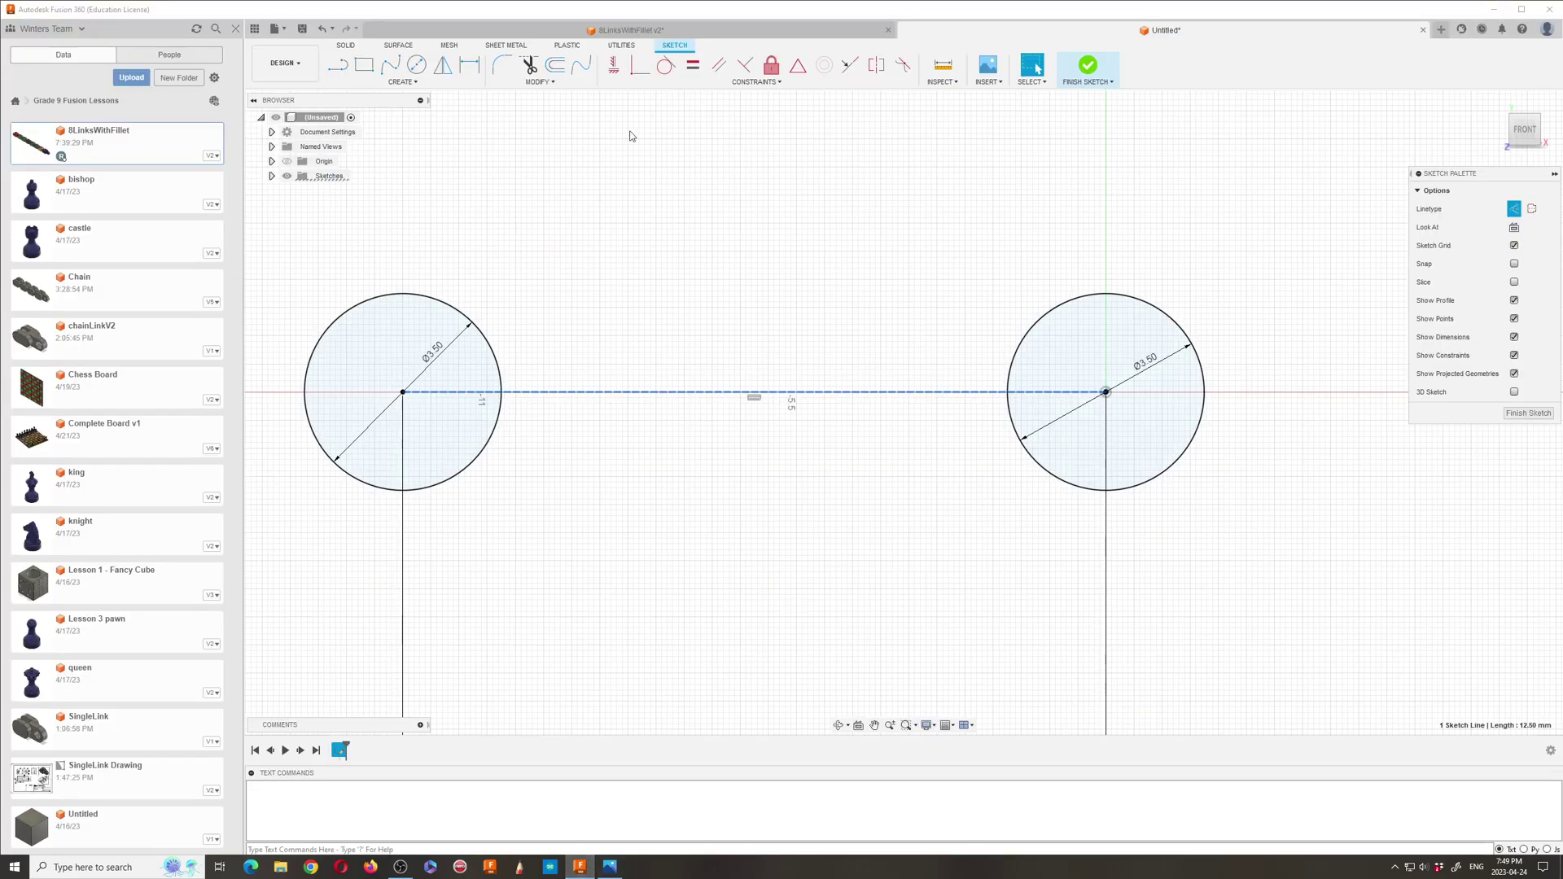
{"action": "left_click", "coordinate": [416, 64]}
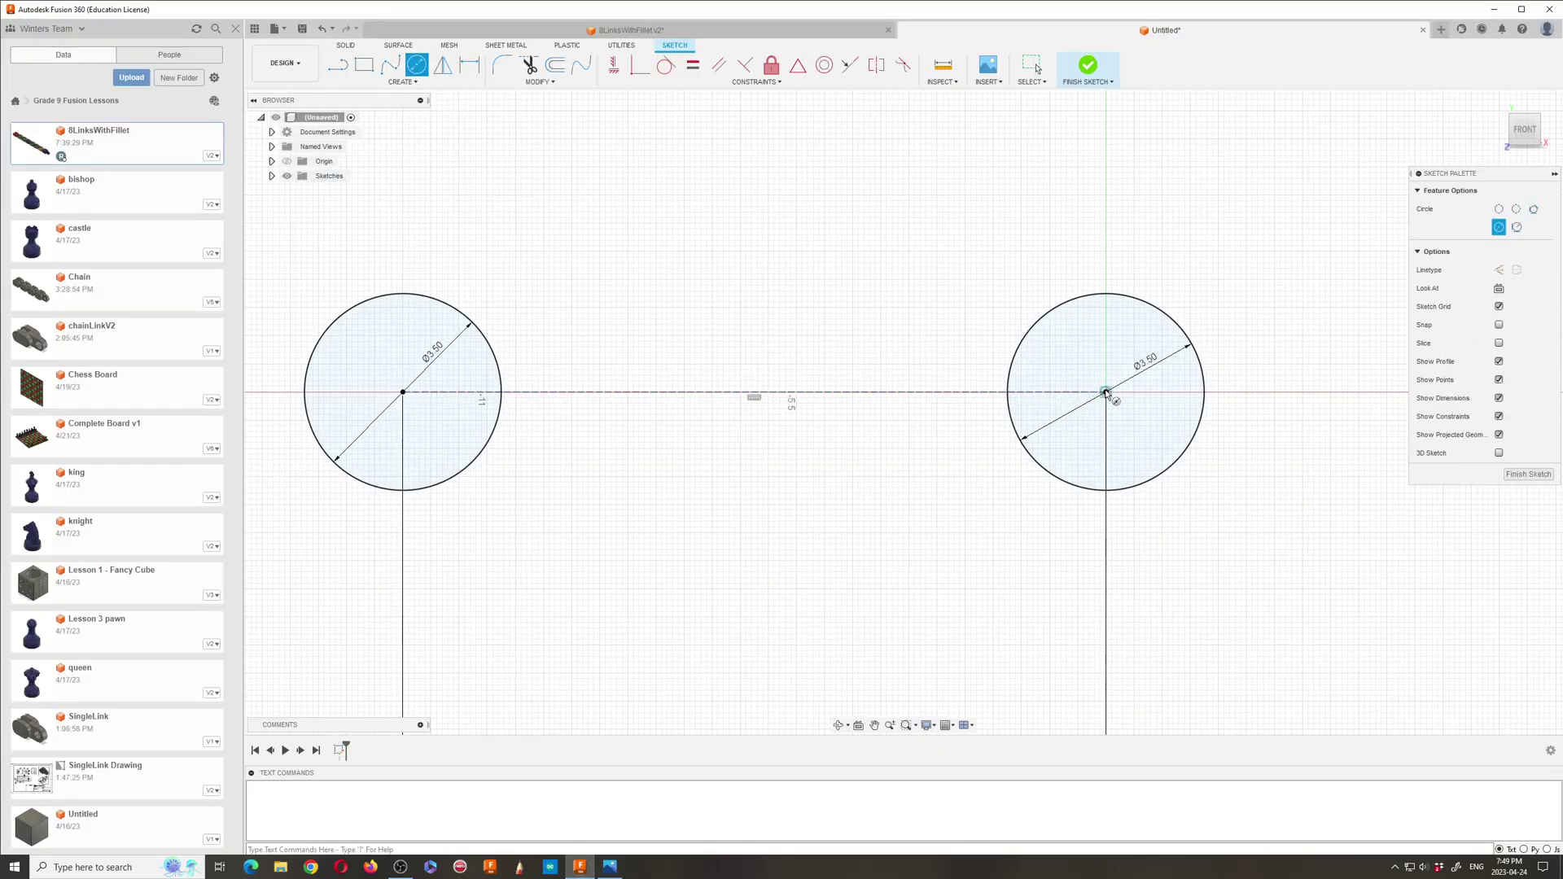
{"action": "left_click", "coordinate": [1105, 392]}
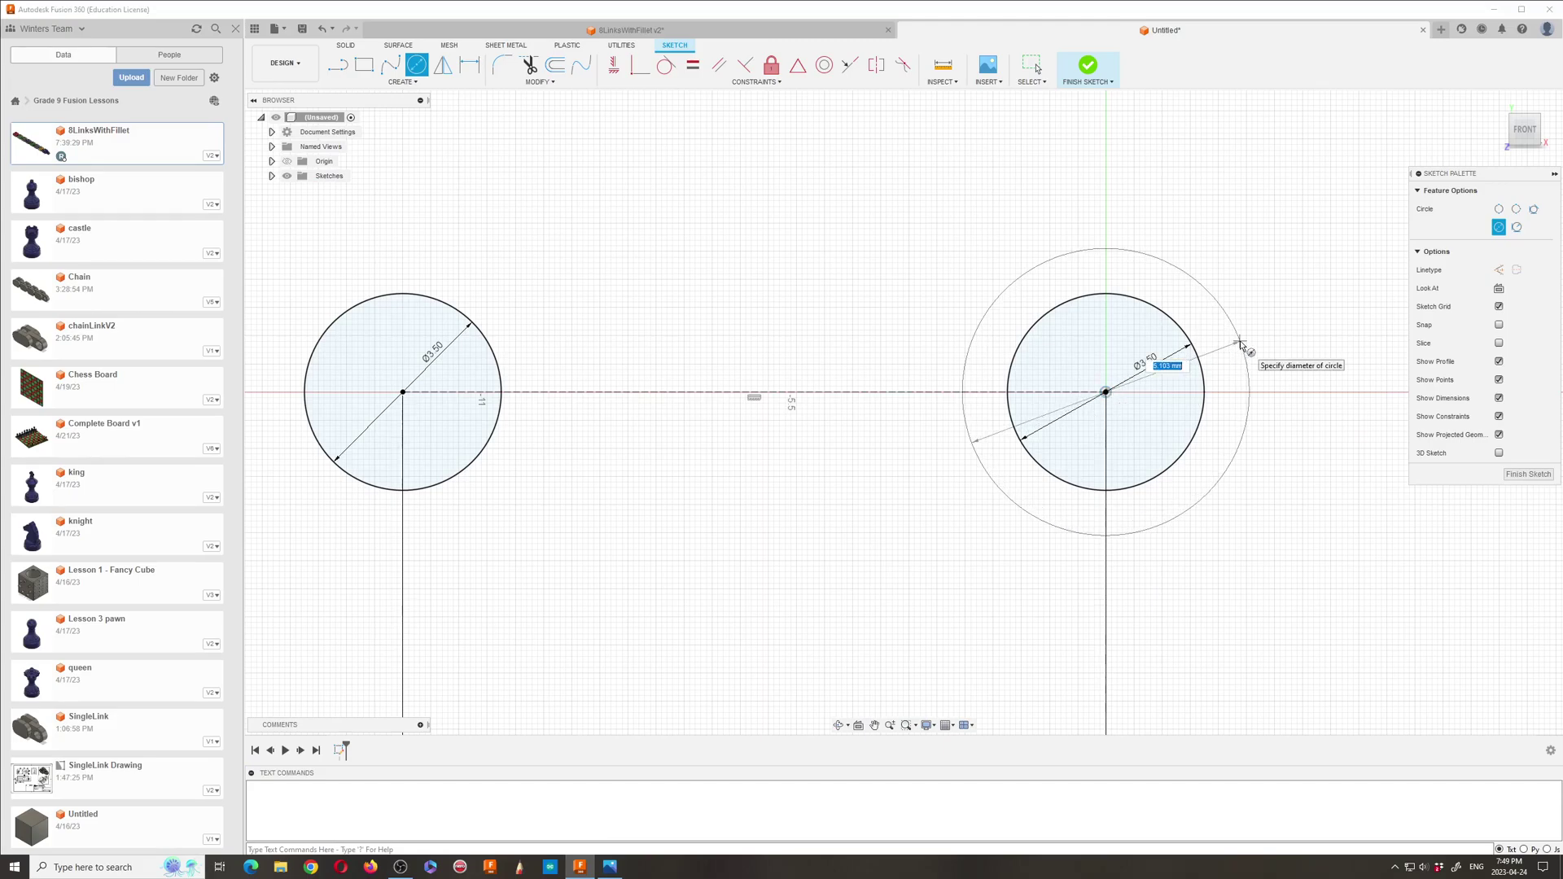
{"action": "type", "text": "4.5"}
{"action": "key", "text": "Return"}
{"action": "key", "text": "Escape"}
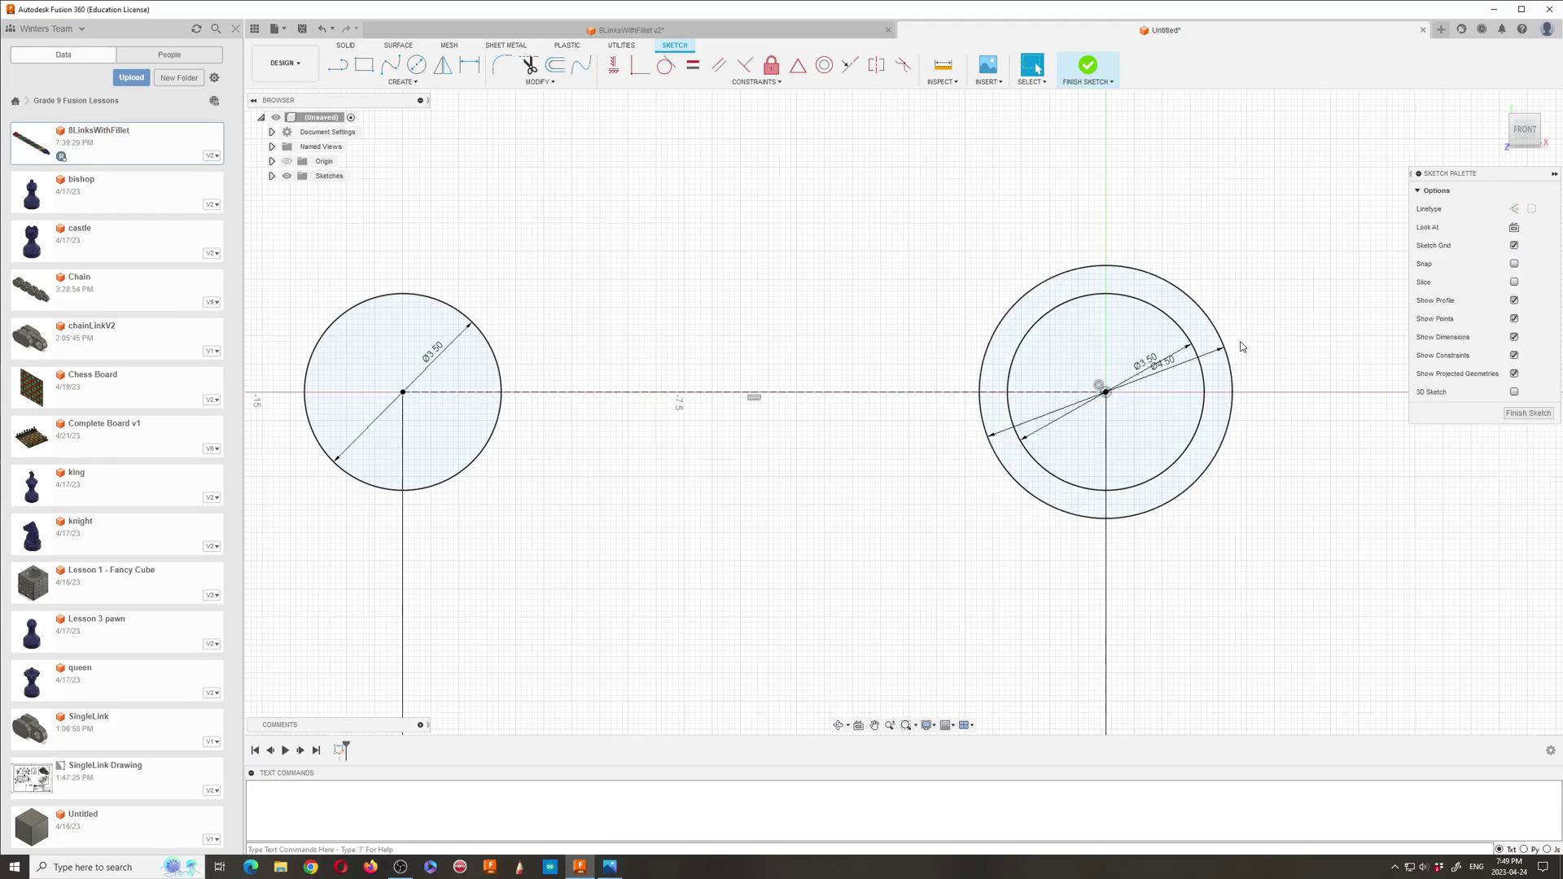
Step: Add a concentric Ø6.00 outer circle on the right, then recheck the reference drawing
{"action": "left_click", "coordinate": [416, 64]}
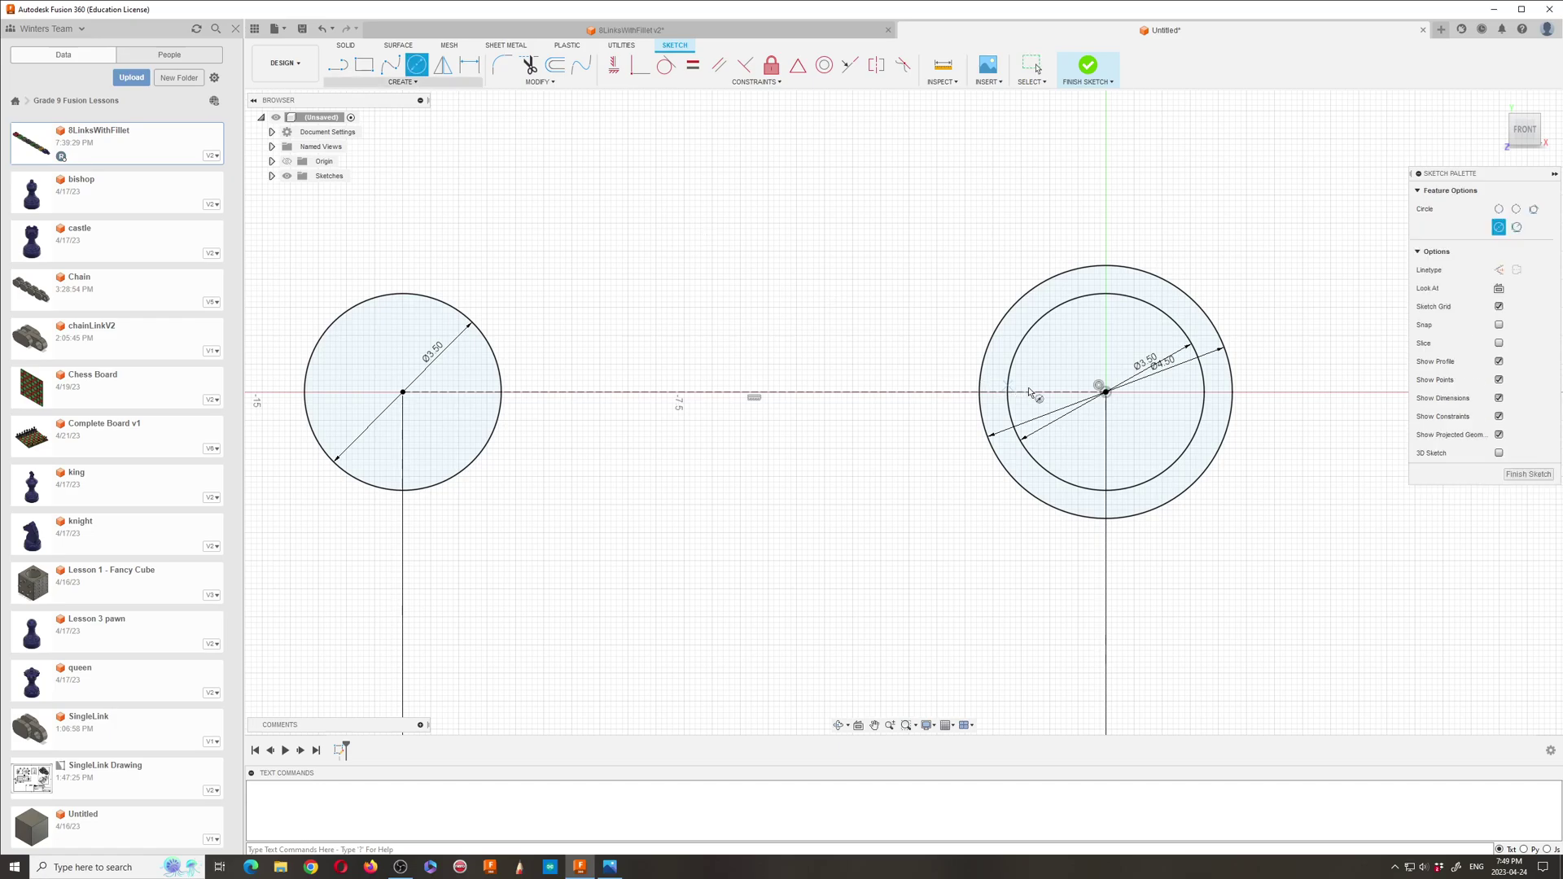
{"action": "left_click", "coordinate": [1105, 392]}
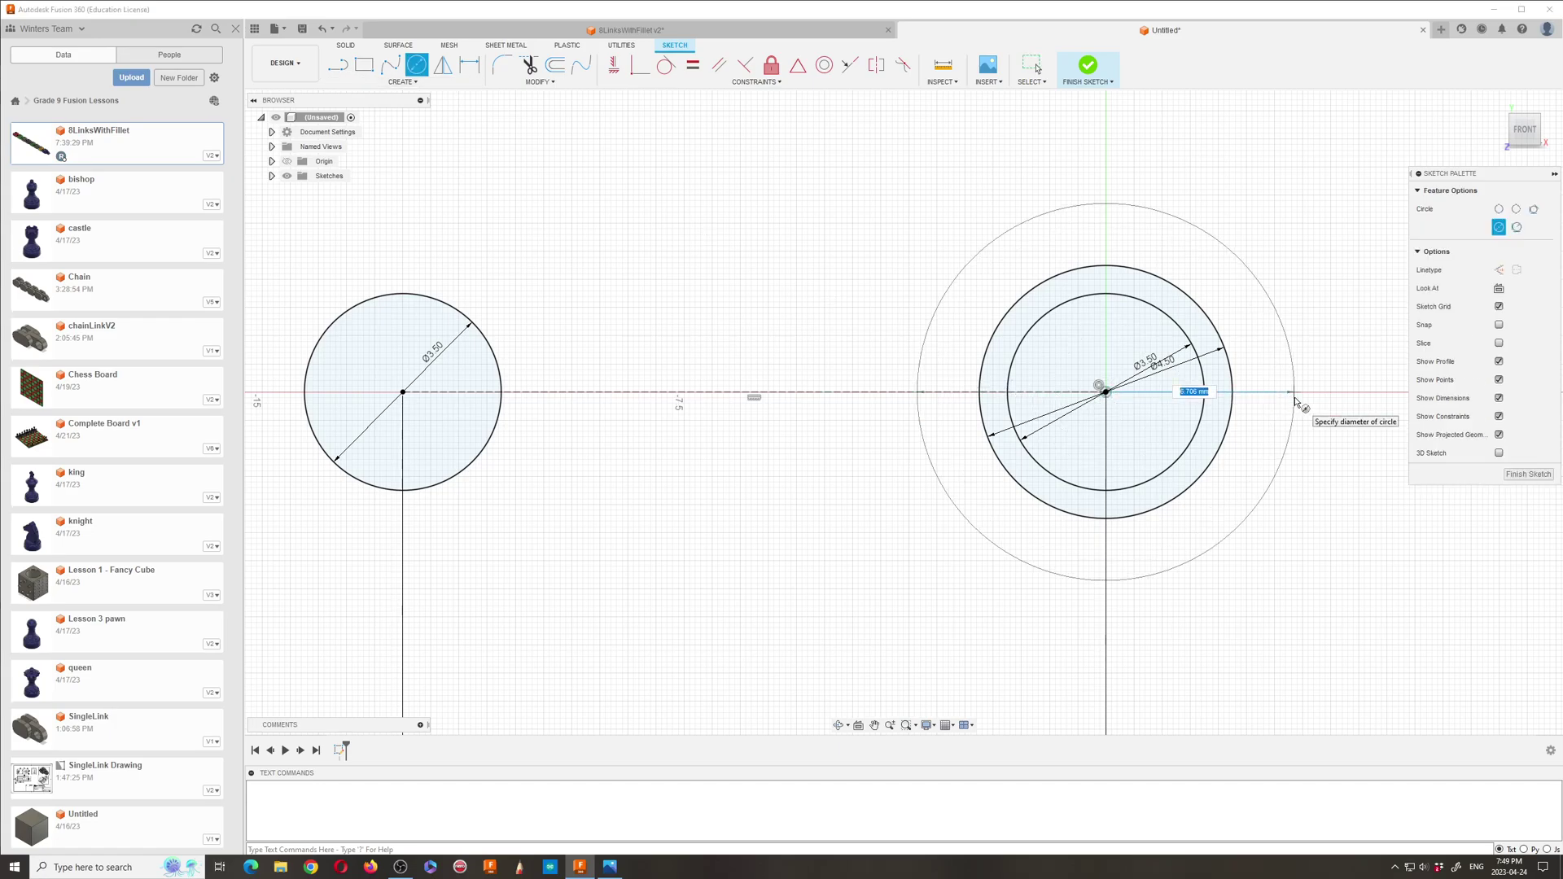
{"action": "type", "text": "6"}
{"action": "key", "text": "Return"}
{"action": "key", "text": "Escape"}
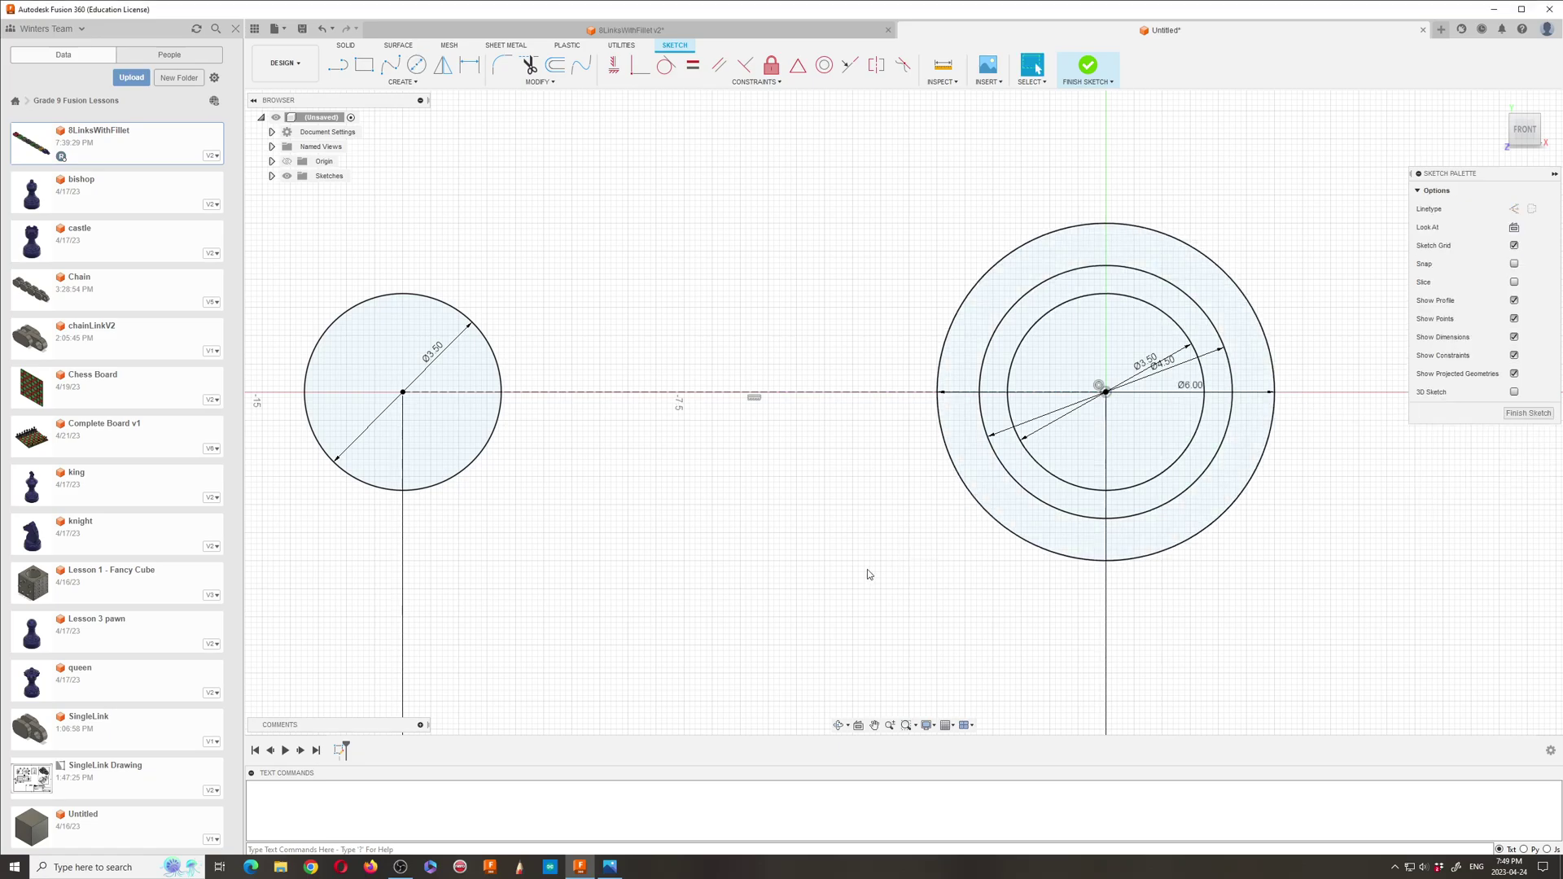
{"action": "left_click", "coordinate": [610, 866]}
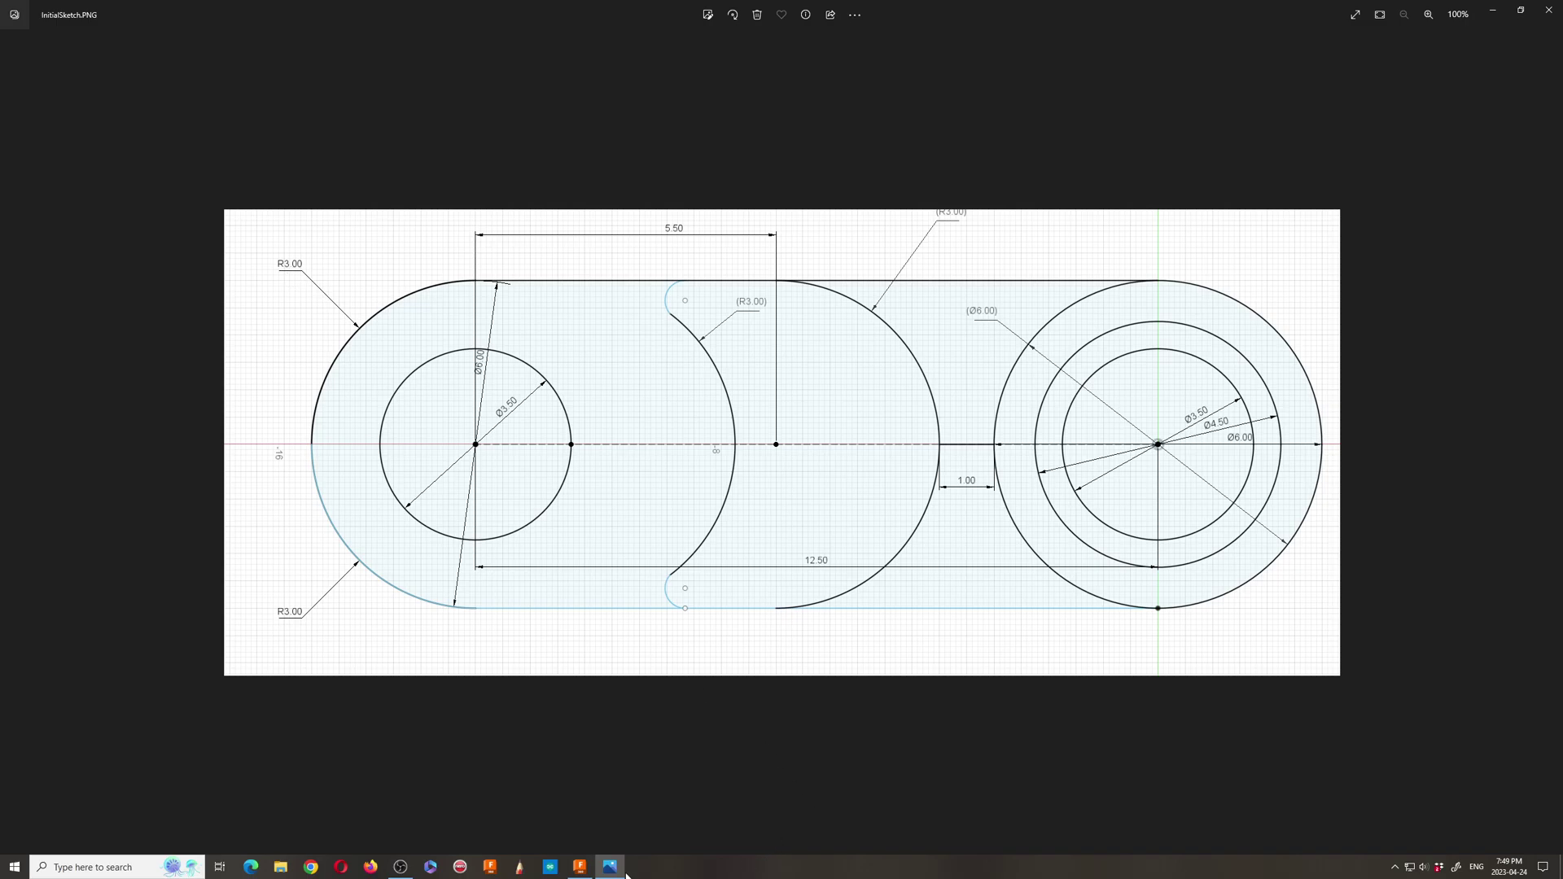
Step: Draw a Ø6.00 circle concentric with the left Ø3.50 circle, then view the reference image
{"action": "left_click", "coordinate": [579, 866]}
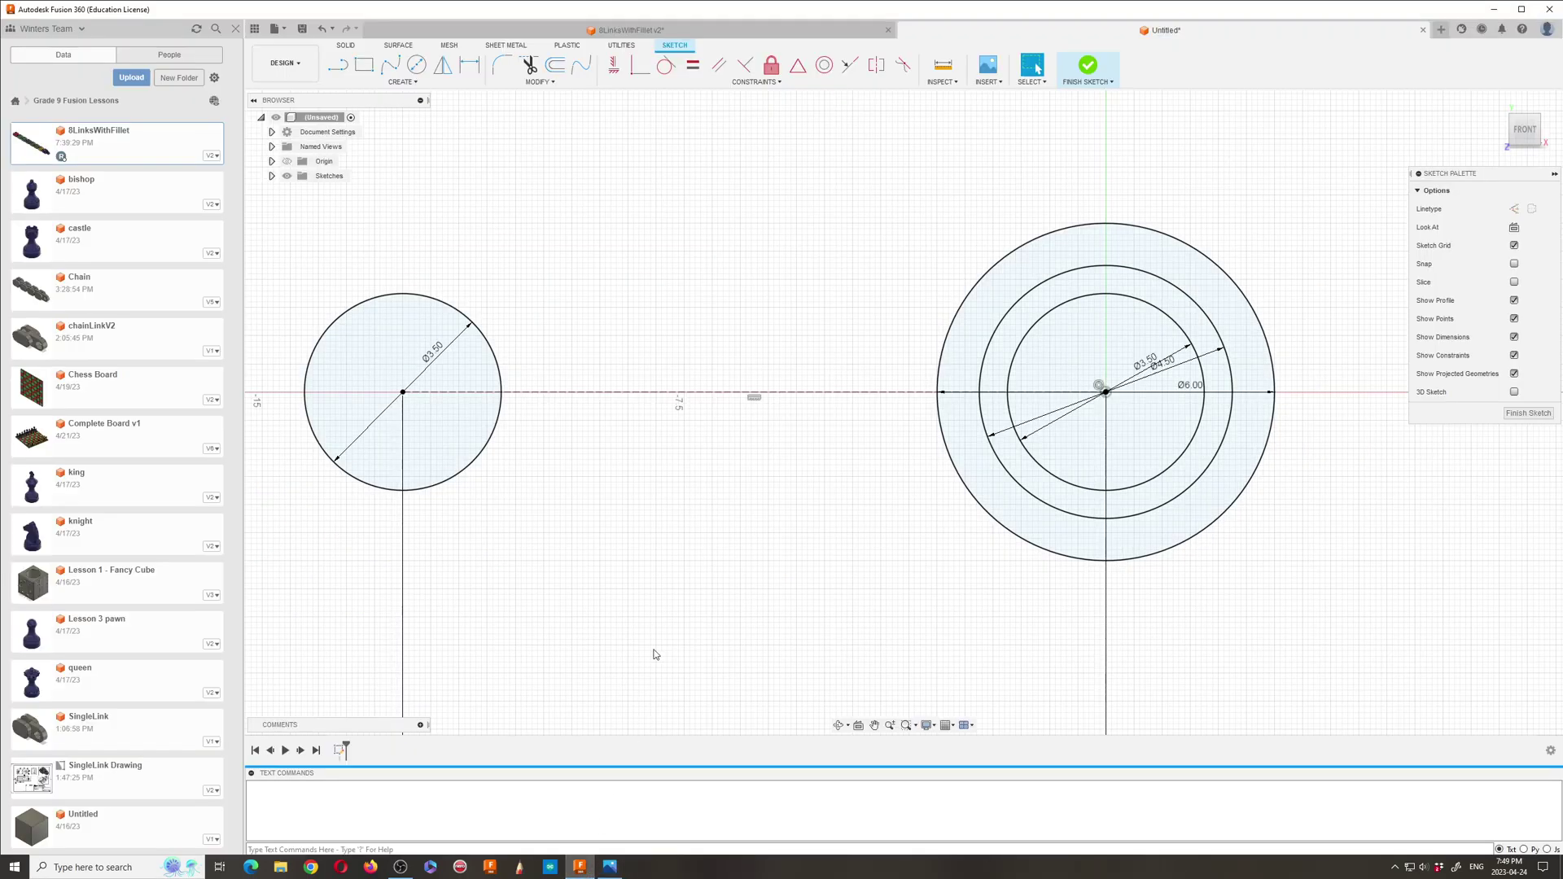
{"action": "left_click", "coordinate": [416, 65]}
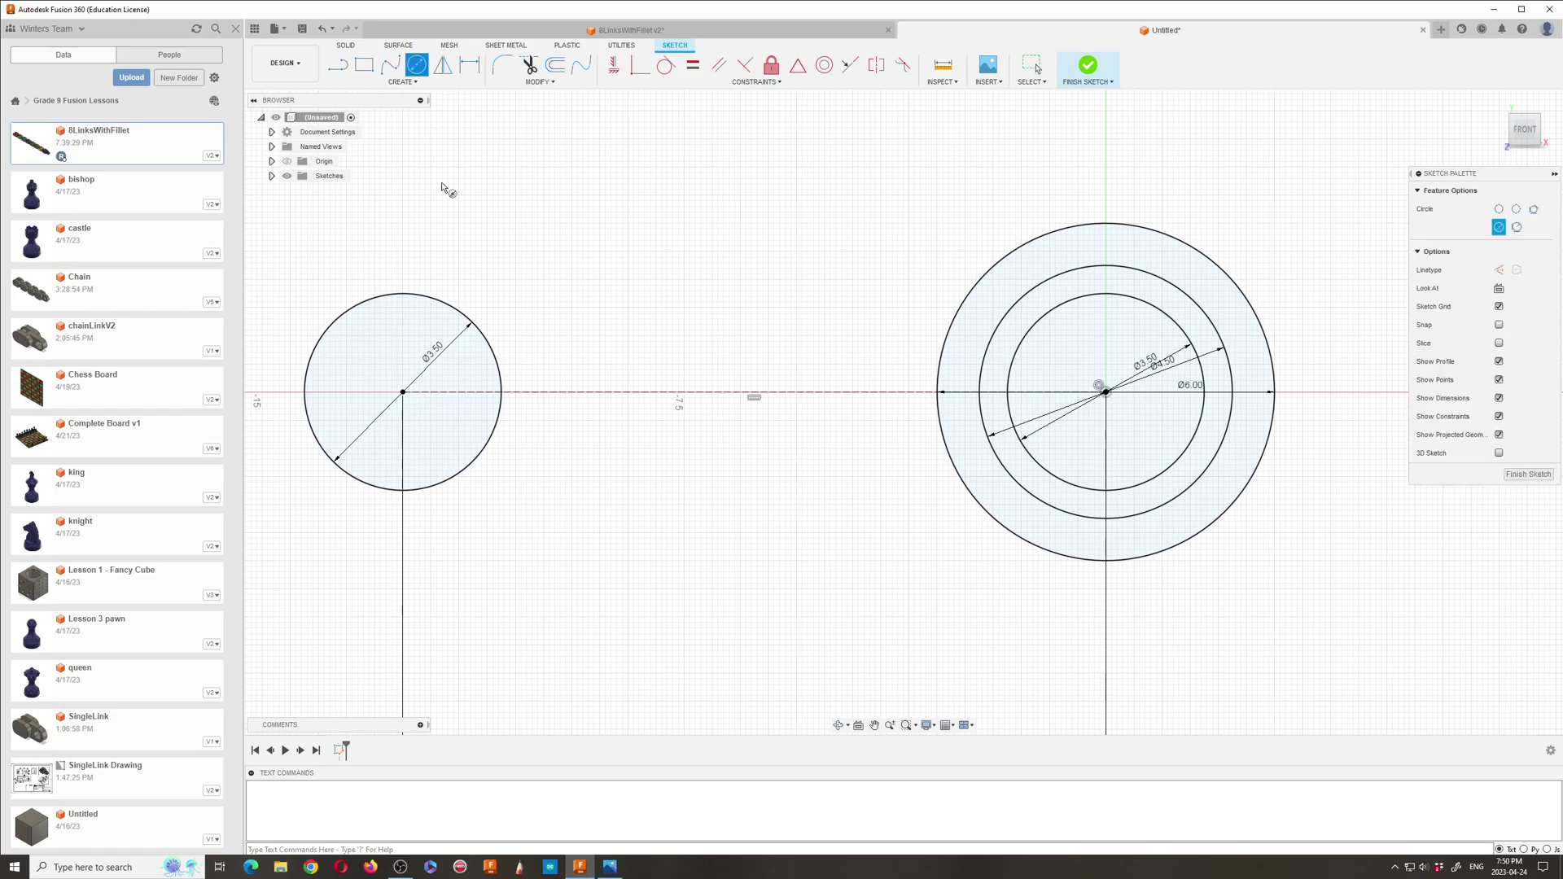
{"action": "left_click", "coordinate": [402, 393]}
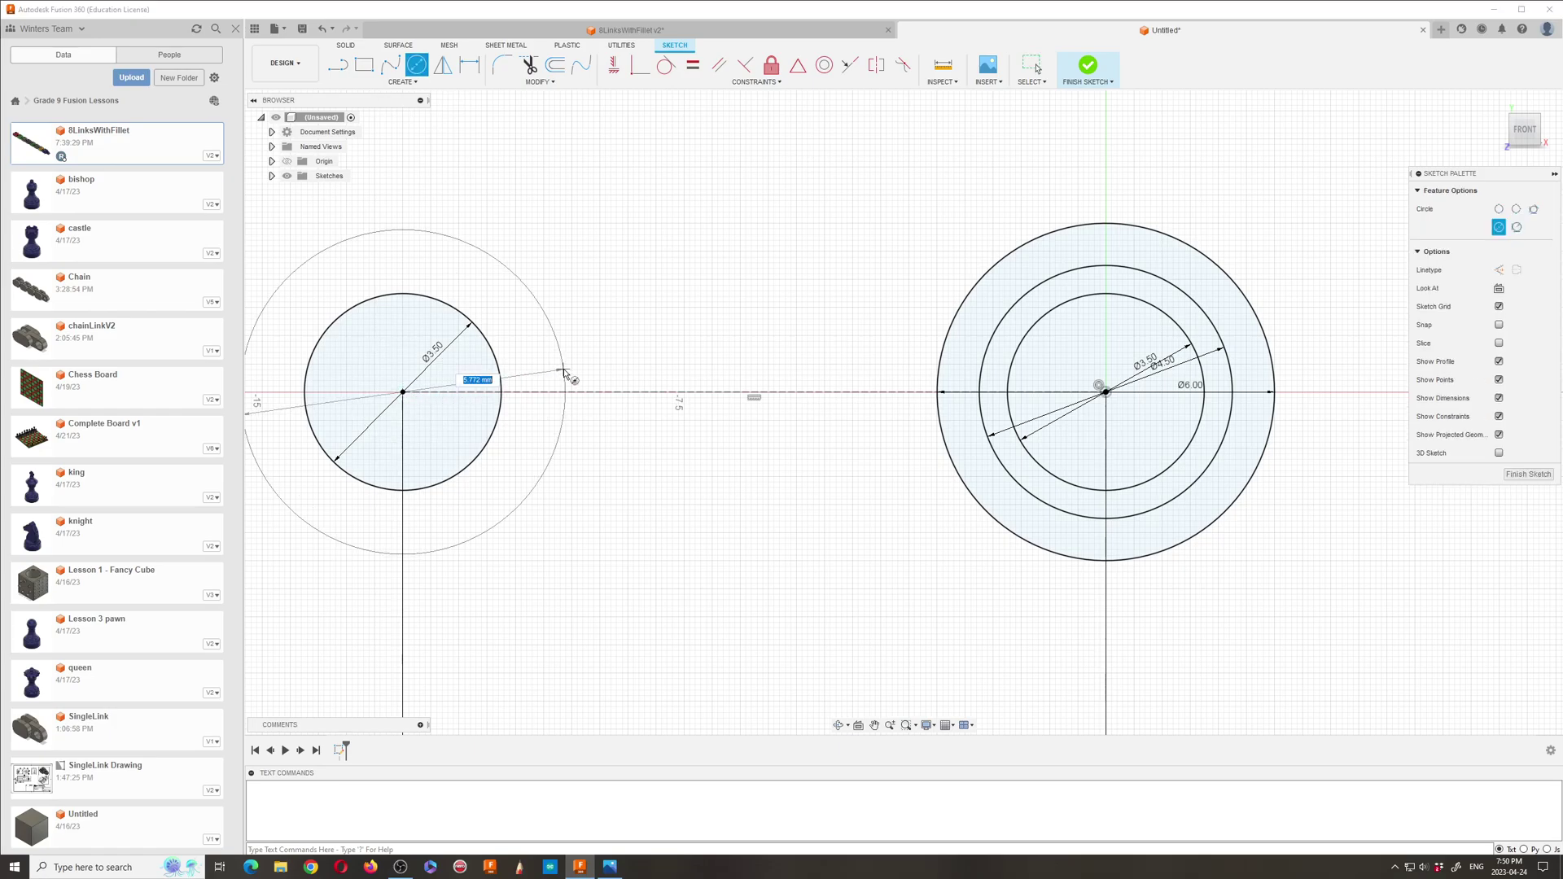
{"action": "type", "text": "6"}
{"action": "key", "text": "Return"}
{"action": "key", "text": "Escape"}
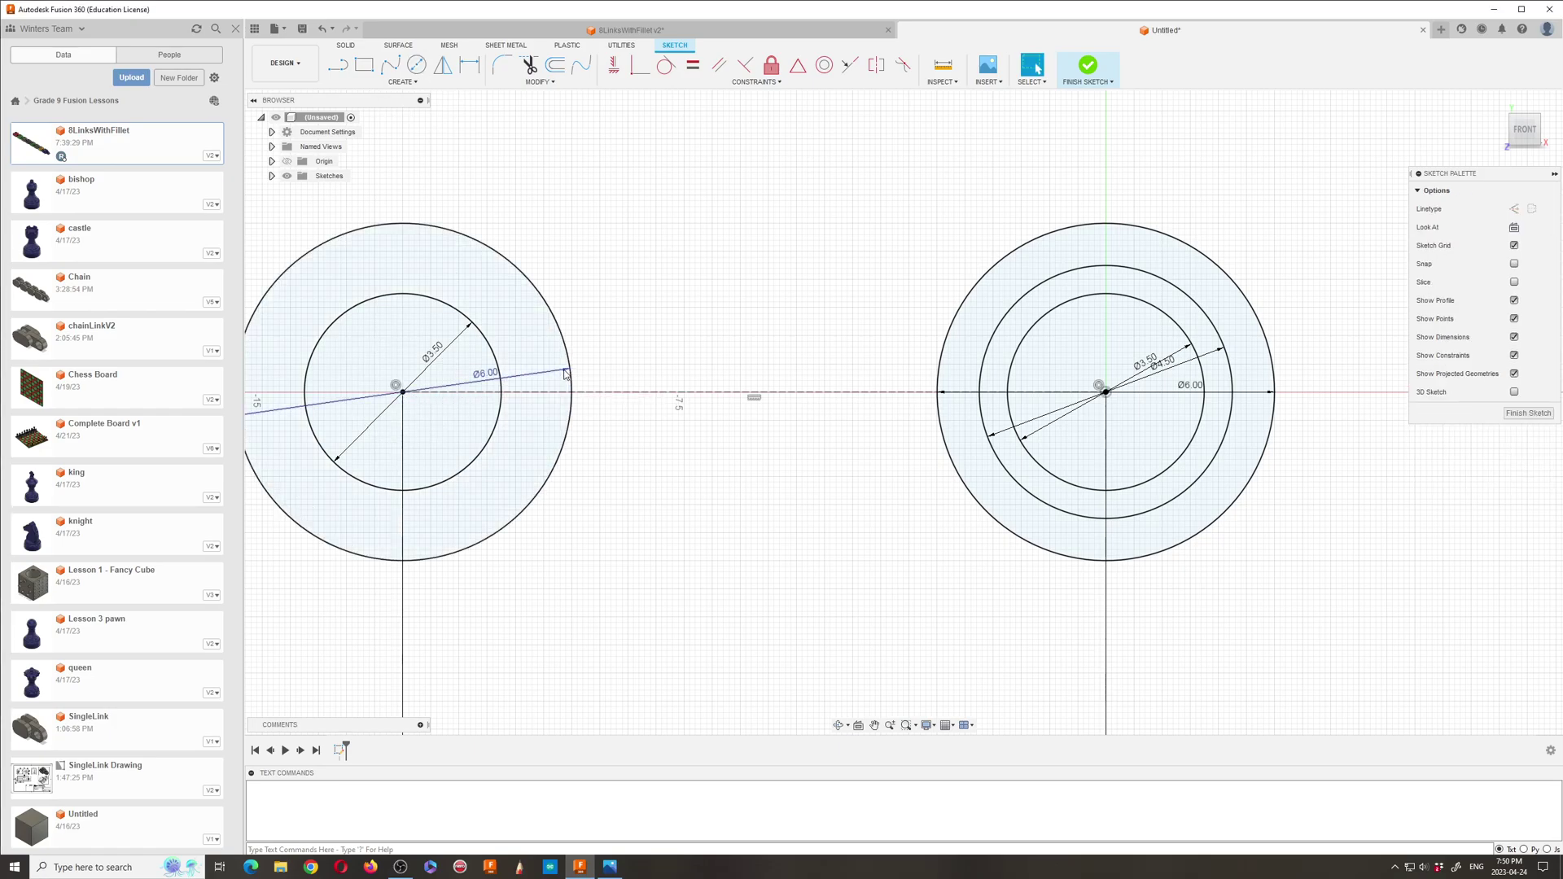
{"action": "scroll", "coordinate": [708, 446], "scroll_direction": "down", "scroll_amount": 2}
{"action": "scroll", "coordinate": [431, 430], "scroll_direction": "up", "scroll_amount": 2}
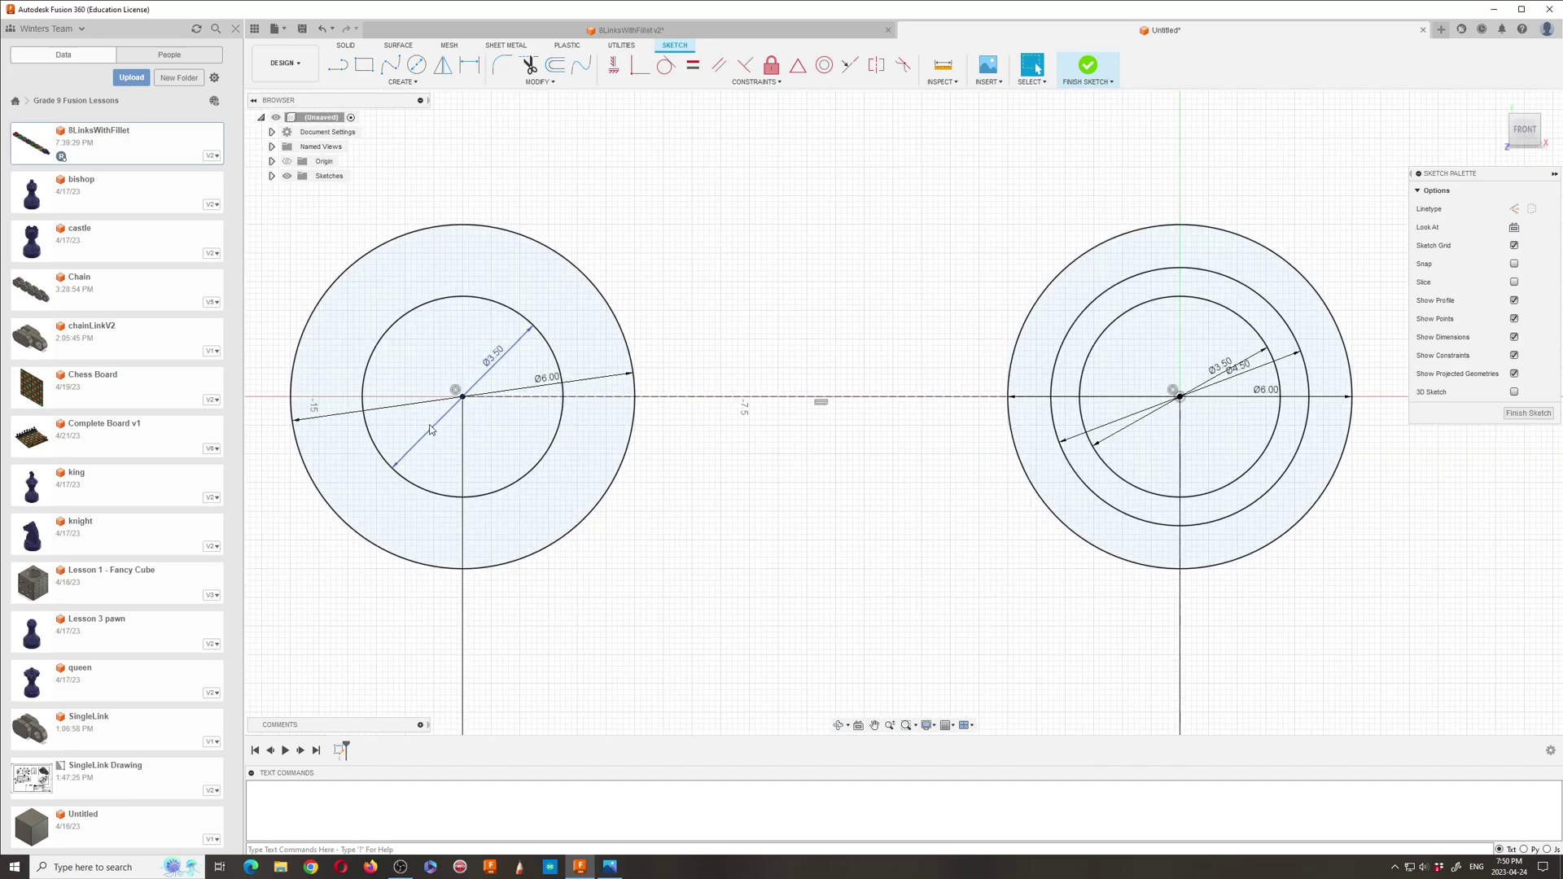
{"action": "left_click", "coordinate": [608, 868]}
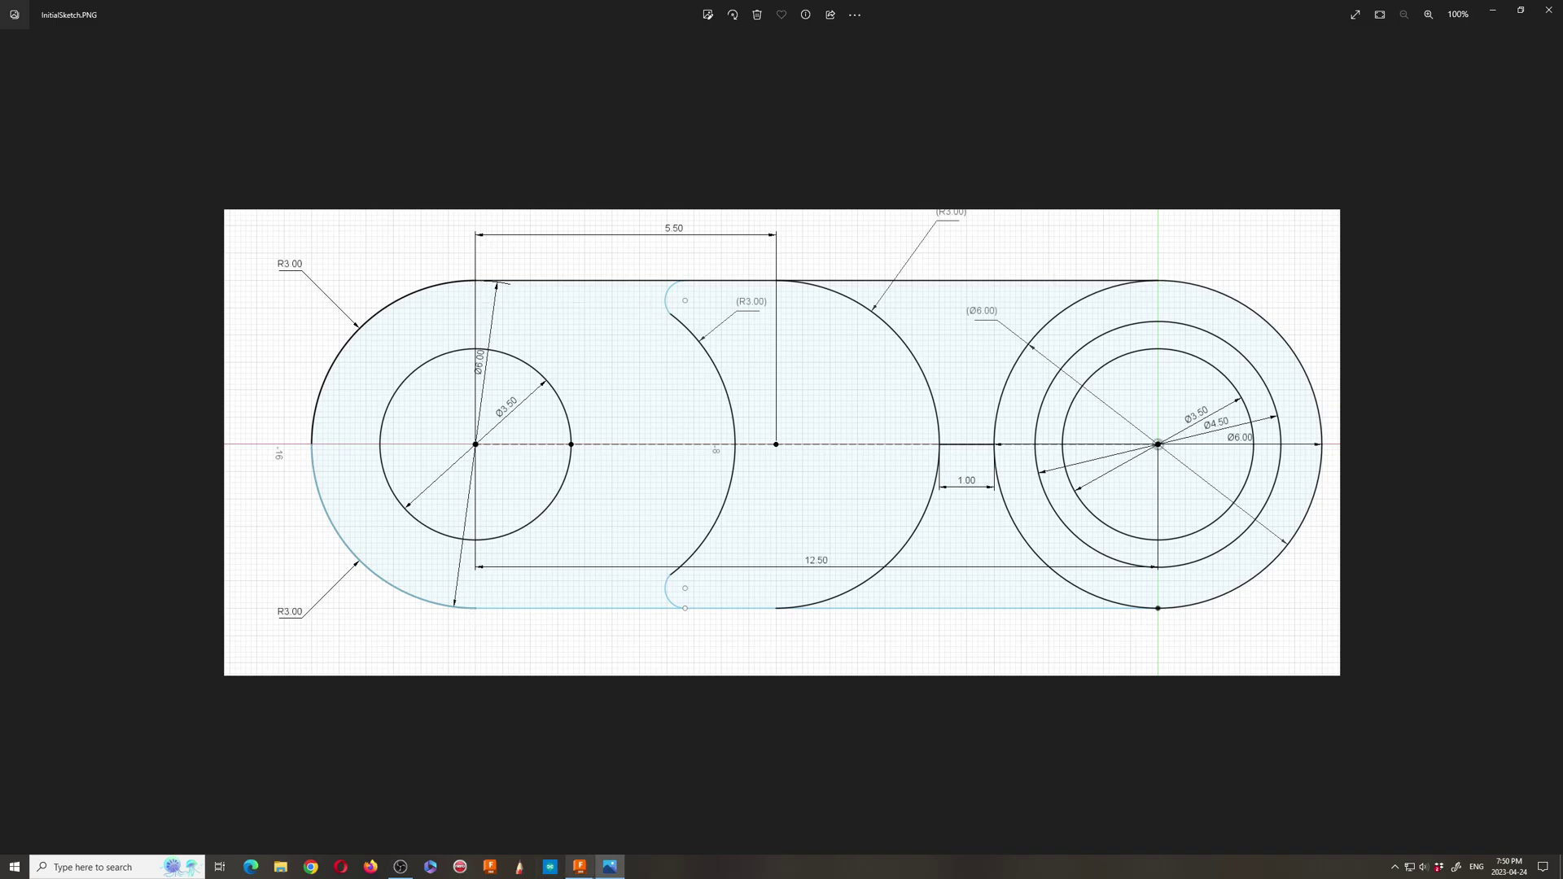
Step: Draw a line across the tops of the left and right outer circles
{"action": "left_click", "coordinate": [580, 867]}
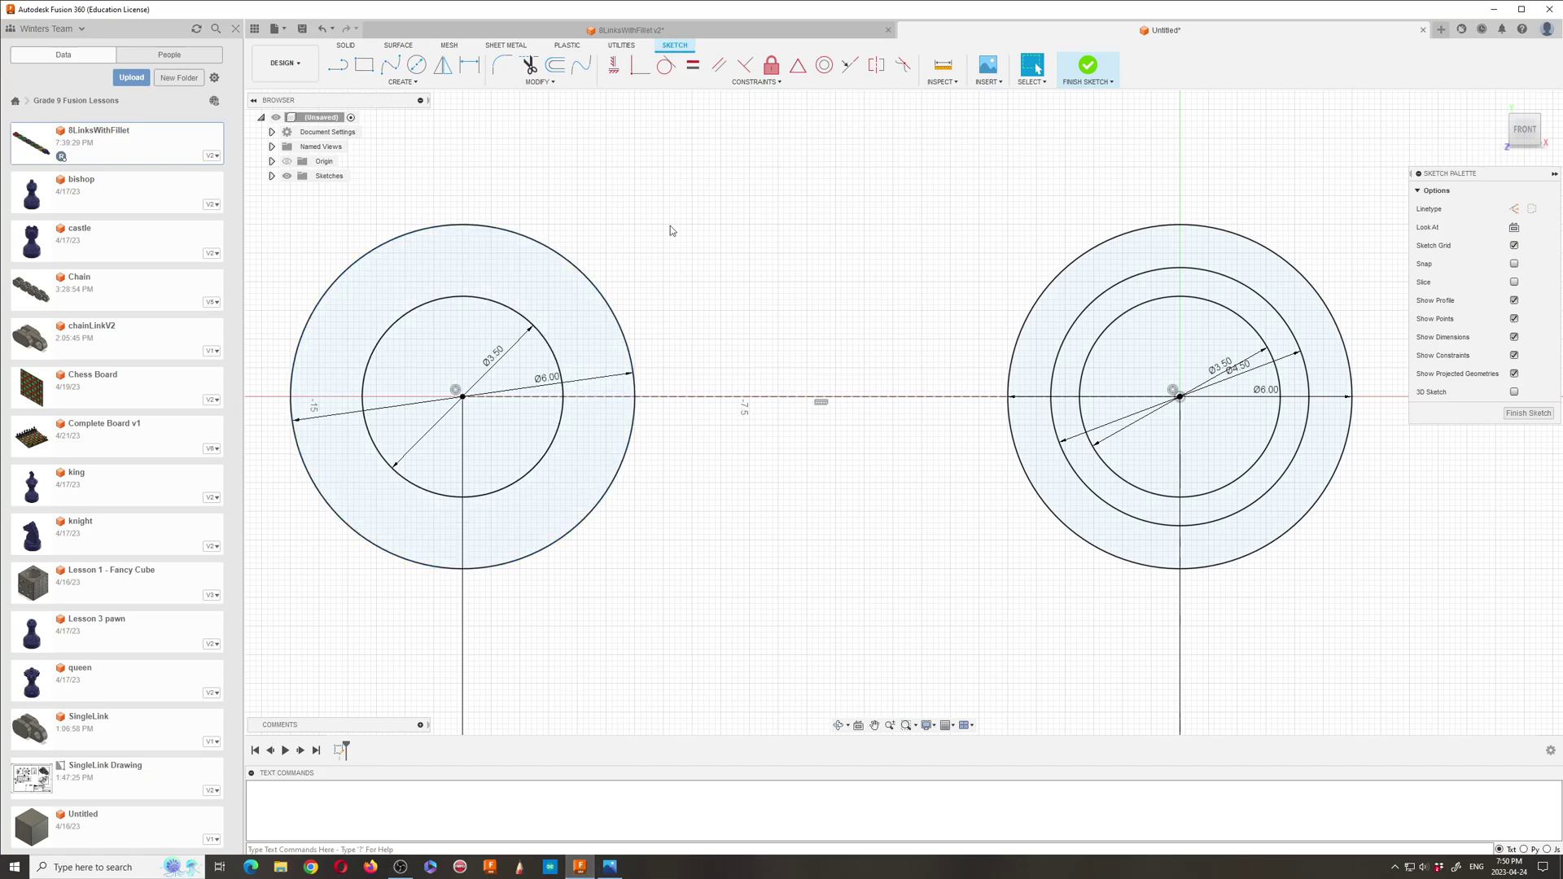
{"action": "left_click", "coordinate": [337, 65]}
{"action": "left_click", "coordinate": [562, 257]}
{"action": "left_click", "coordinate": [1046, 286]}
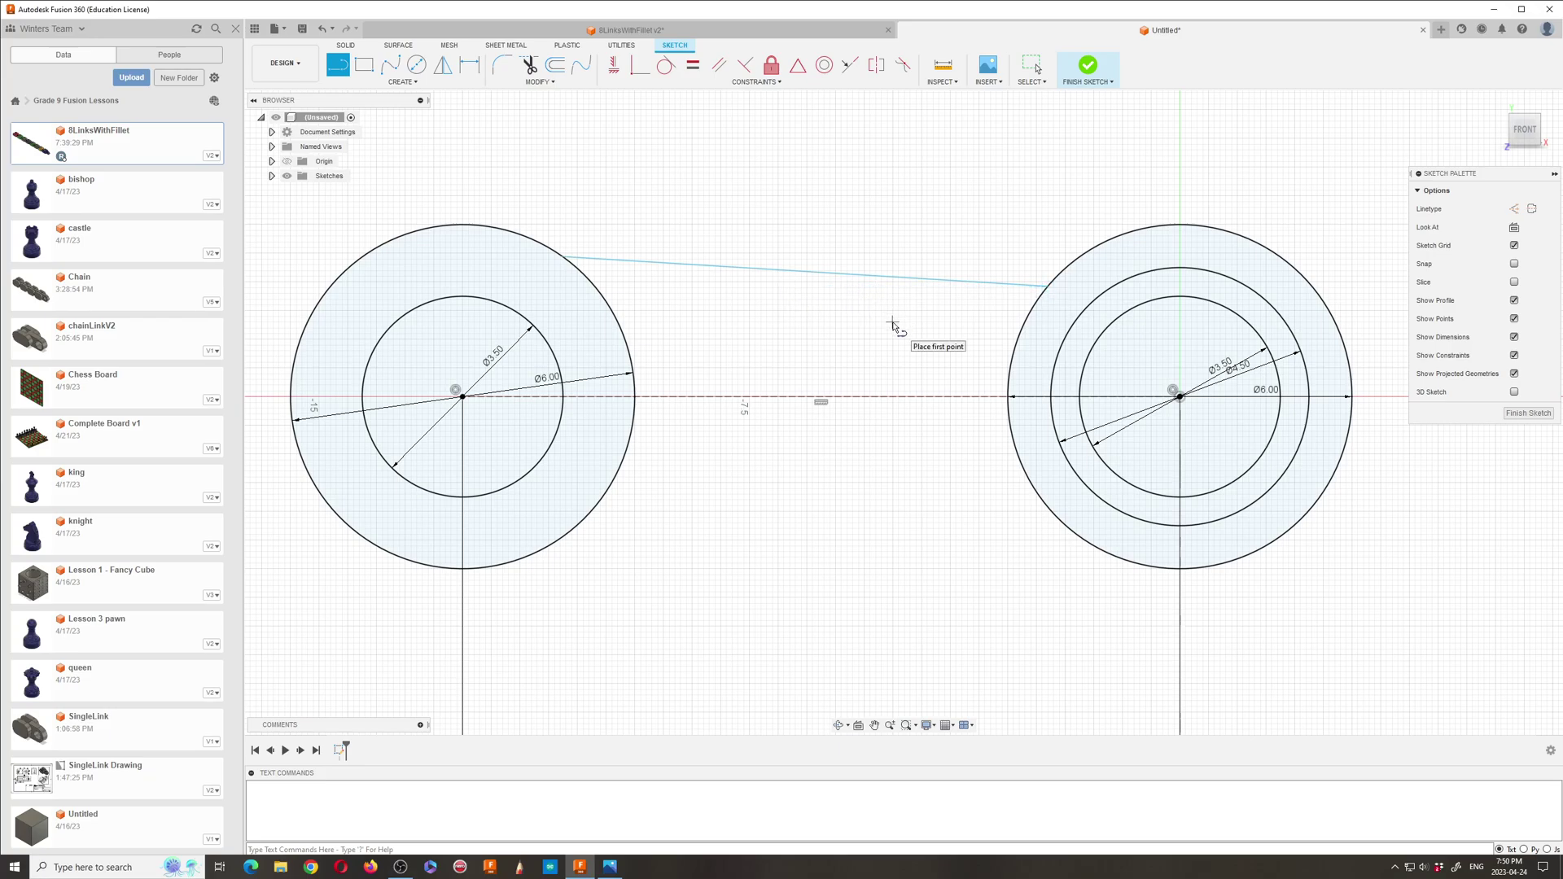
{"action": "key", "text": "Escape"}
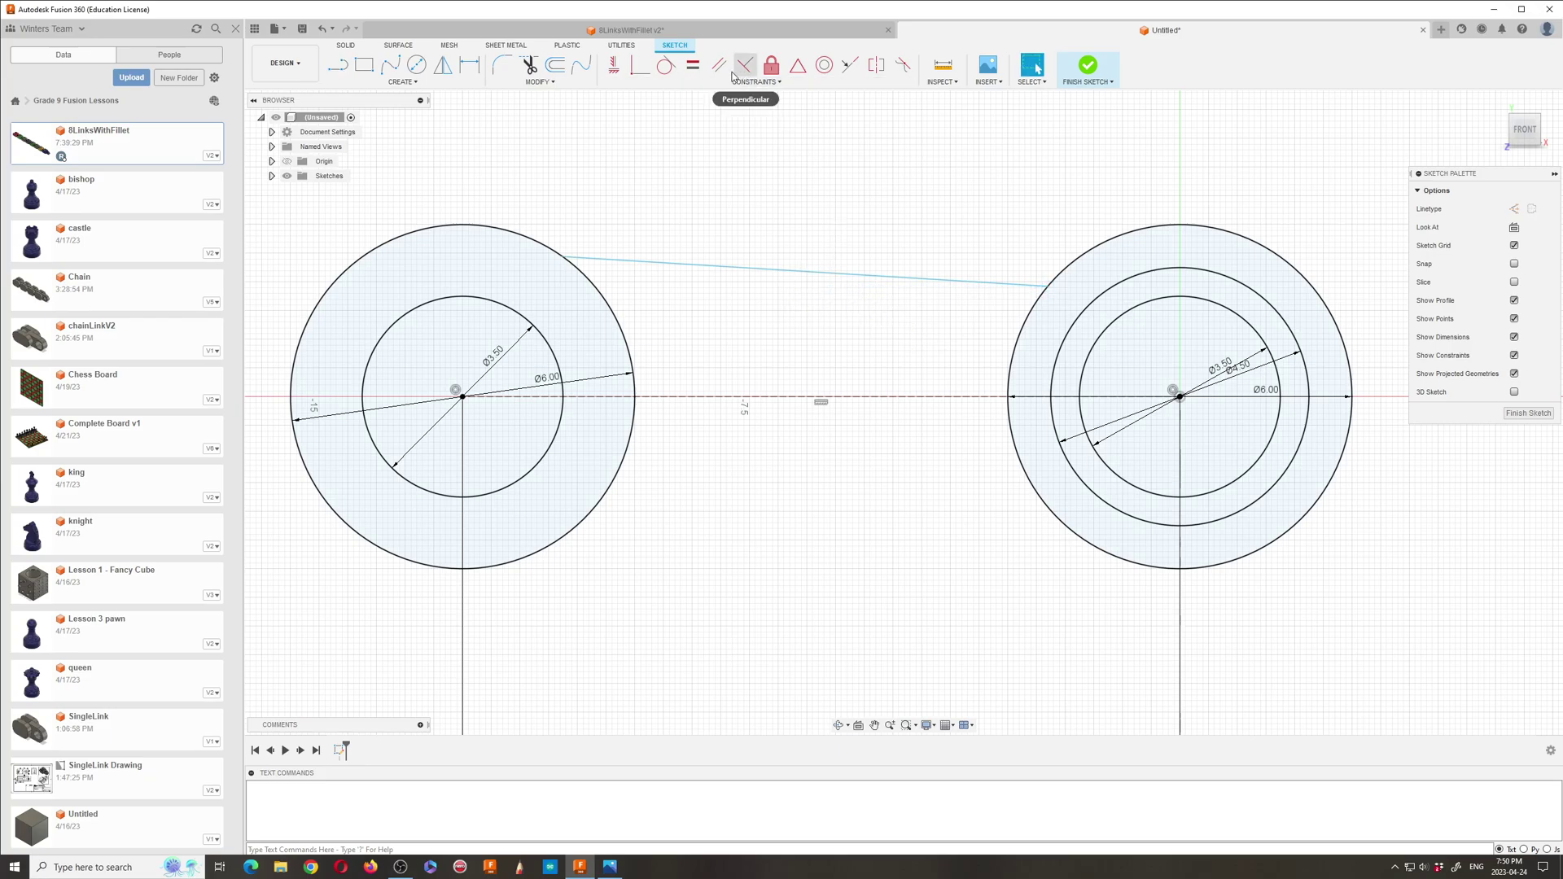
Step: Make the top line tangent to both Ø6.00 outer circles
{"action": "left_click", "coordinate": [666, 67]}
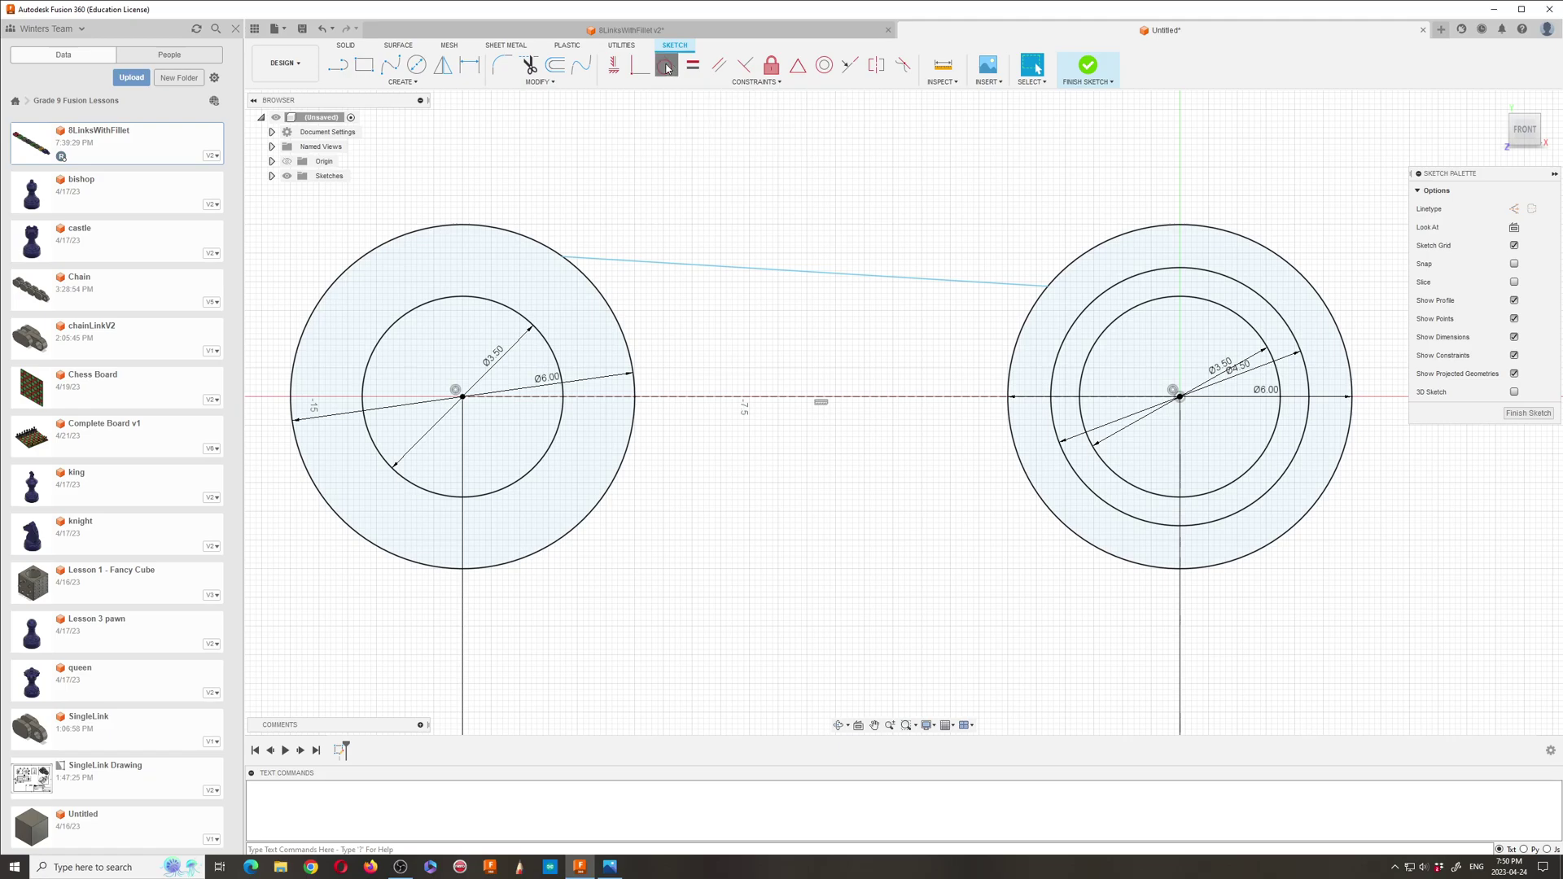
{"action": "left_click", "coordinate": [898, 278]}
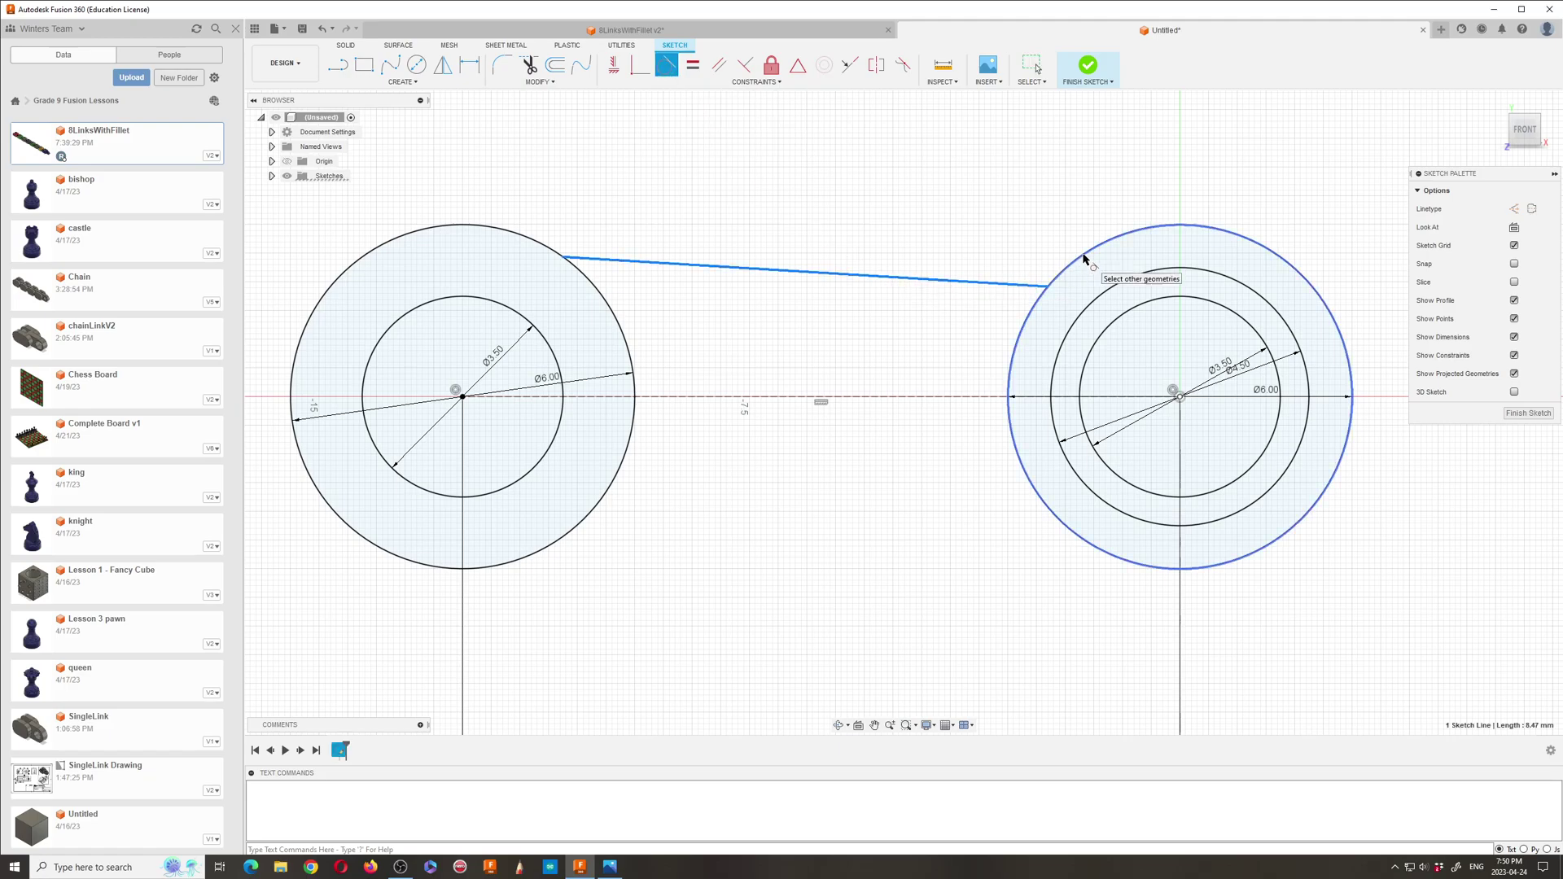
{"action": "left_click", "coordinate": [1071, 267]}
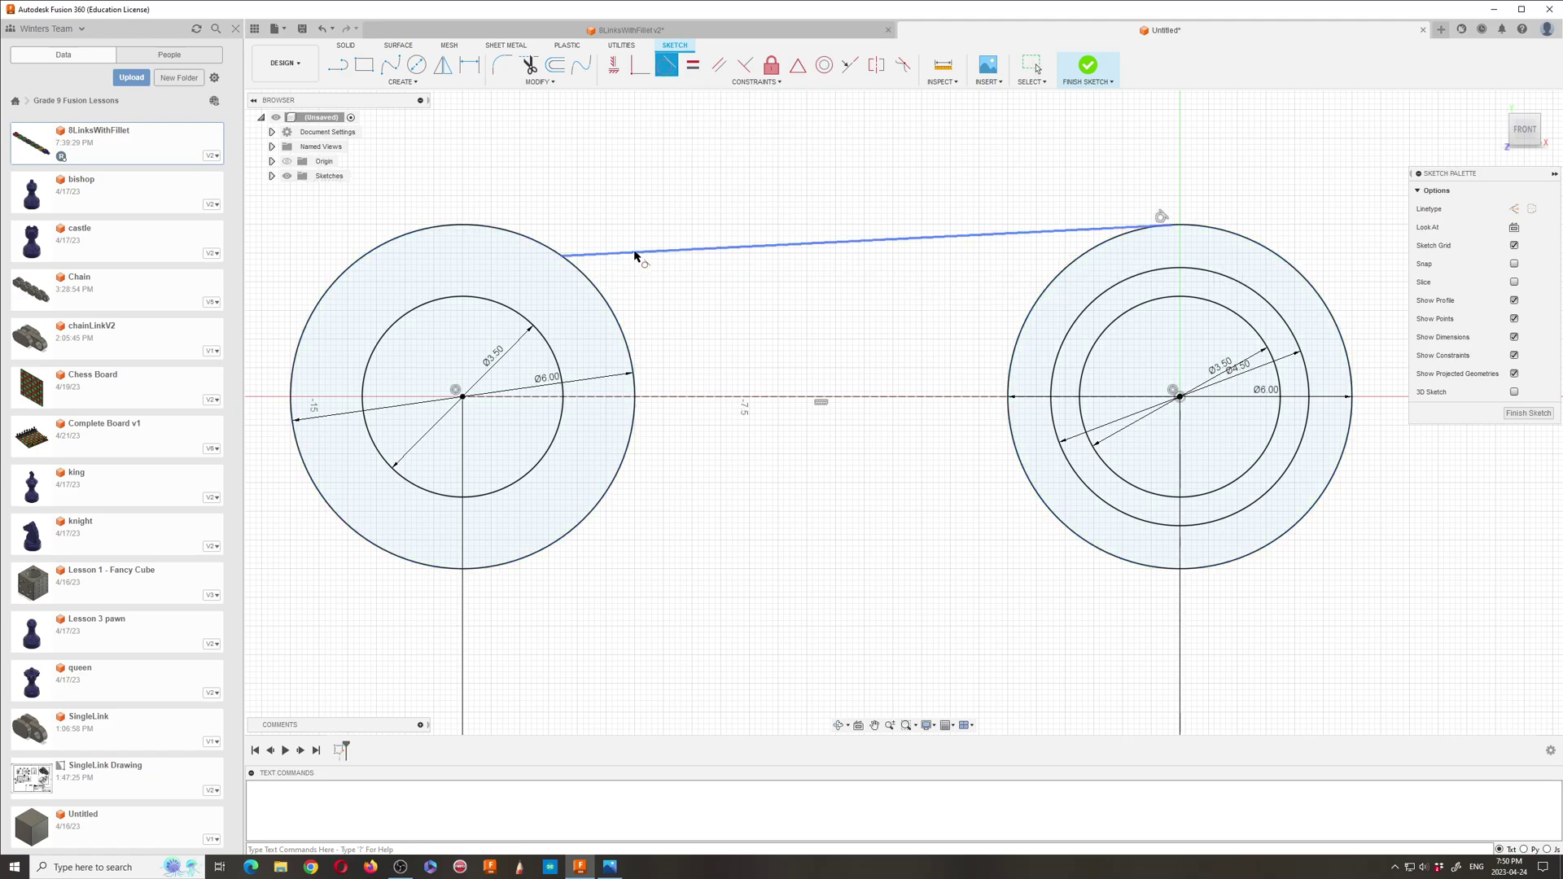
{"action": "left_click", "coordinate": [578, 254]}
{"action": "left_click", "coordinate": [588, 282]}
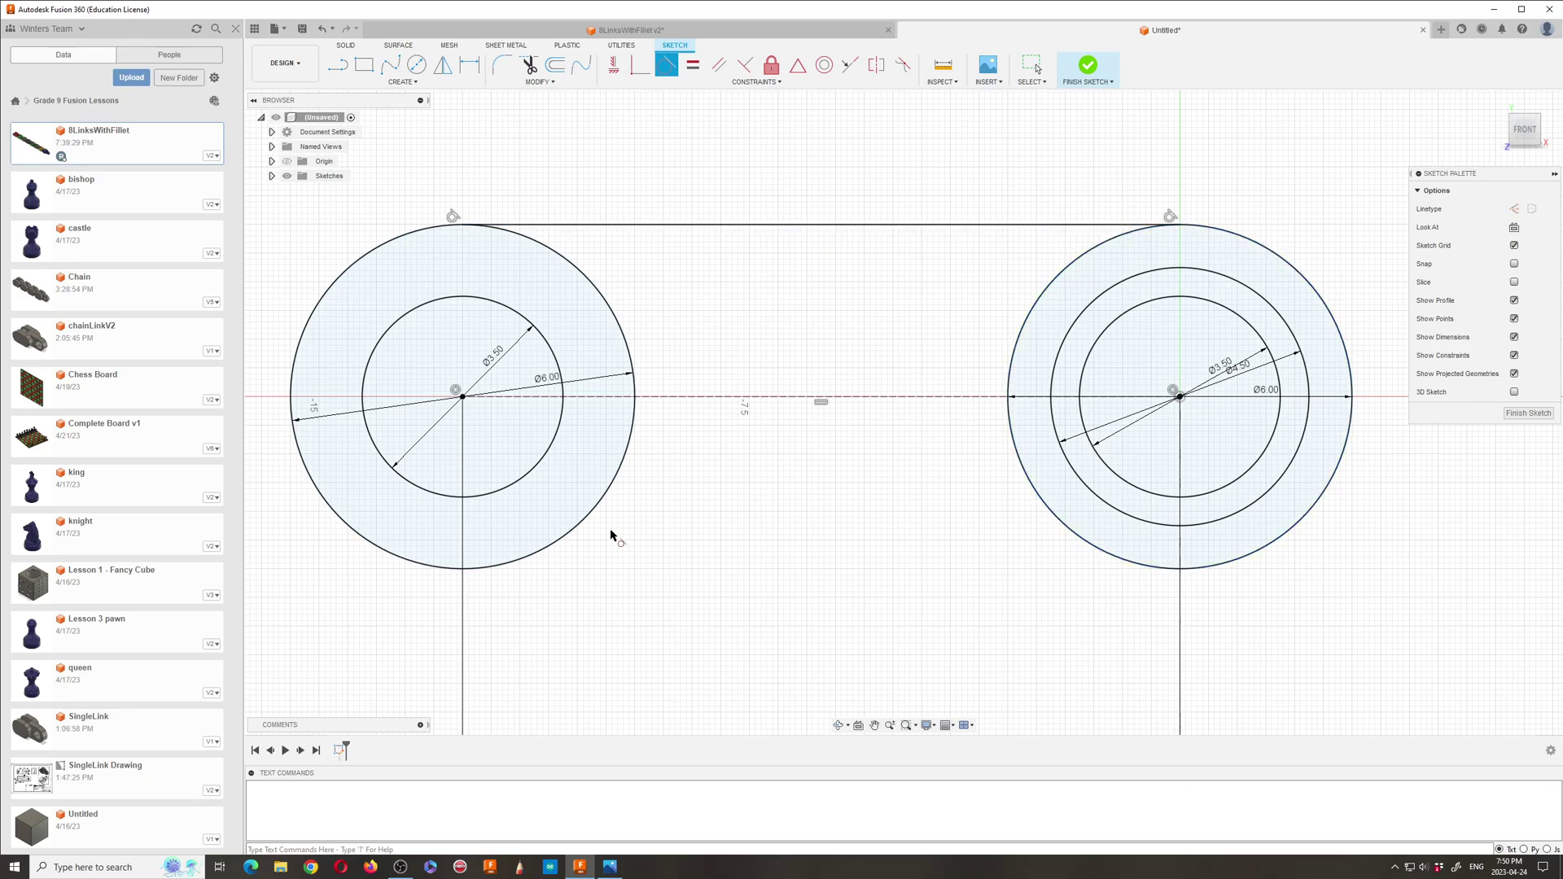
{"action": "left_click", "coordinate": [444, 66]}
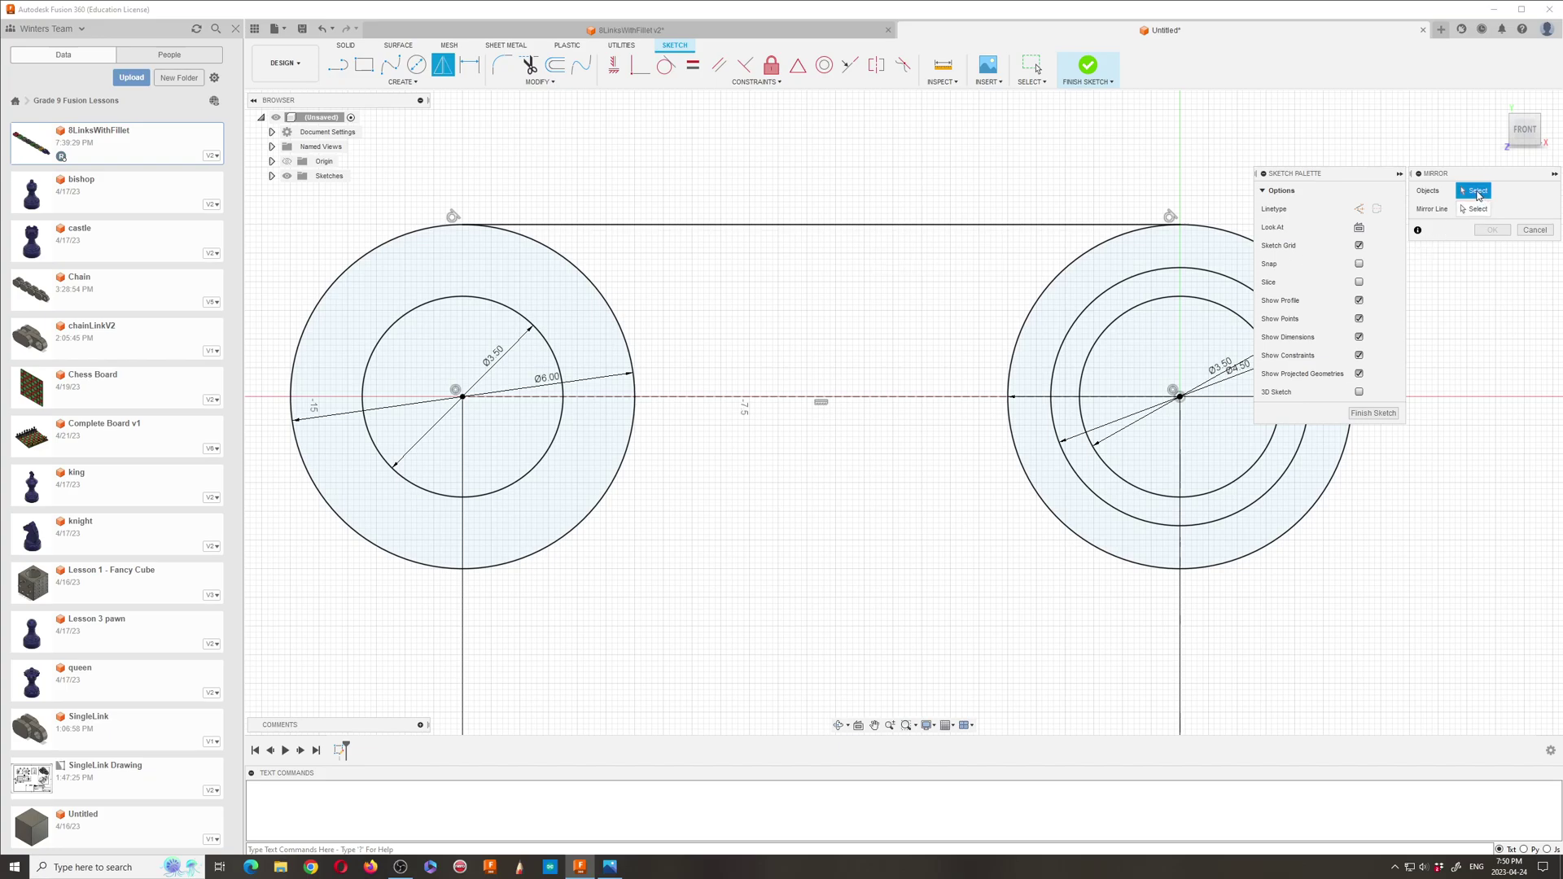
Step: Mirror the top tangent line about the dashed centre line to form the bottom edge
{"action": "left_click", "coordinate": [848, 225]}
{"action": "left_click", "coordinate": [1475, 210]}
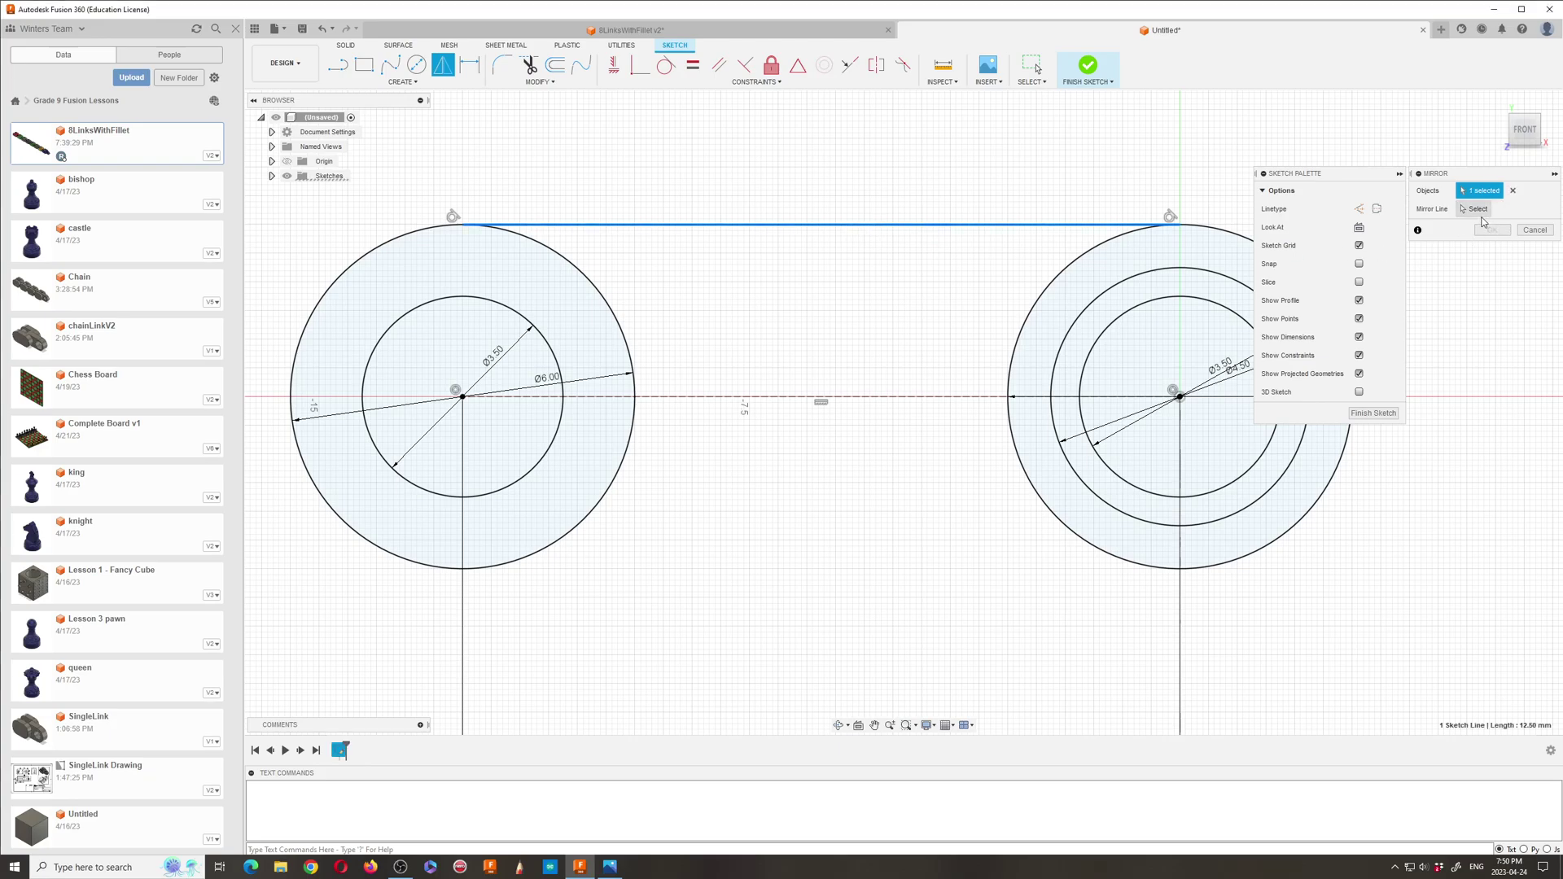
{"action": "left_click", "coordinate": [876, 402]}
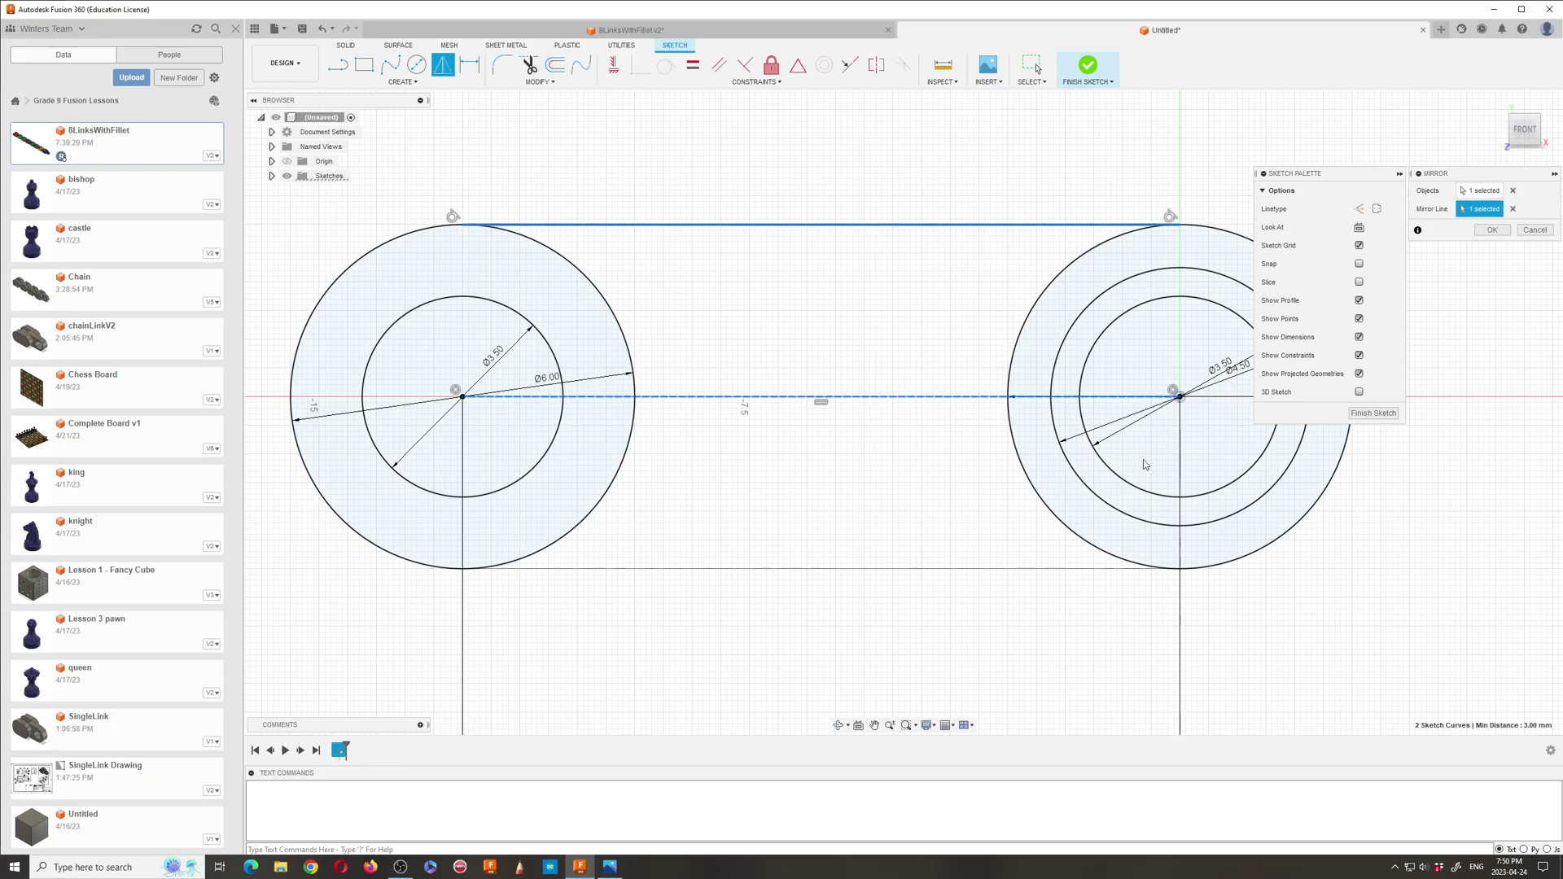
{"action": "left_click", "coordinate": [1492, 230]}
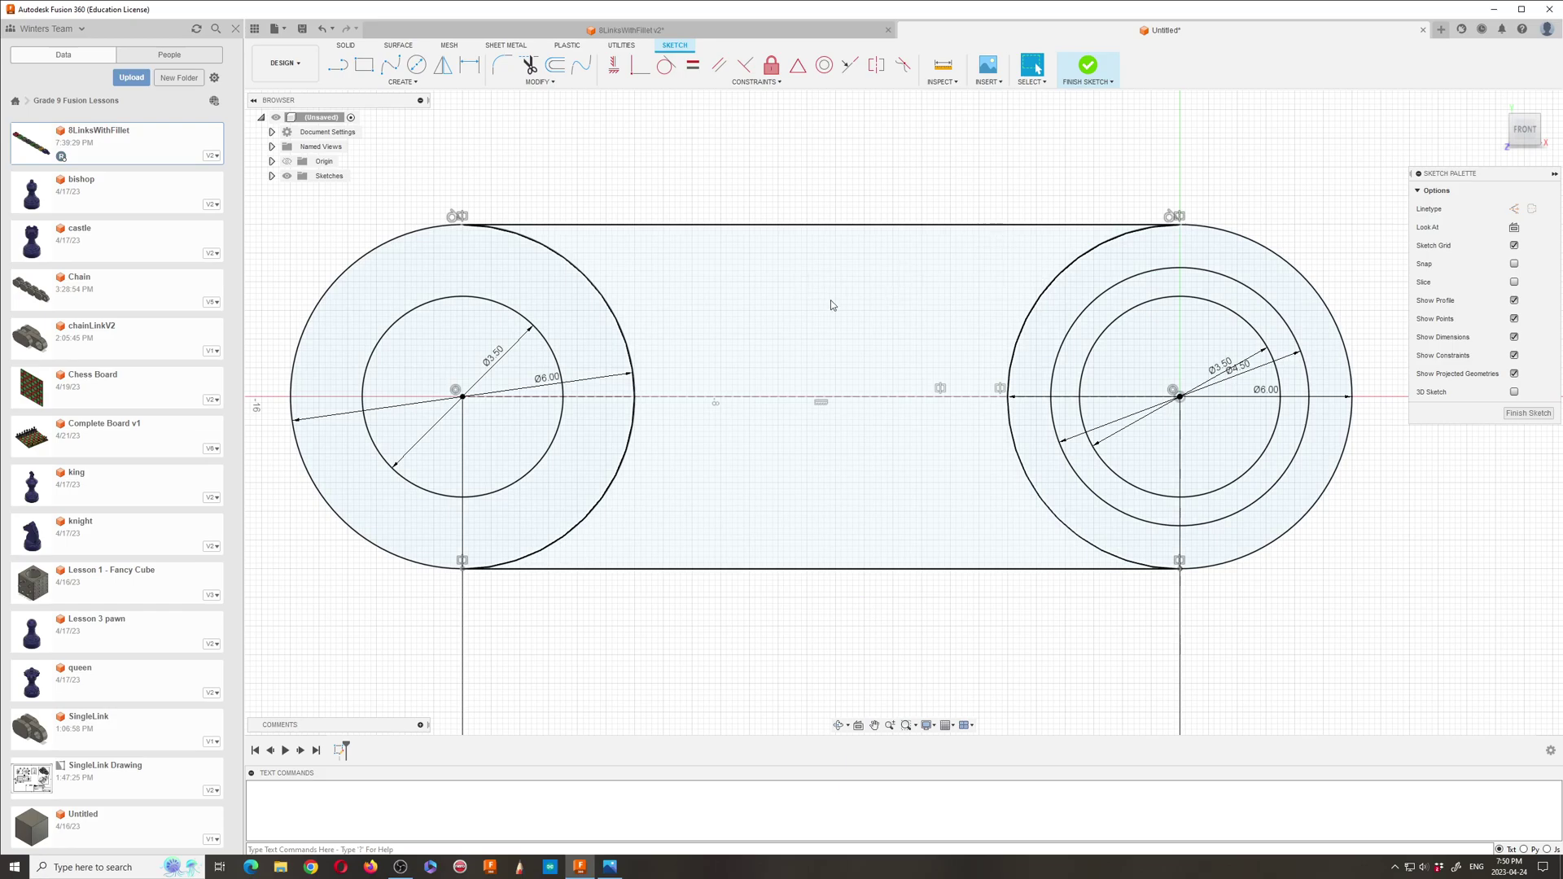
{"action": "left_click", "coordinate": [613, 868]}
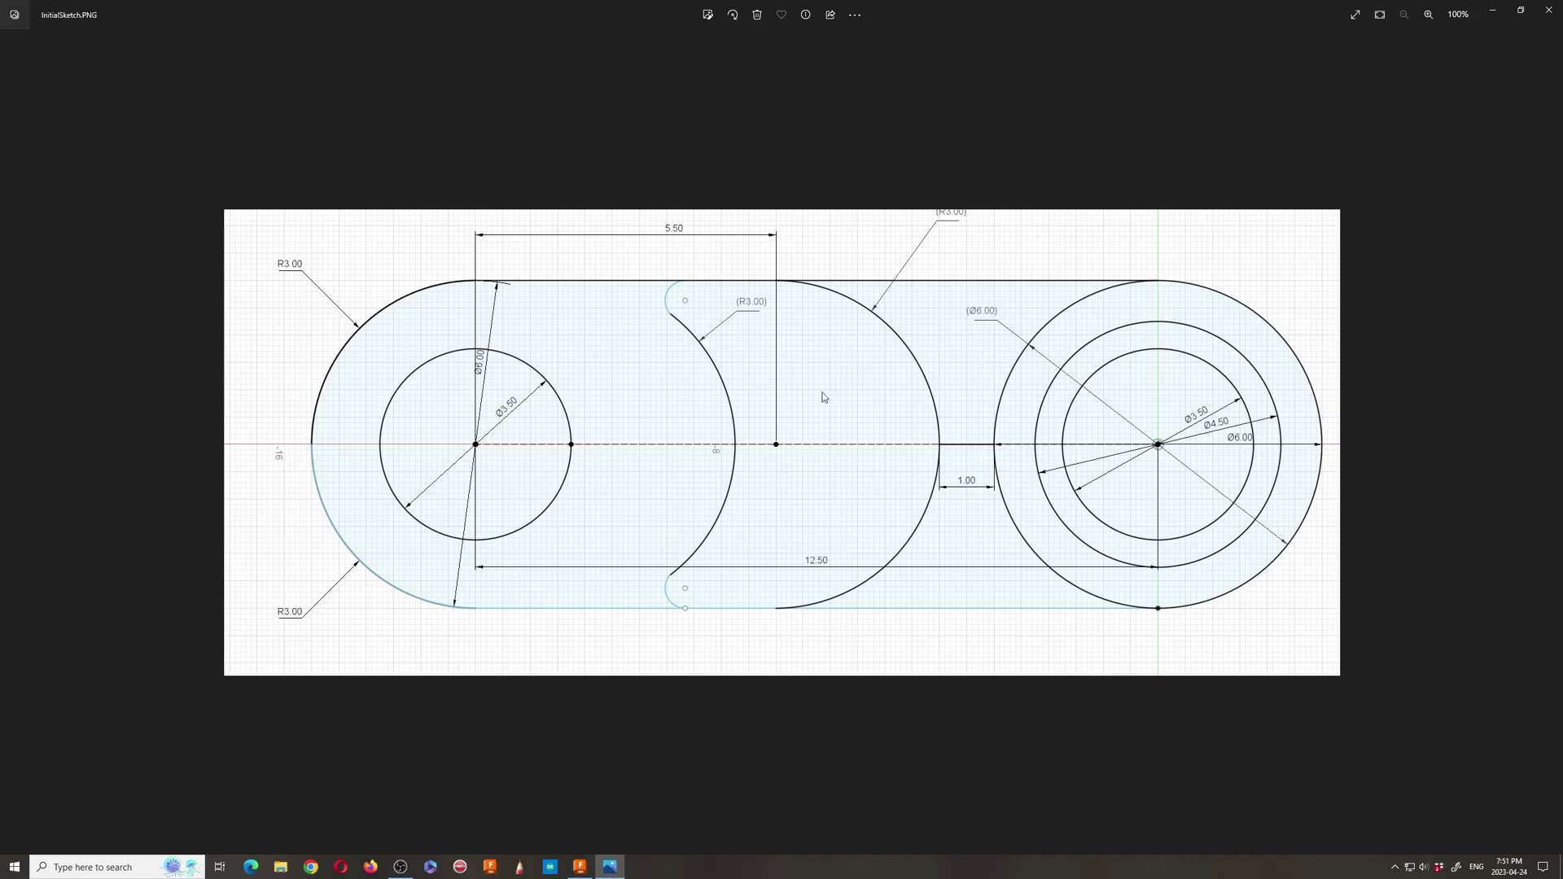
Step: Switch from the reference image back to the Fusion 360 link sketch
{"action": "left_click", "coordinate": [580, 867]}
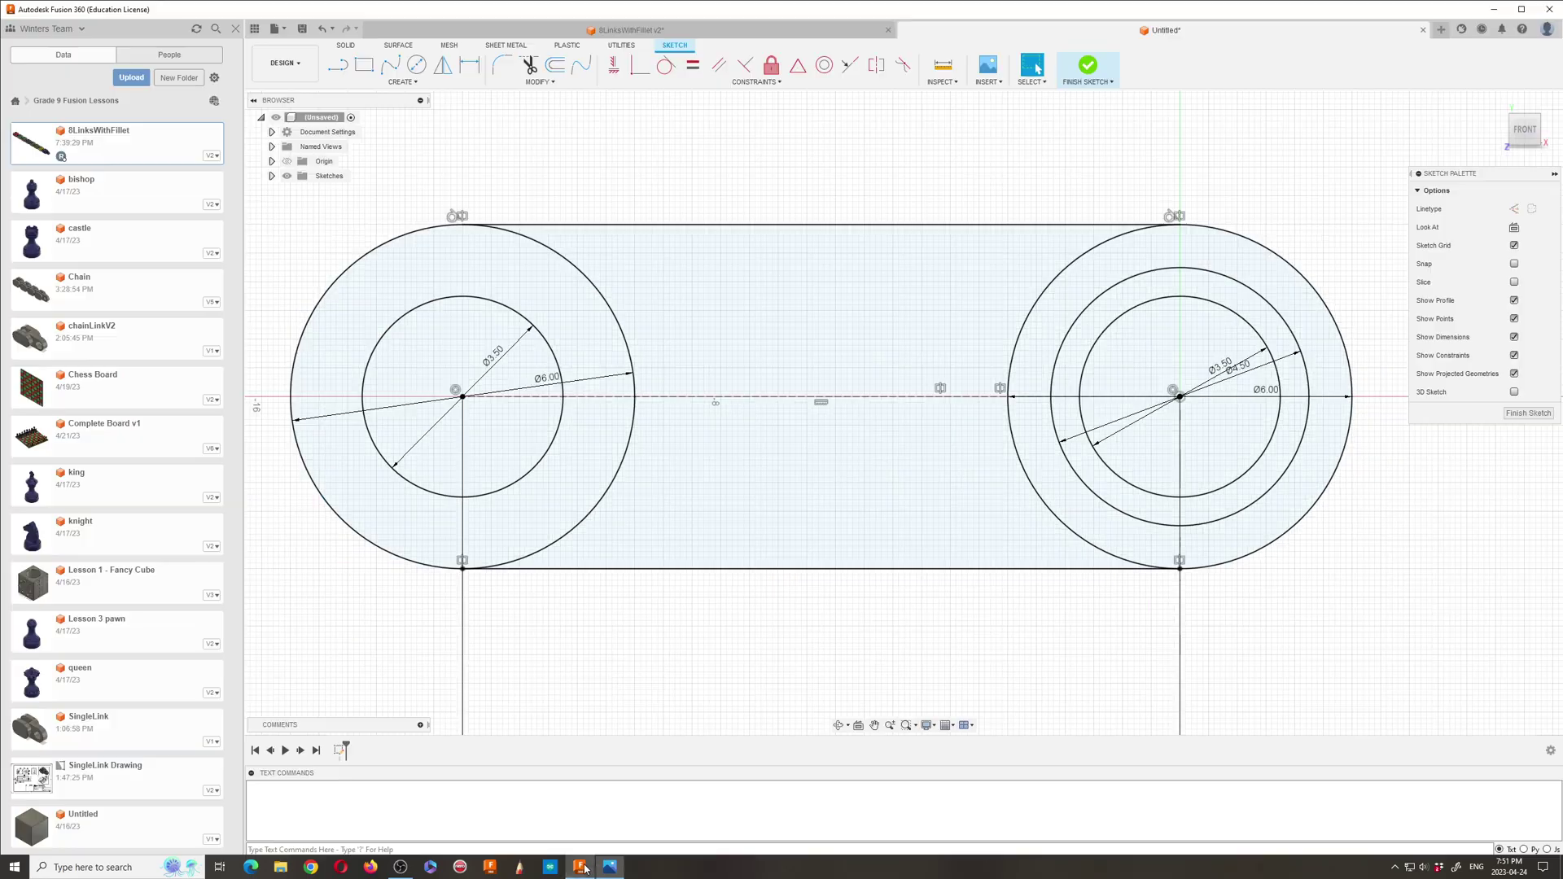
Step: Draw a Ø6.00 circle centred on the dashed centre line between the ends
{"action": "left_click", "coordinate": [416, 65]}
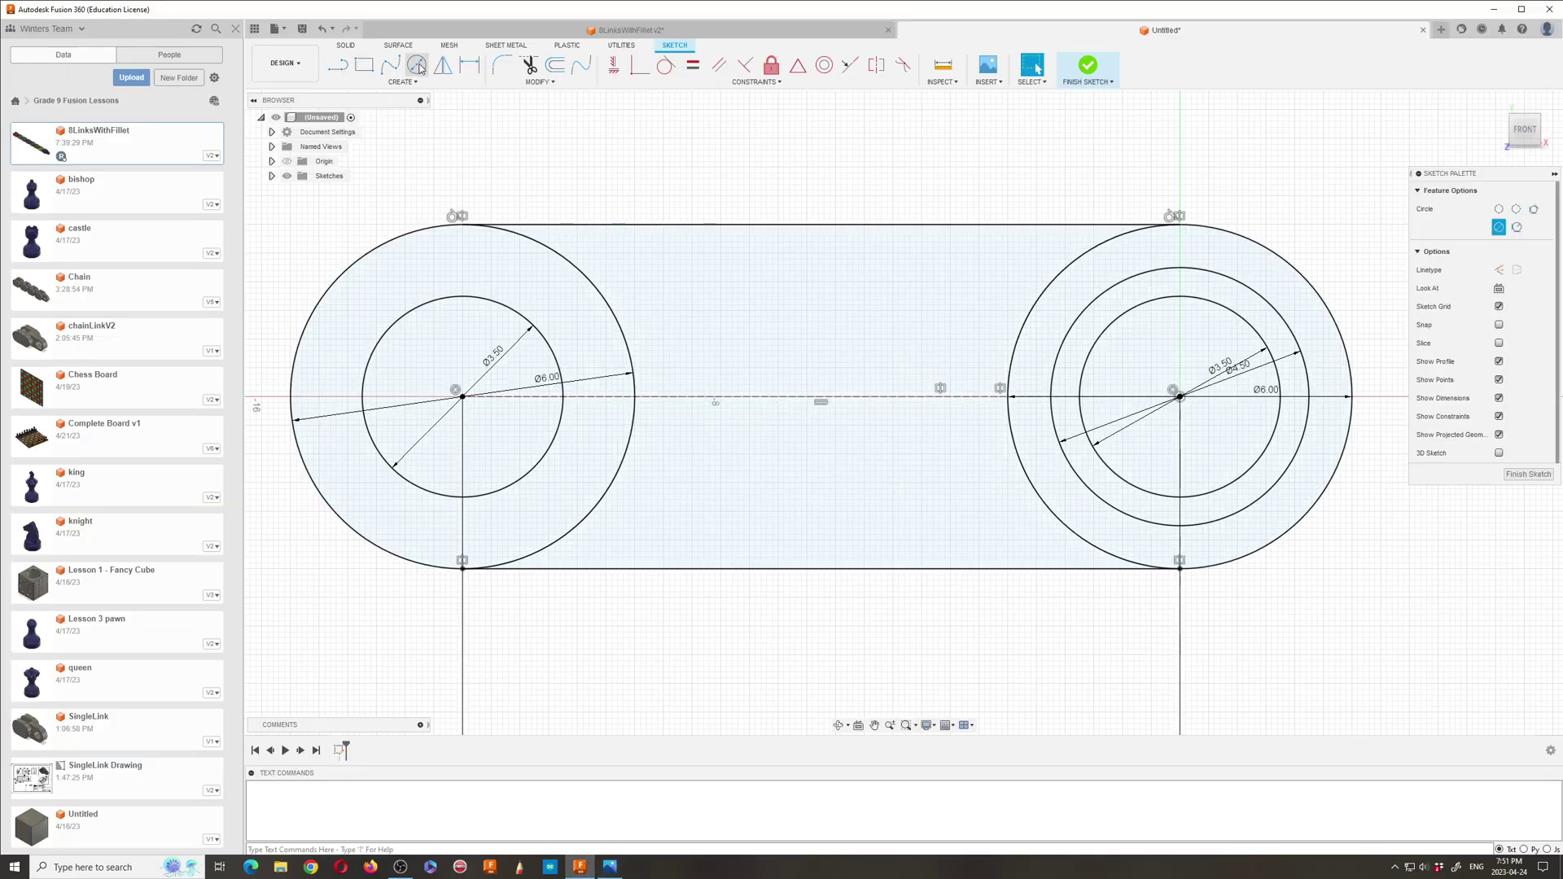
{"action": "left_click", "coordinate": [739, 397]}
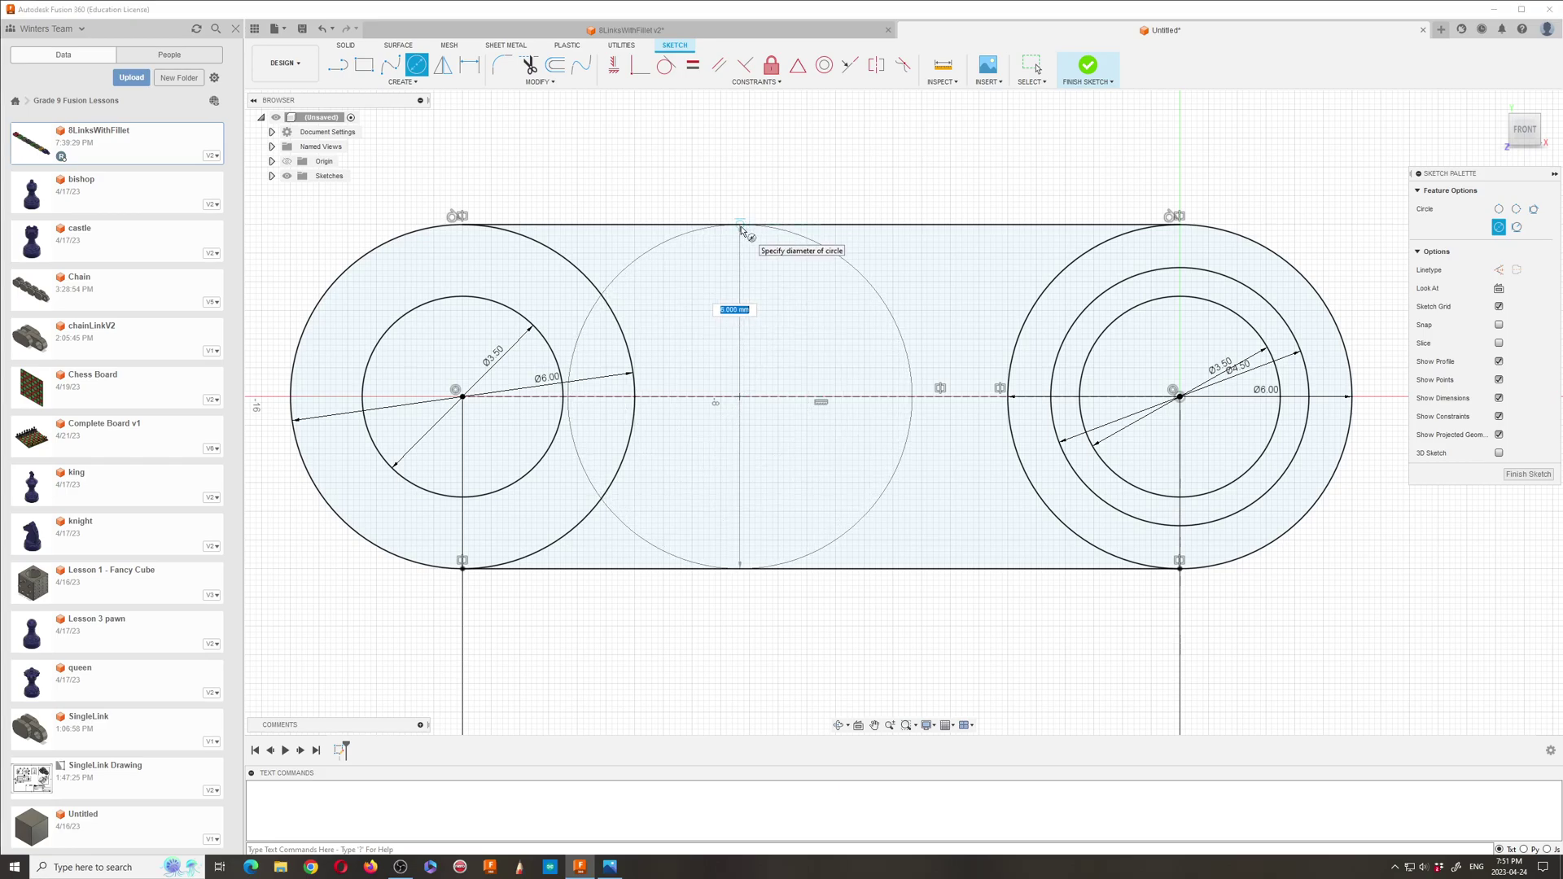
{"action": "type", "text": "6"}
{"action": "key", "text": "Return"}
{"action": "key", "text": "Escape"}
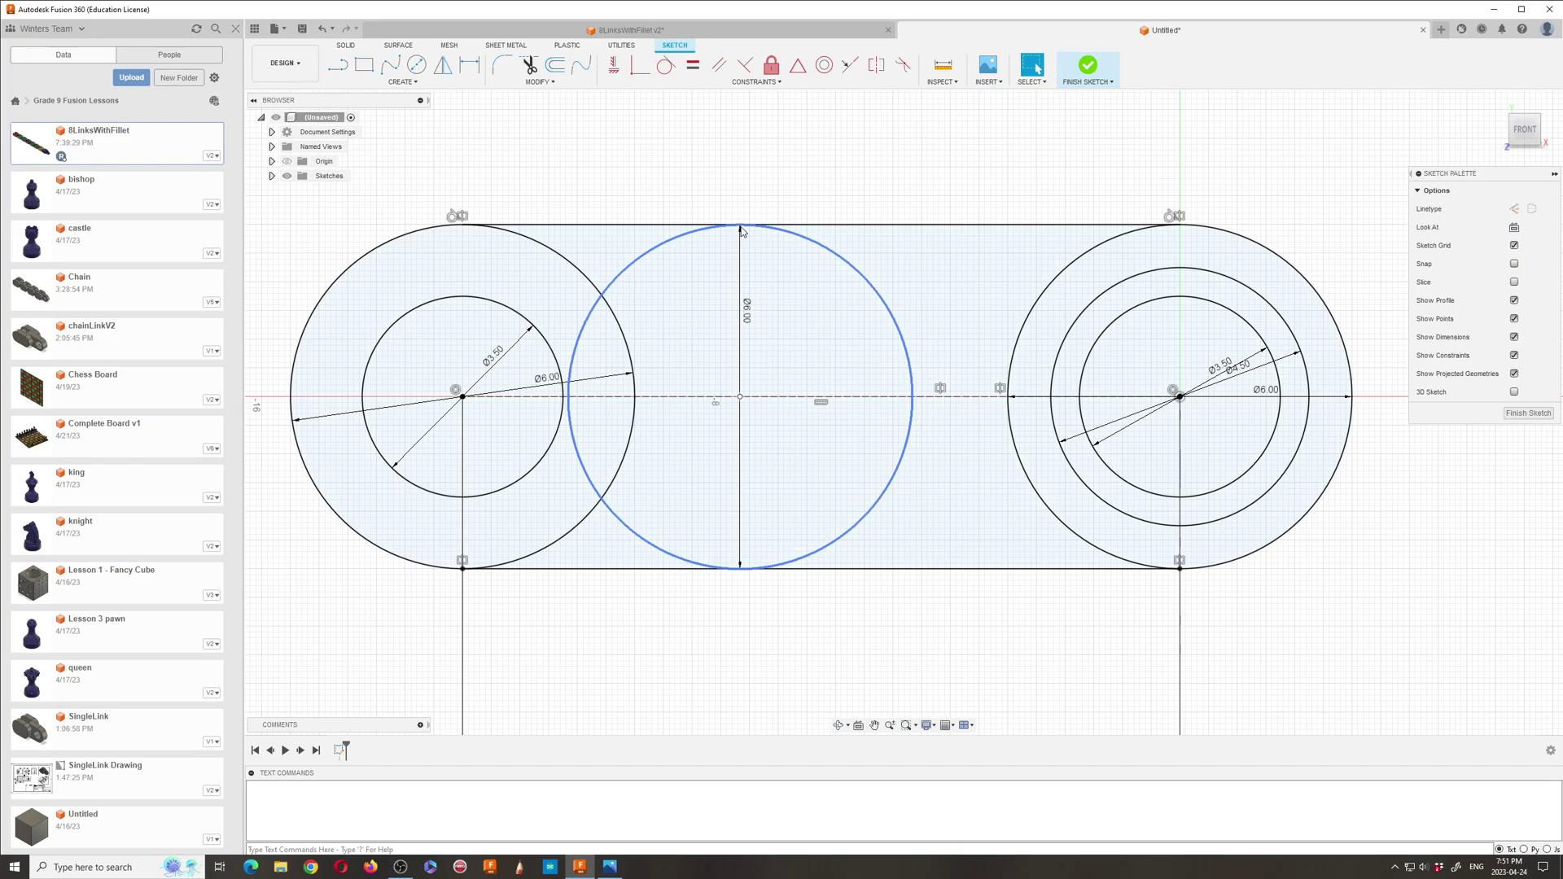
Step: Dimension the new circle's centre 5.50 from the left circle's centre, then compare with the reference
{"action": "left_click", "coordinate": [468, 67]}
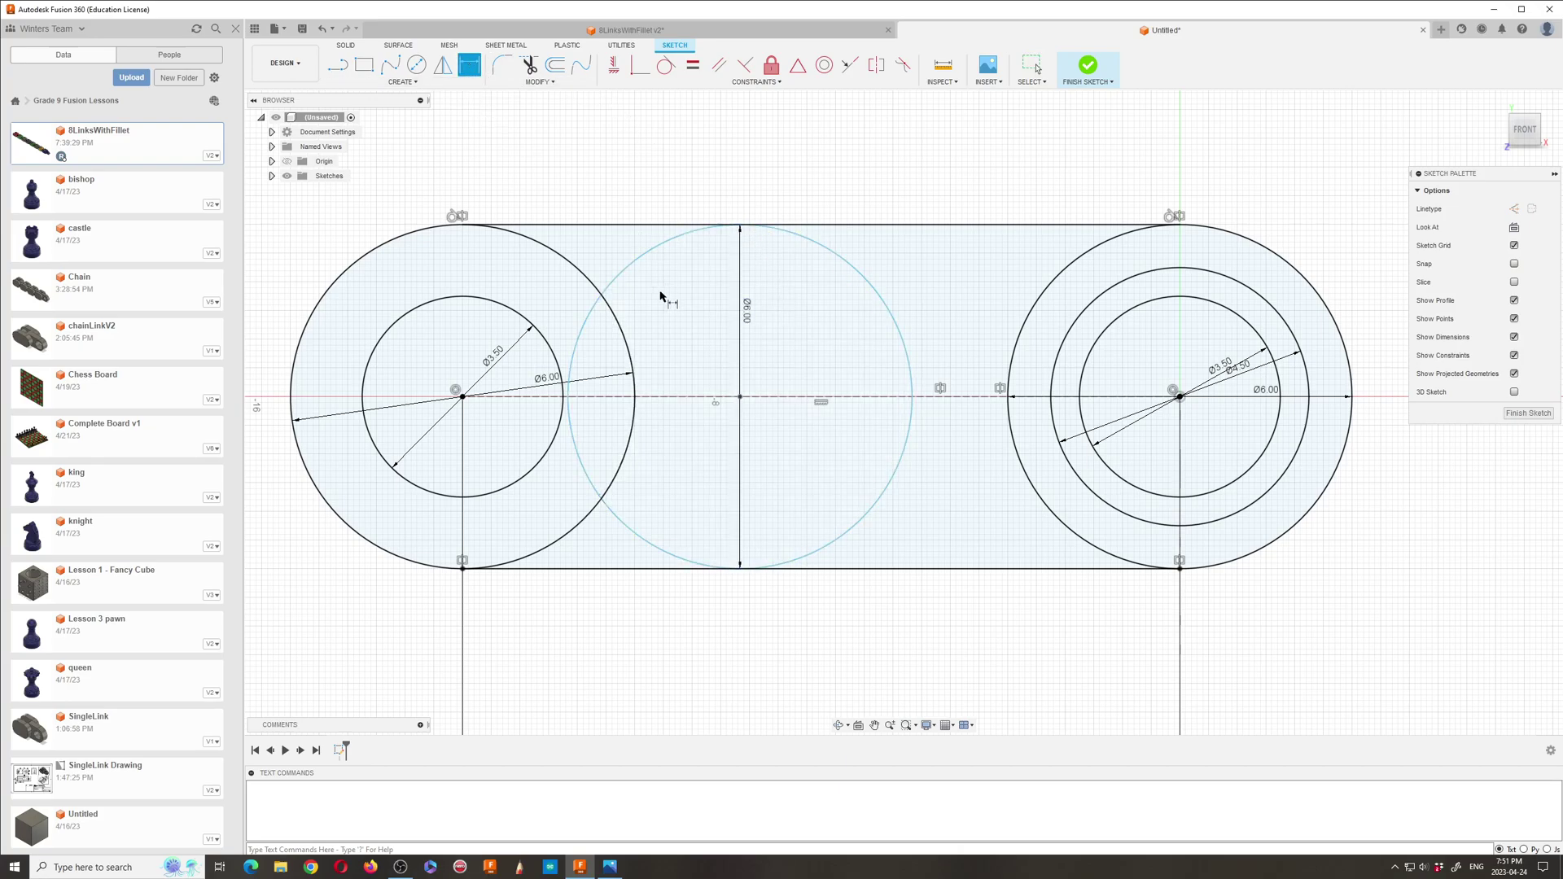
{"action": "left_click", "coordinate": [740, 397]}
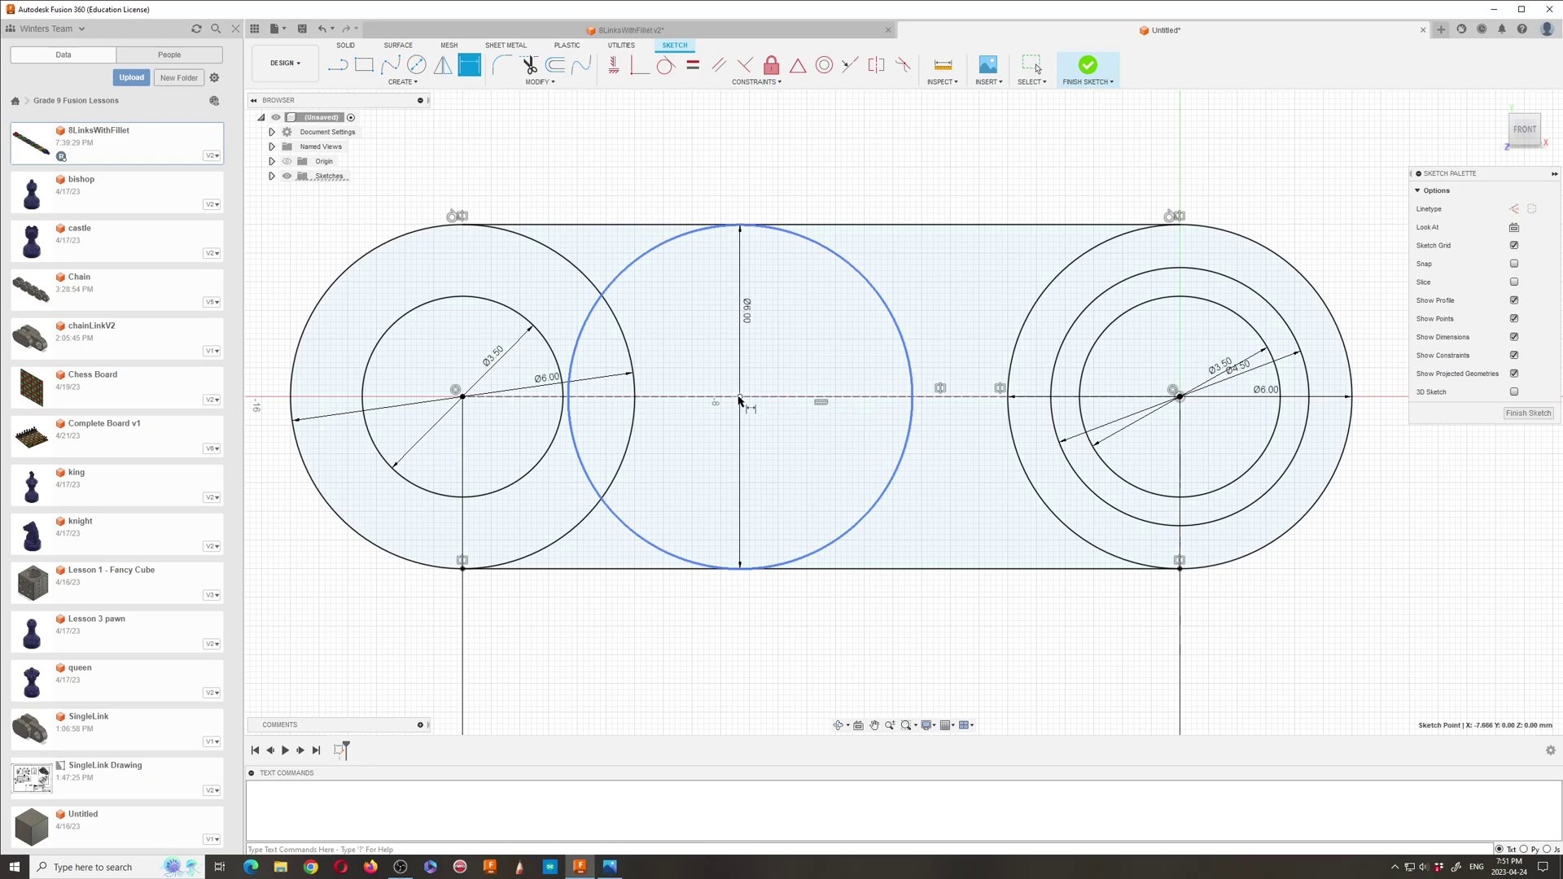
{"action": "left_click", "coordinate": [462, 397]}
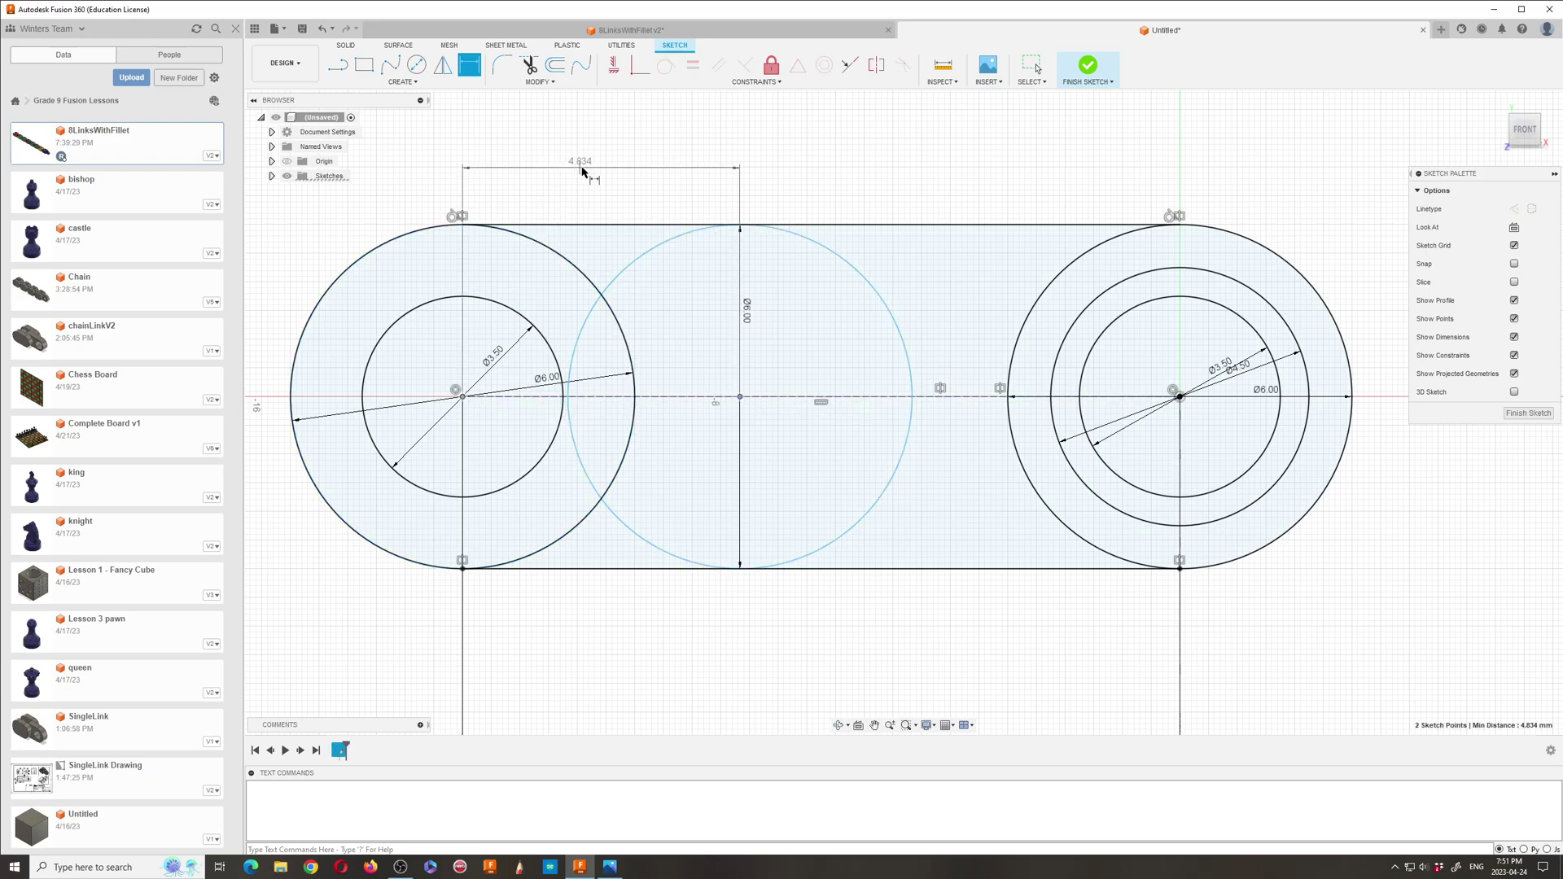
{"action": "left_click", "coordinate": [585, 171]}
{"action": "type", "text": "5"}
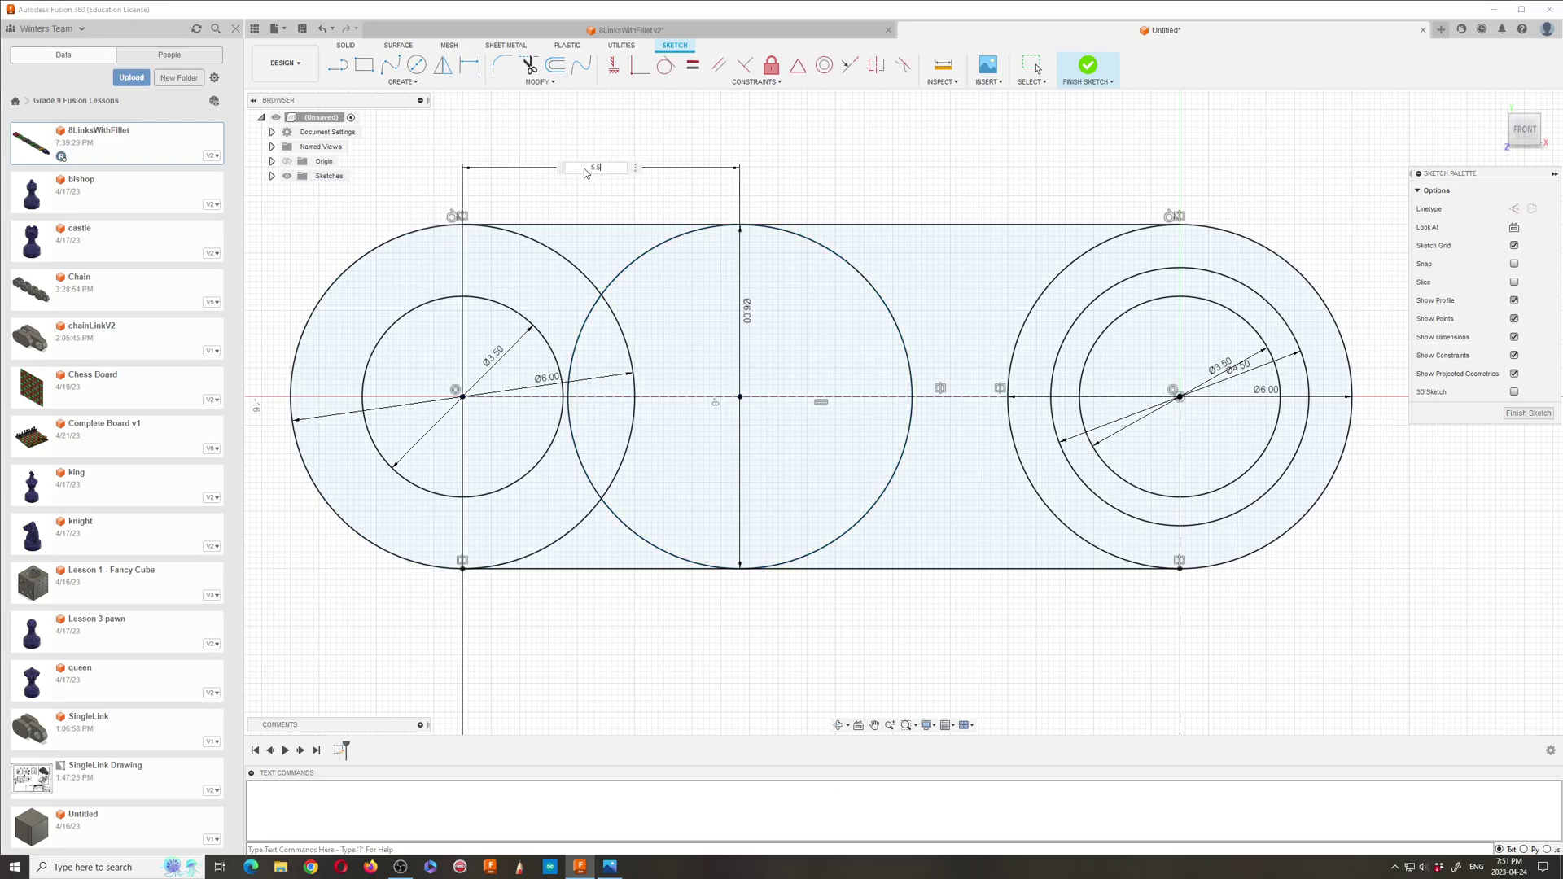
{"action": "type", "text": ".5"}
{"action": "key", "text": "Return"}
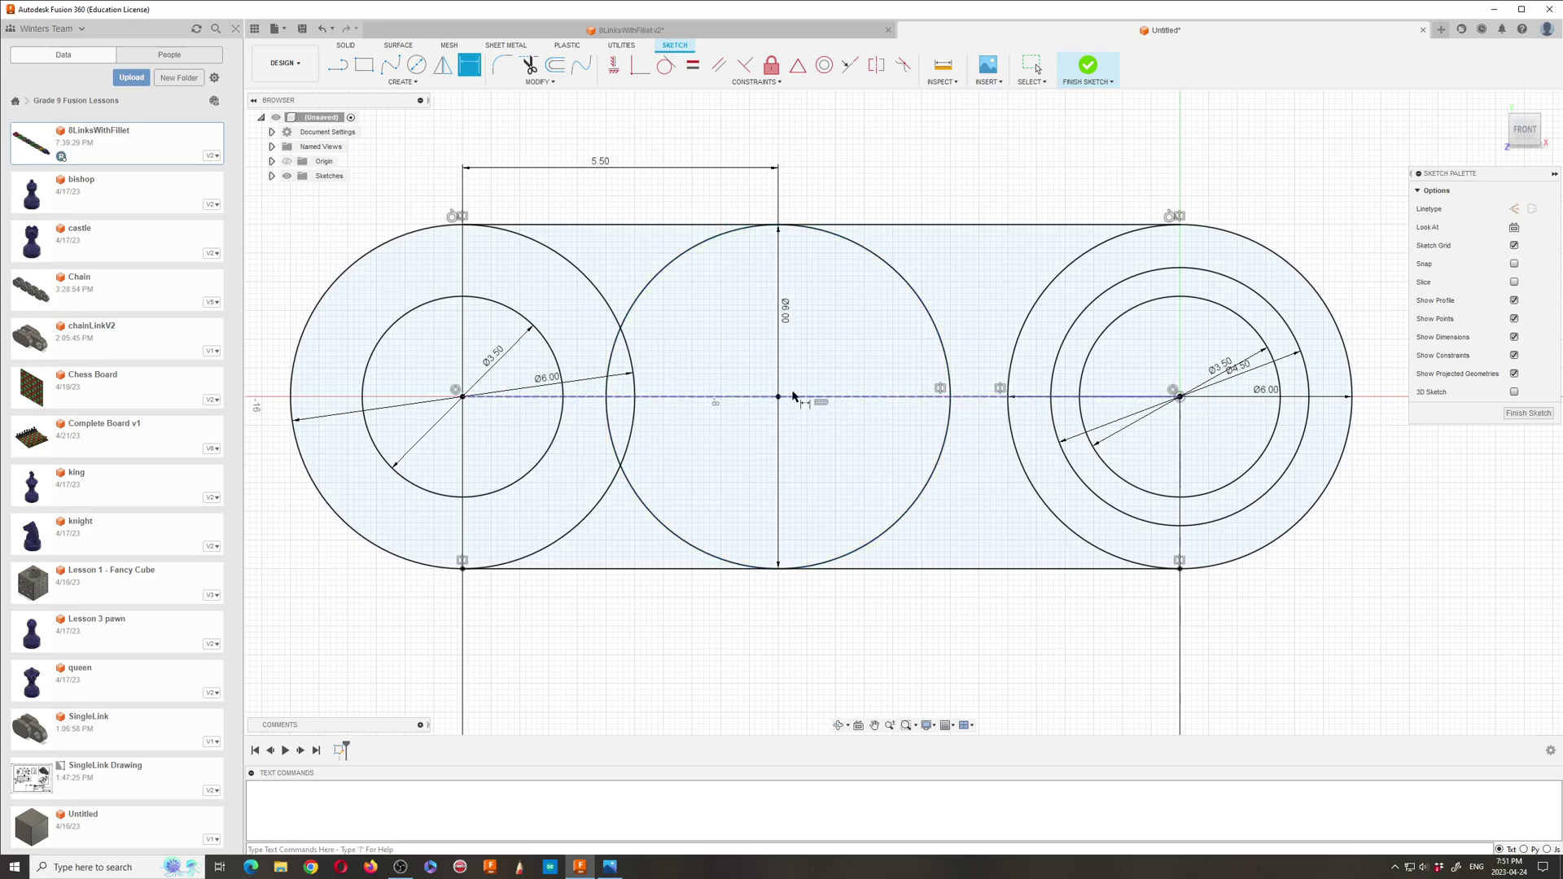
{"action": "left_click", "coordinate": [612, 867]}
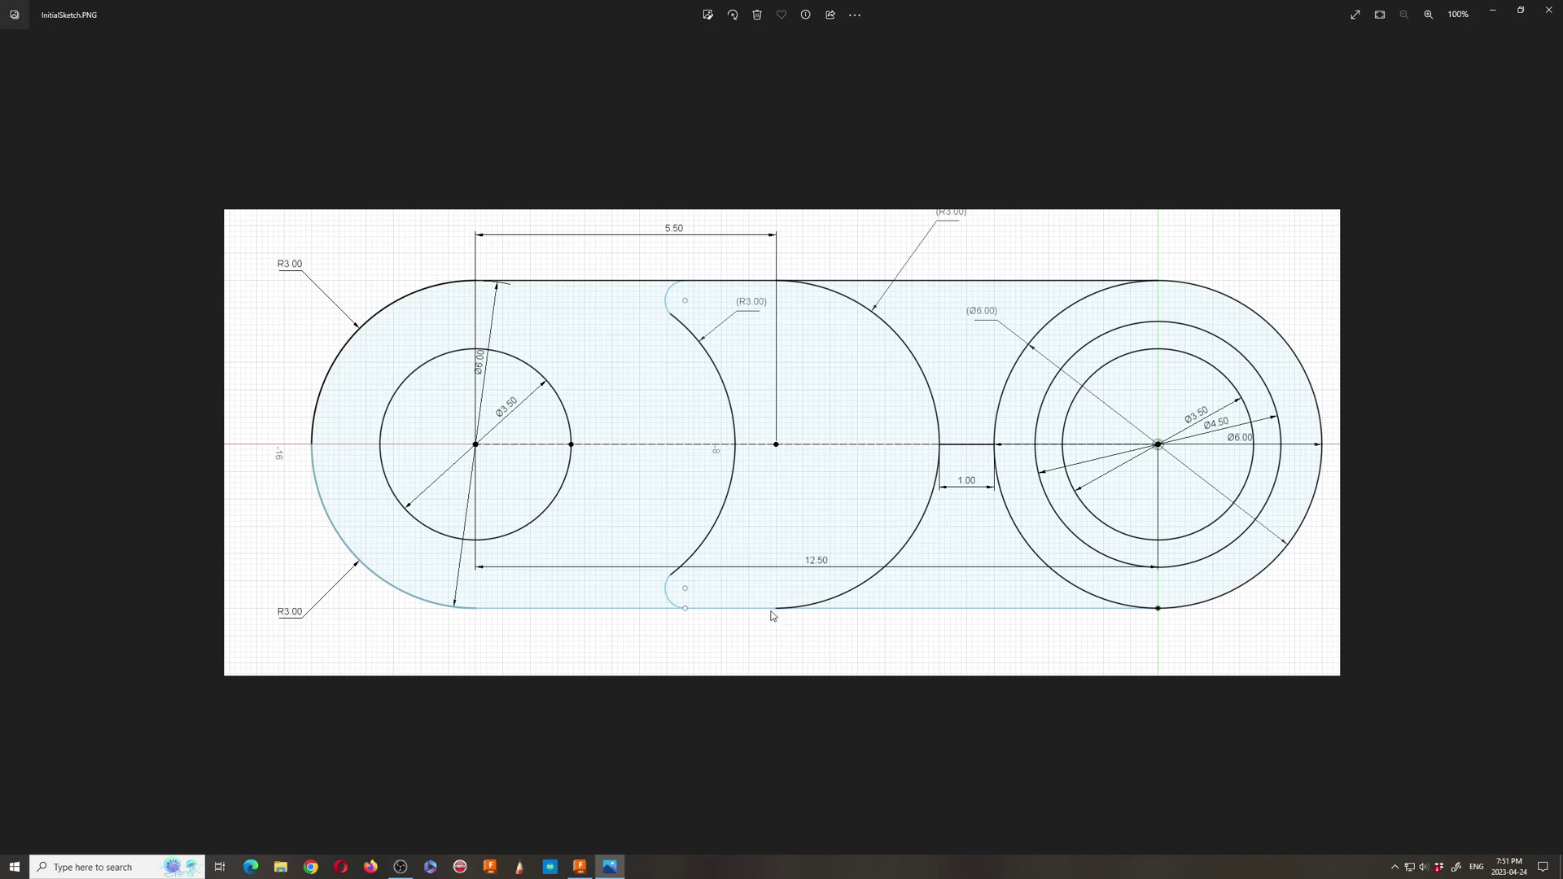
Step: Trim away the middle circle's left arcs, keeping its right arc, then view the reference image
{"action": "left_click", "coordinate": [580, 868]}
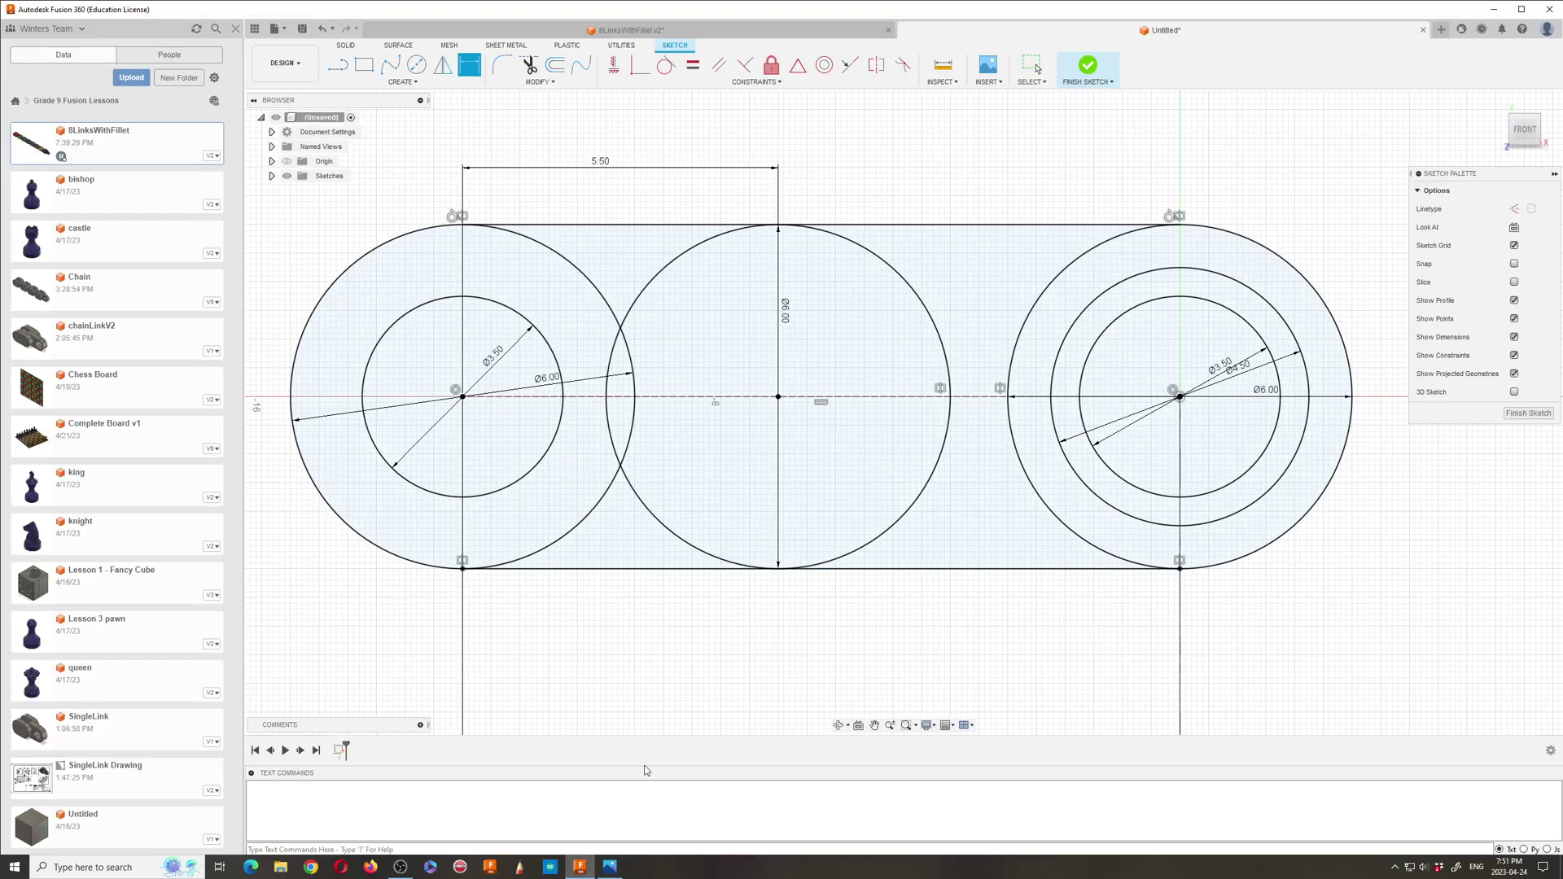
{"action": "left_click", "coordinate": [531, 67]}
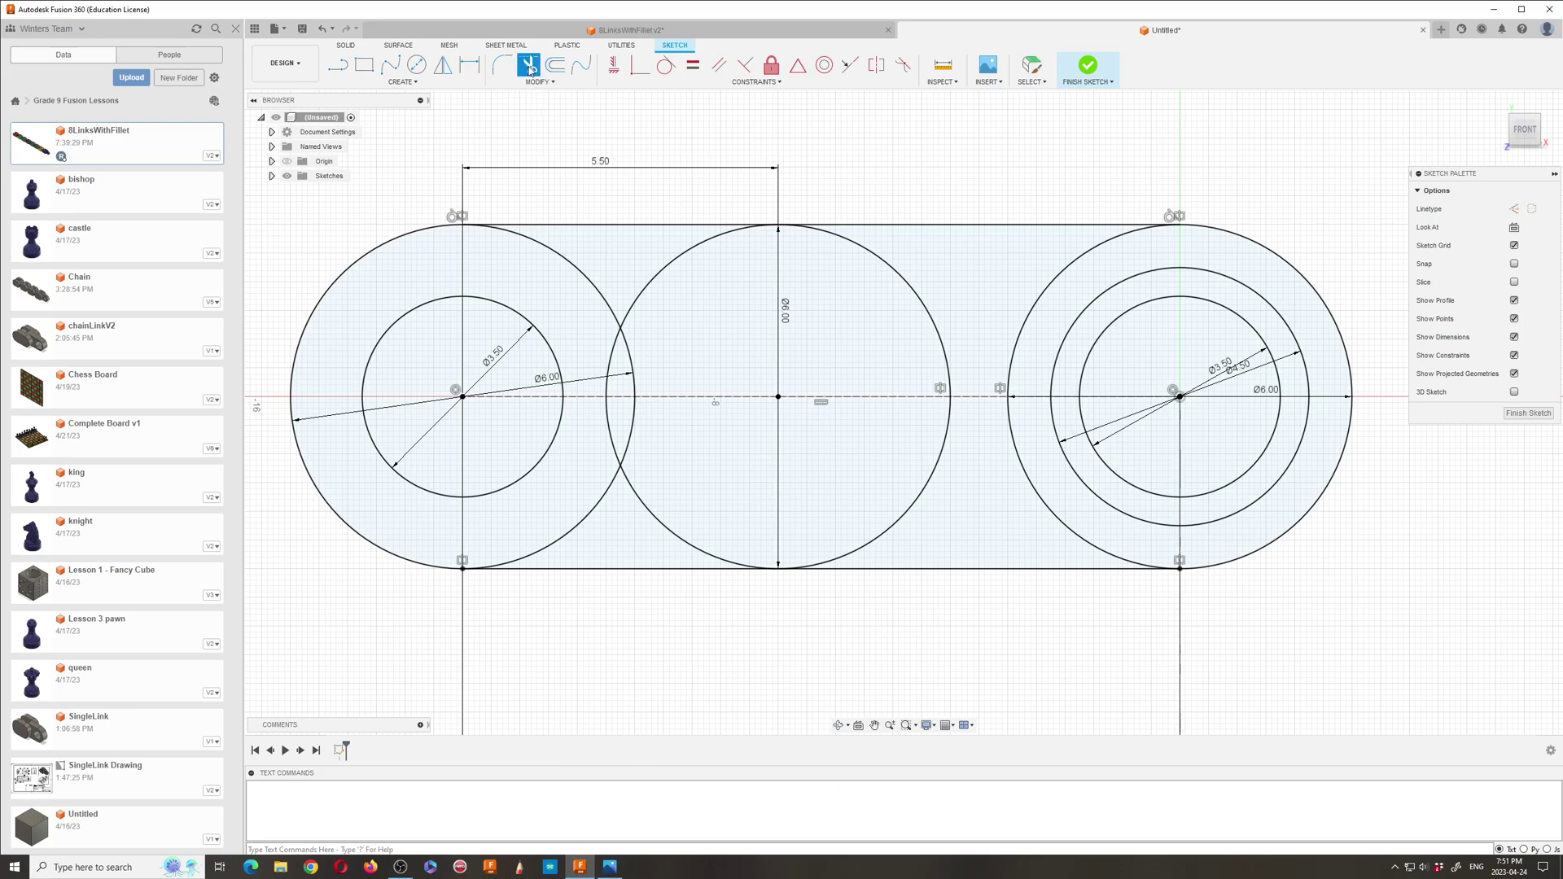
{"action": "left_click", "coordinate": [678, 262]}
{"action": "left_click", "coordinate": [612, 366]}
{"action": "left_click", "coordinate": [617, 438]}
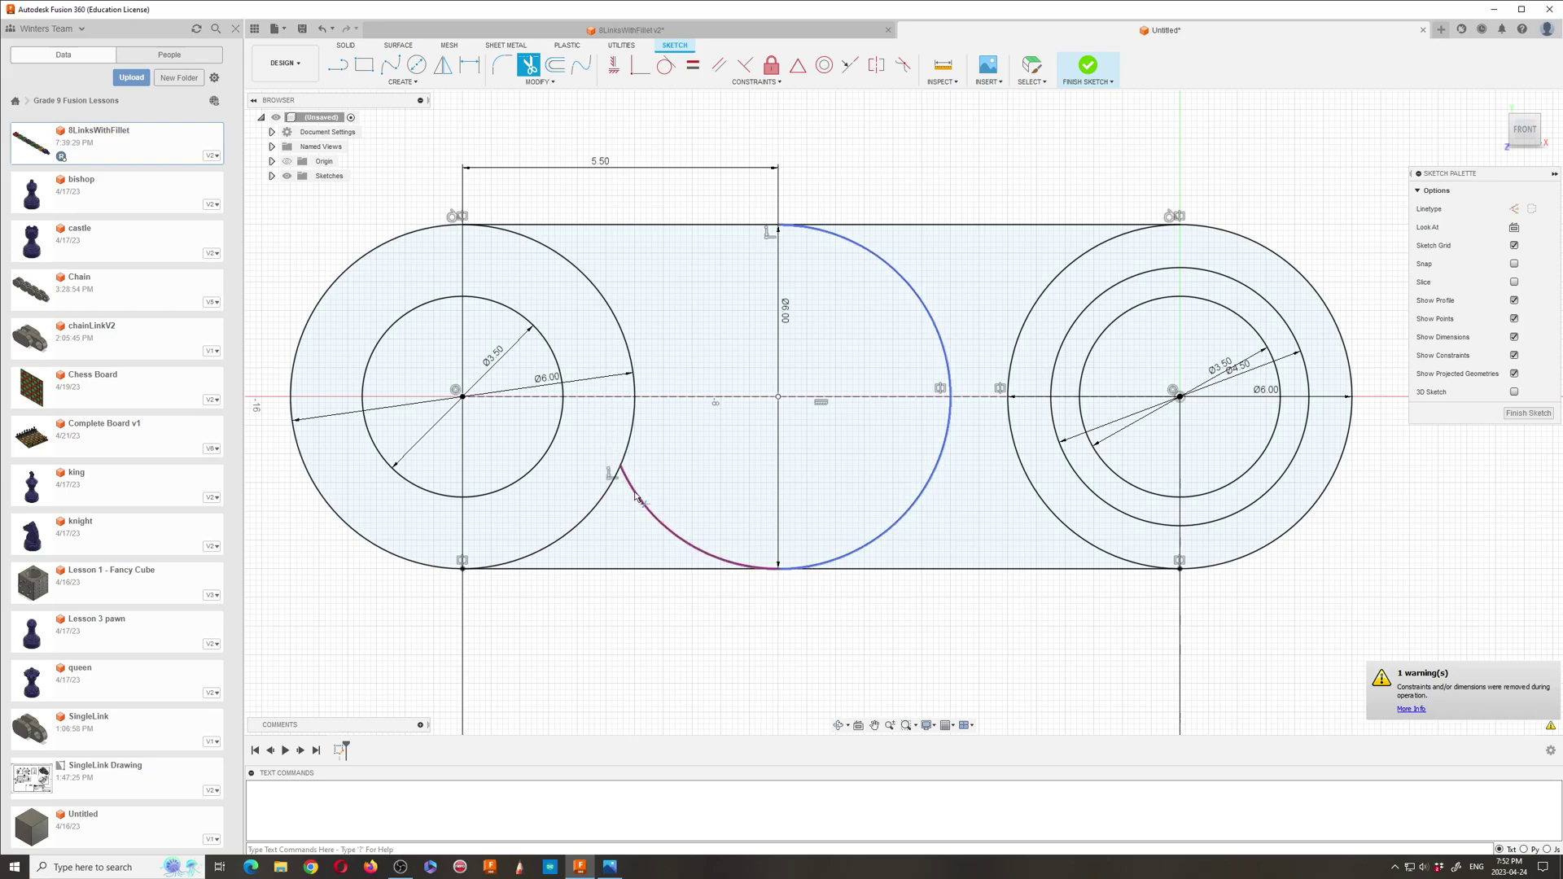
{"action": "left_click", "coordinate": [637, 498]}
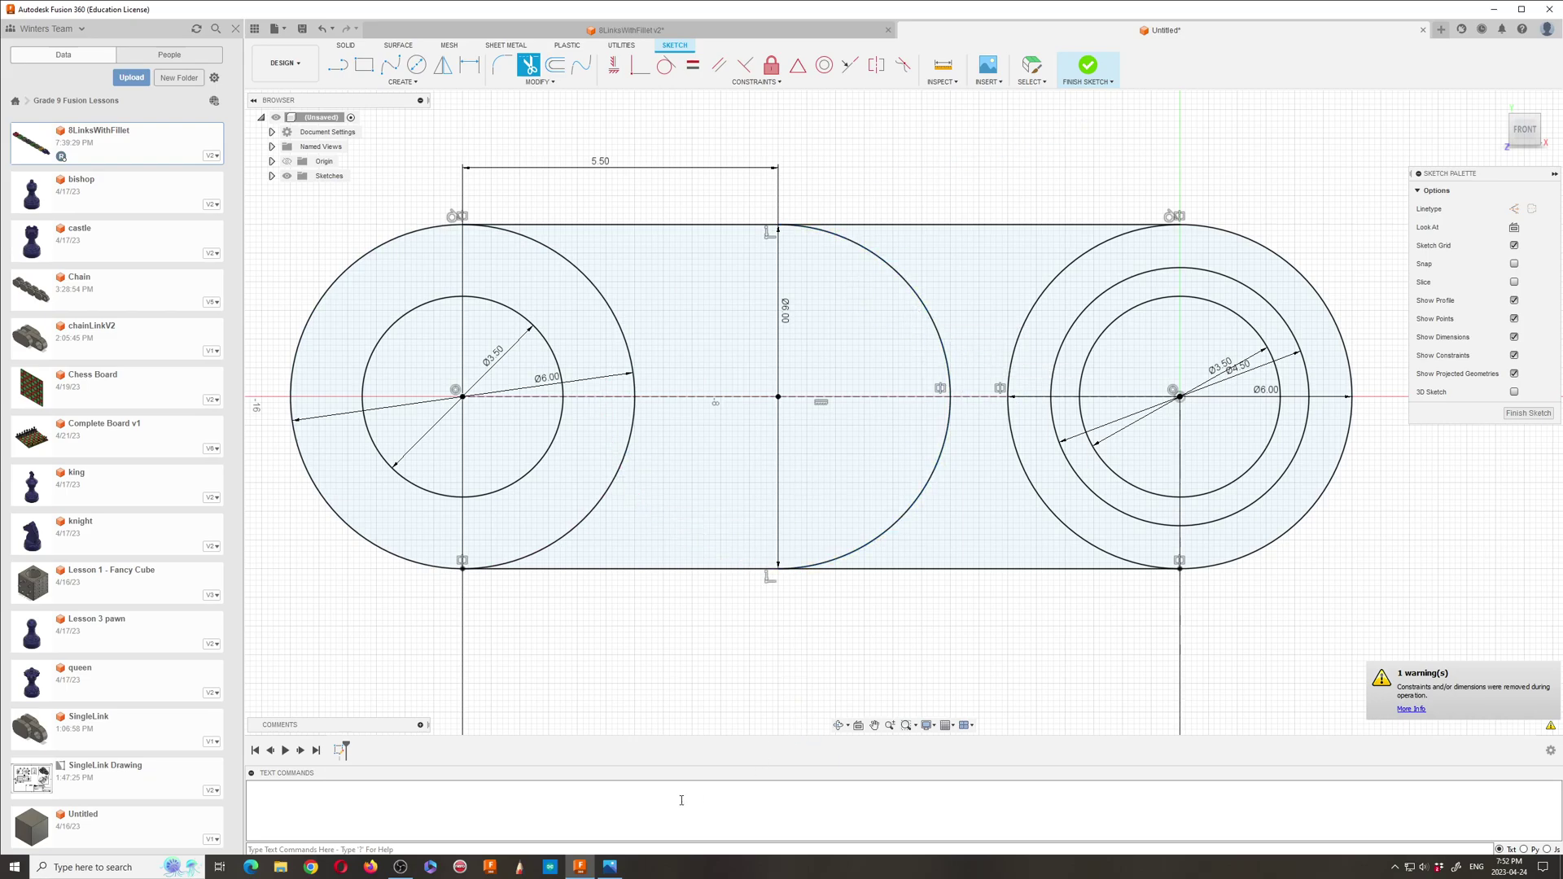
{"action": "key", "text": "alt+Tab"}
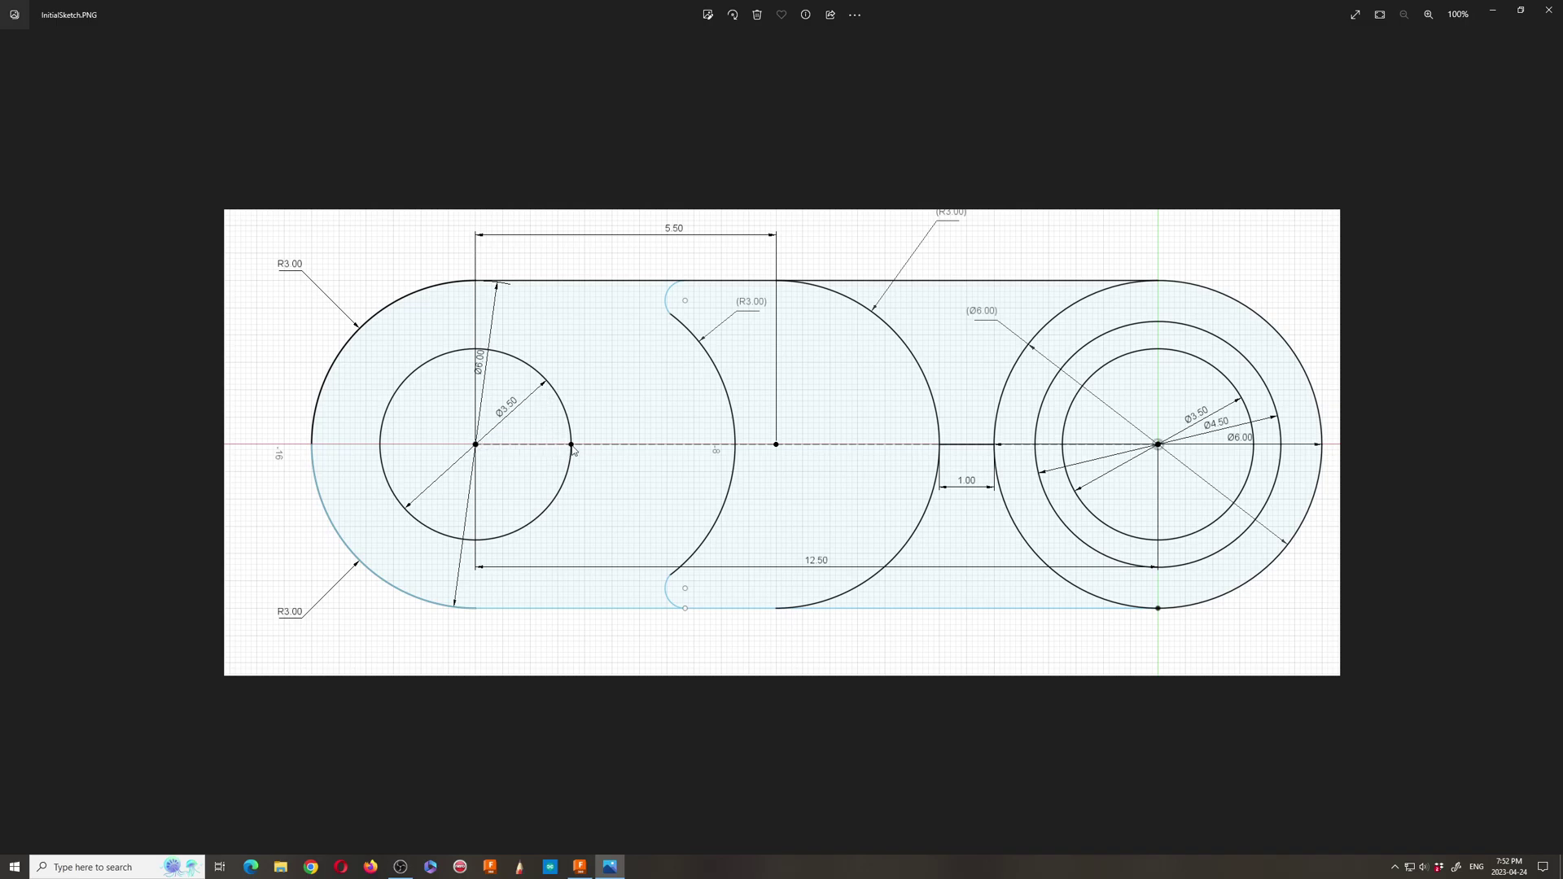
Step: Return from the InitialSketch.PNG reference image to the Fusion 360 link sketch
{"action": "left_click", "coordinate": [579, 868]}
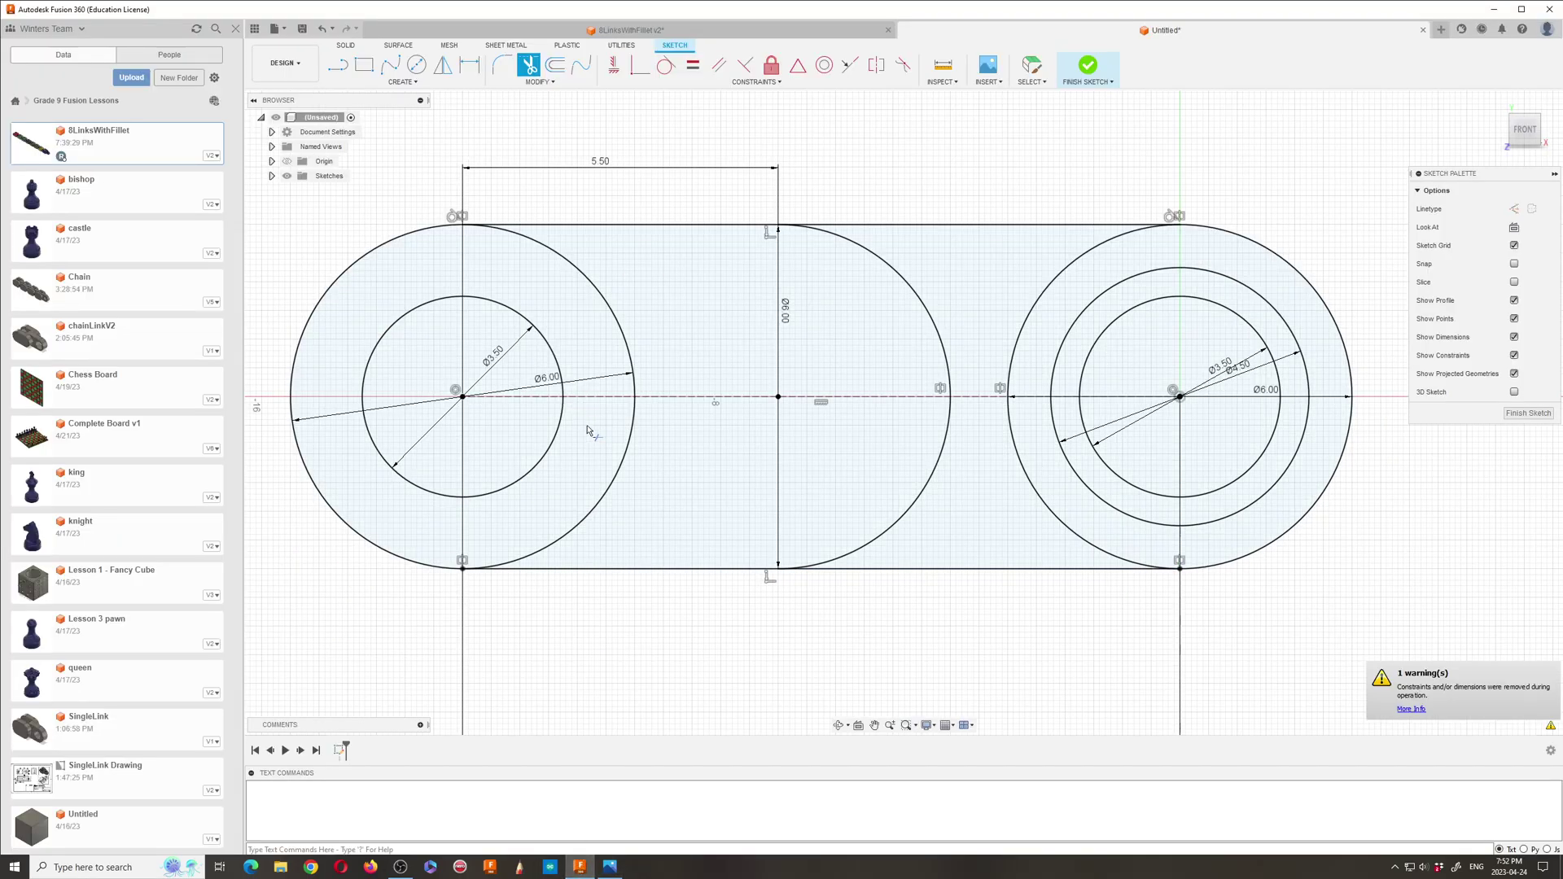
Step: Draw a centre-diameter circle at the inner circle/centre-line intersection, sized to reach the top line
{"action": "left_click", "coordinate": [416, 65]}
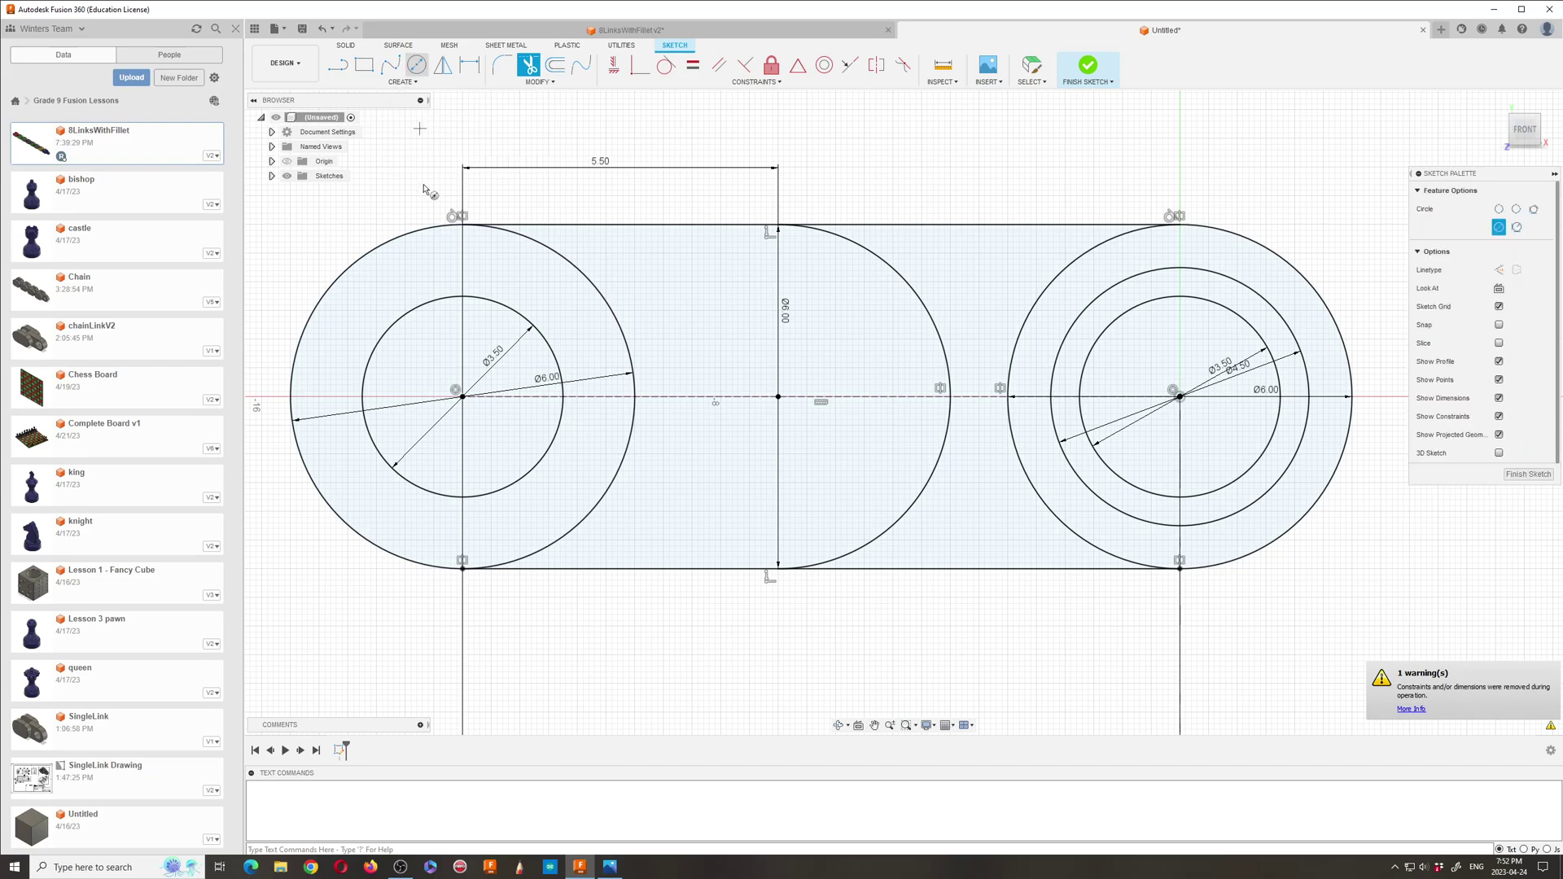
{"action": "left_click", "coordinate": [563, 397]}
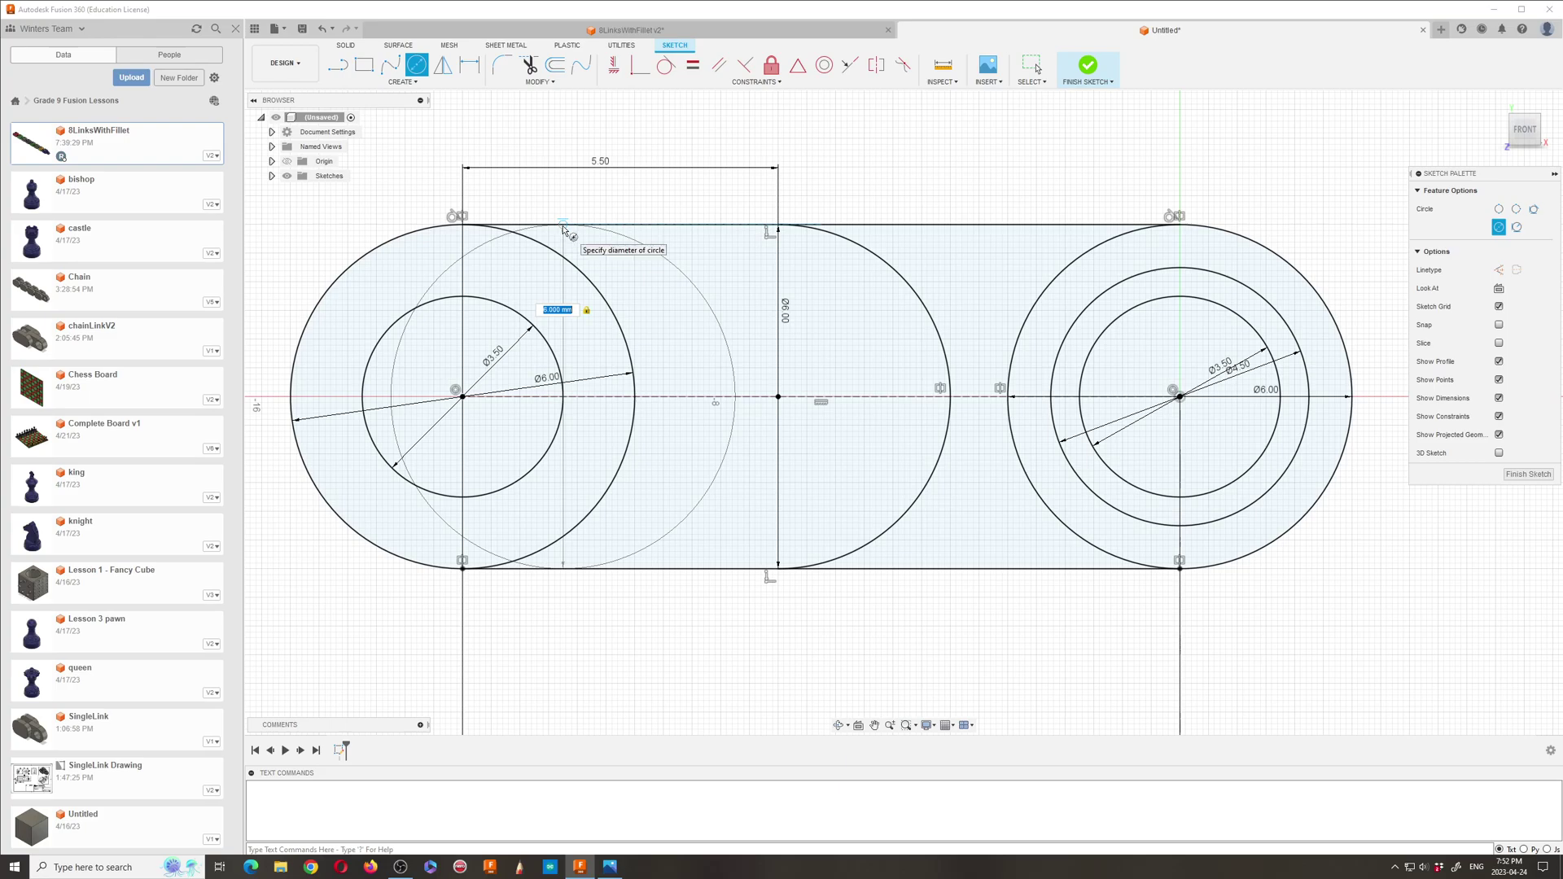
{"action": "left_click", "coordinate": [561, 228]}
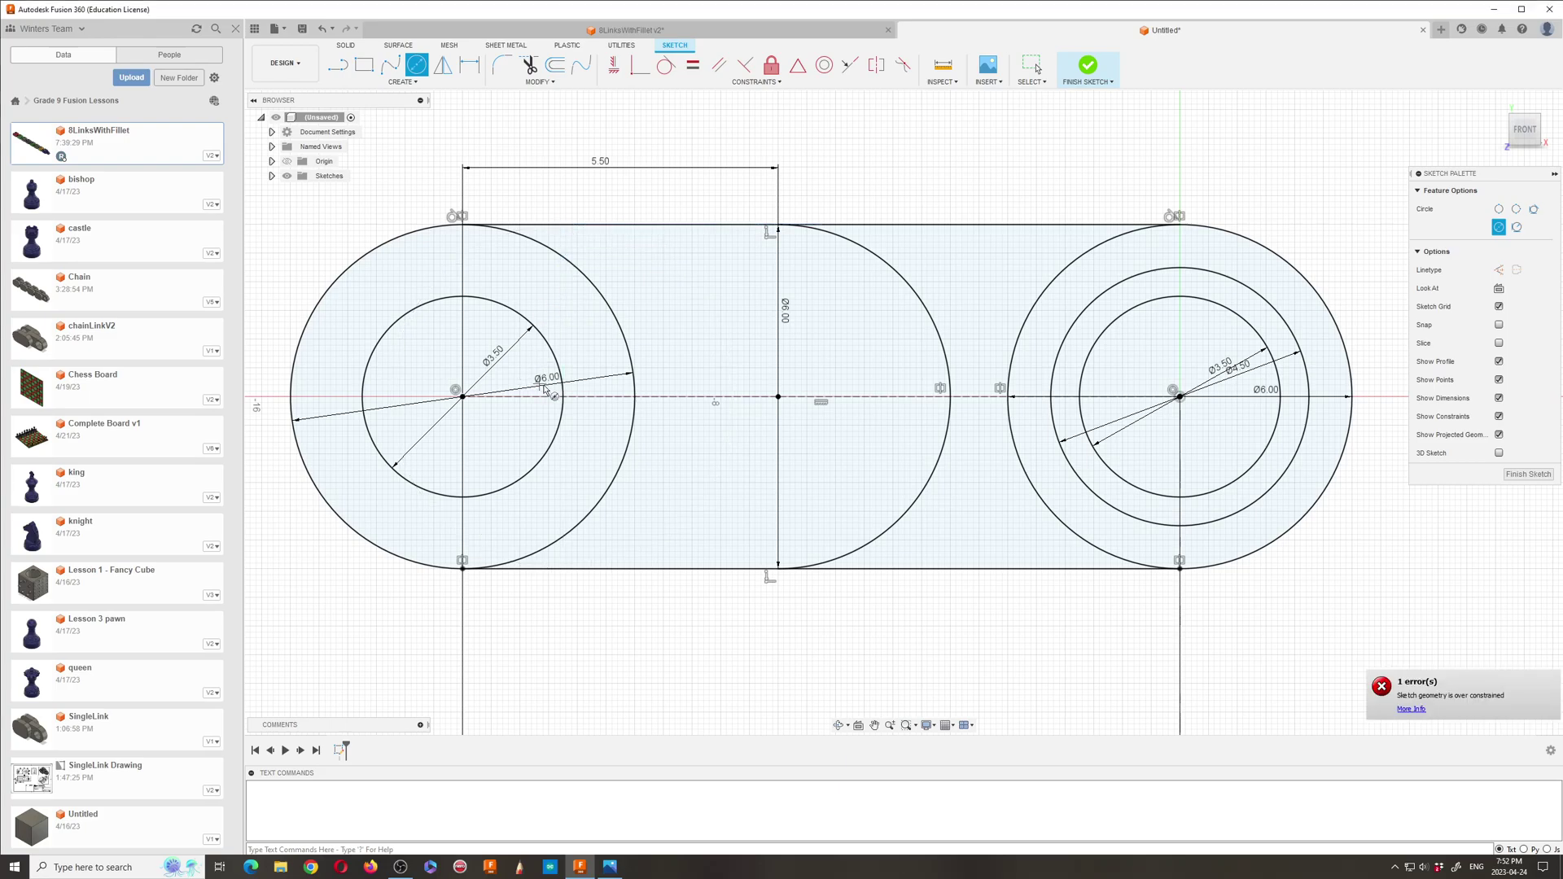
{"action": "left_click", "coordinate": [563, 396]}
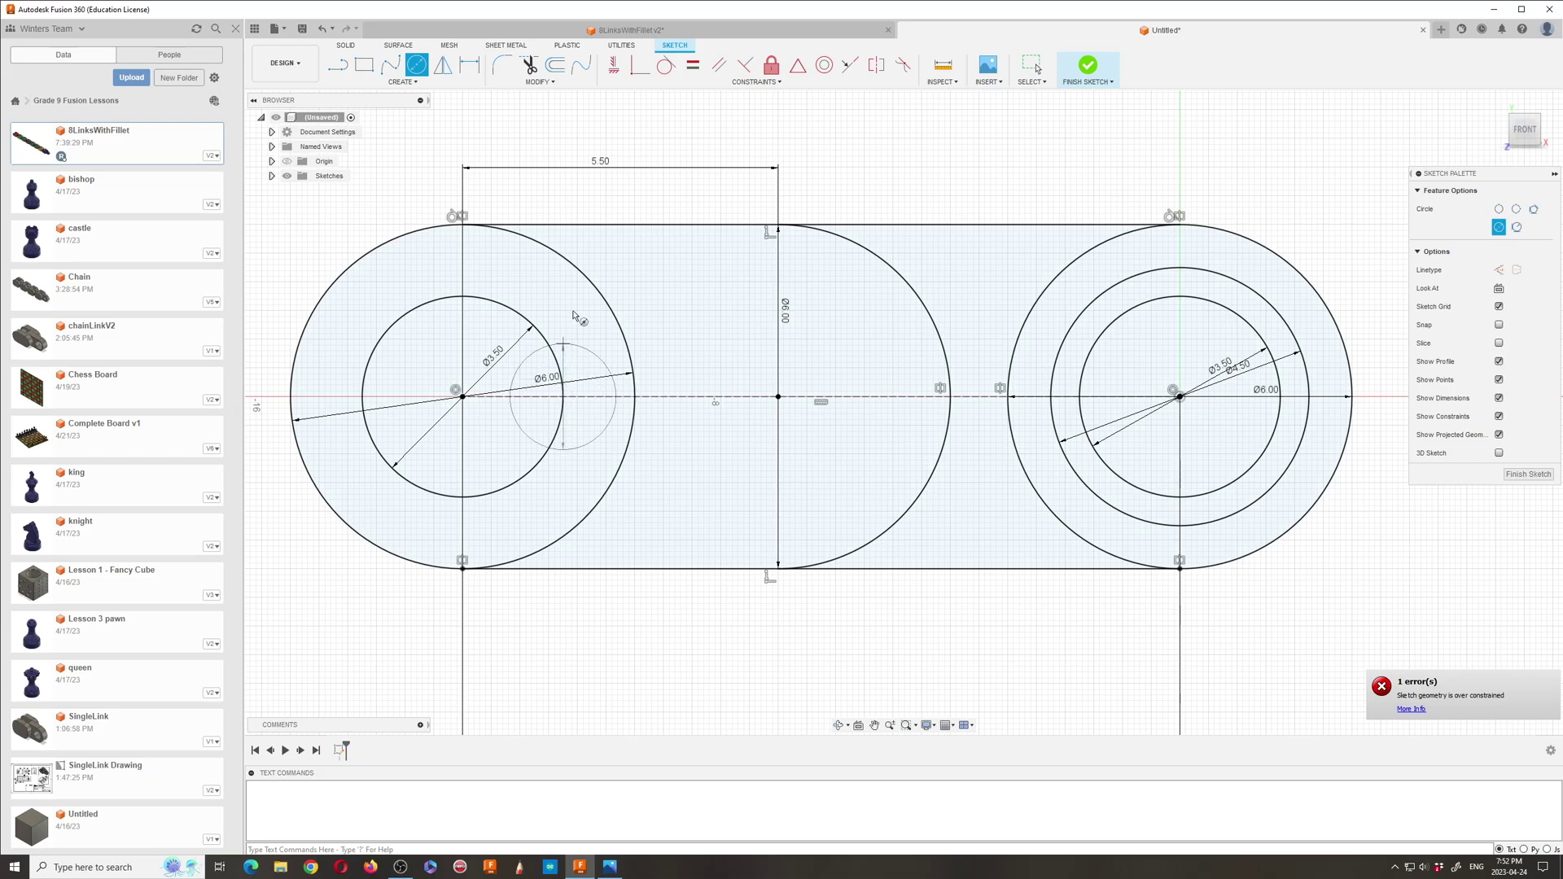
{"action": "left_click", "coordinate": [560, 231]}
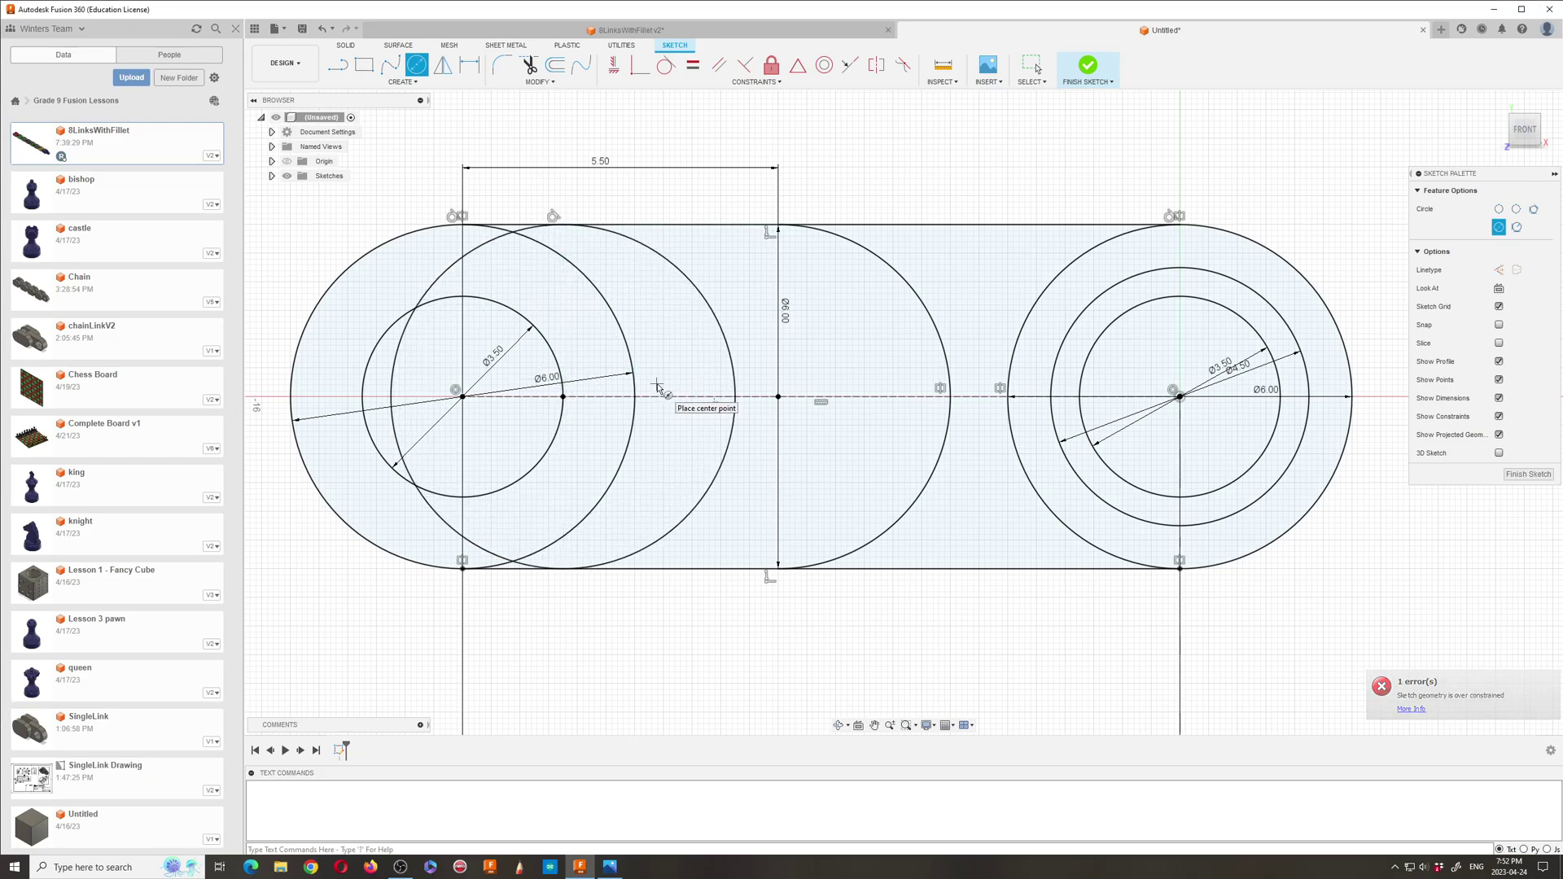
Step: Trim the overlapping arcs of the new large circle and left circle, leaving its upper-right arc
{"action": "left_click", "coordinate": [529, 65]}
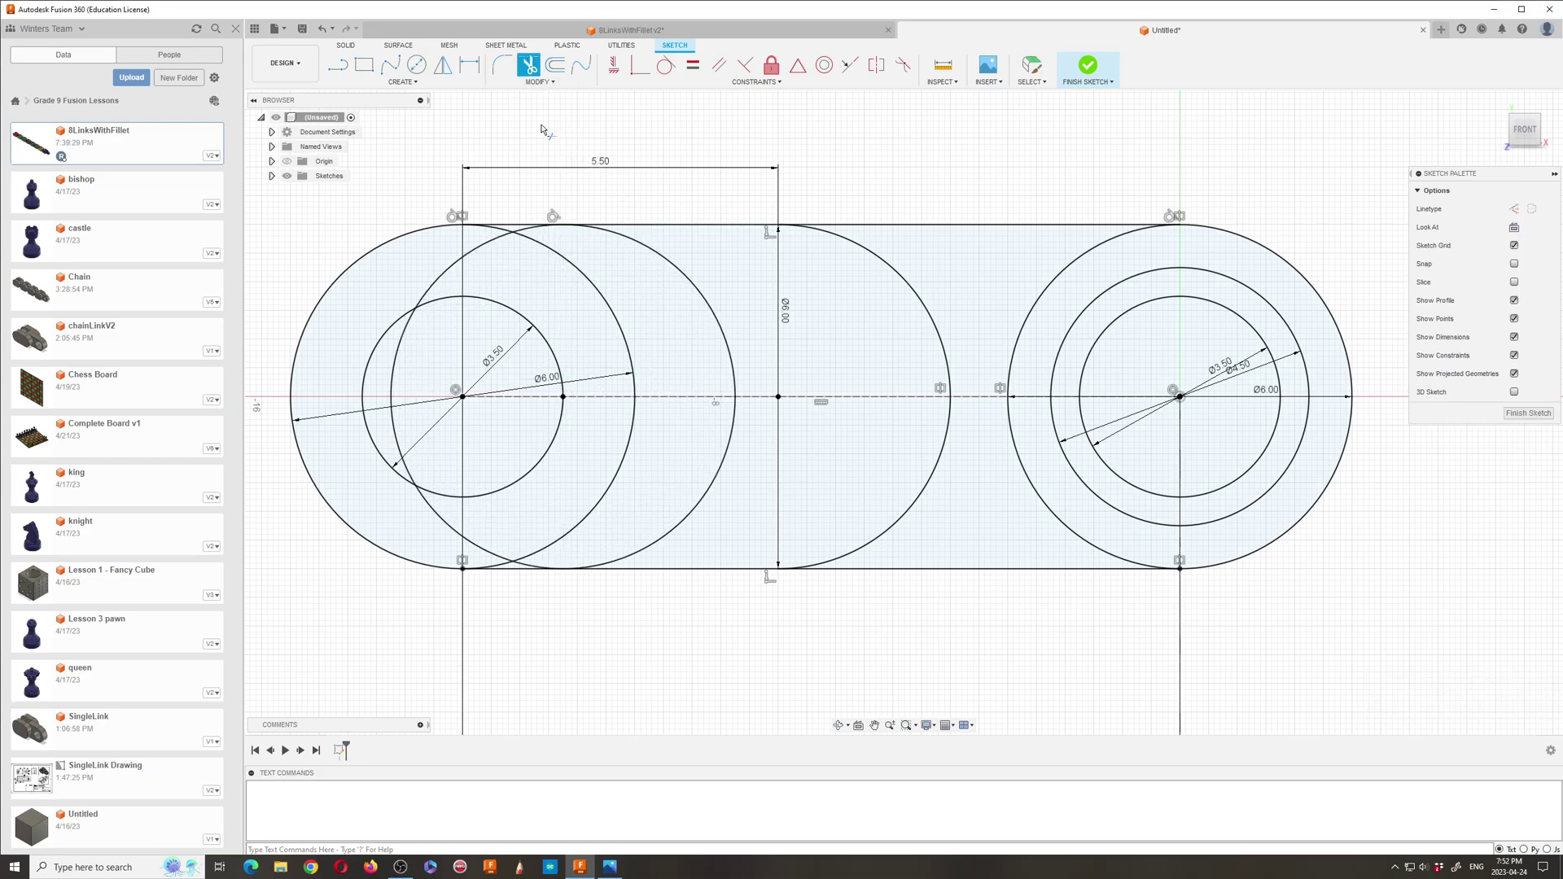
{"action": "left_click", "coordinate": [586, 278]}
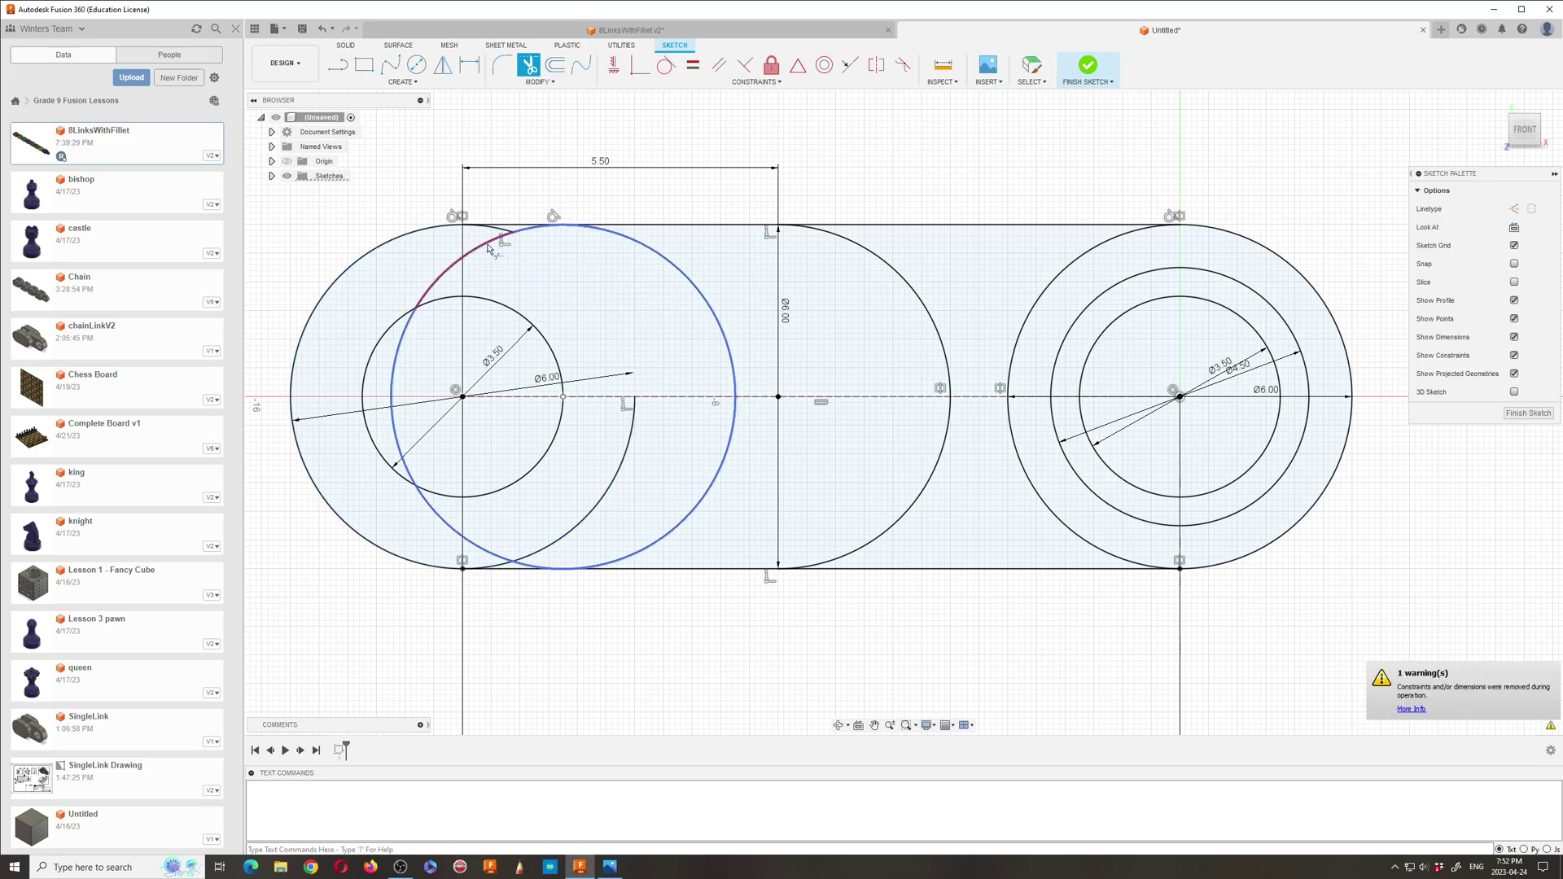
{"action": "left_click", "coordinate": [488, 244]}
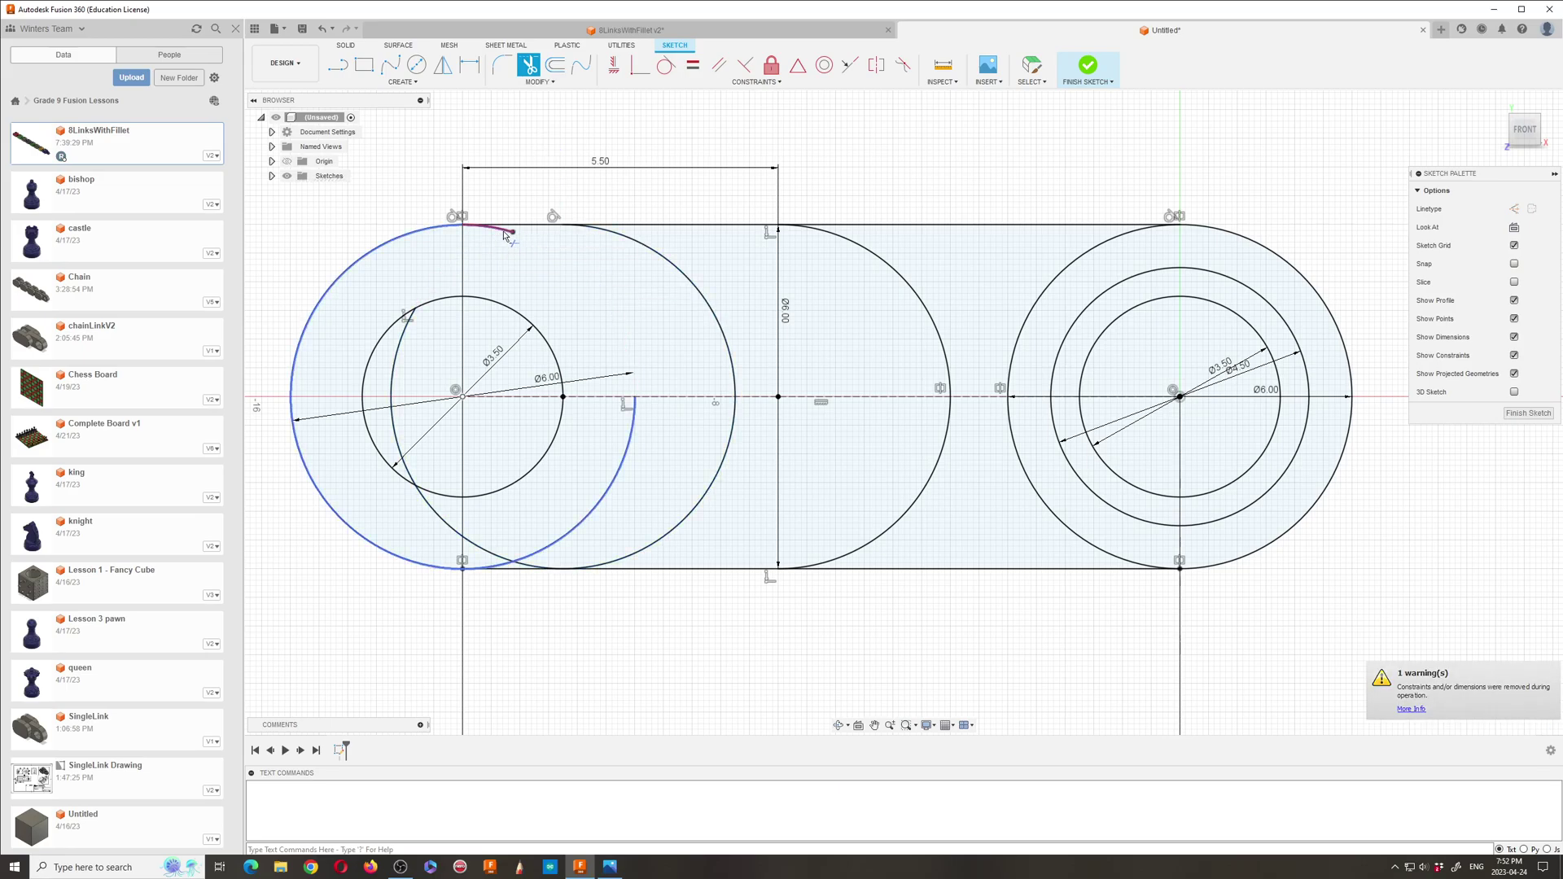
{"action": "left_click", "coordinate": [511, 245]}
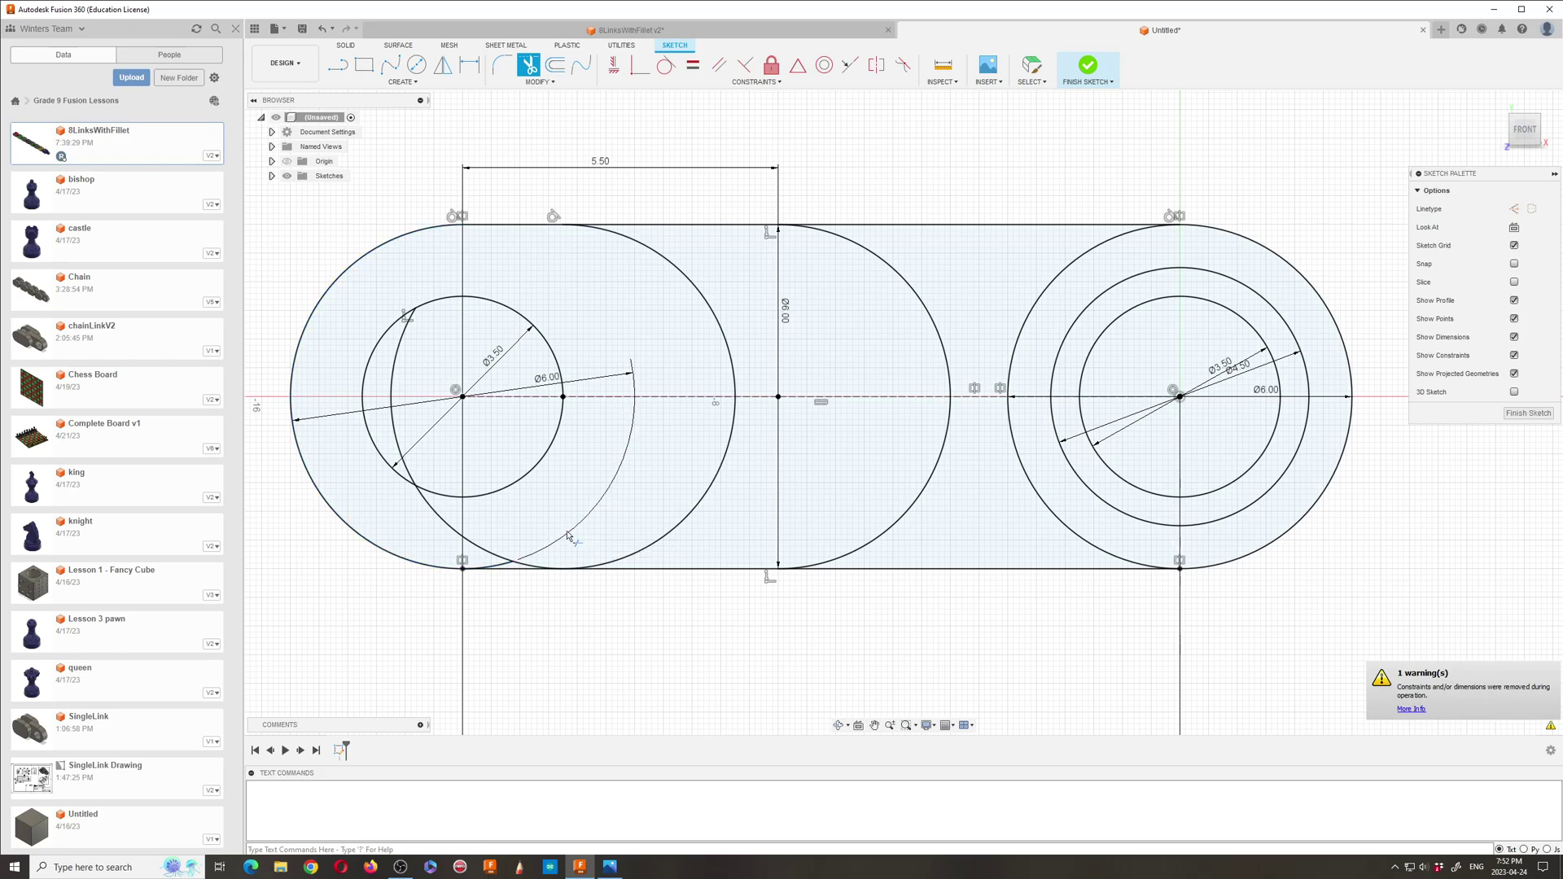
{"action": "left_click", "coordinate": [489, 552]}
{"action": "left_click", "coordinate": [507, 567]}
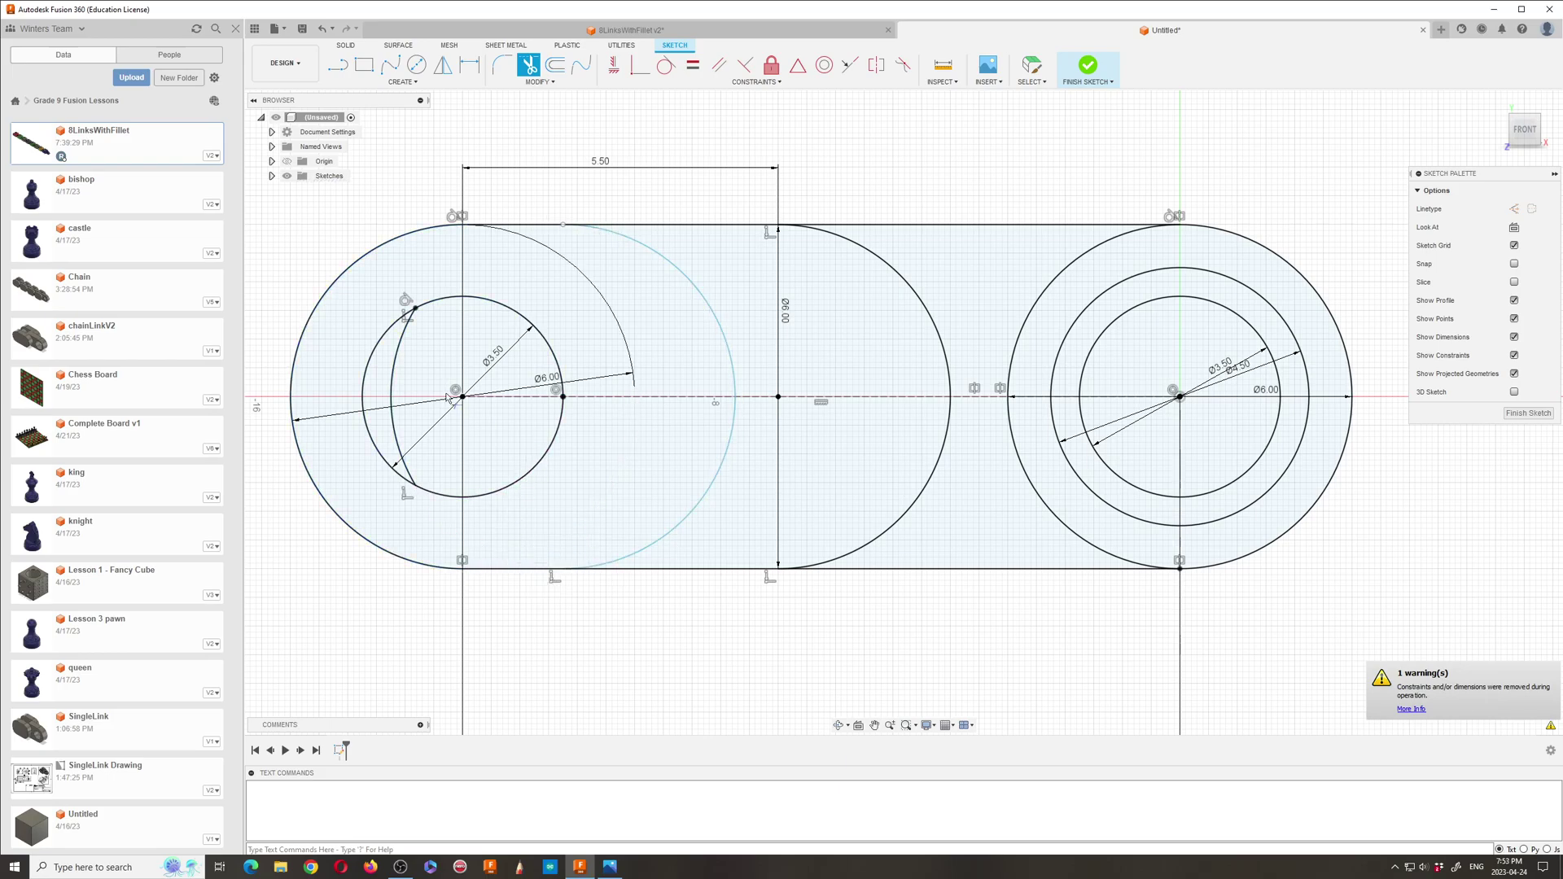
{"action": "left_click", "coordinate": [403, 361]}
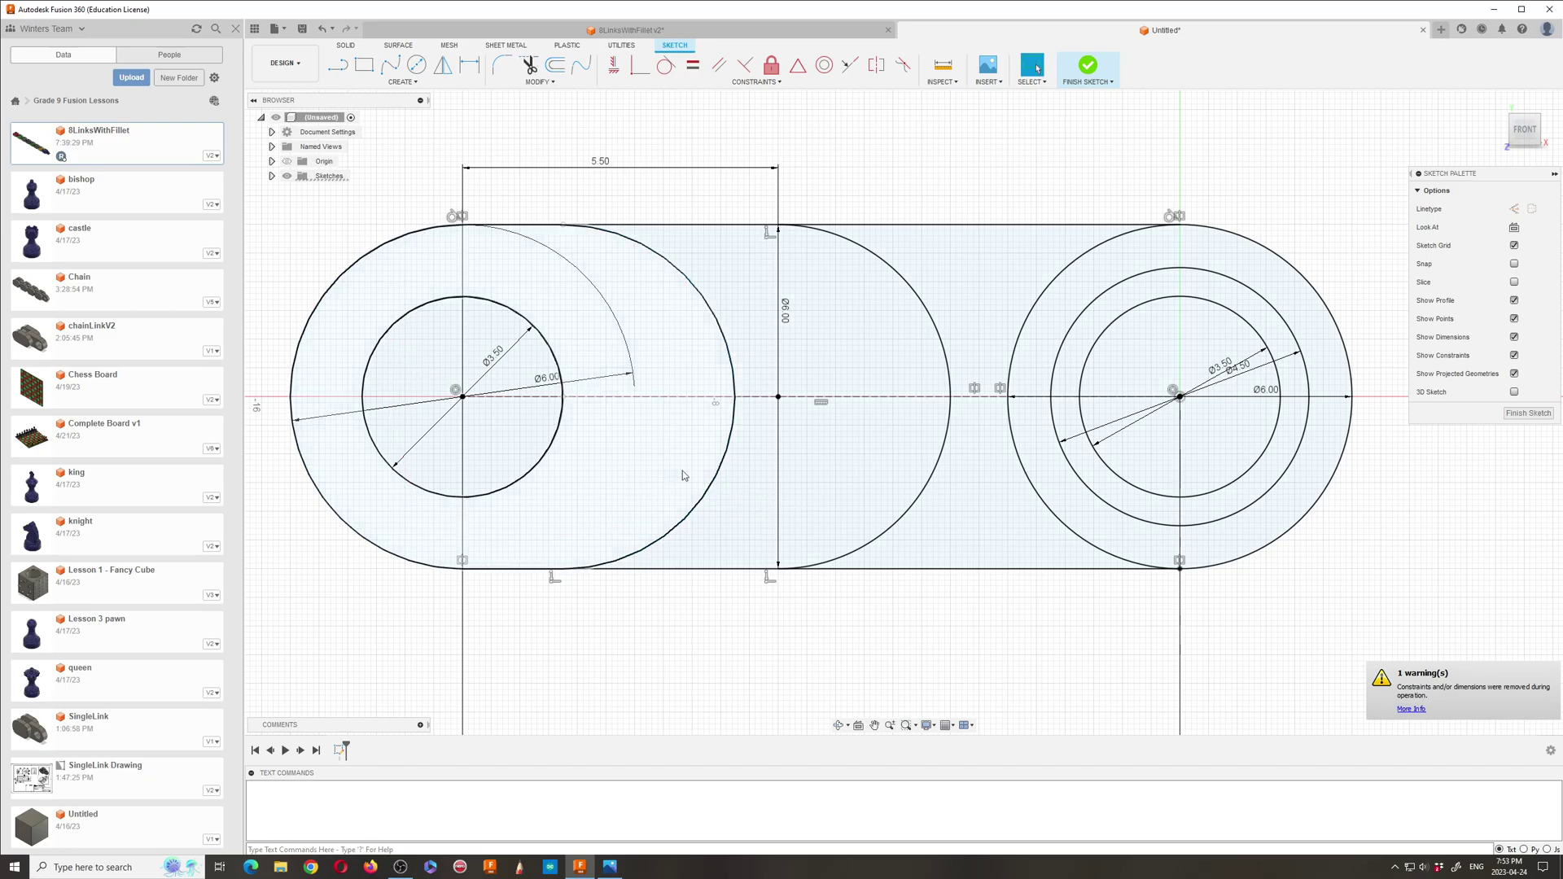
Step: Delete the left circle's Ø6.00 dimension and check the reference sketch image
{"action": "key", "text": "Escape"}
{"action": "mouse_move", "coordinate": [547, 377]}
{"action": "left_mouse_down"}
{"action": "mouse_move", "coordinate": [537, 311]}
{"action": "mouse_move", "coordinate": [464, 286]}
{"action": "left_mouse_up"}
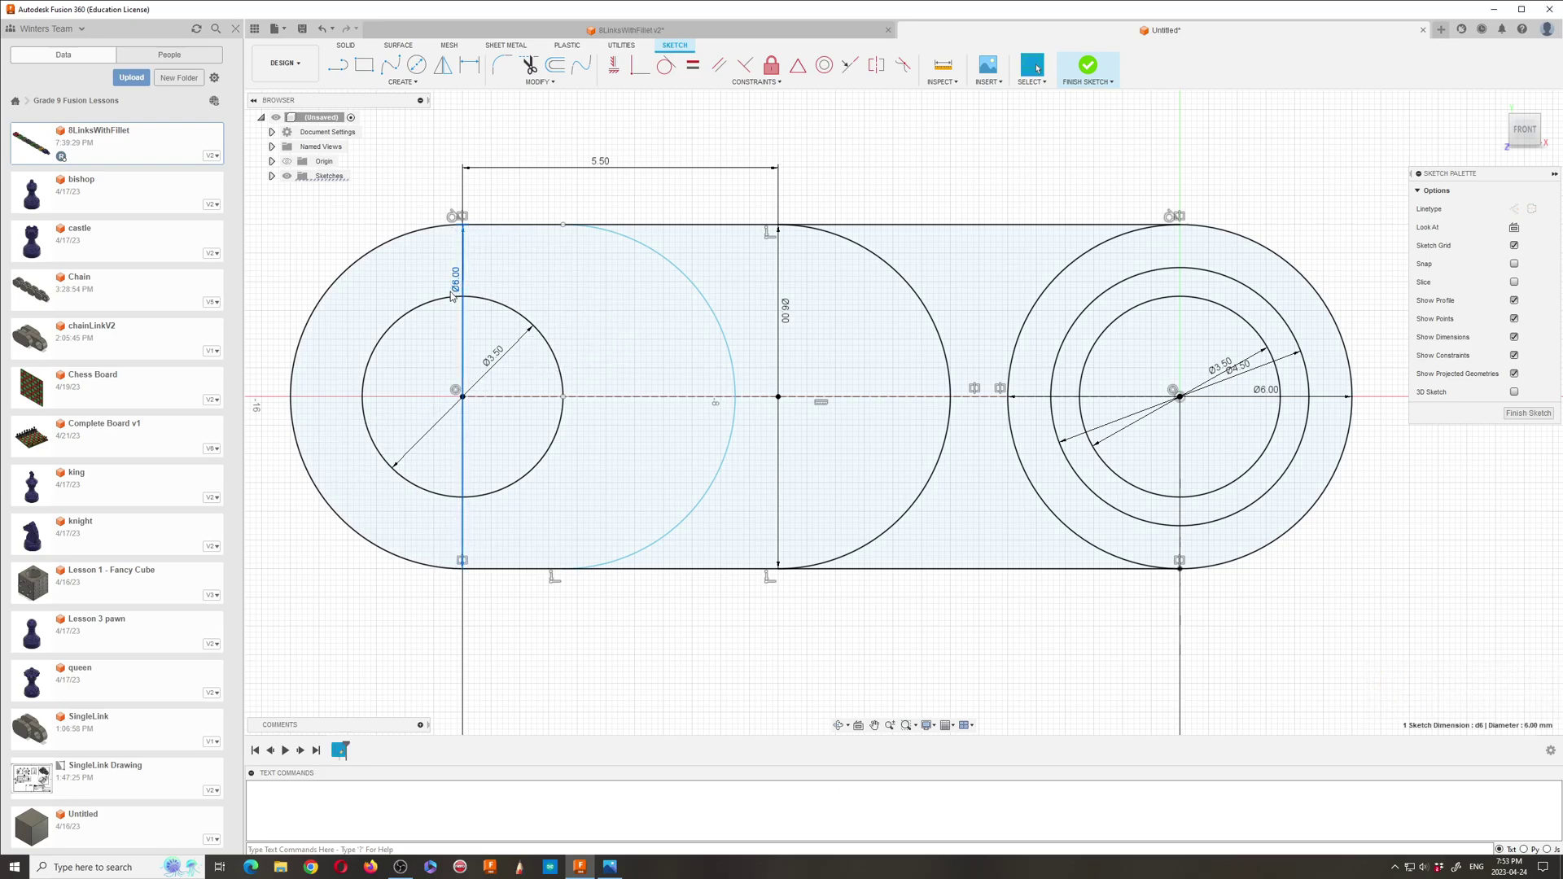
{"action": "key", "text": "Delete"}
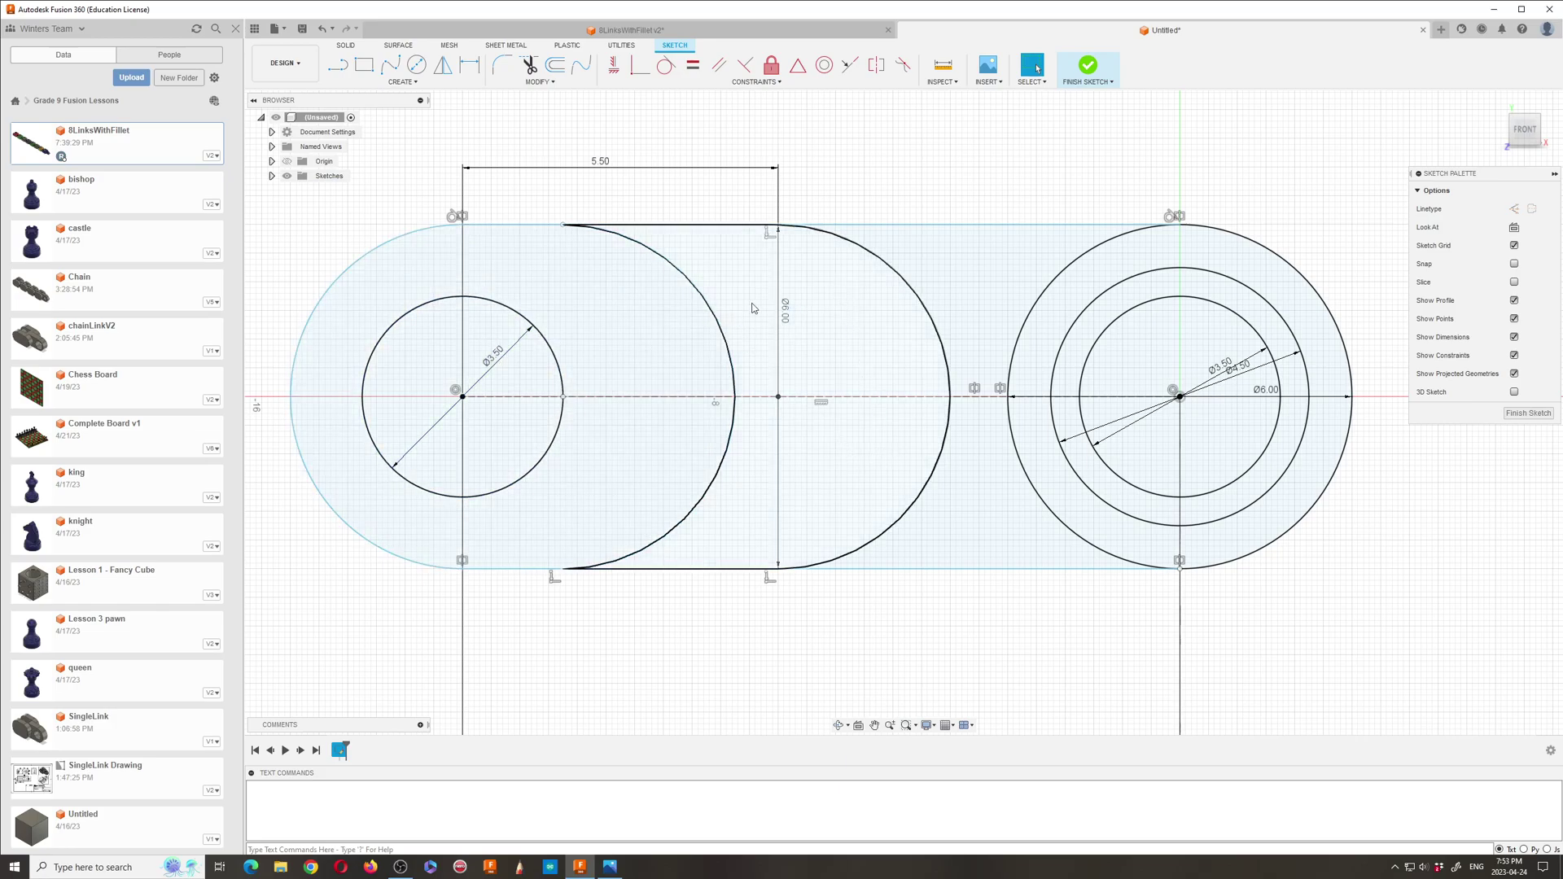
{"action": "left_click", "coordinate": [603, 870]}
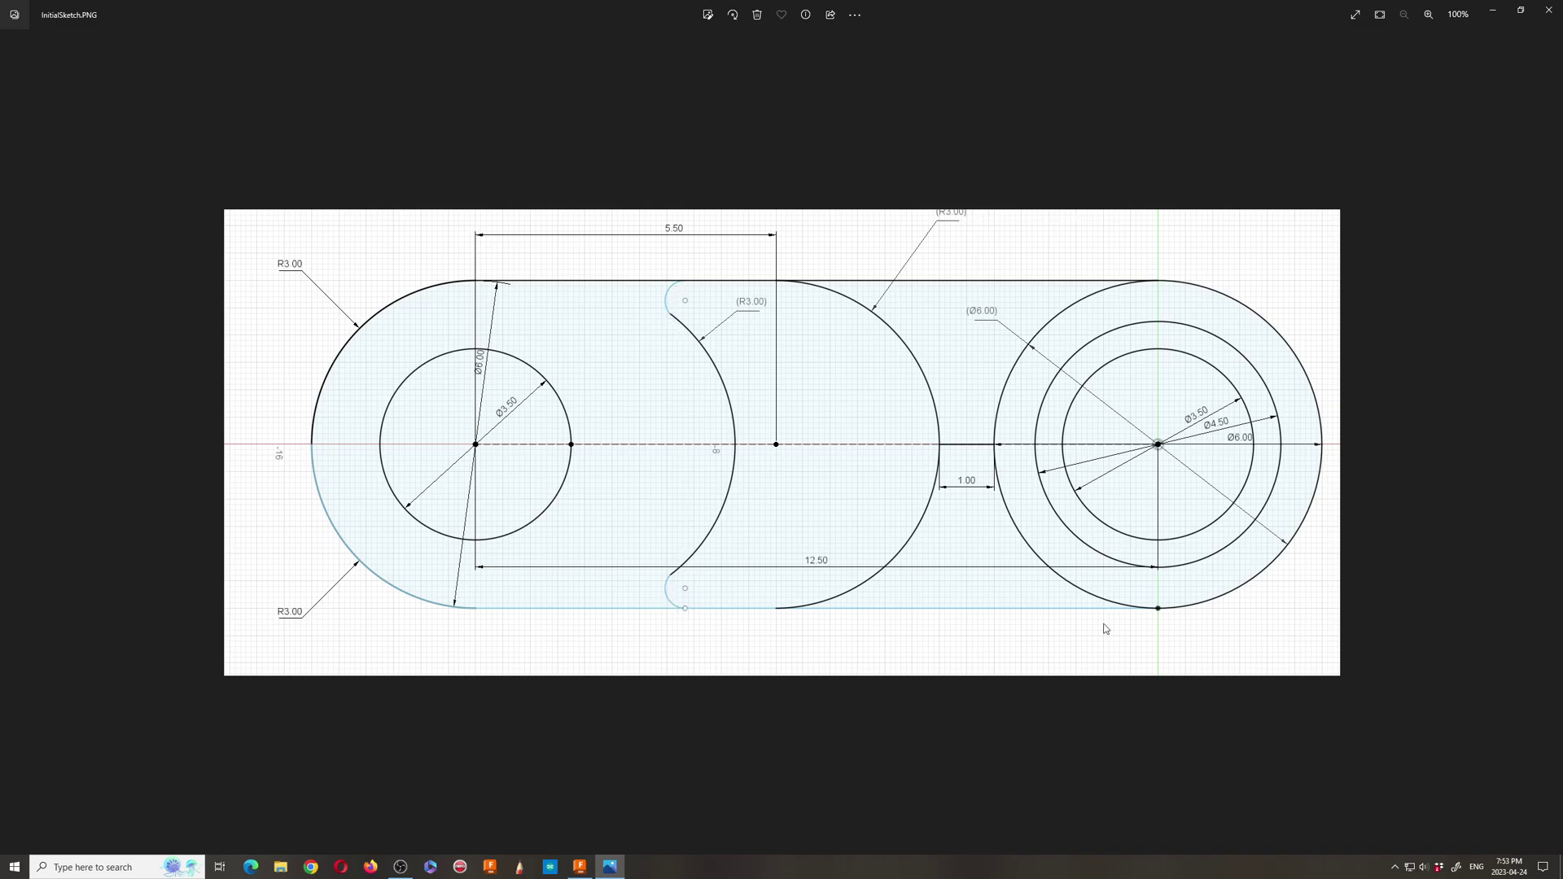
{"action": "left_click", "coordinate": [581, 868]}
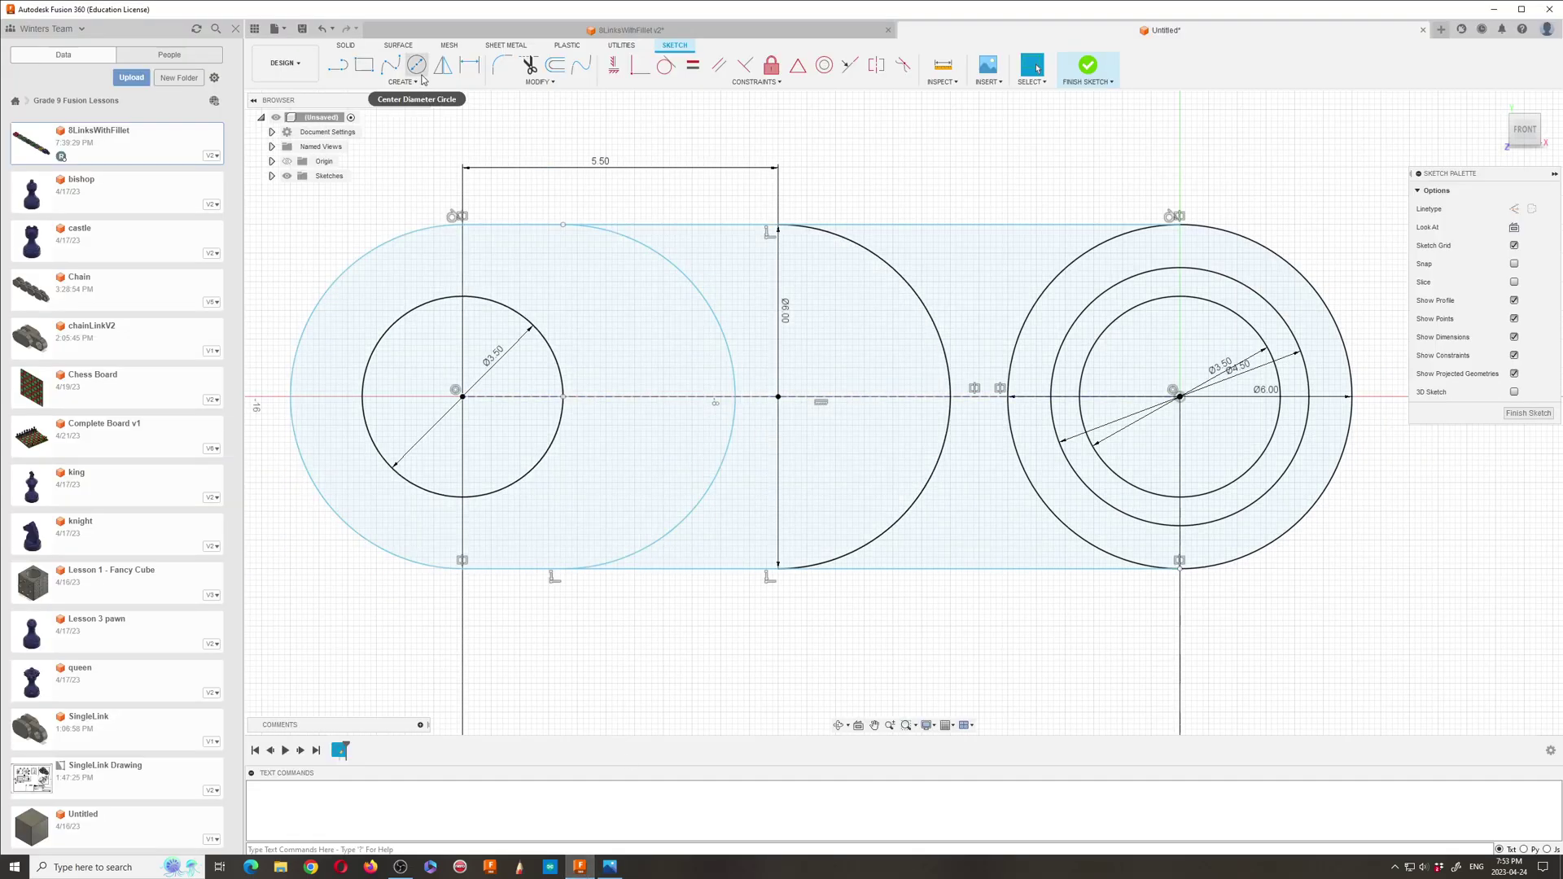
Step: Draw a three-point arc from the middle circle outline to the top line
{"action": "left_click", "coordinate": [416, 81]}
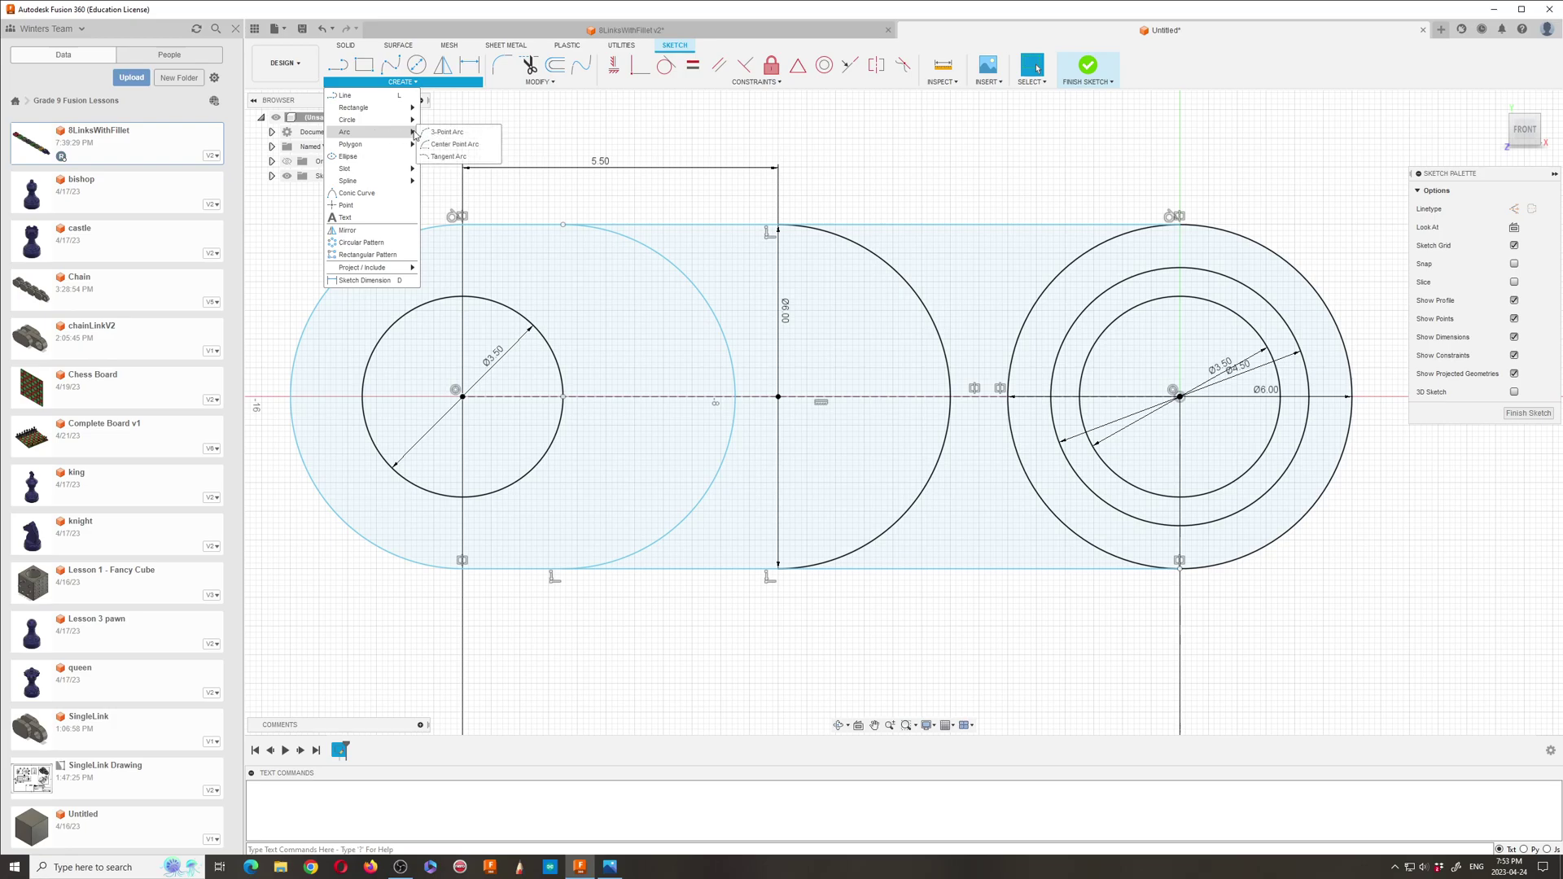
{"action": "left_click", "coordinate": [446, 132]}
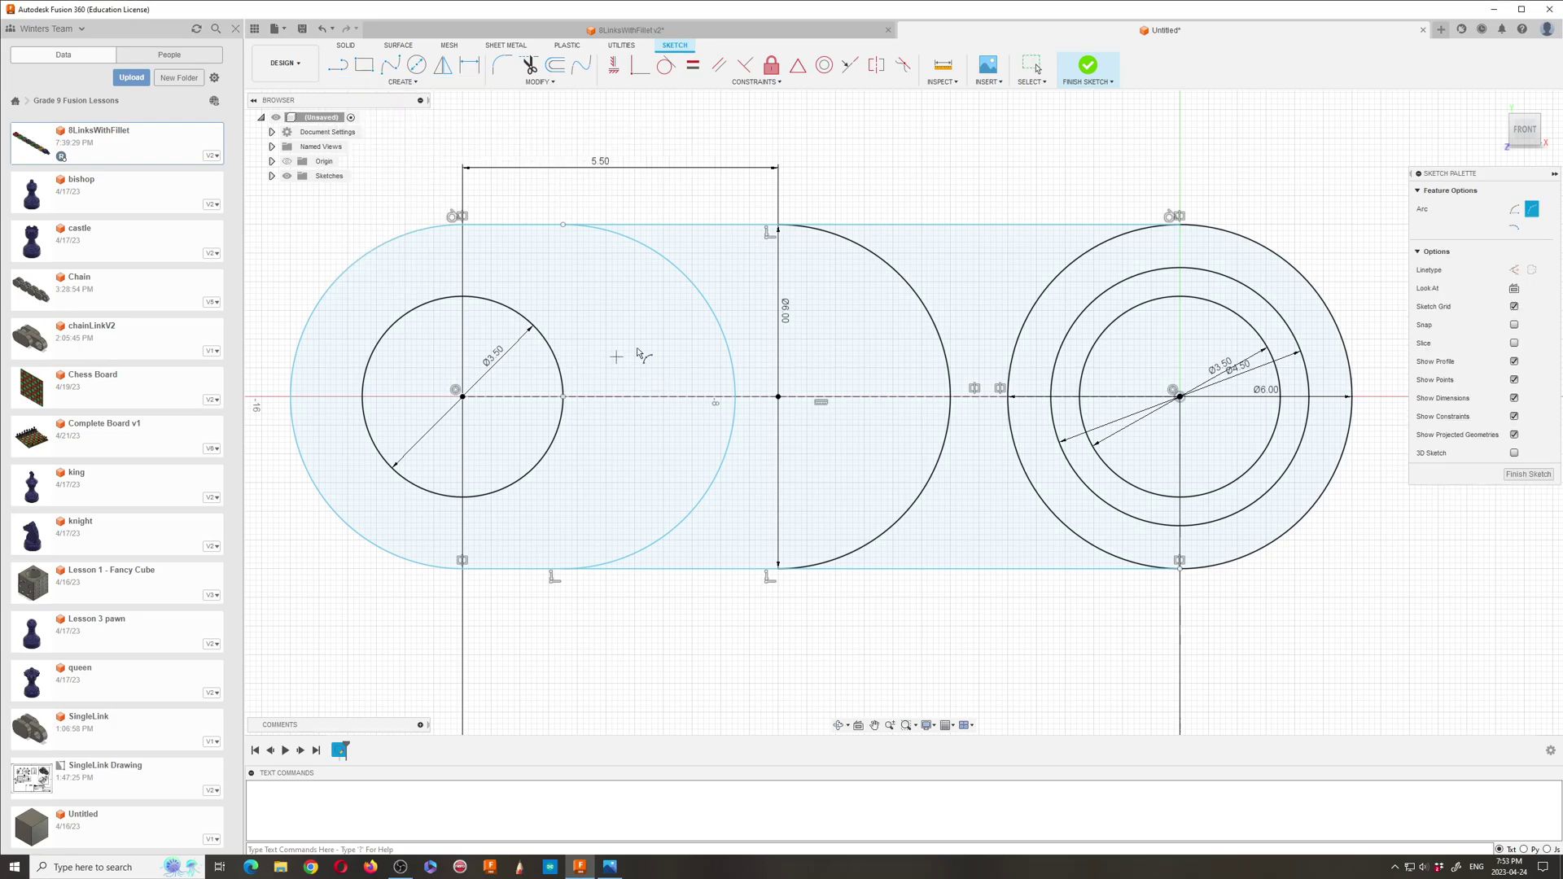
{"action": "left_click", "coordinate": [661, 259]}
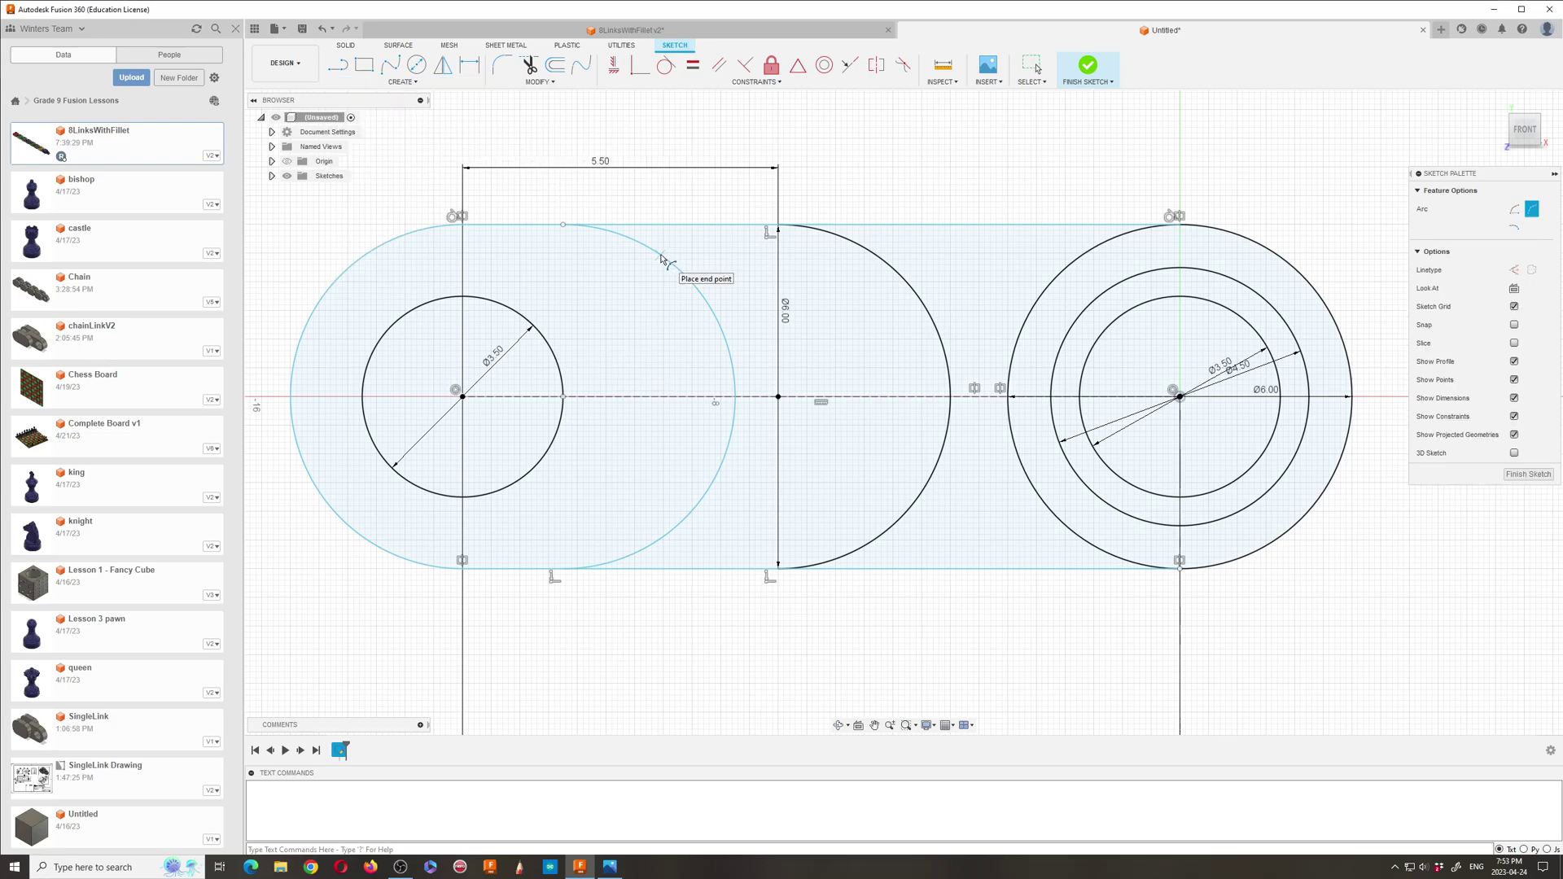
{"action": "left_click", "coordinate": [693, 225]}
{"action": "left_click", "coordinate": [686, 256]}
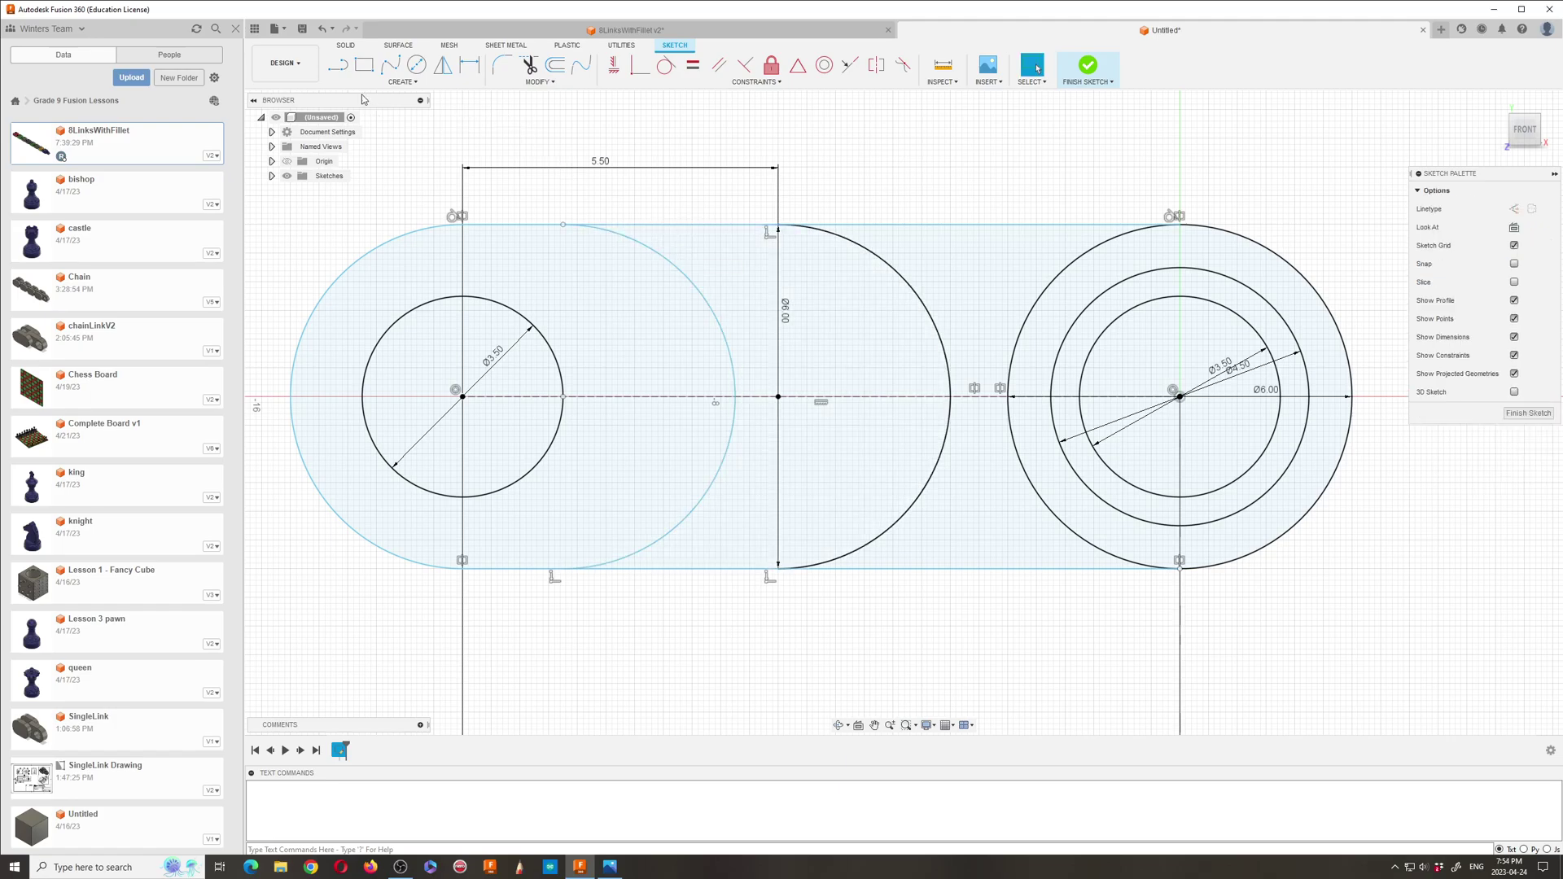
Step: Fillet the corner where the arc meets the top line and trim the excess arc section
{"action": "left_click", "coordinate": [402, 82]}
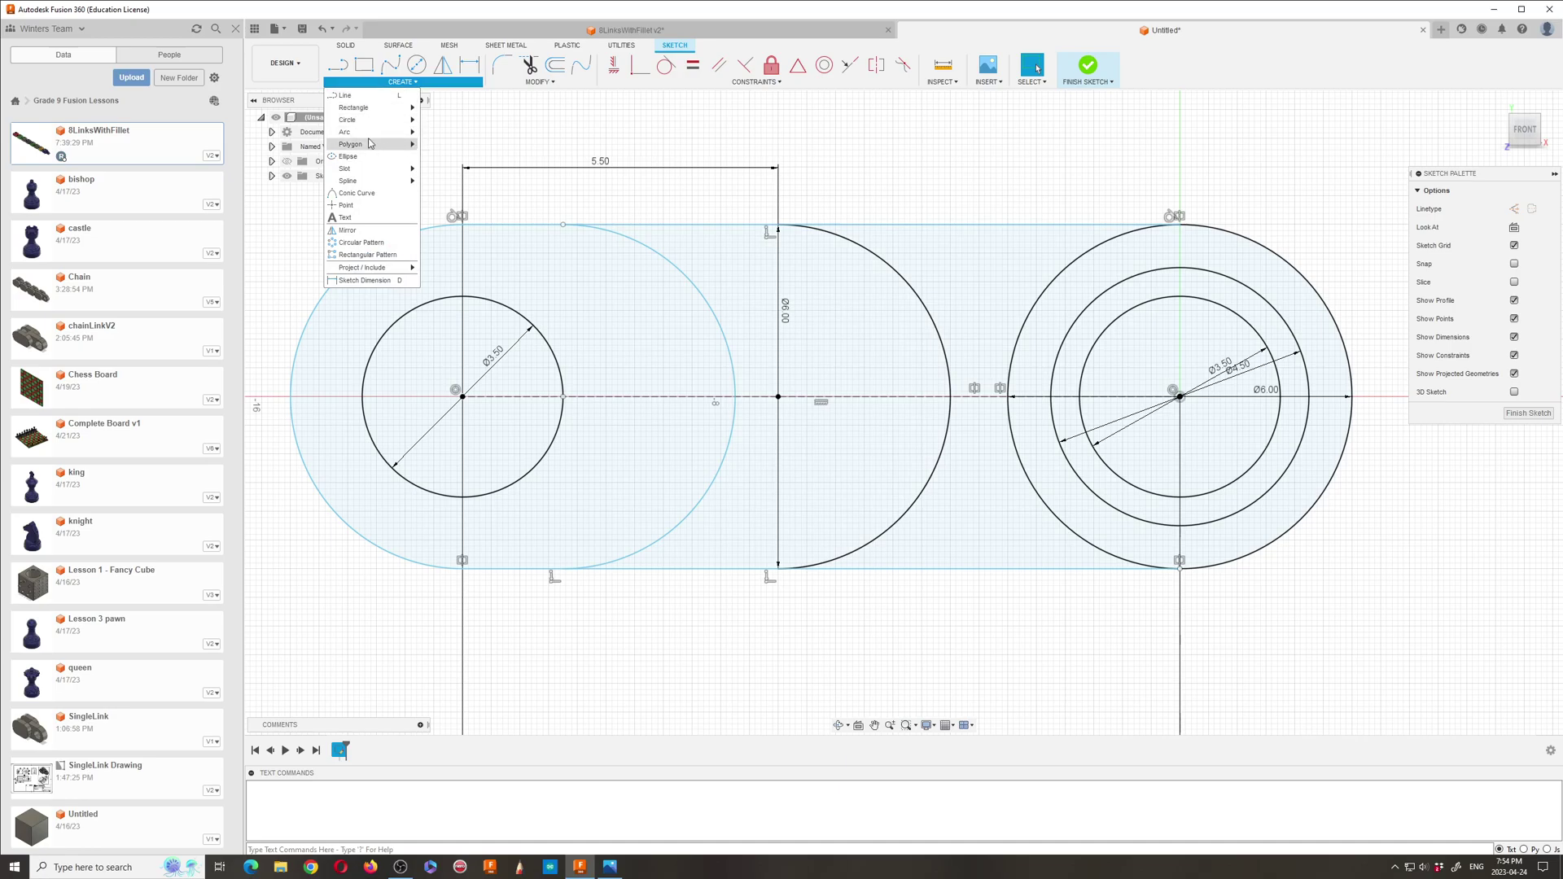
{"action": "mouse_move", "coordinate": [382, 144]}
{"action": "left_click", "coordinate": [456, 144]}
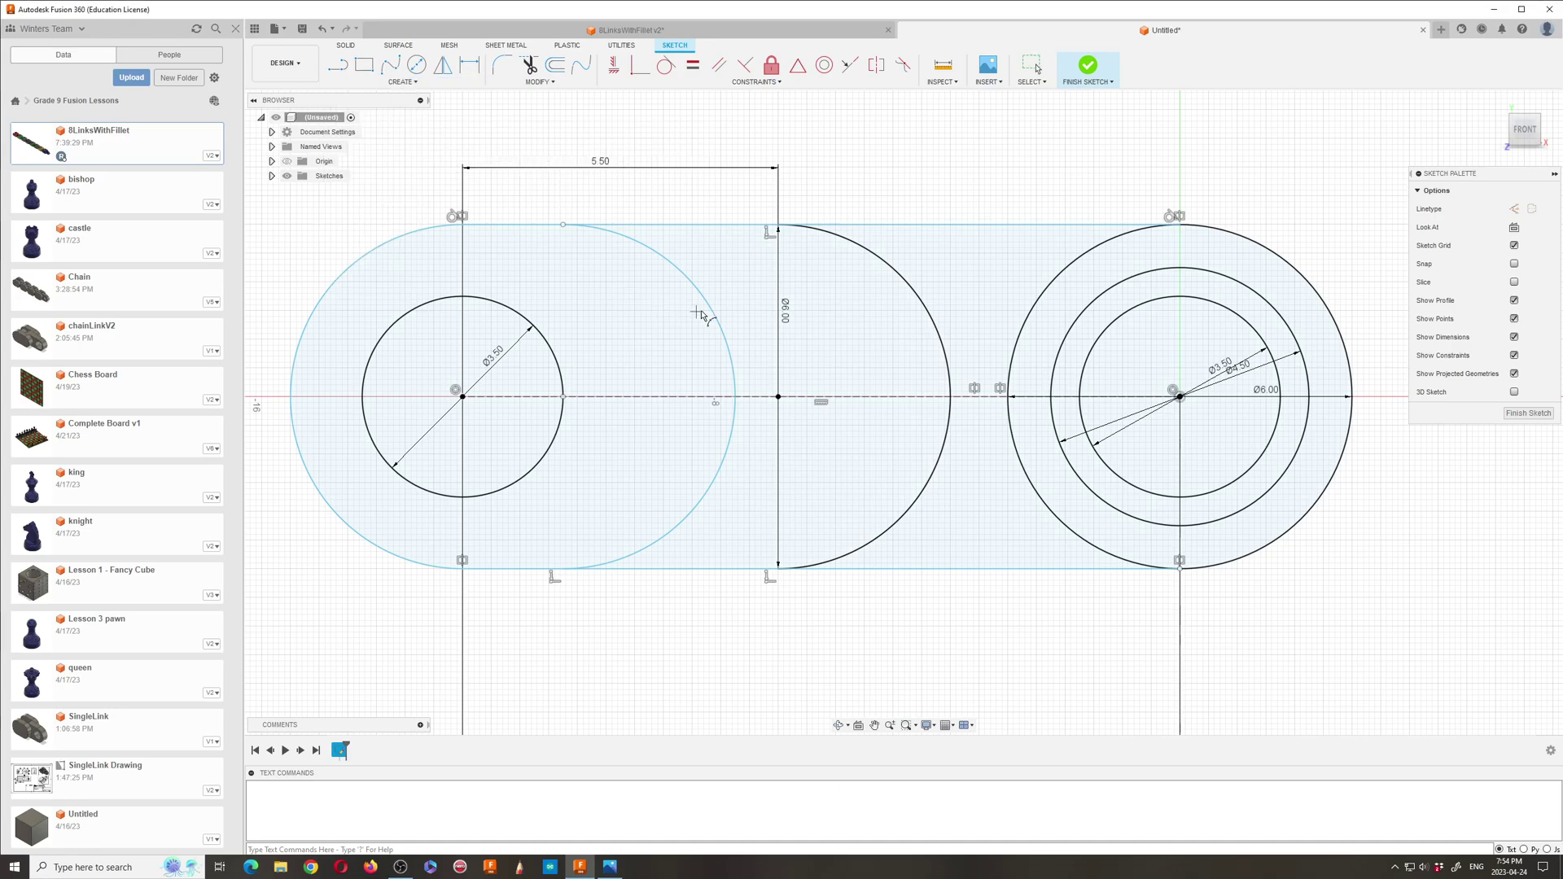
{"action": "left_click", "coordinate": [685, 277]}
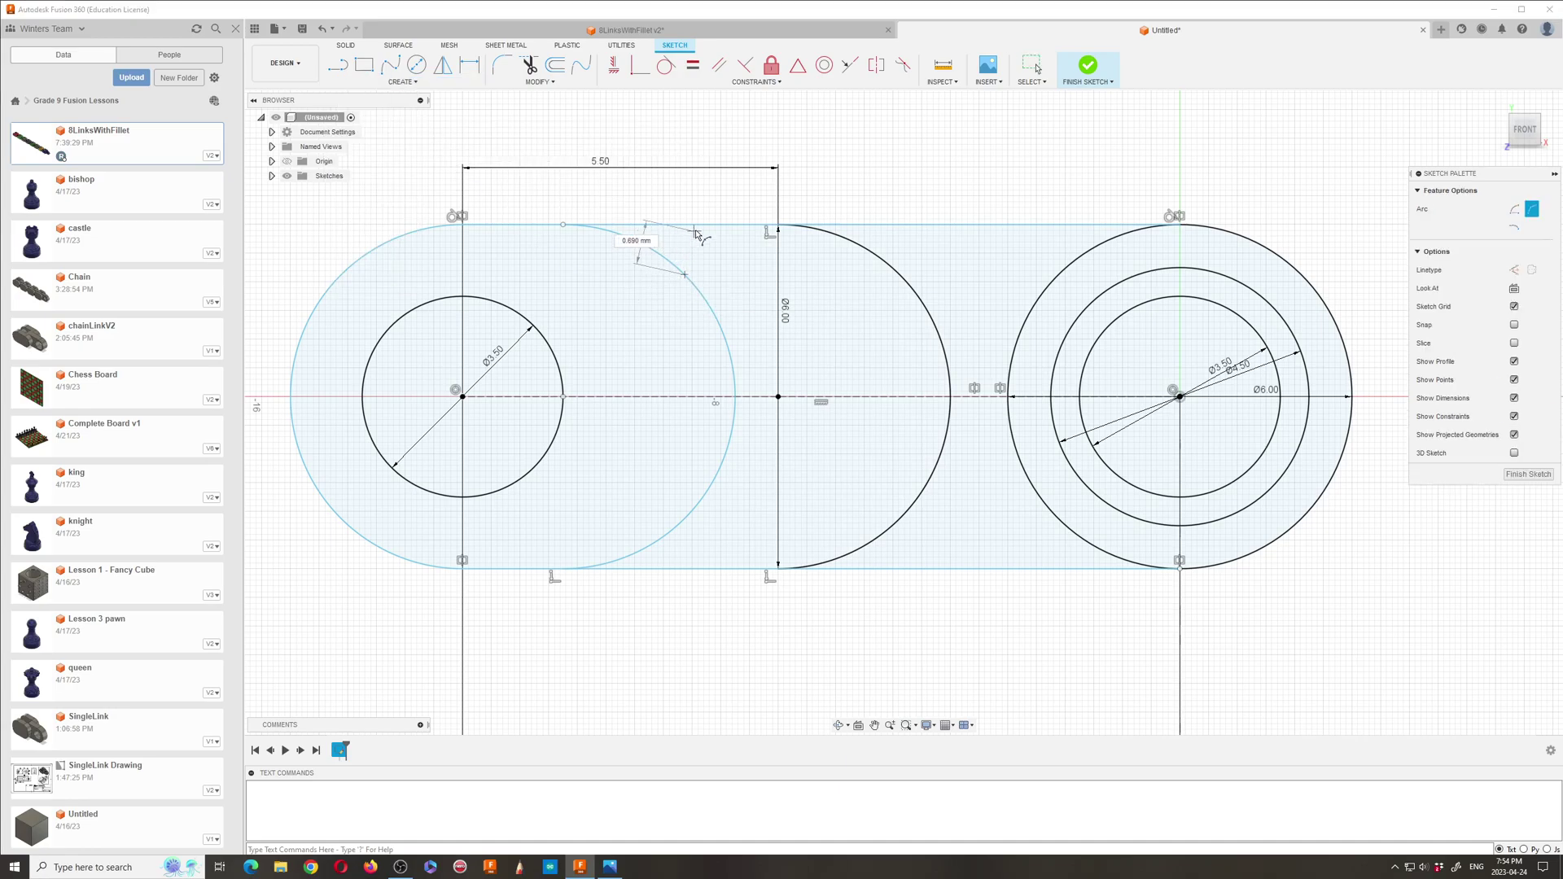
{"action": "left_click", "coordinate": [698, 226]}
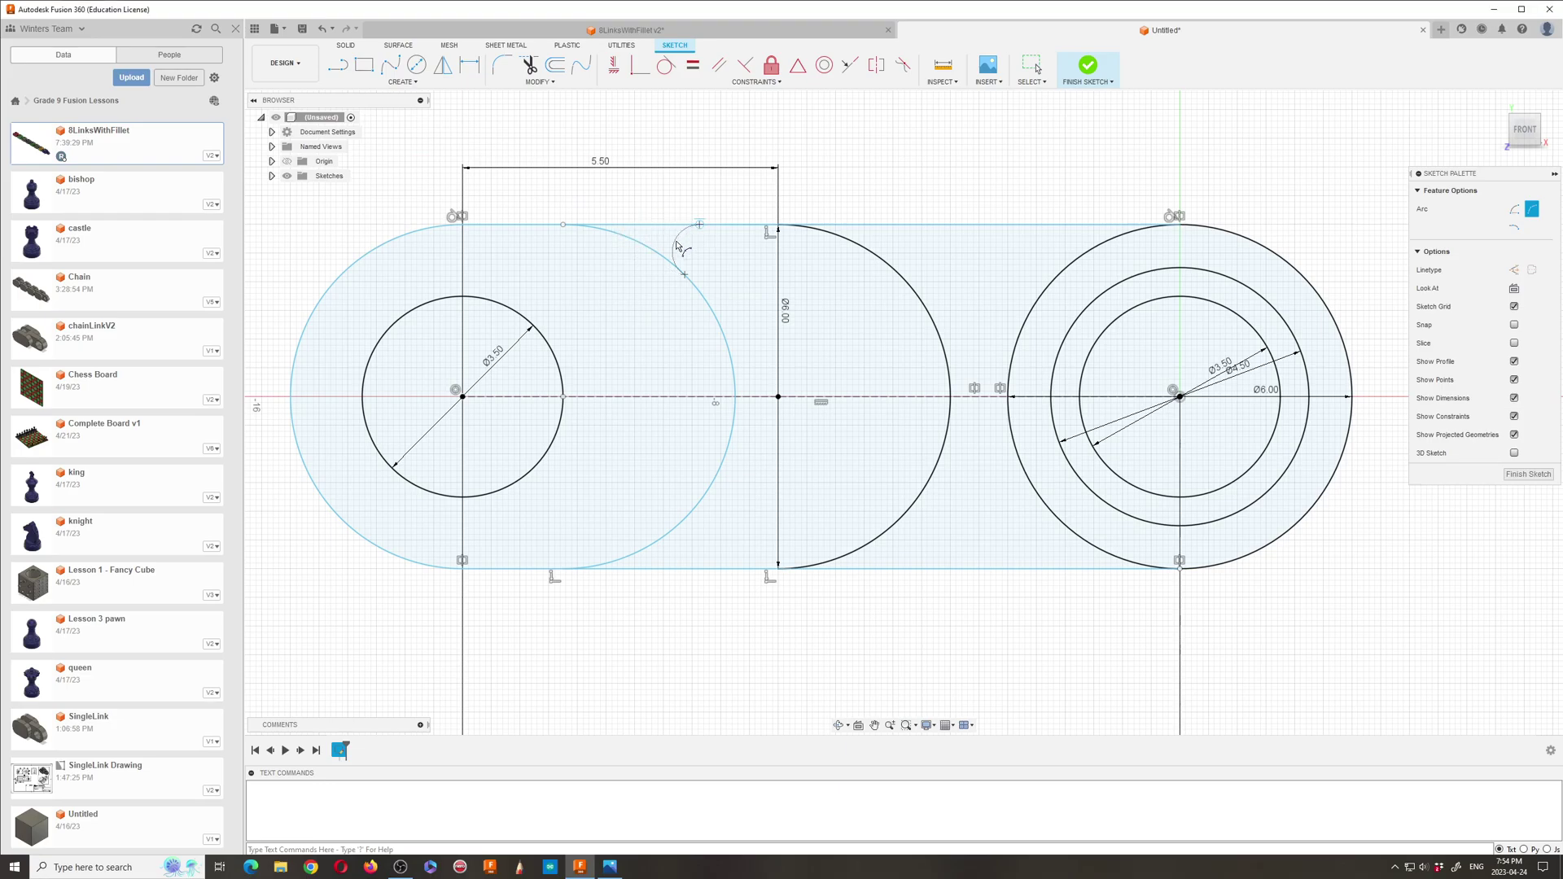
{"action": "left_click", "coordinate": [676, 246]}
{"action": "left_click", "coordinate": [530, 65]}
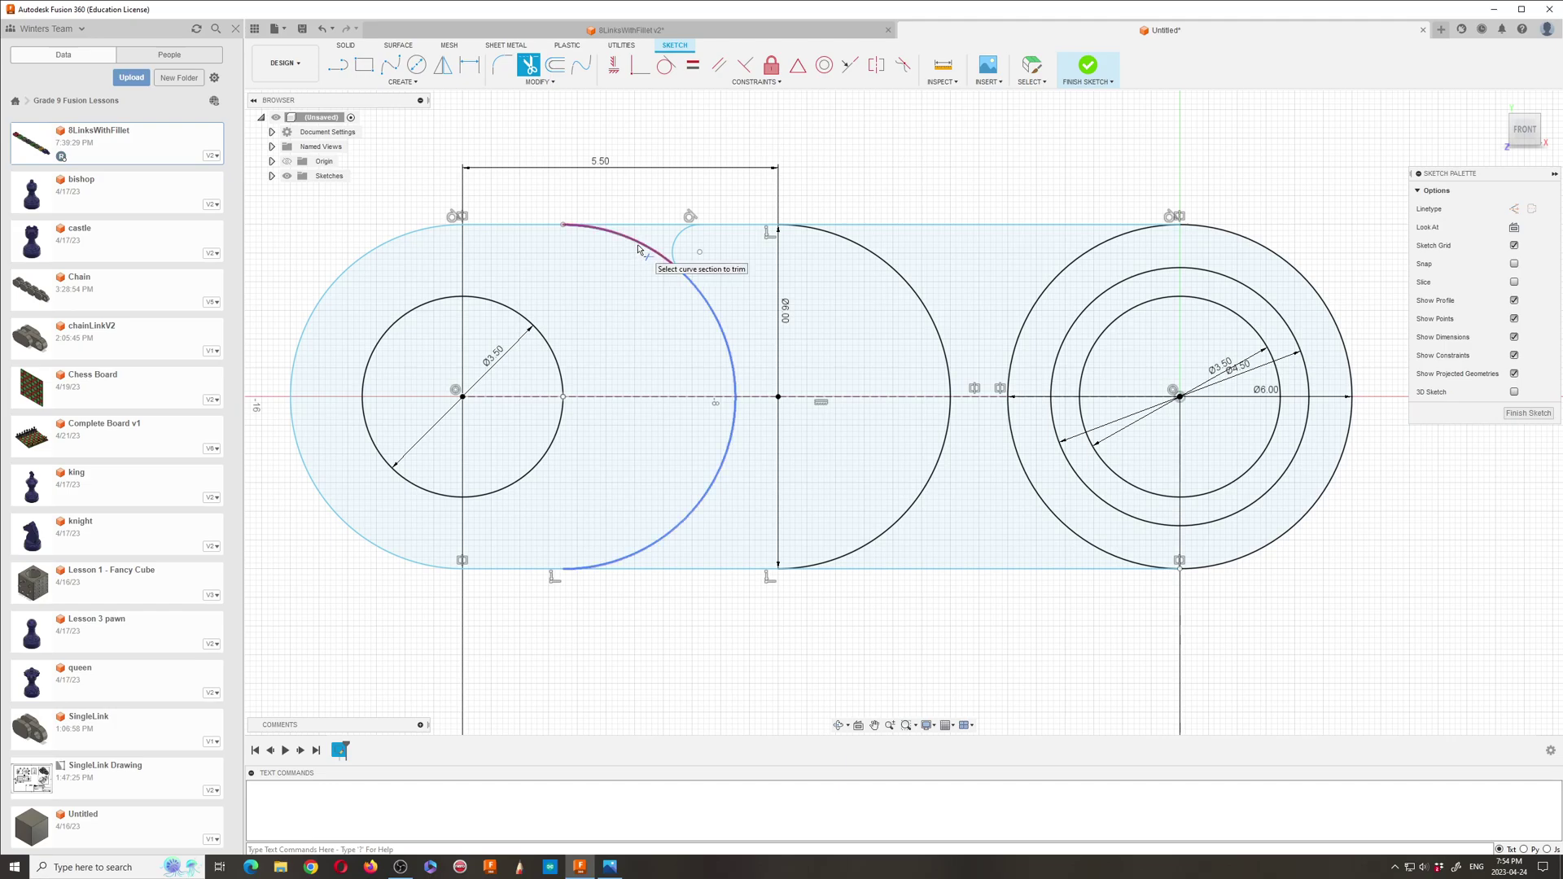
{"action": "left_click", "coordinate": [639, 249]}
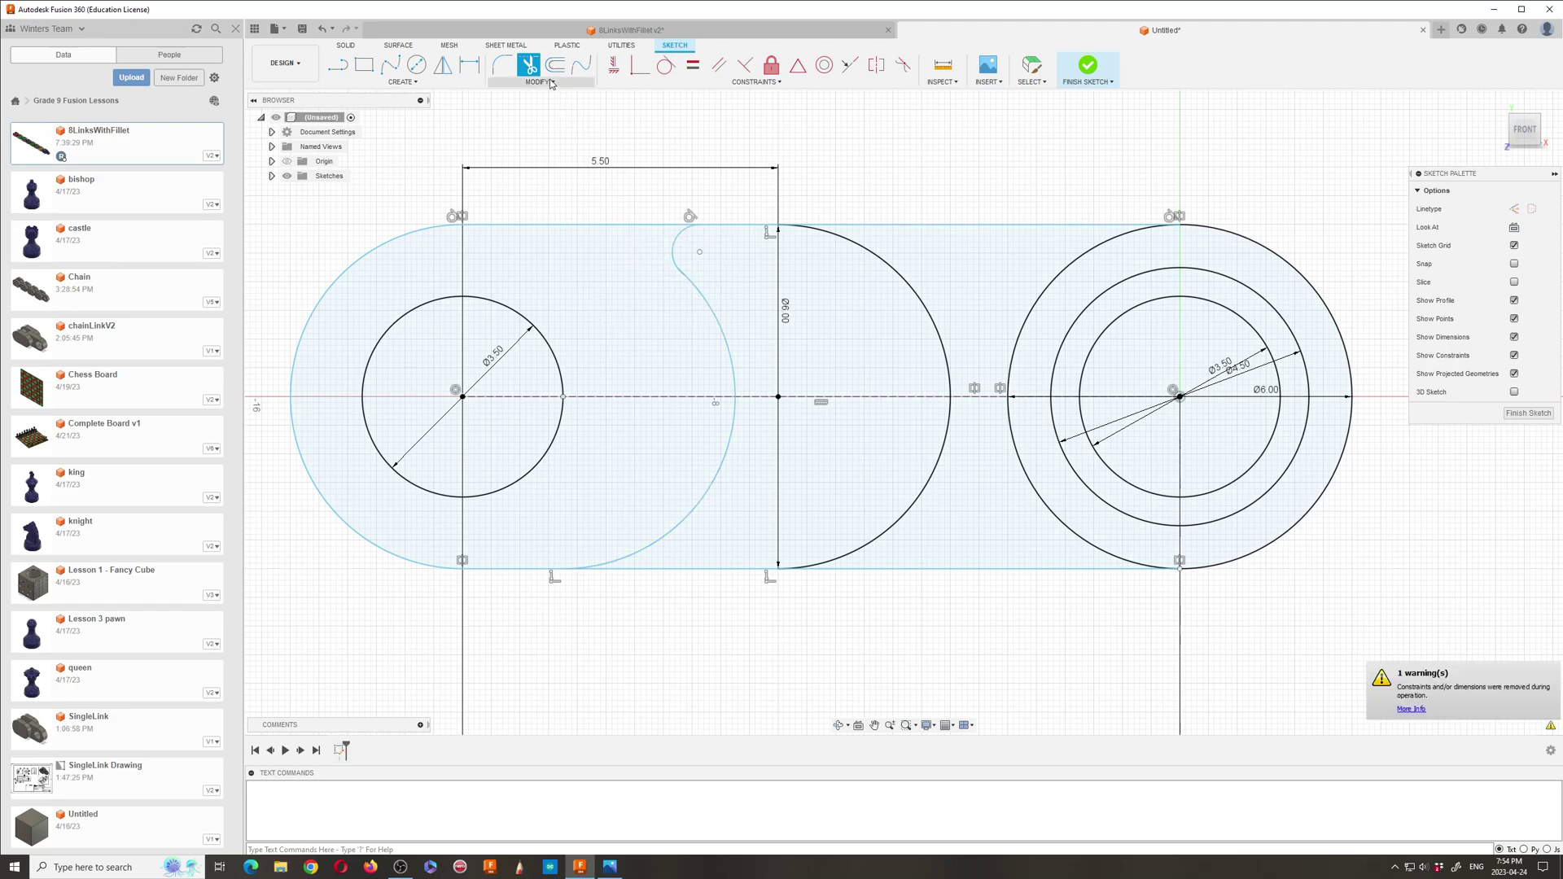
Step: Mirror the S-shaped arc across the horizontal centre line and trim the leftover lower segment
{"action": "left_click", "coordinate": [443, 65]}
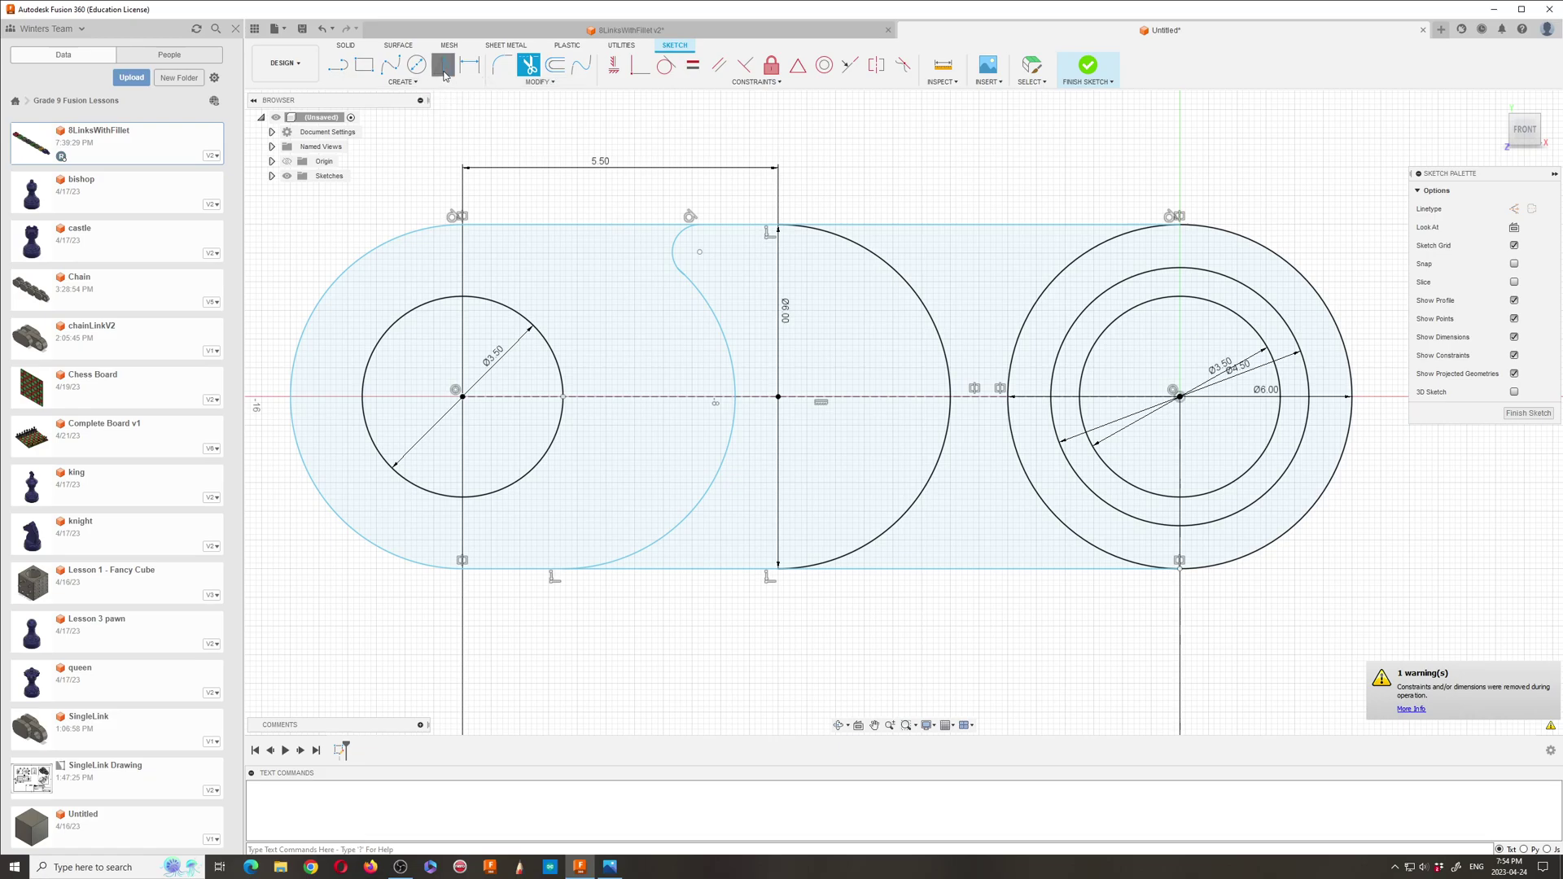
{"action": "left_click", "coordinate": [677, 247]}
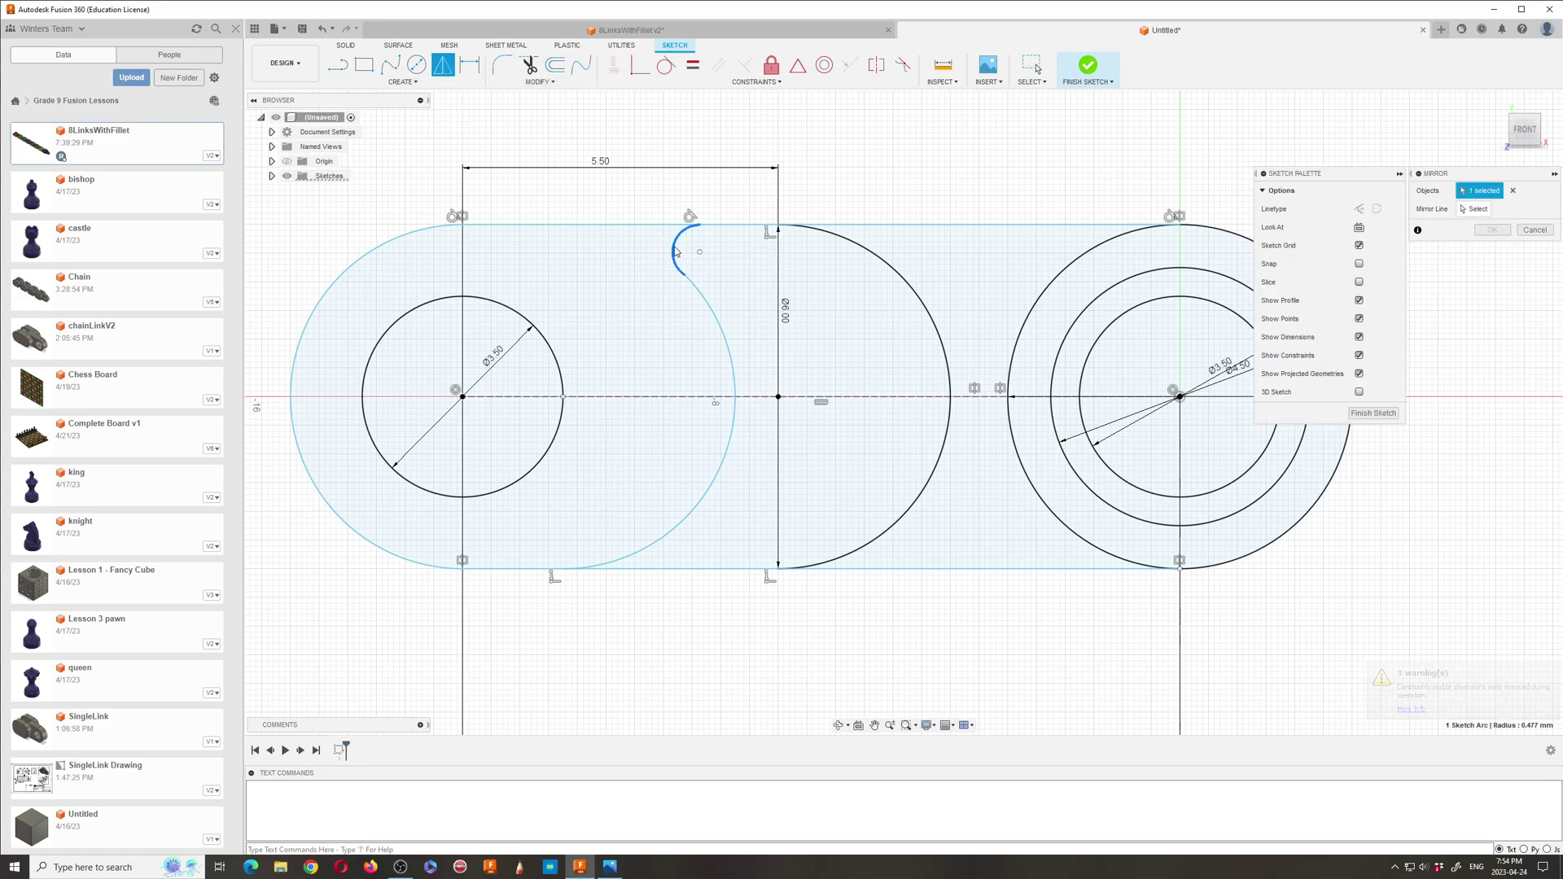
{"action": "left_click", "coordinate": [1475, 209]}
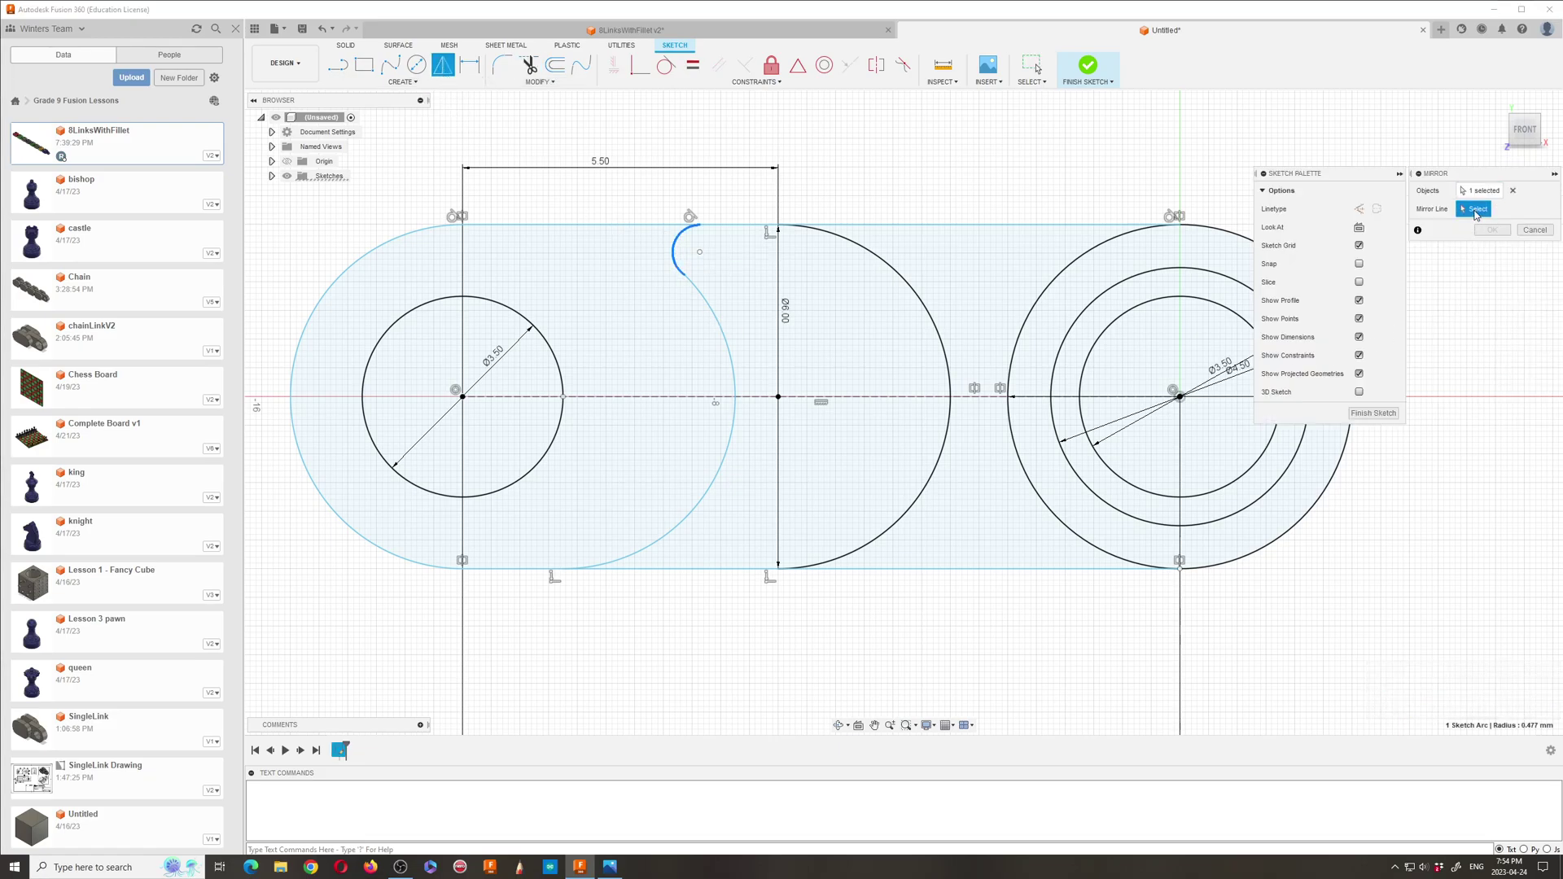
{"action": "left_click", "coordinate": [683, 398]}
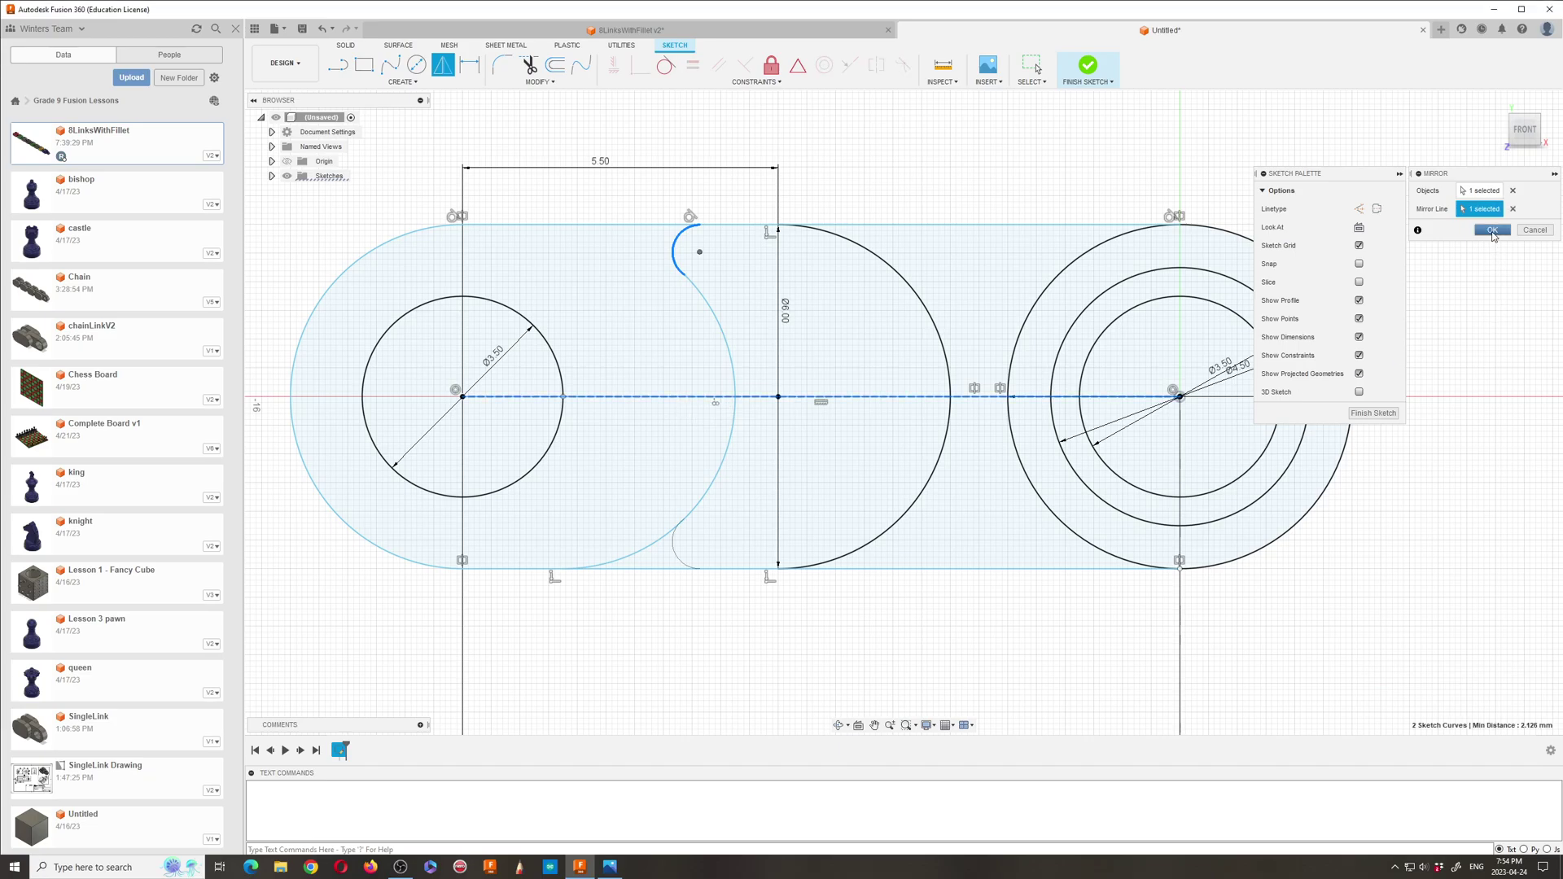
{"action": "left_click", "coordinate": [1492, 229]}
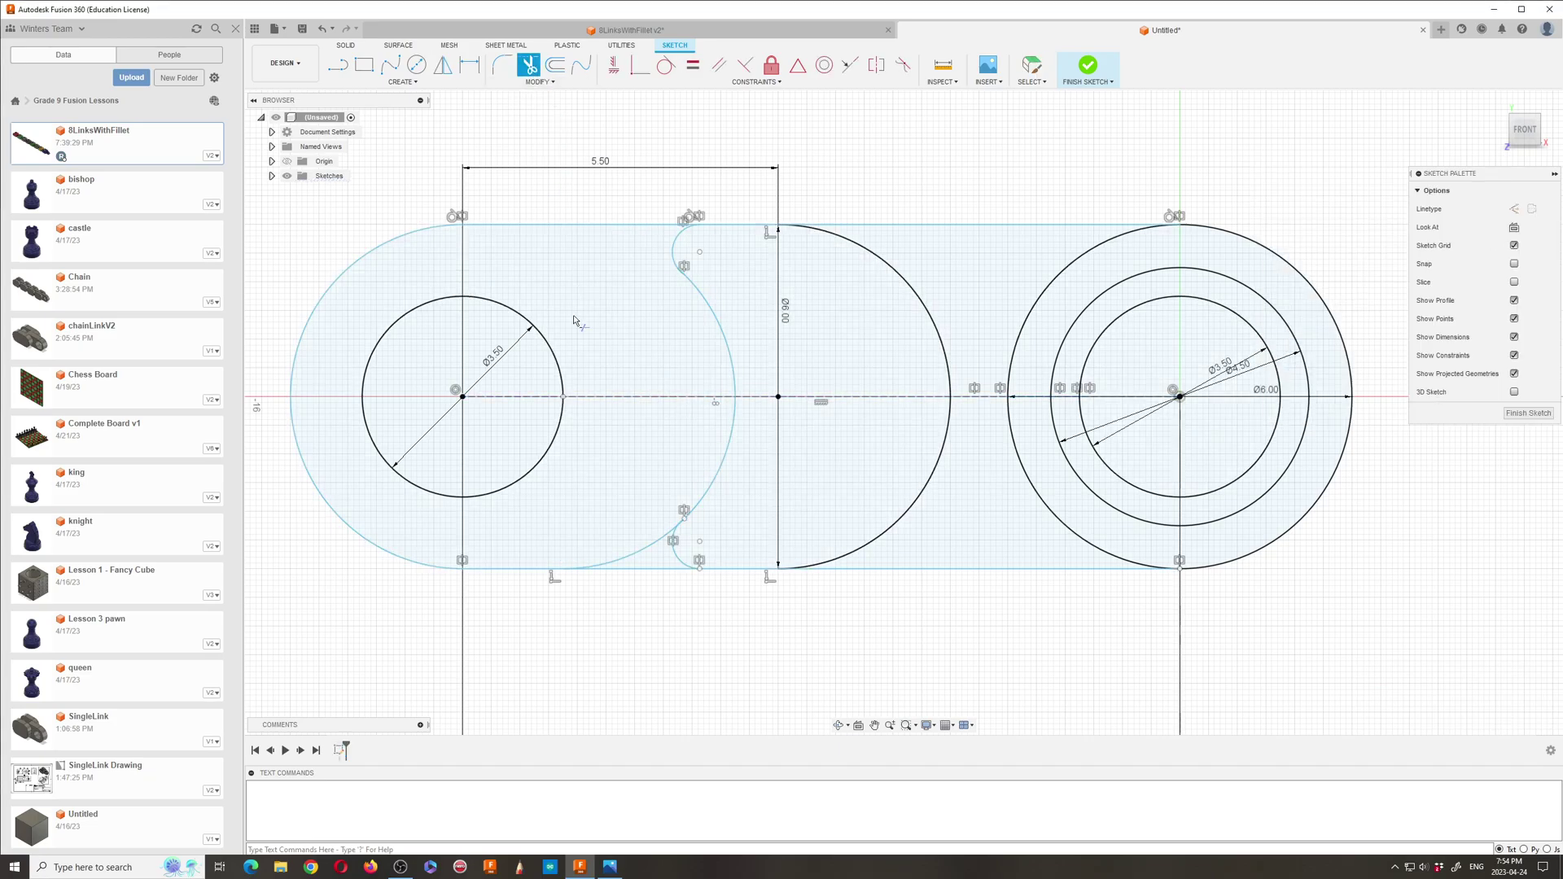
{"action": "left_click", "coordinate": [654, 550]}
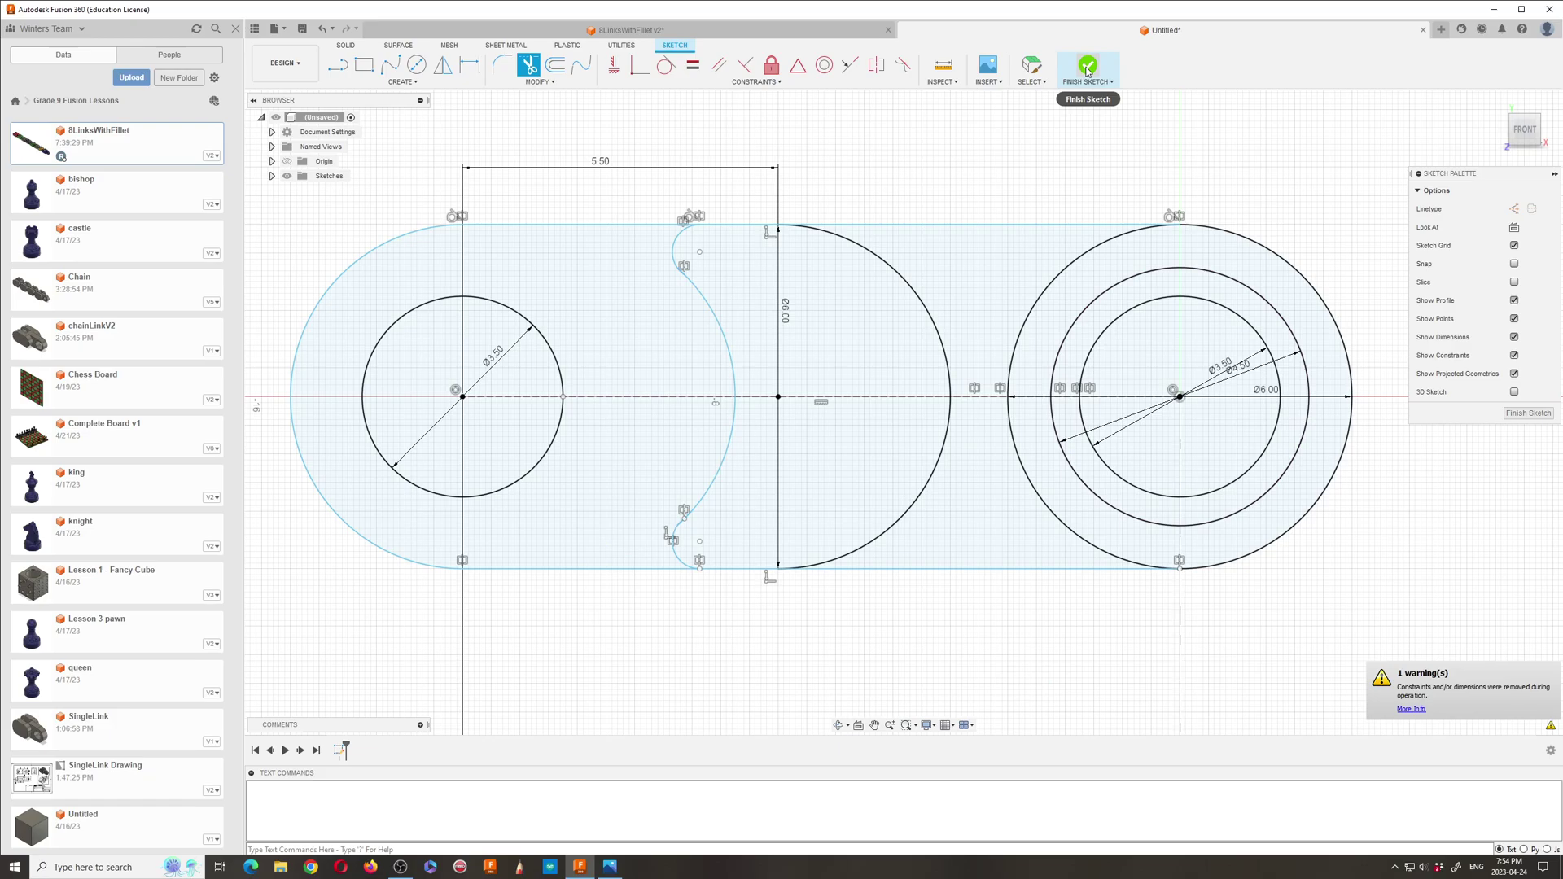
Step: Bring up the InitialSketch.PNG reference drawing in Windows Photos
{"action": "left_click", "coordinate": [622, 870]}
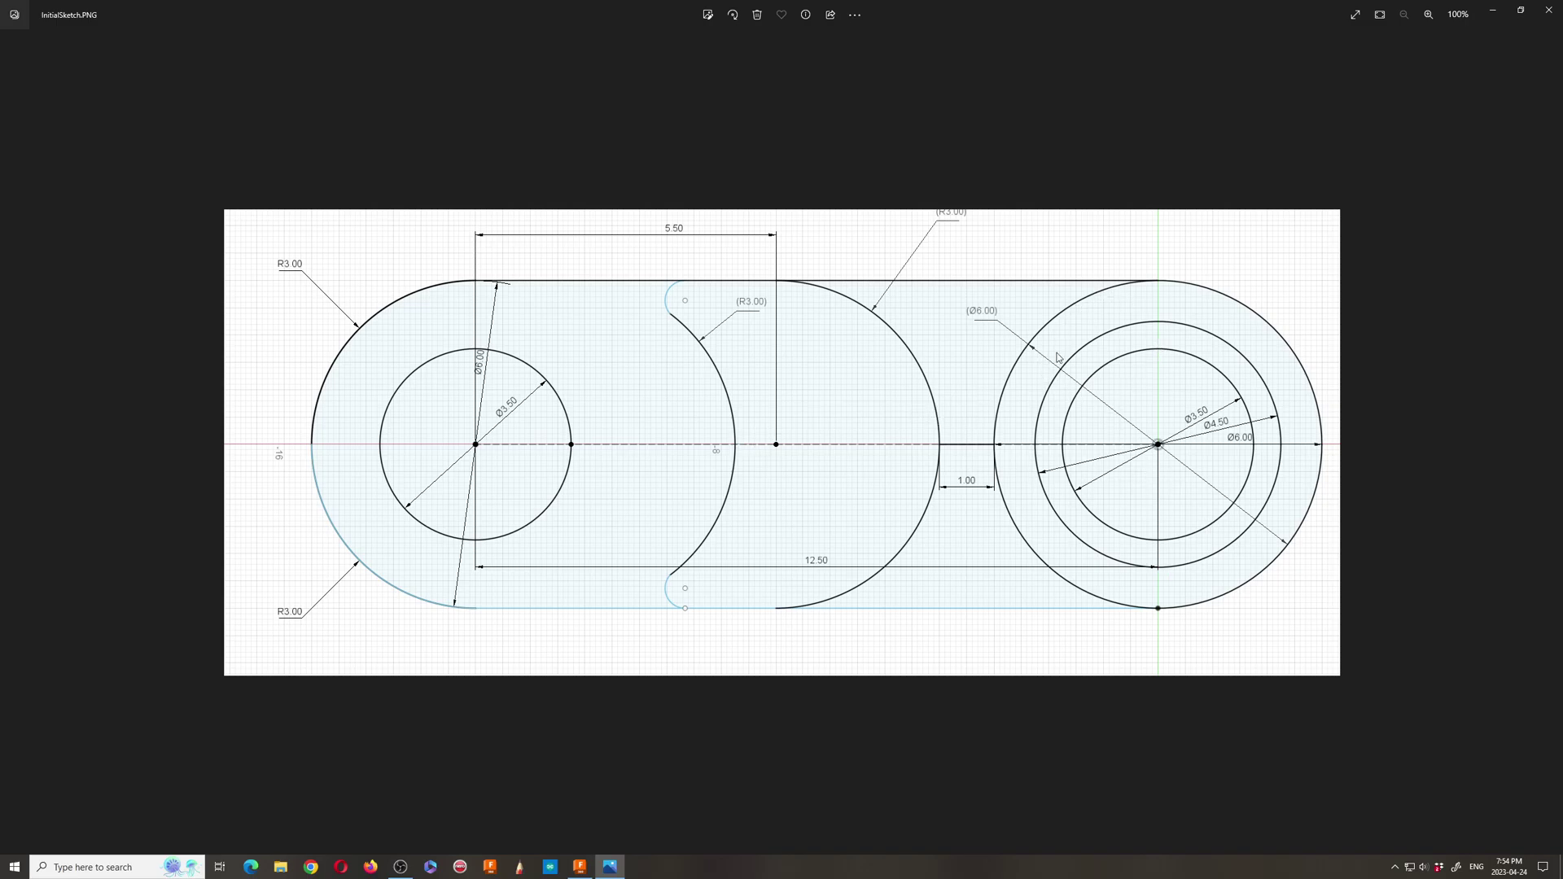
Step: Hide the reference image and finish the link sketch, viewing it in 3D
{"action": "left_click", "coordinate": [1493, 14]}
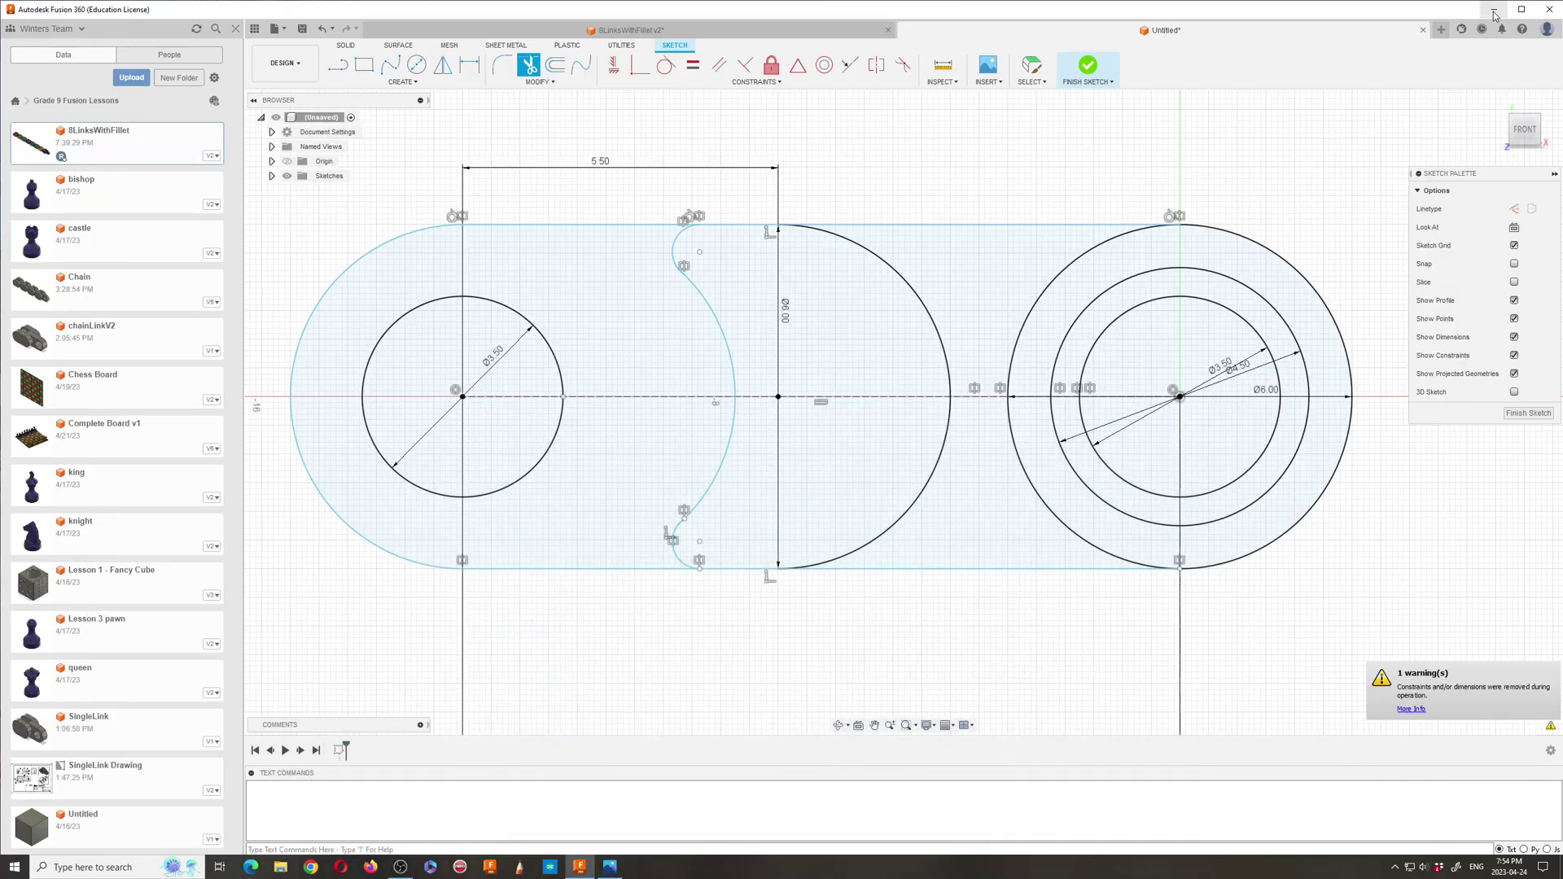
{"action": "left_click", "coordinate": [1089, 67]}
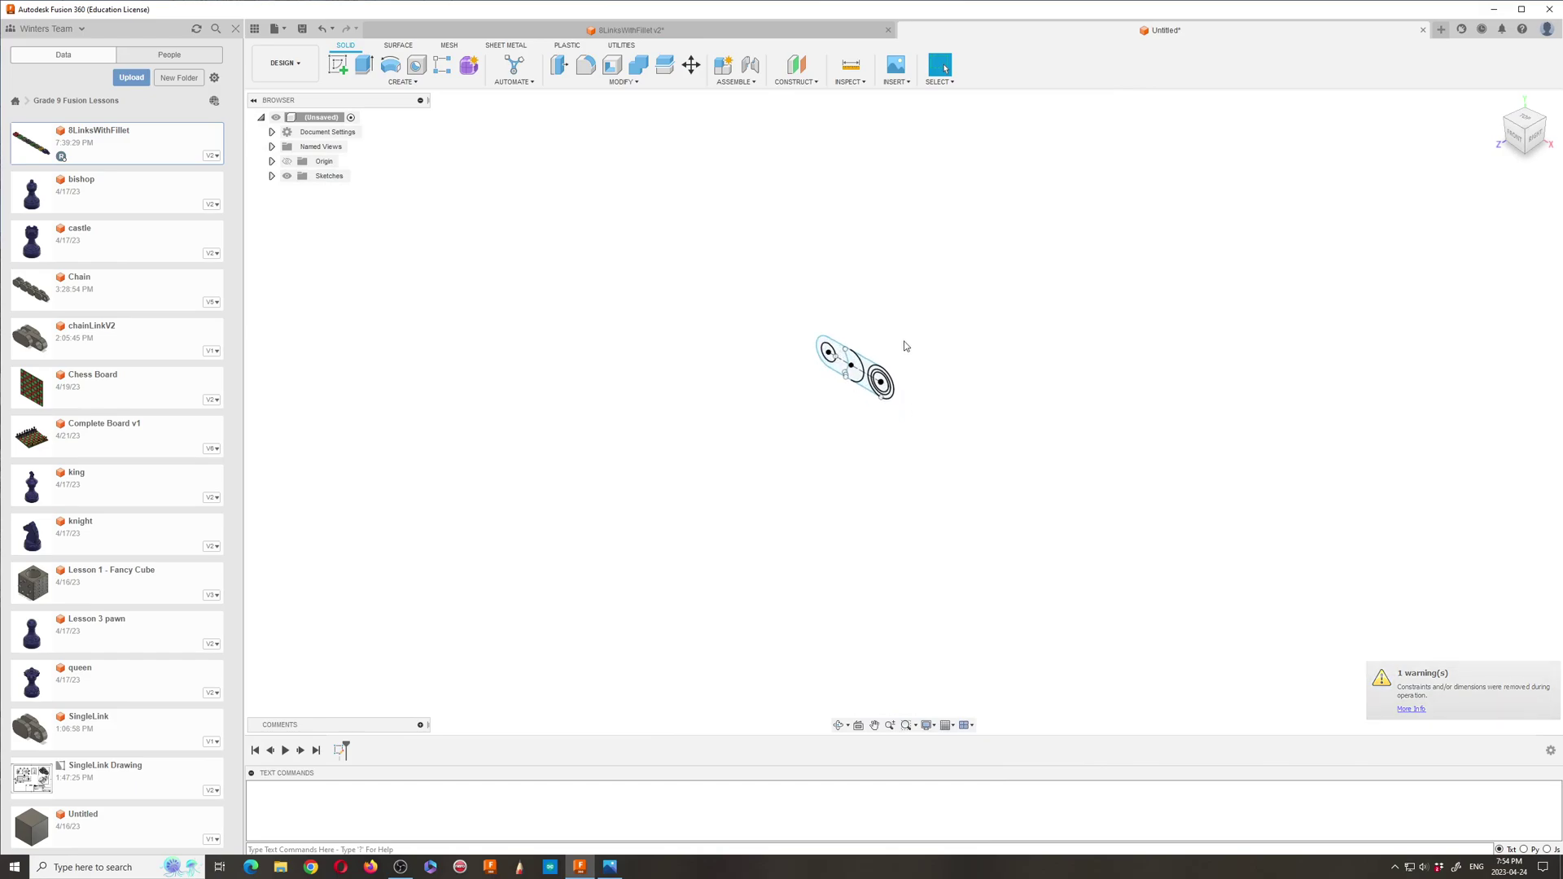
{"action": "scroll", "coordinate": [899, 341], "scroll_direction": "up", "scroll_amount": 10}
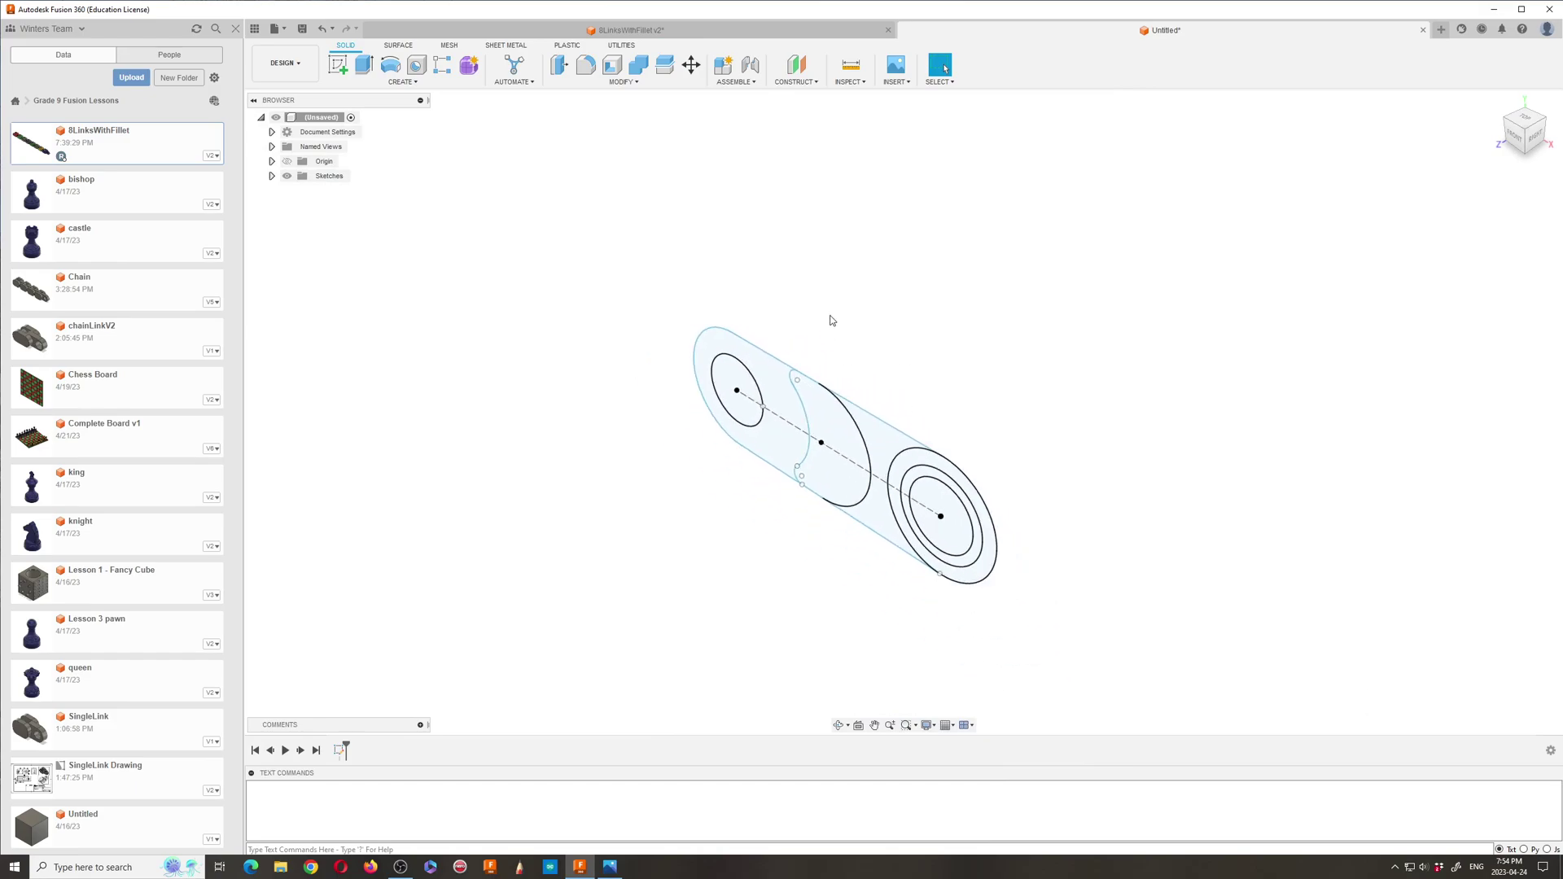
{"action": "scroll", "coordinate": [855, 543], "scroll_direction": "up", "scroll_amount": 2}
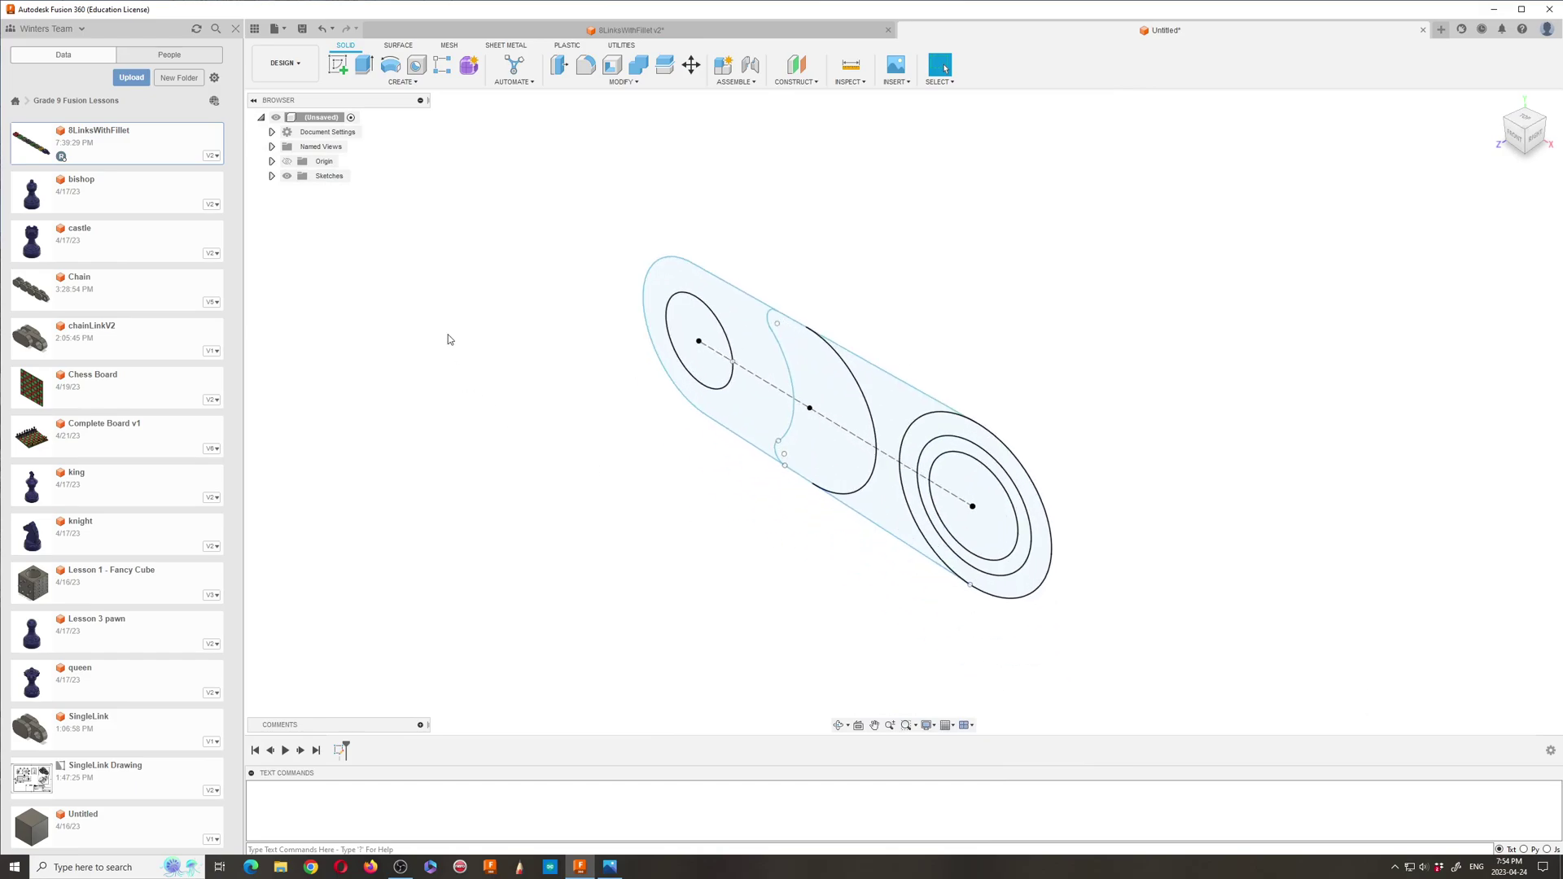
Step: Measure 7.50 mm between two vertices on the 8LinksWithFillet v2 grey link, then return to Untitled
{"action": "left_click", "coordinate": [631, 30]}
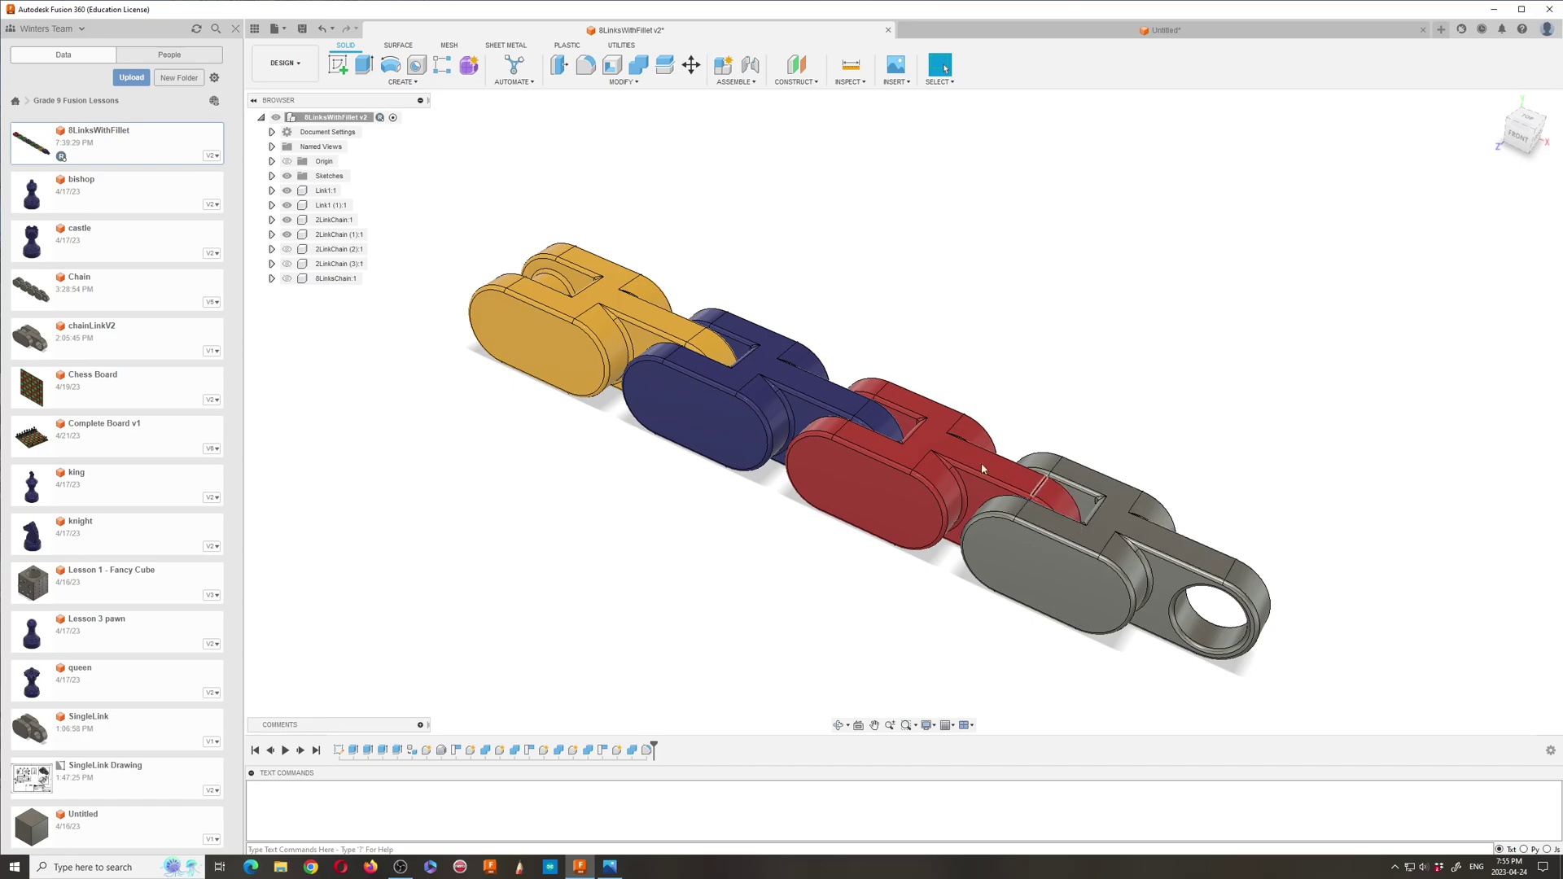
{"action": "left_click", "coordinate": [850, 67]}
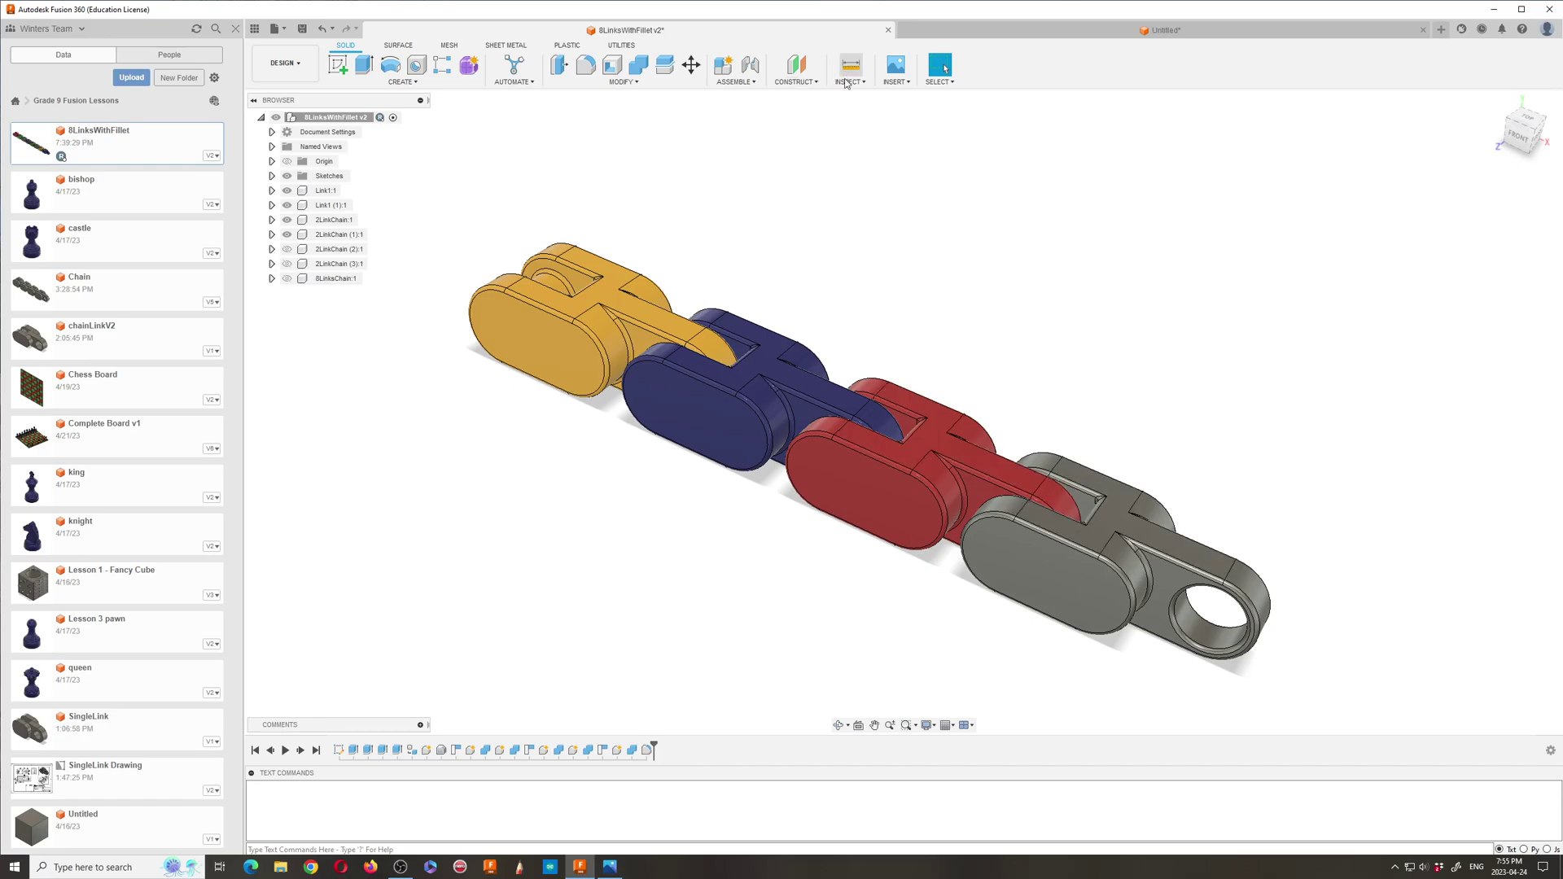
{"action": "left_click", "coordinate": [1143, 494]}
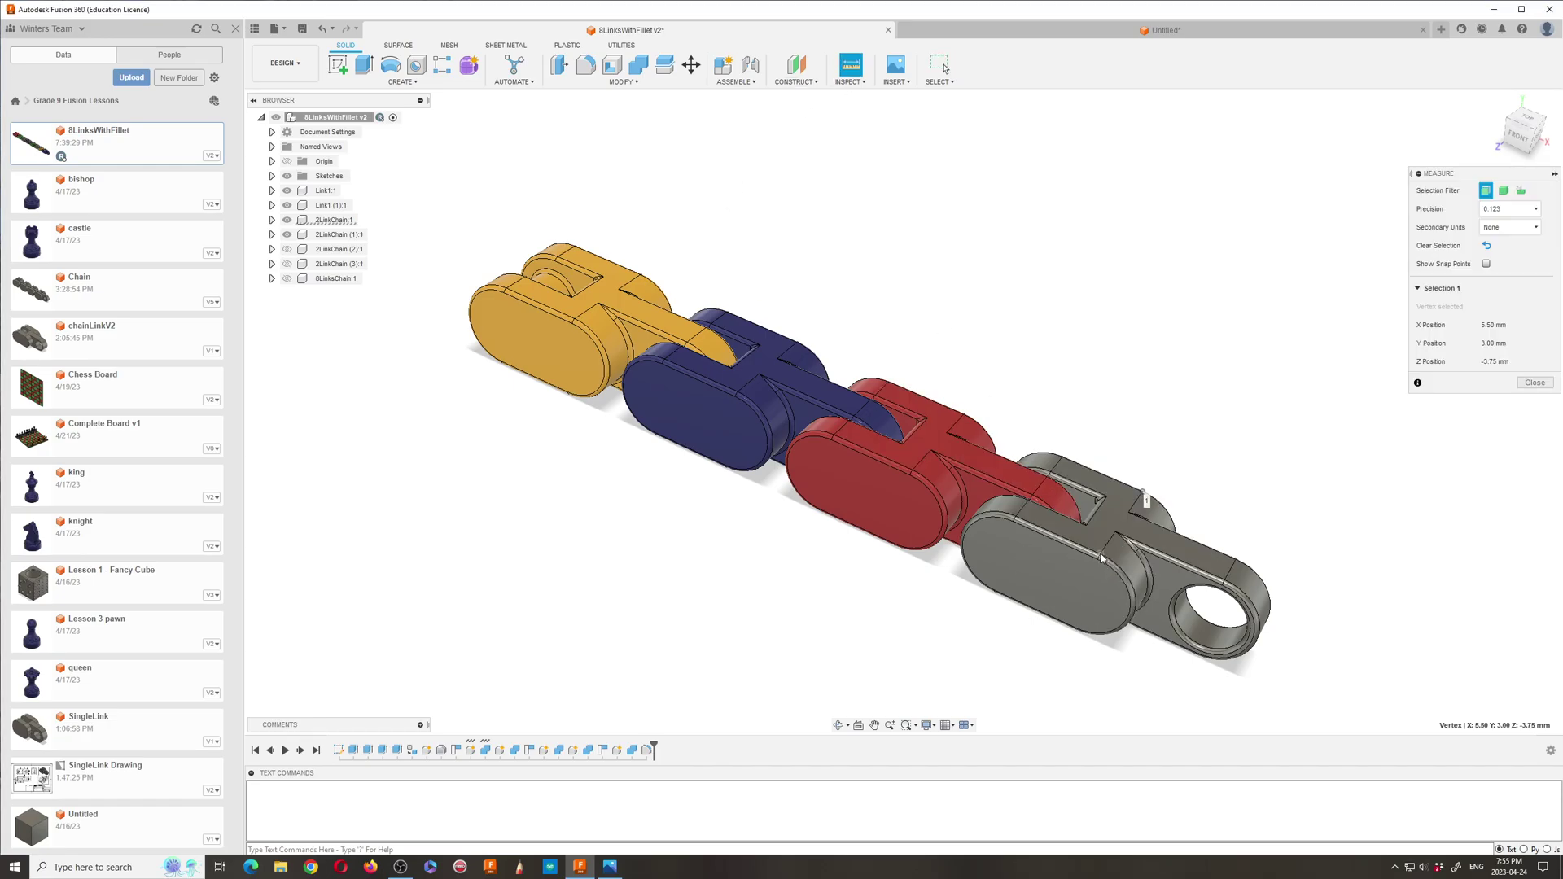
{"action": "left_click", "coordinate": [1101, 560]}
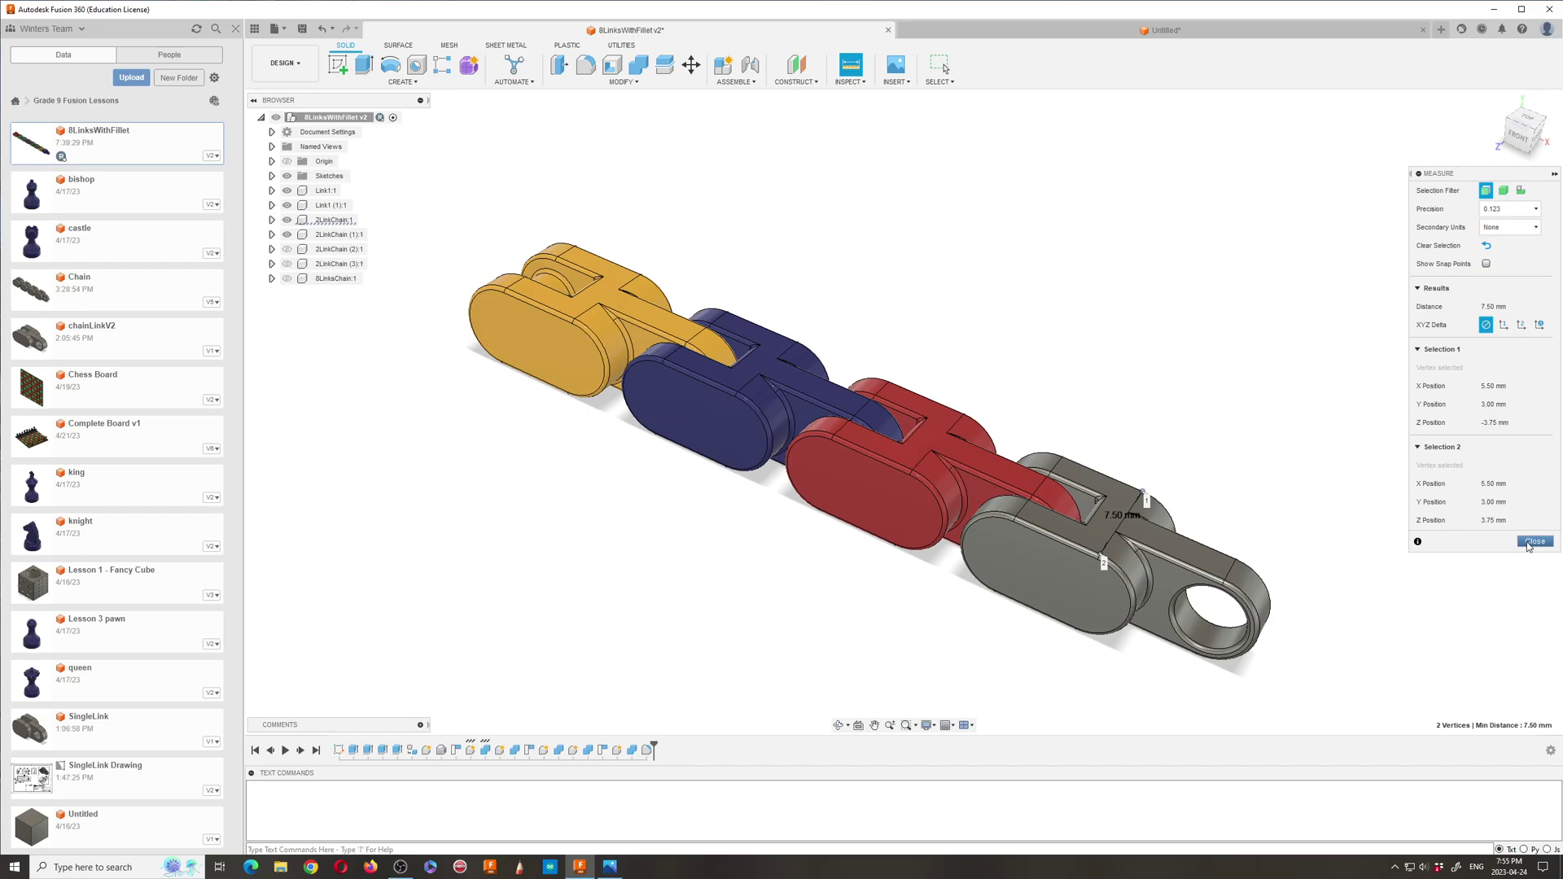
{"action": "left_click", "coordinate": [1052, 31]}
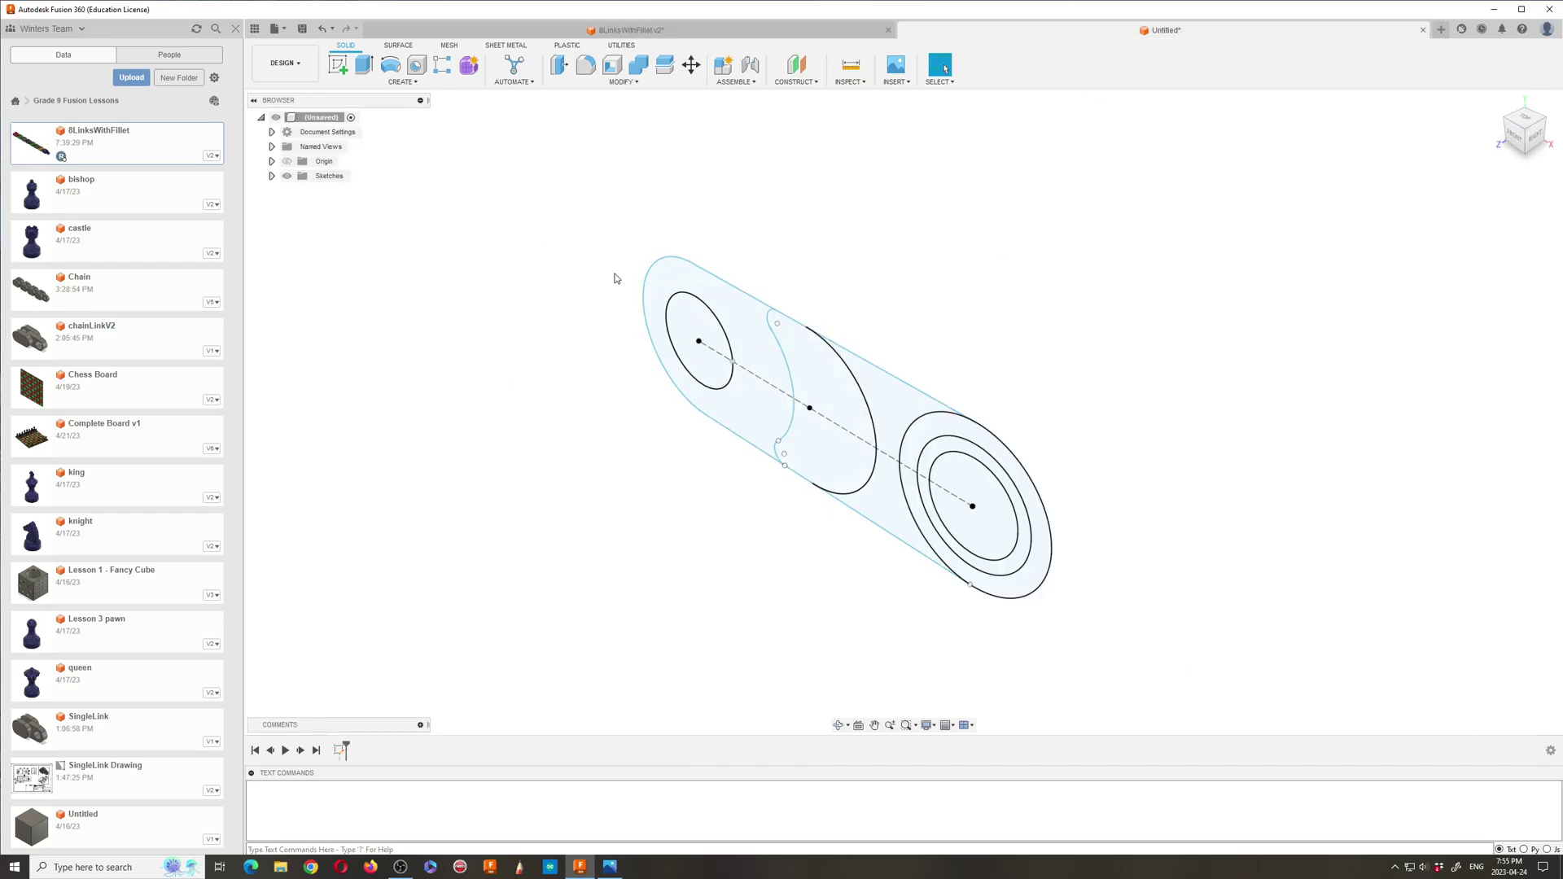
Step: Extrude the crescent end and middle profiles symmetrically by 4 mm into a new solid body
{"action": "left_click", "coordinate": [364, 64]}
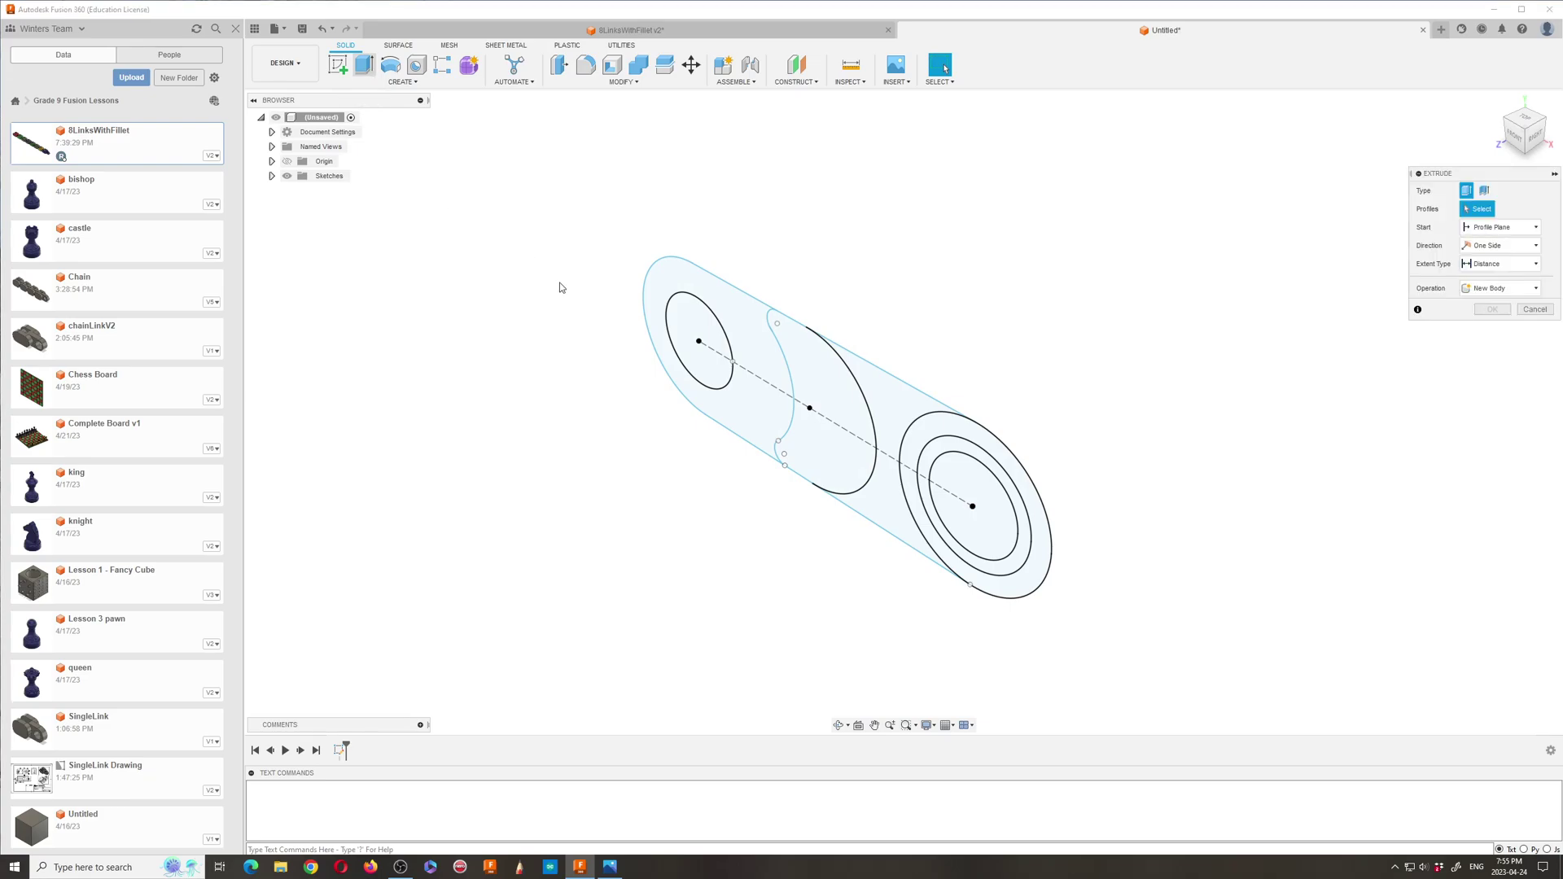
{"action": "left_click", "coordinate": [740, 324]}
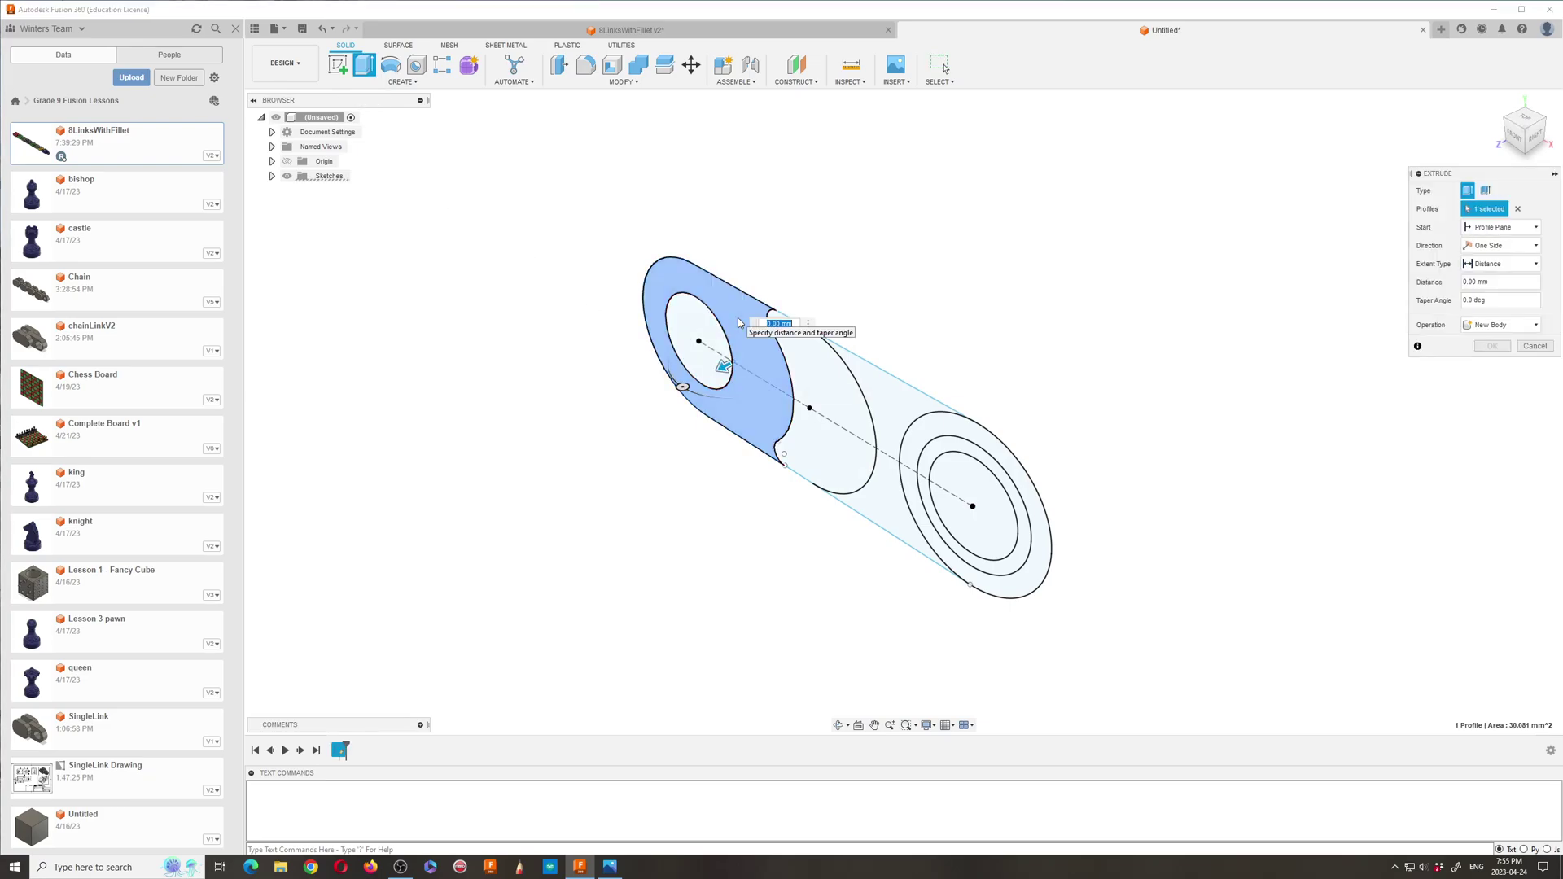
{"action": "left_click", "coordinate": [819, 381]}
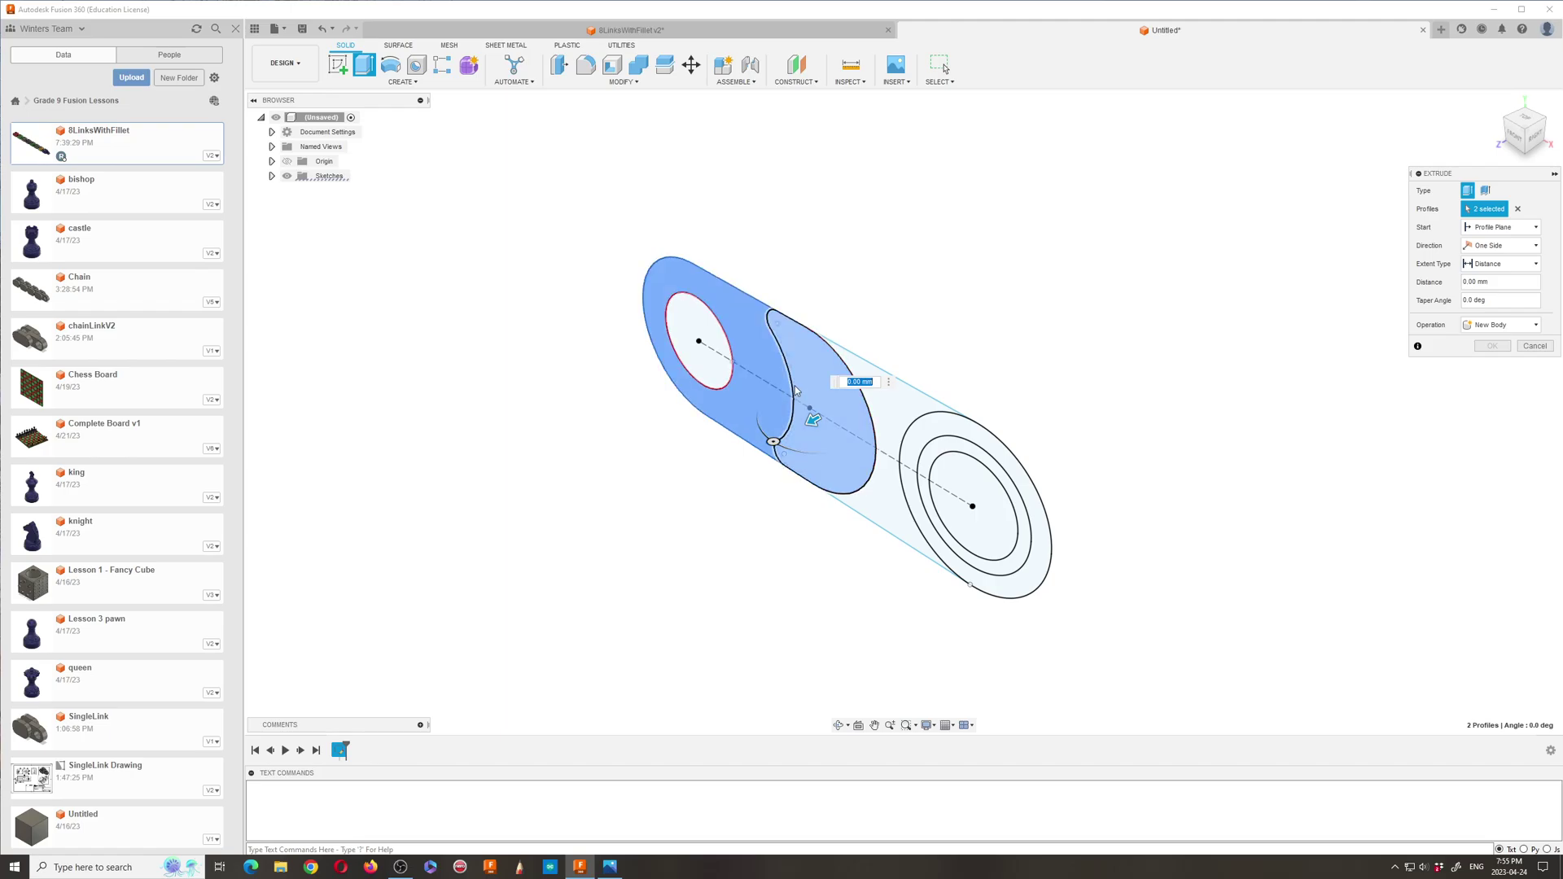
{"action": "left_click", "coordinate": [1500, 245]}
{"action": "left_click", "coordinate": [1490, 286]}
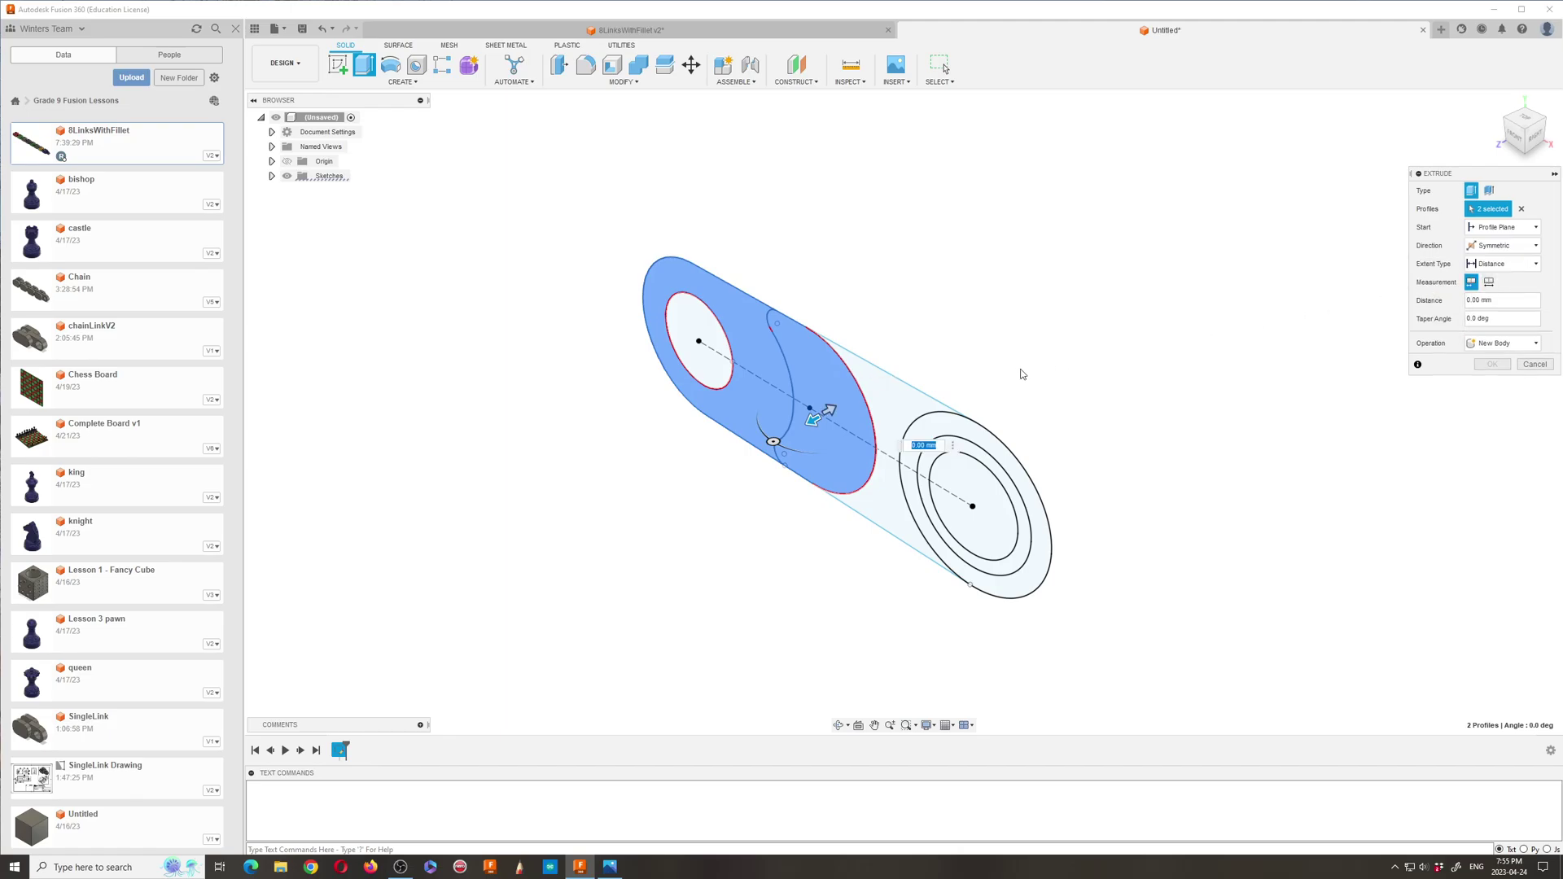
{"action": "left_click_drag", "start_coordinate": [810, 418], "coordinate": [763, 444]}
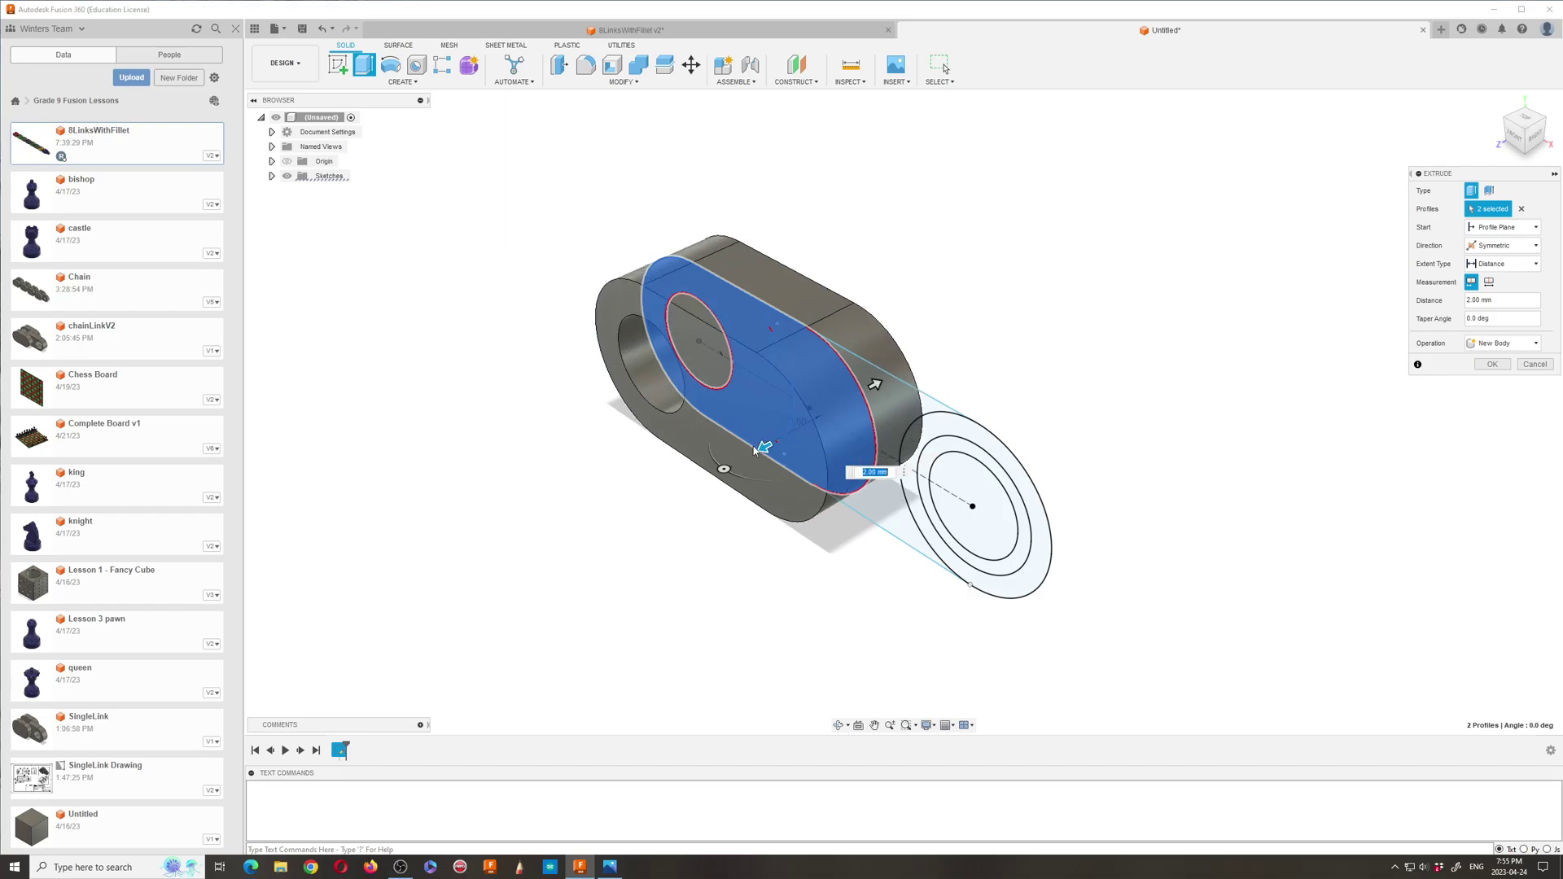
{"action": "type", "text": "4"}
{"action": "key", "text": "Return"}
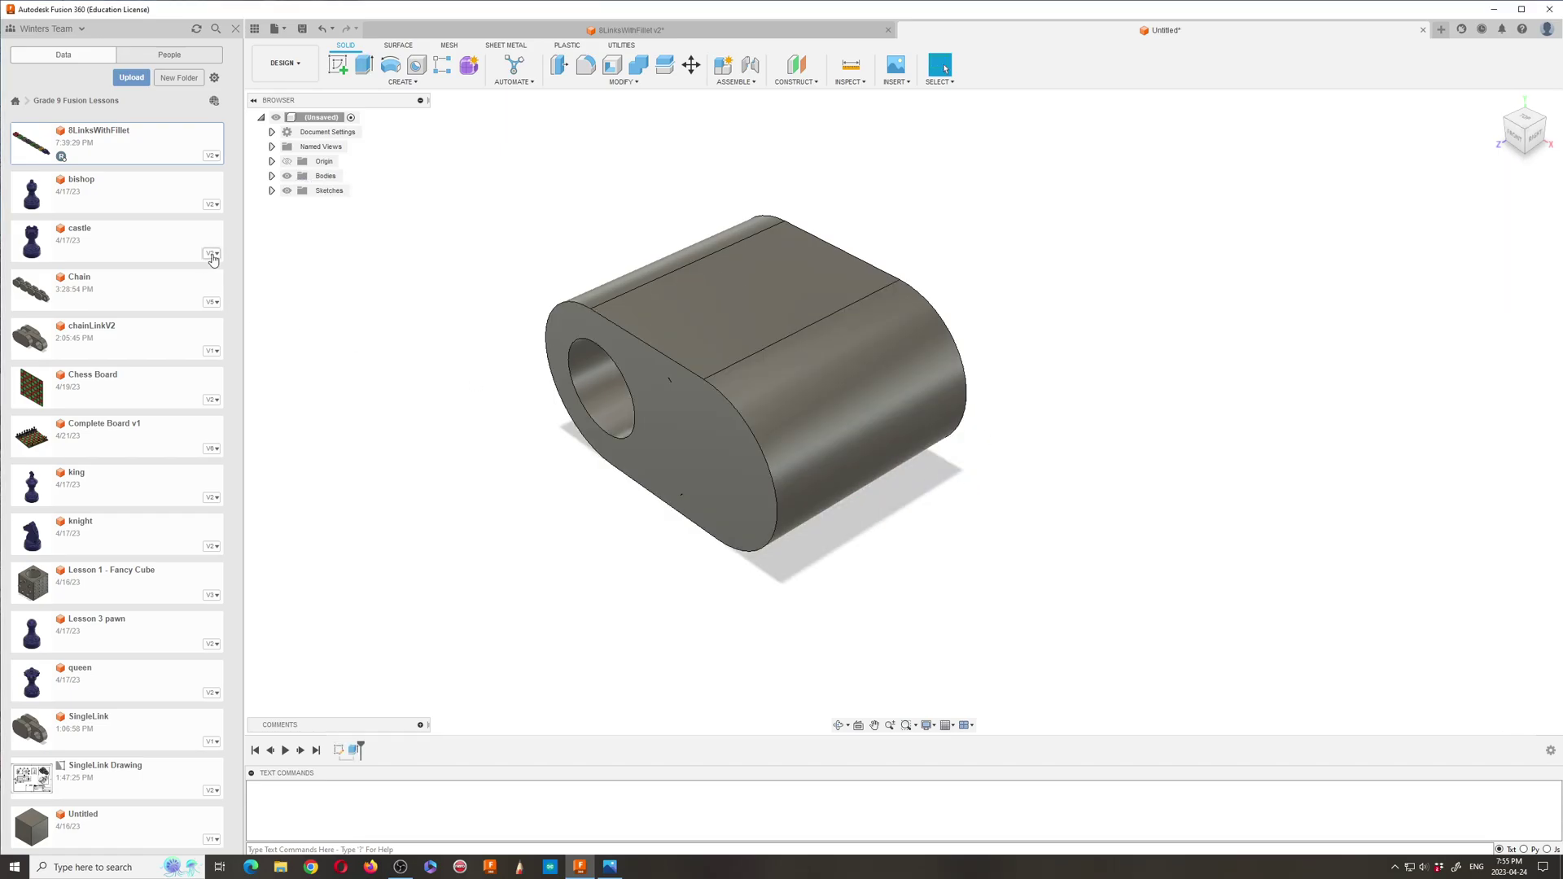
Step: Make Sketch1 visible again and select the ring-end profiles for a new extrusion
{"action": "left_click", "coordinate": [272, 191]}
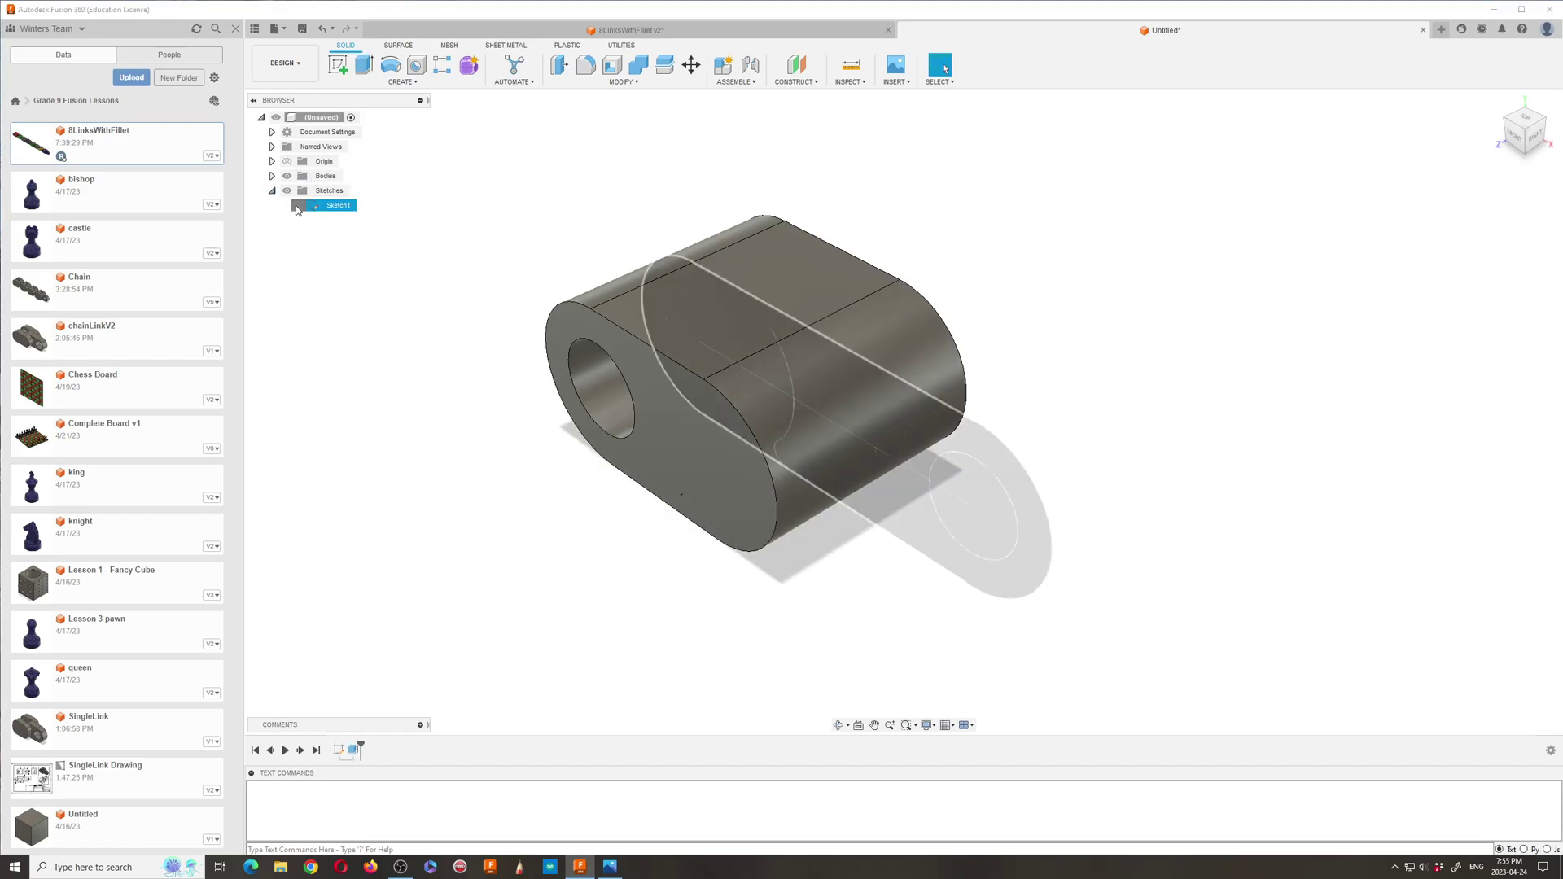
{"action": "left_click", "coordinate": [298, 205]}
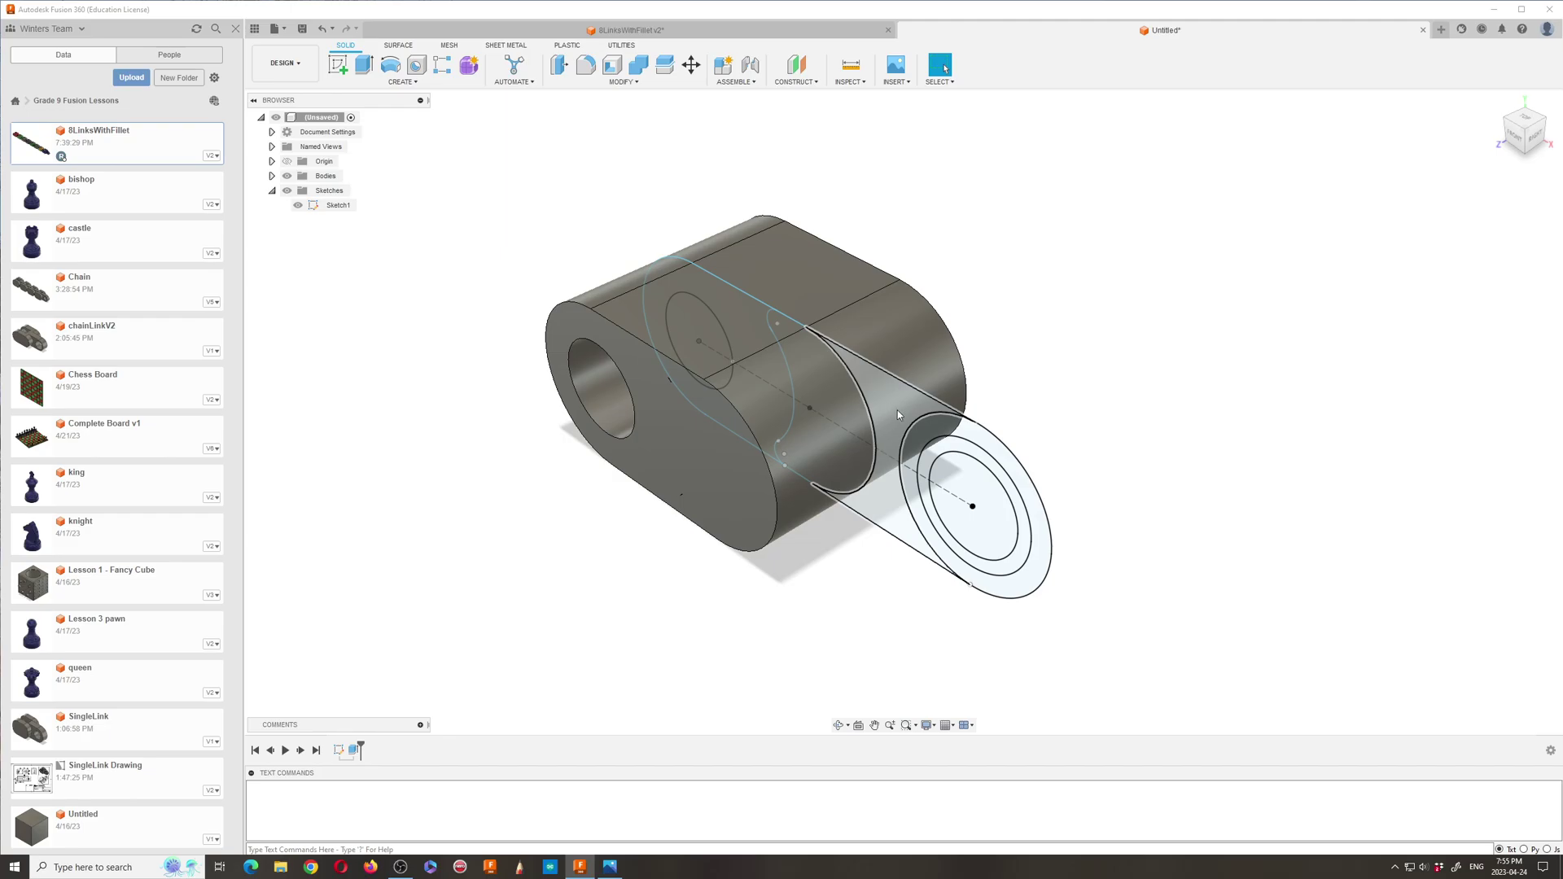
{"action": "key", "text": "e"}
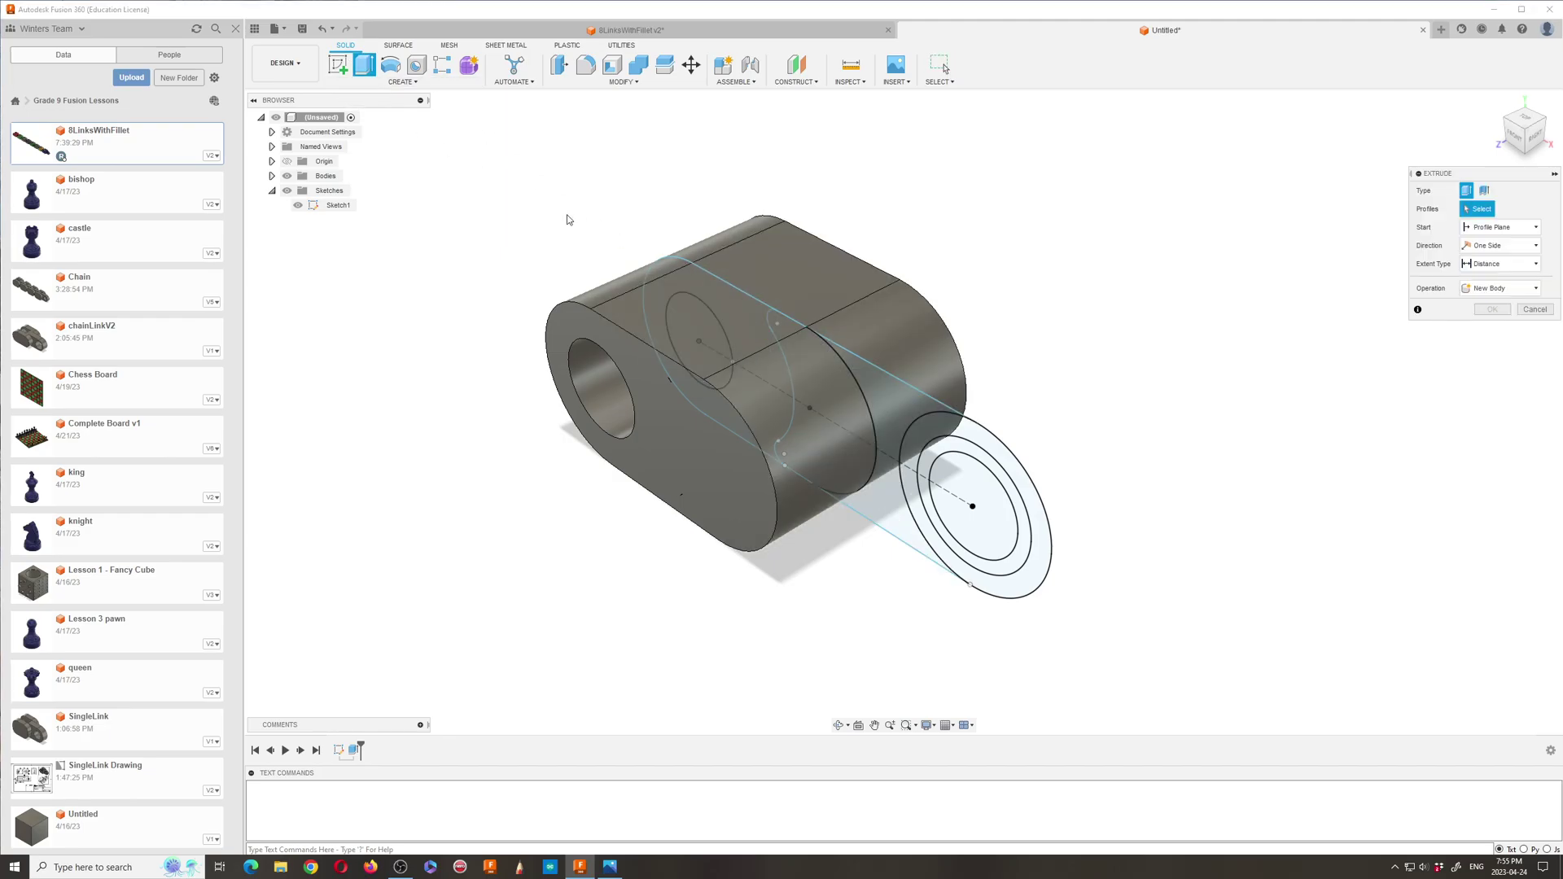
{"action": "left_click", "coordinate": [899, 397]}
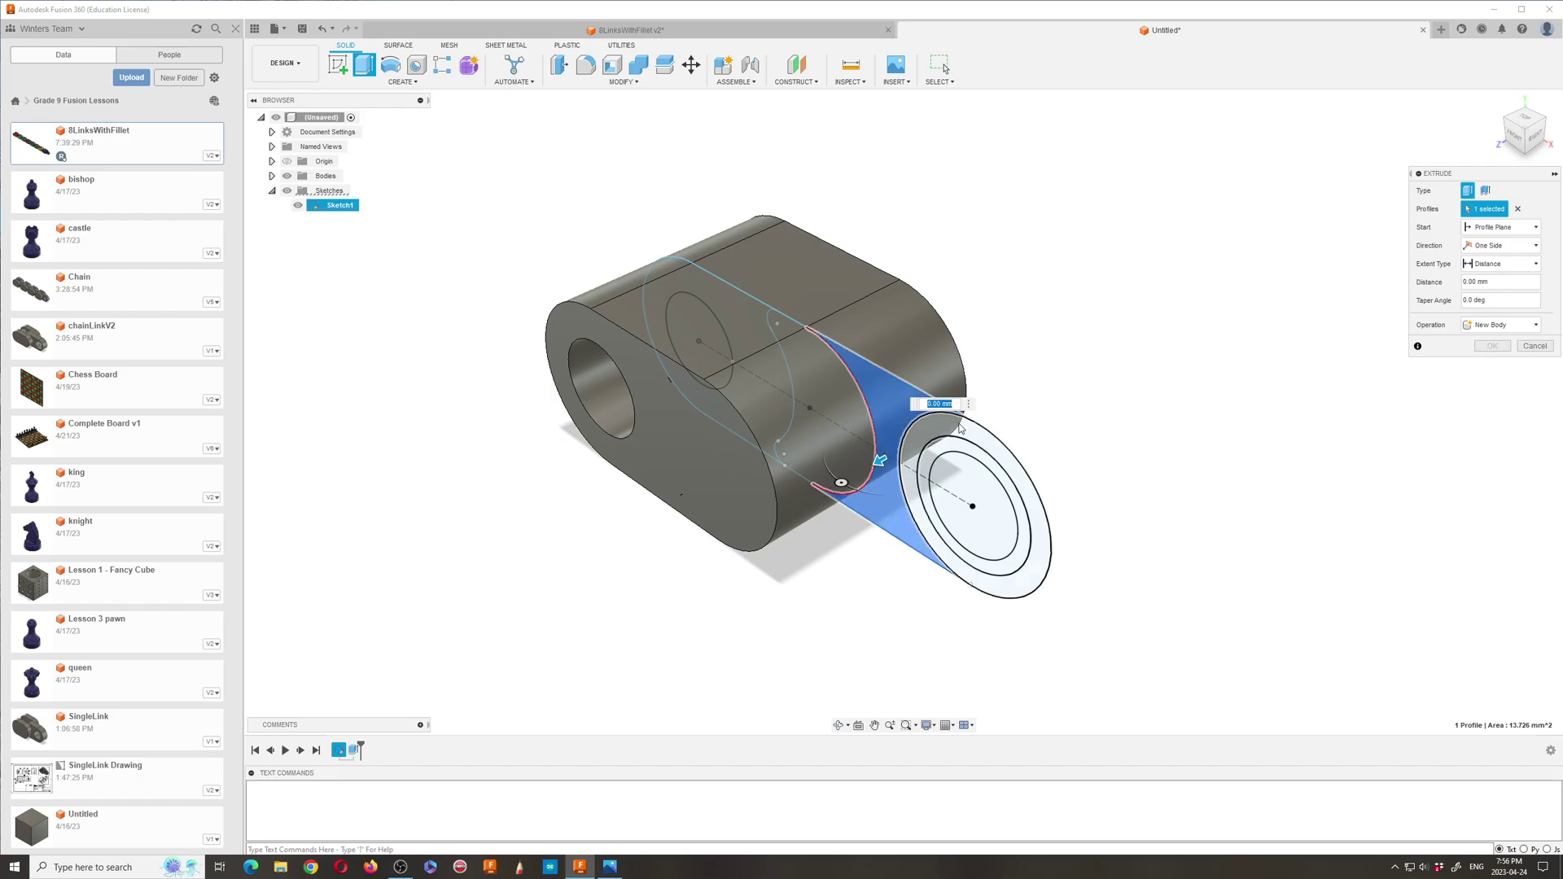
{"action": "left_click", "coordinate": [1014, 465]}
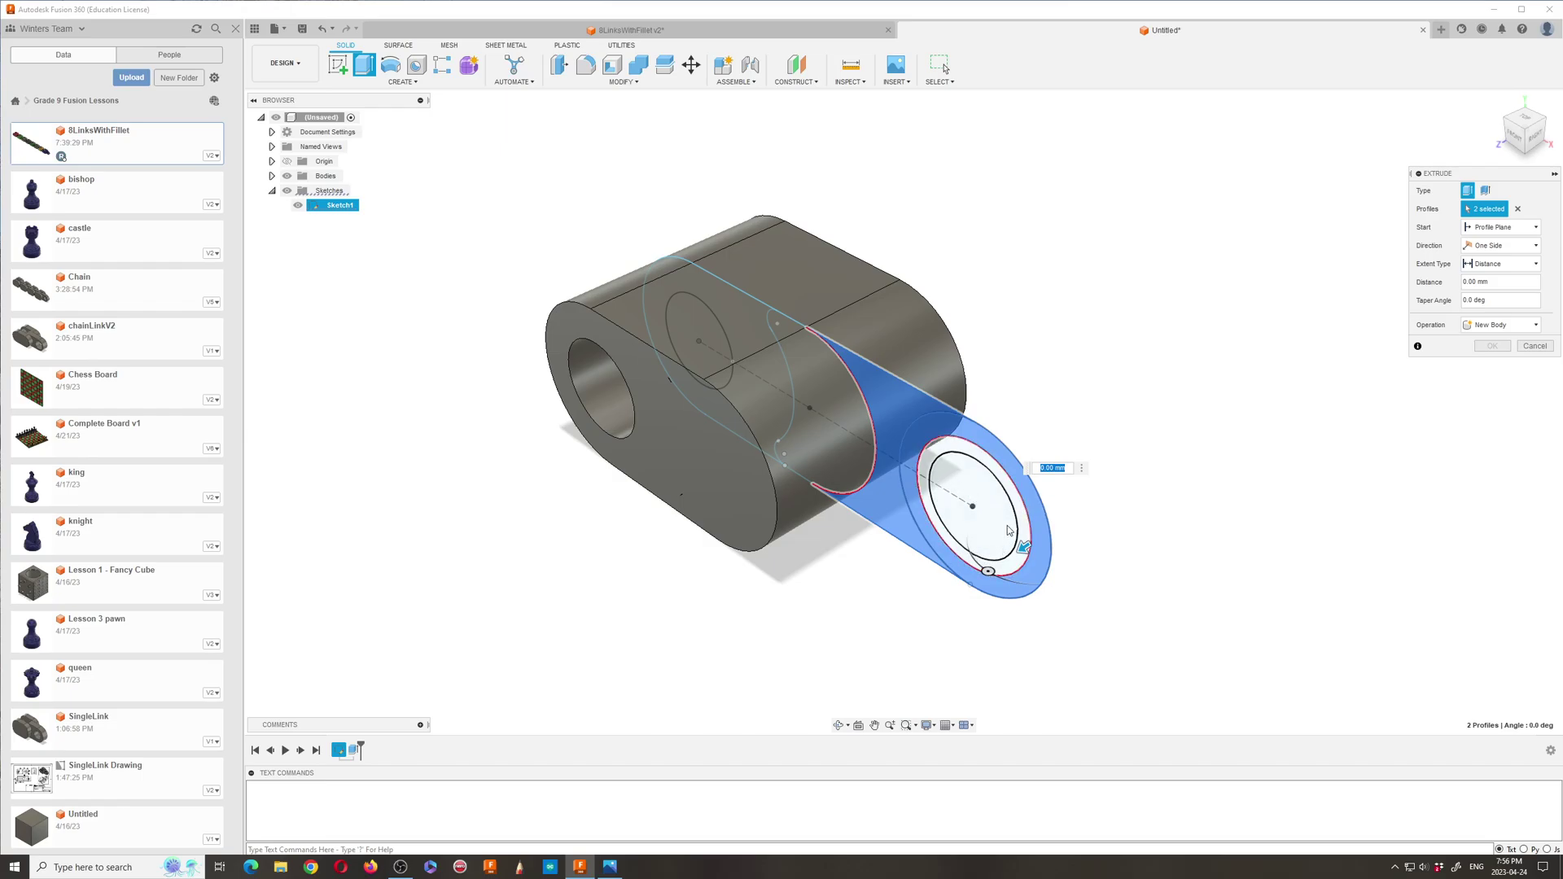
Step: Extrude the ring end symmetrically by 1.45 mm, joined to the existing link body
{"action": "scroll", "coordinate": [1008, 530], "scroll_direction": "up", "scroll_amount": 3}
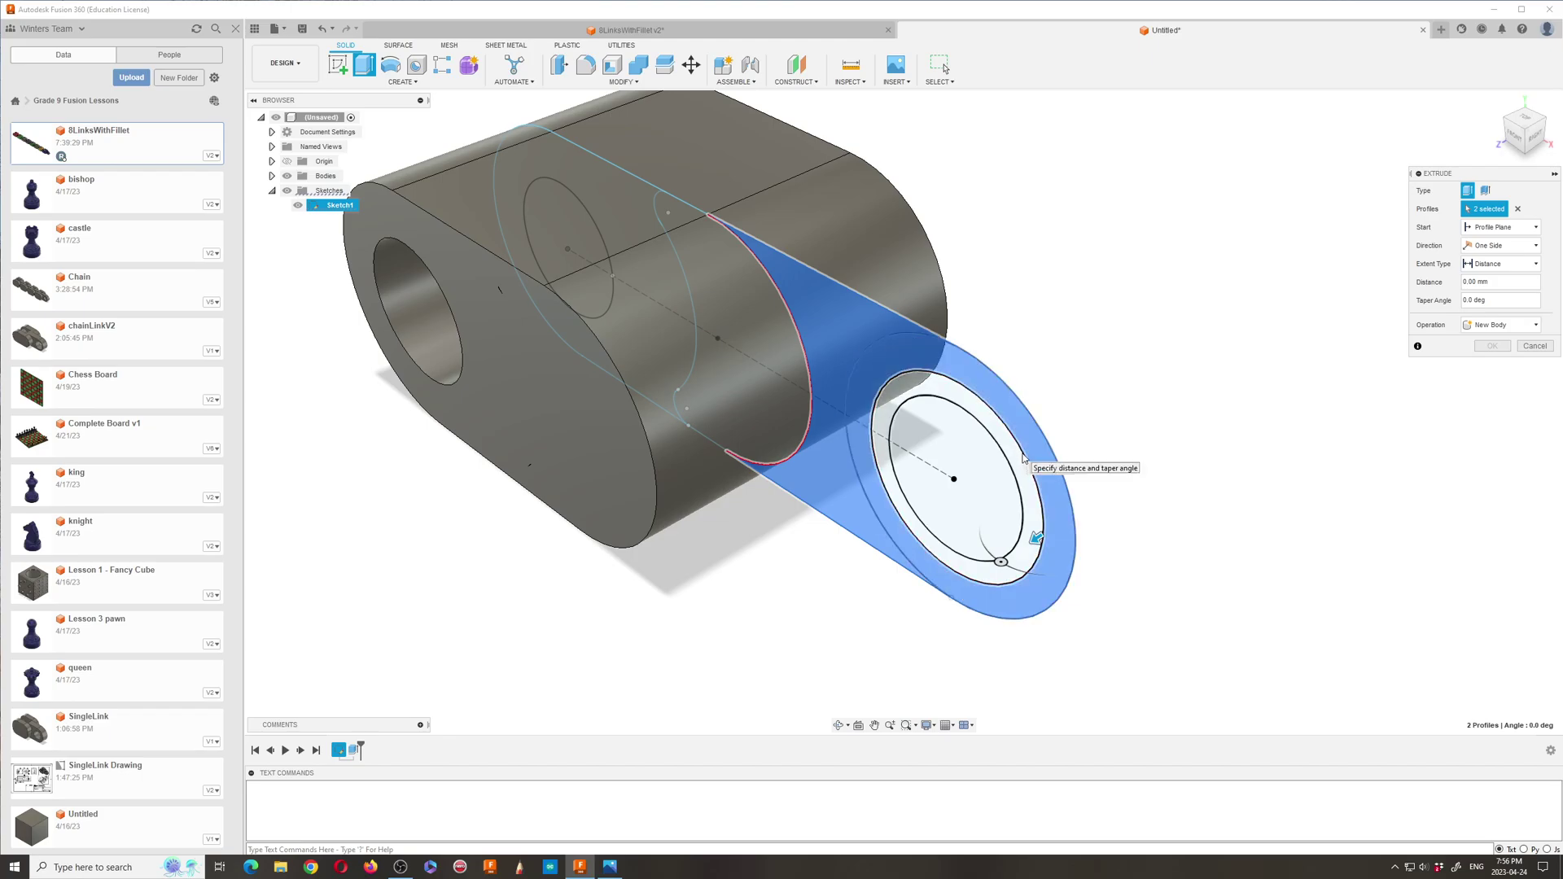
{"action": "left_click", "coordinate": [1500, 245]}
{"action": "left_click", "coordinate": [1502, 286]}
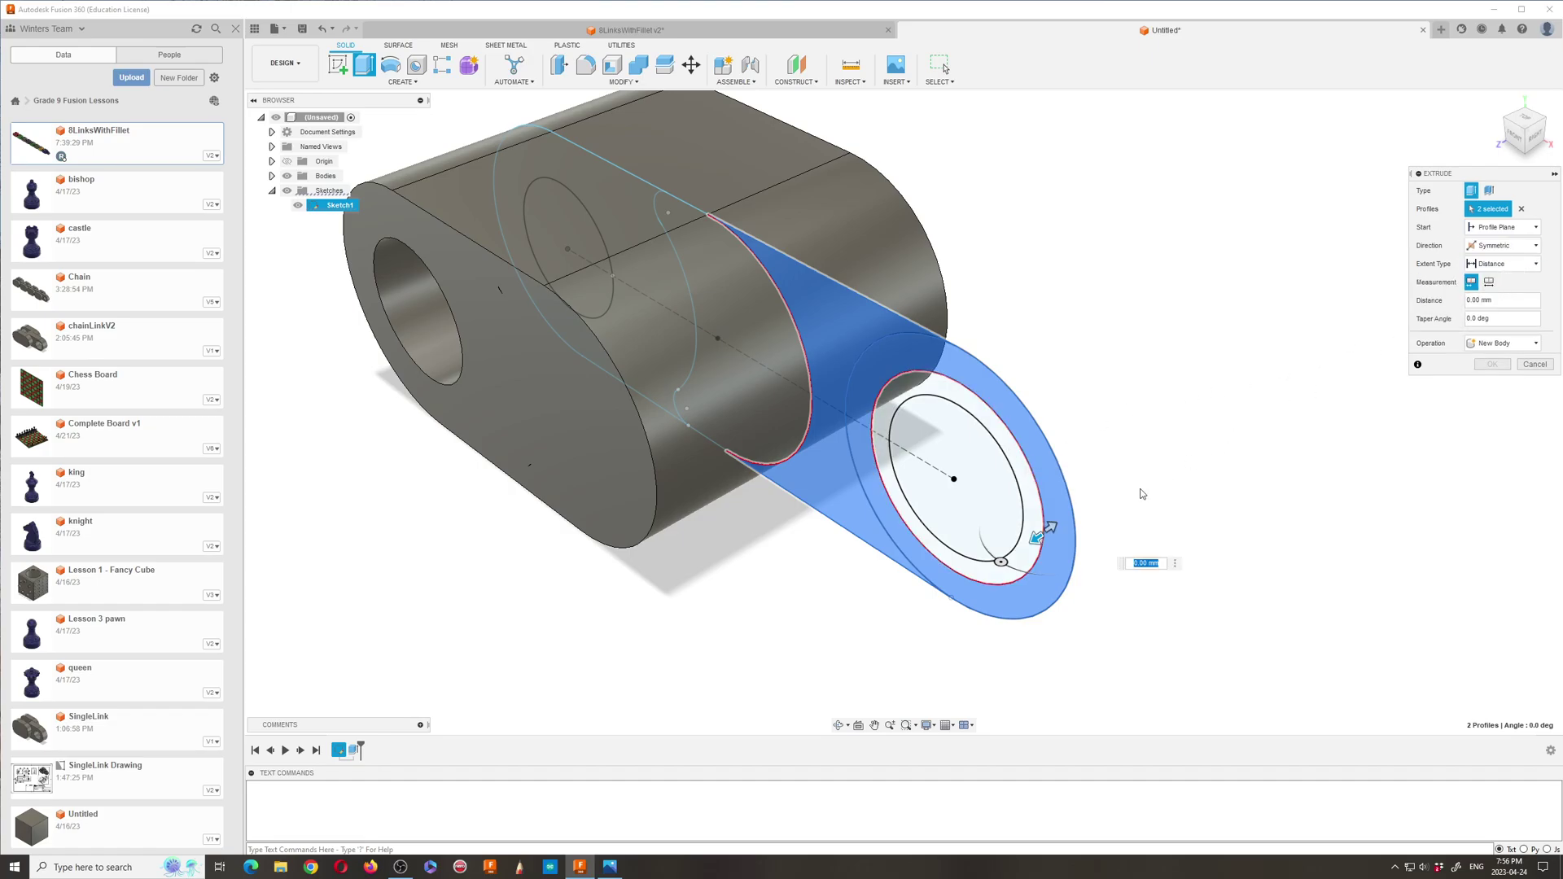
{"action": "left_click_drag", "start_coordinate": [1036, 537], "coordinate": [1099, 493]}
{"action": "left_click", "coordinate": [1524, 116]}
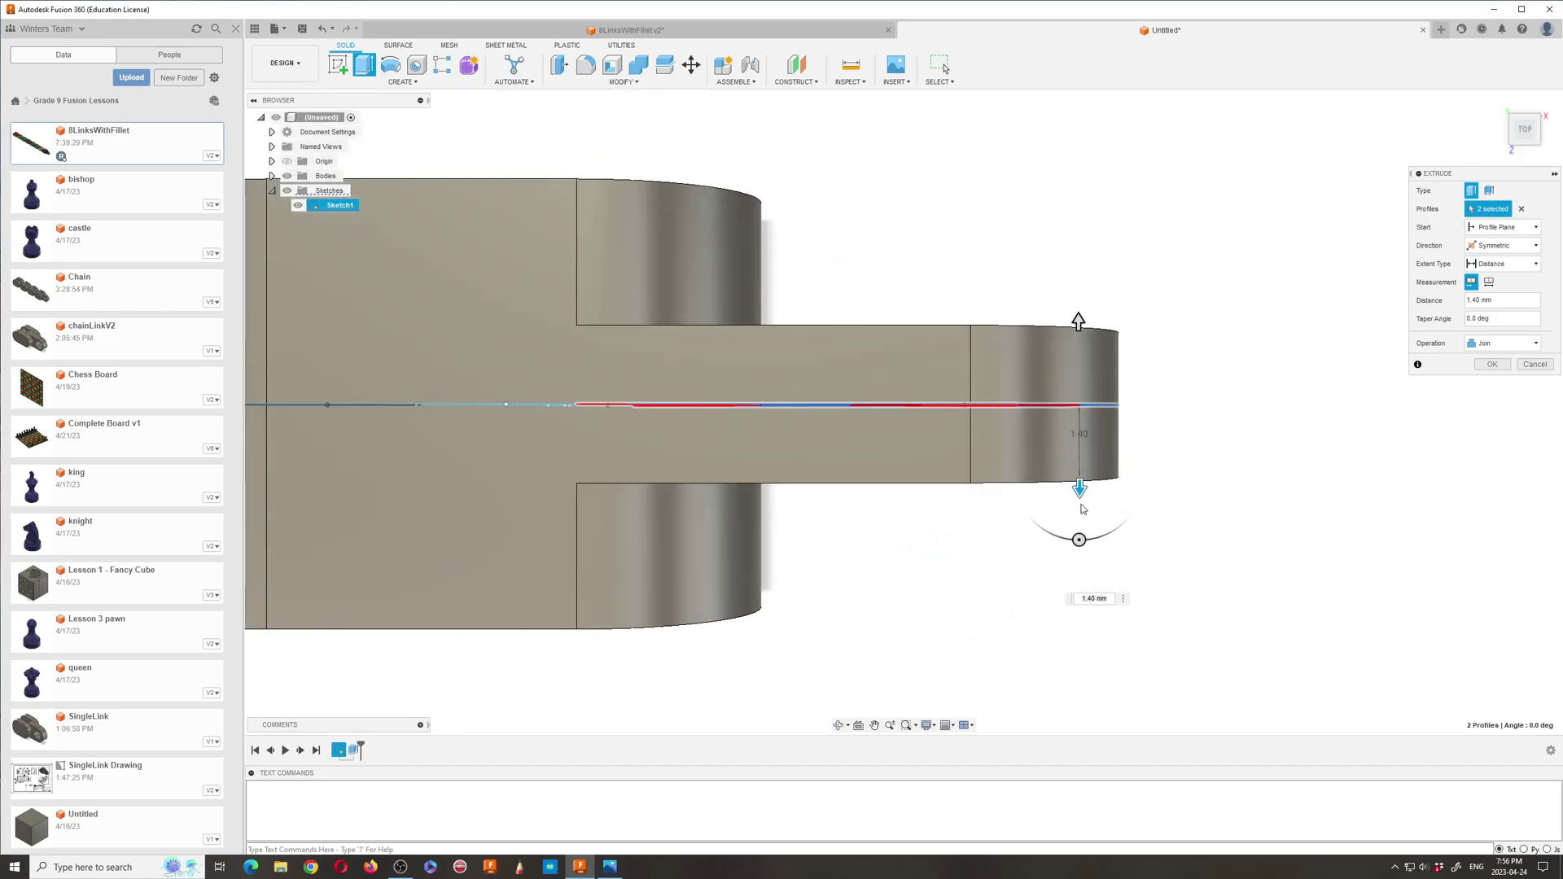
{"action": "left_click_drag", "start_coordinate": [1080, 489], "coordinate": [1081, 503]}
{"action": "scroll", "coordinate": [1181, 421], "scroll_direction": "down", "scroll_amount": 2}
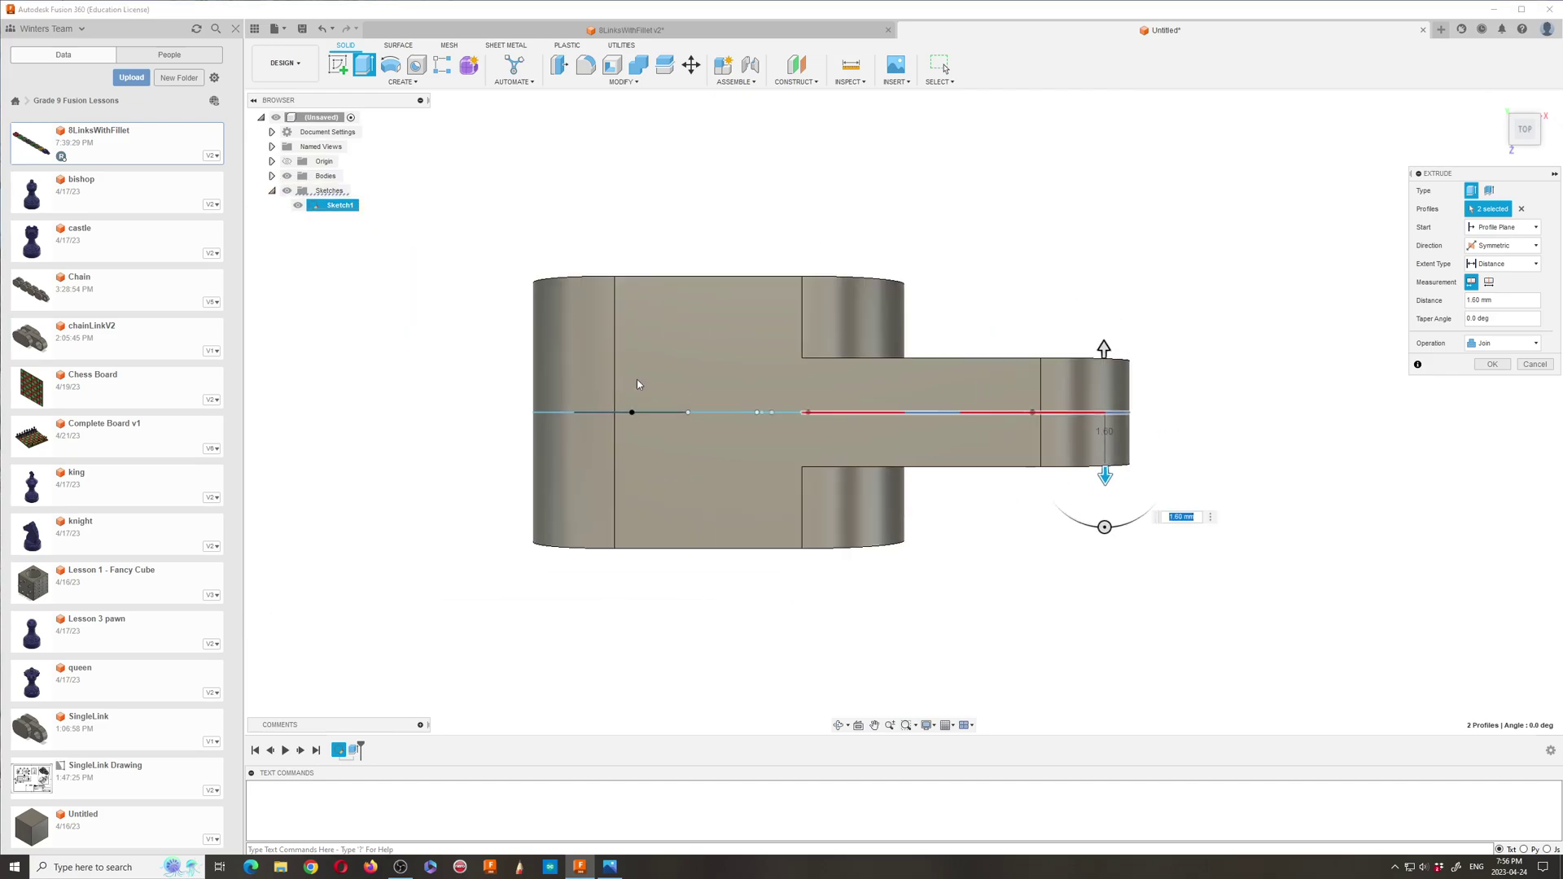
{"action": "scroll", "coordinate": [1224, 476], "scroll_direction": "up", "scroll_amount": 2}
{"action": "scroll", "coordinate": [889, 419], "scroll_direction": "up", "scroll_amount": 1}
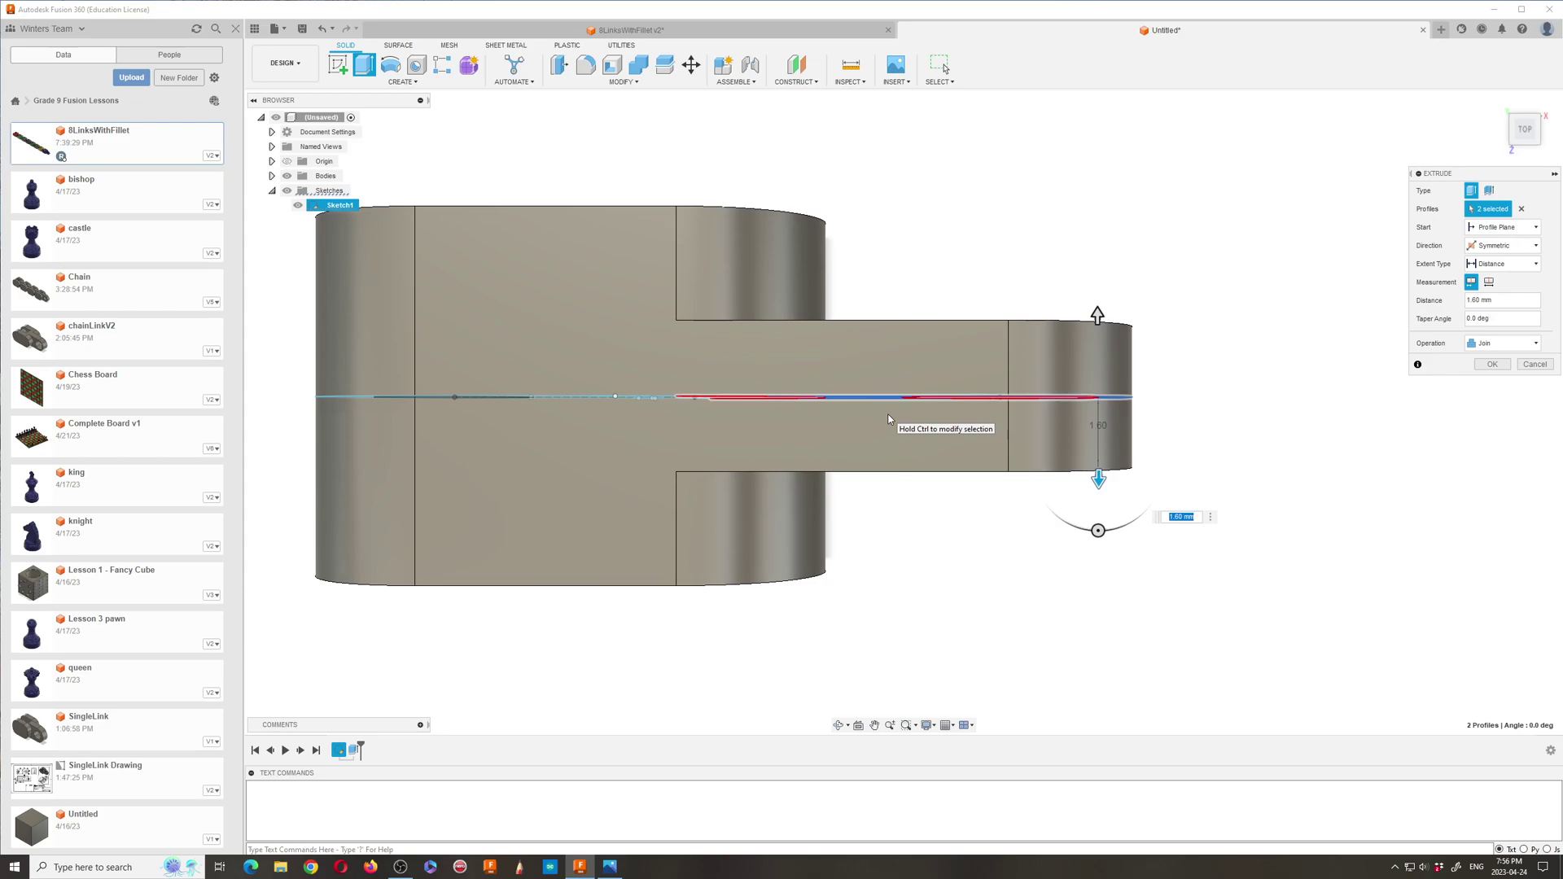
{"action": "left_click_drag", "start_coordinate": [1182, 518], "coordinate": [1173, 517]}
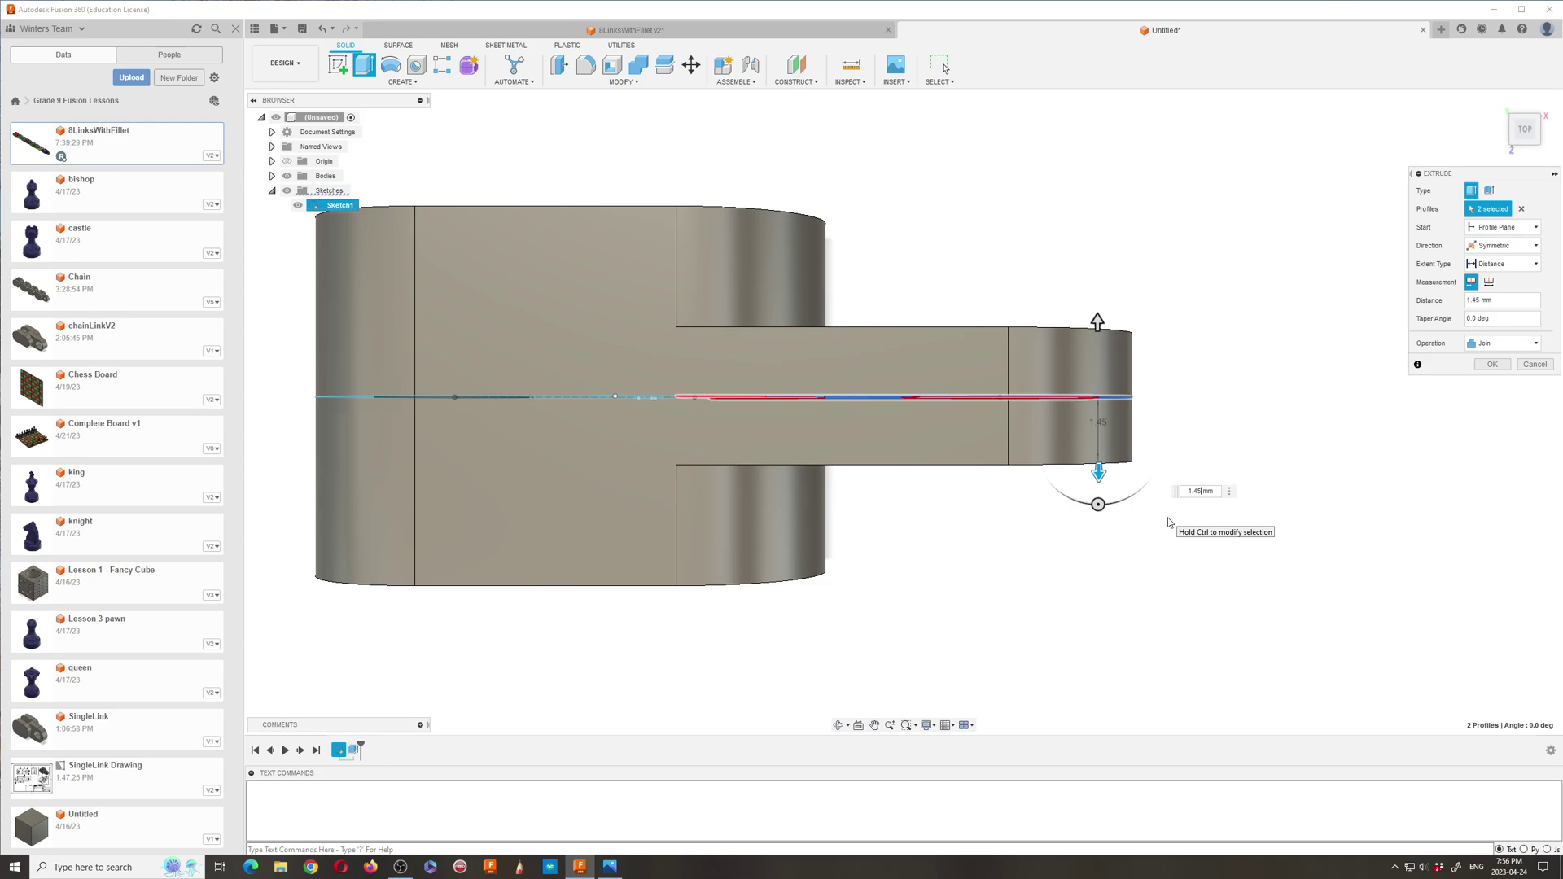
{"action": "key", "text": "Return"}
{"action": "left_click", "coordinate": [838, 725]}
Step: Hide the body and start a symmetric extrusion of the left end sketch profile
{"action": "left_click_drag", "start_coordinate": [837, 684], "coordinate": [881, 499]}
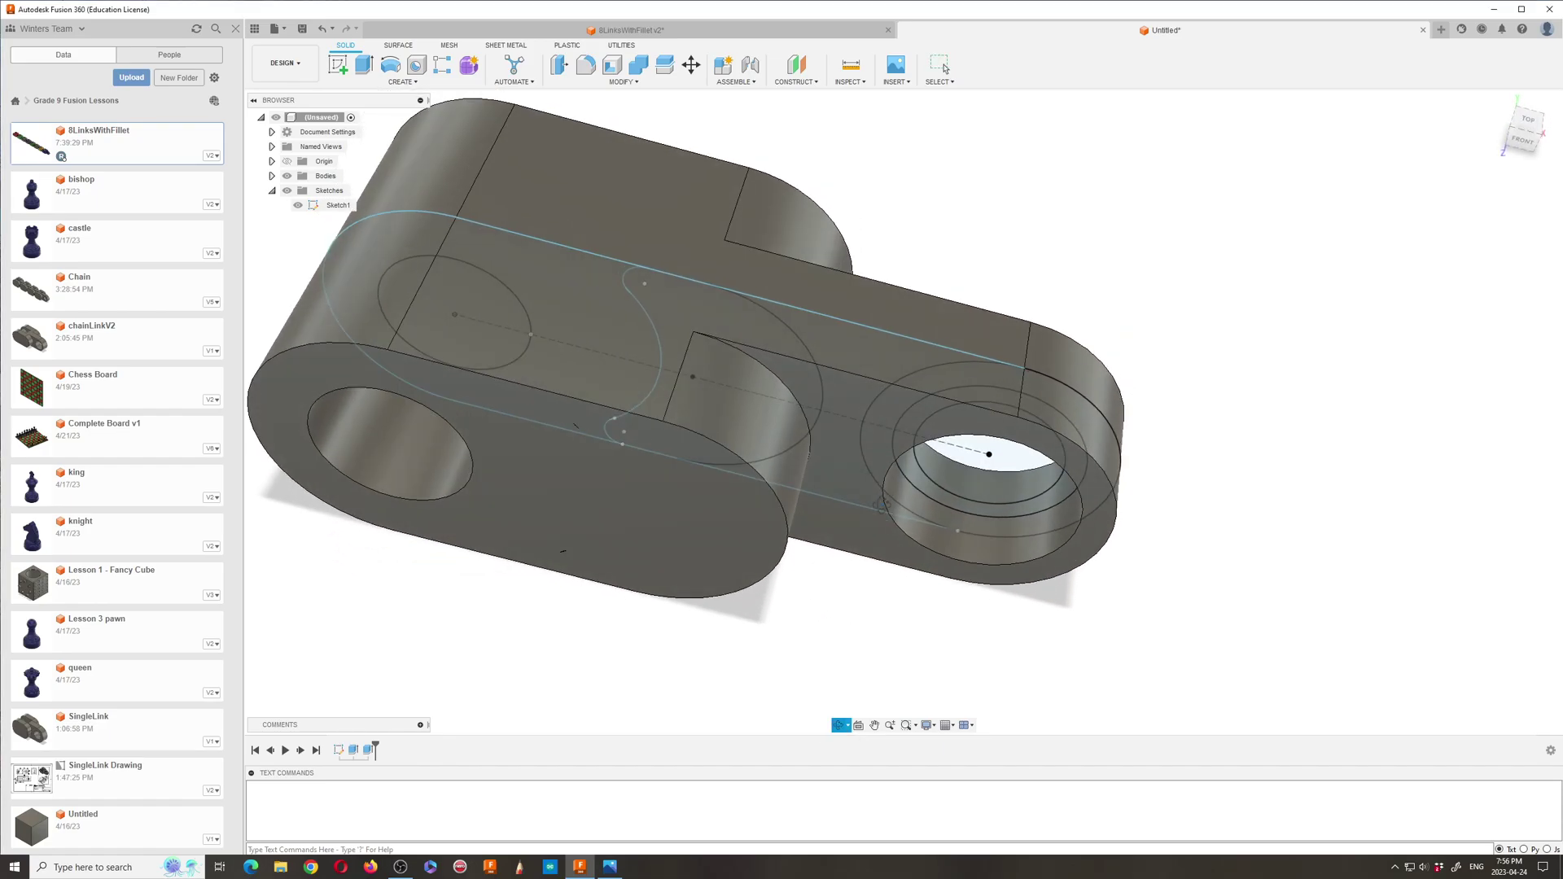
{"action": "scroll", "coordinate": [1197, 468], "scroll_direction": "down", "scroll_amount": 3}
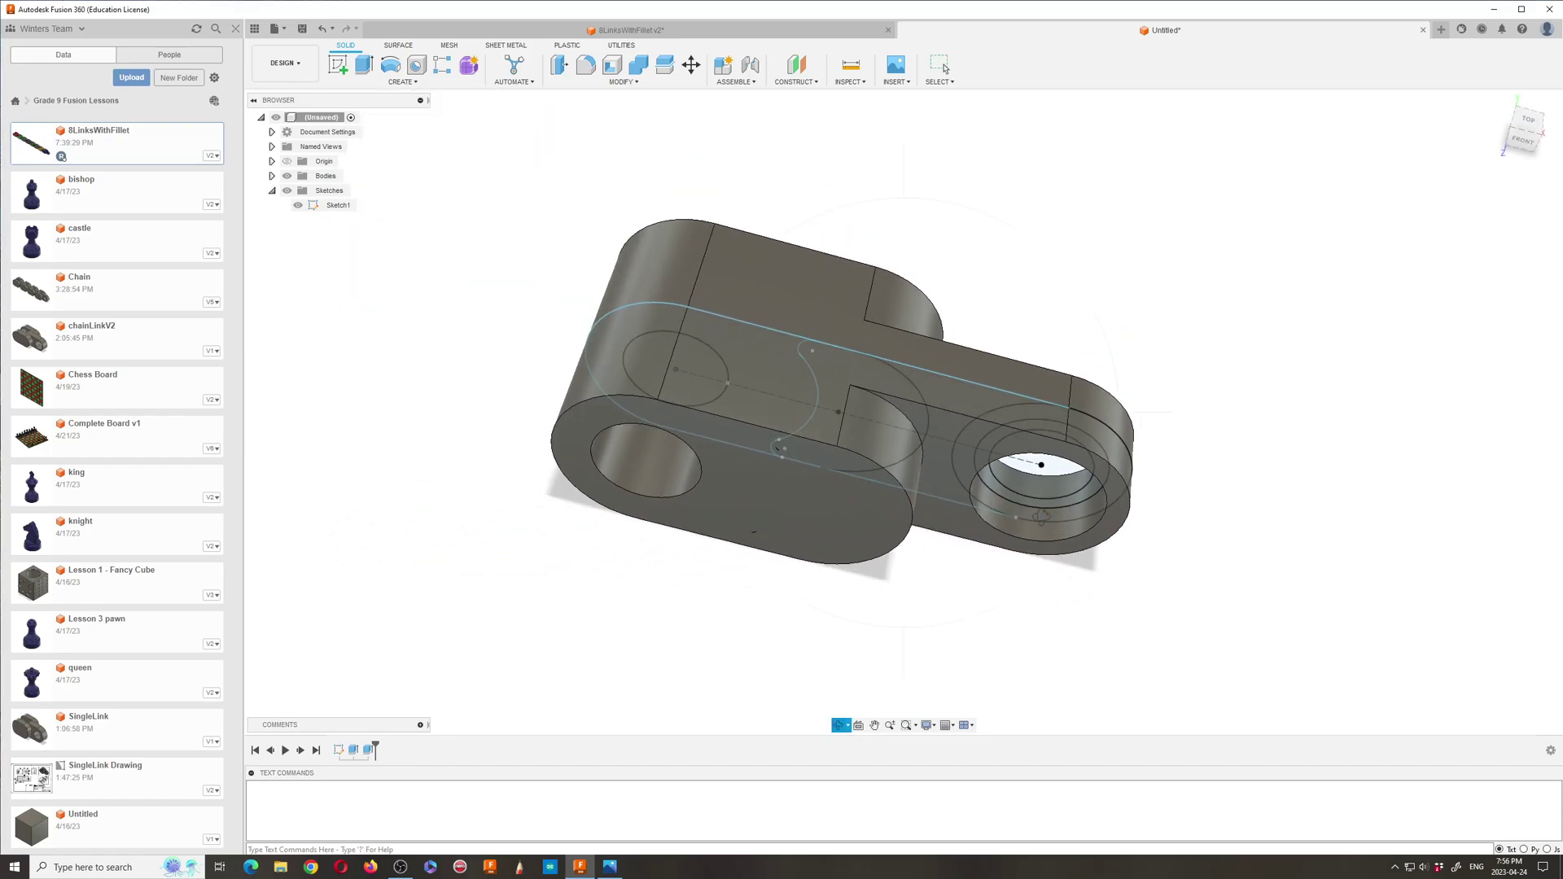
{"action": "left_click_drag", "start_coordinate": [896, 423], "coordinate": [716, 401]}
{"action": "scroll", "coordinate": [635, 359], "scroll_direction": "up", "scroll_amount": 2}
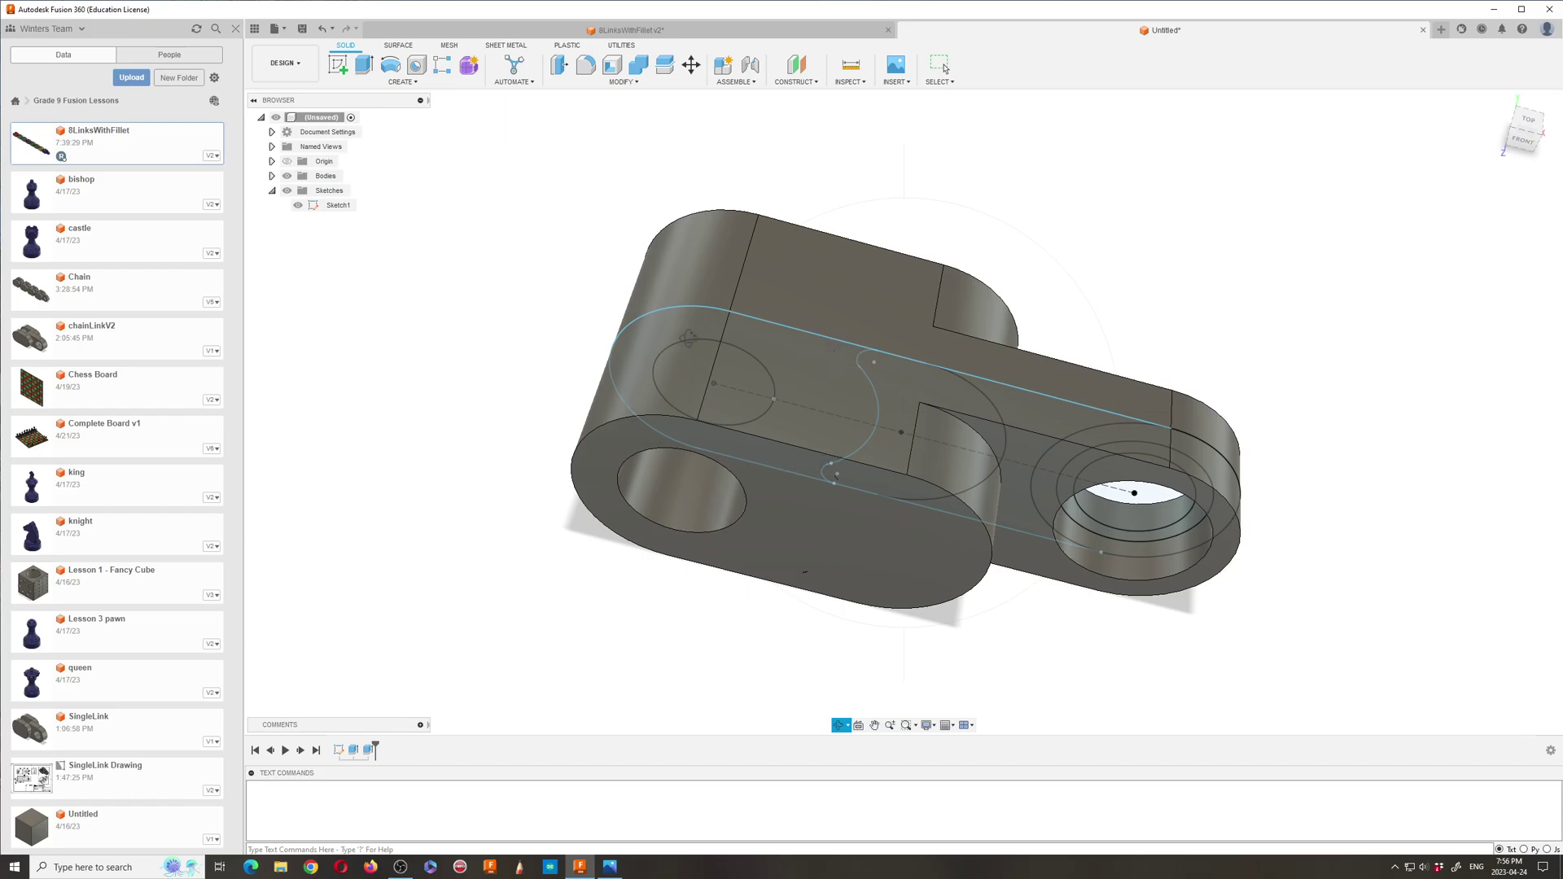
{"action": "left_click", "coordinate": [288, 176]}
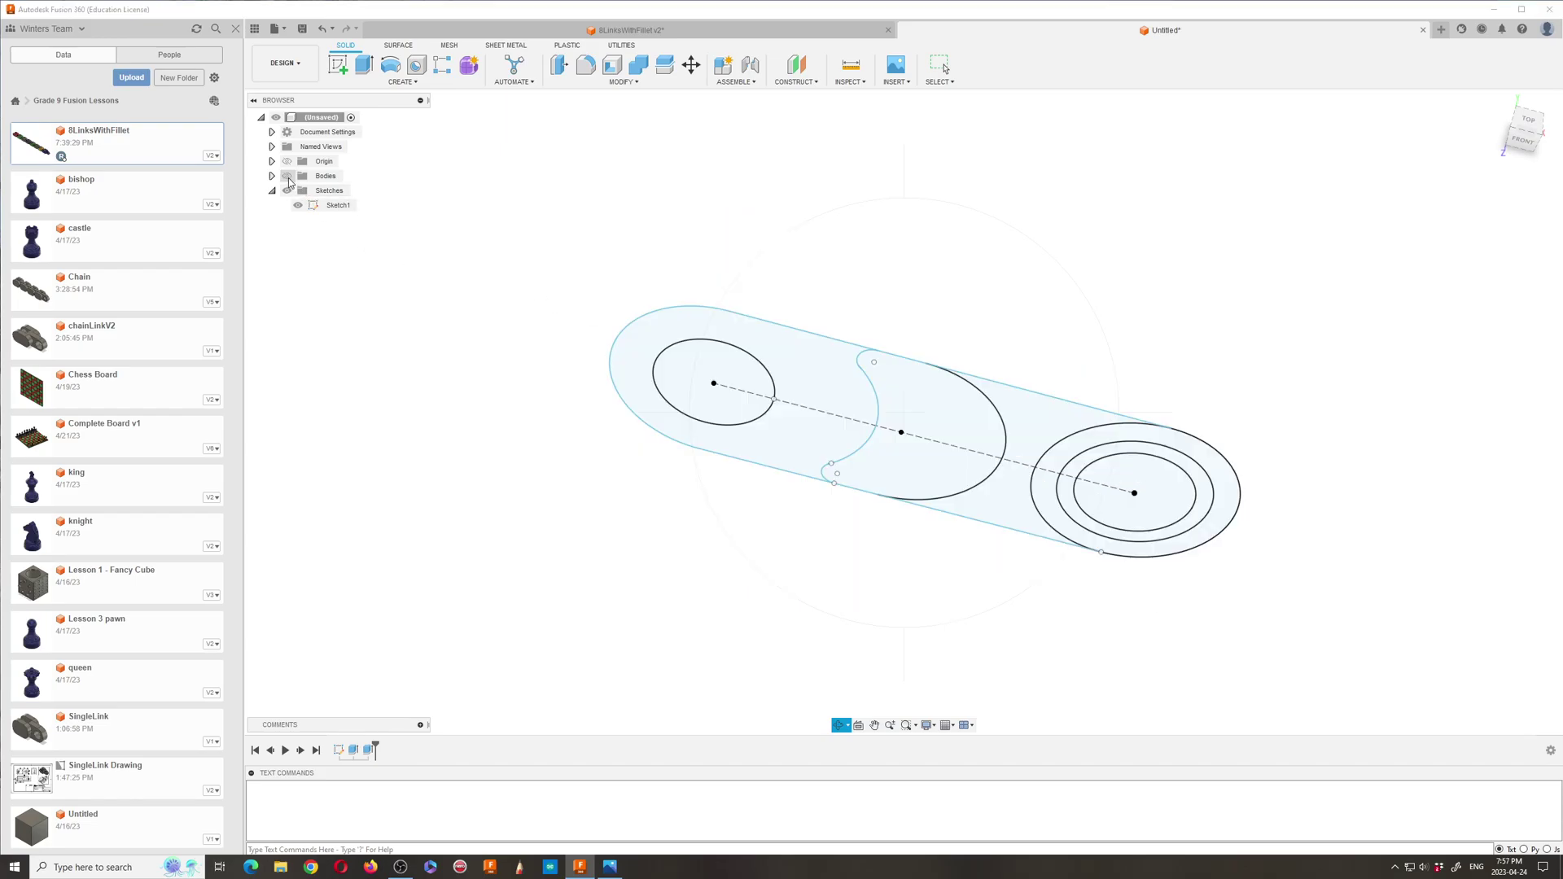
{"action": "left_click", "coordinate": [364, 64]}
{"action": "left_click", "coordinate": [811, 377]}
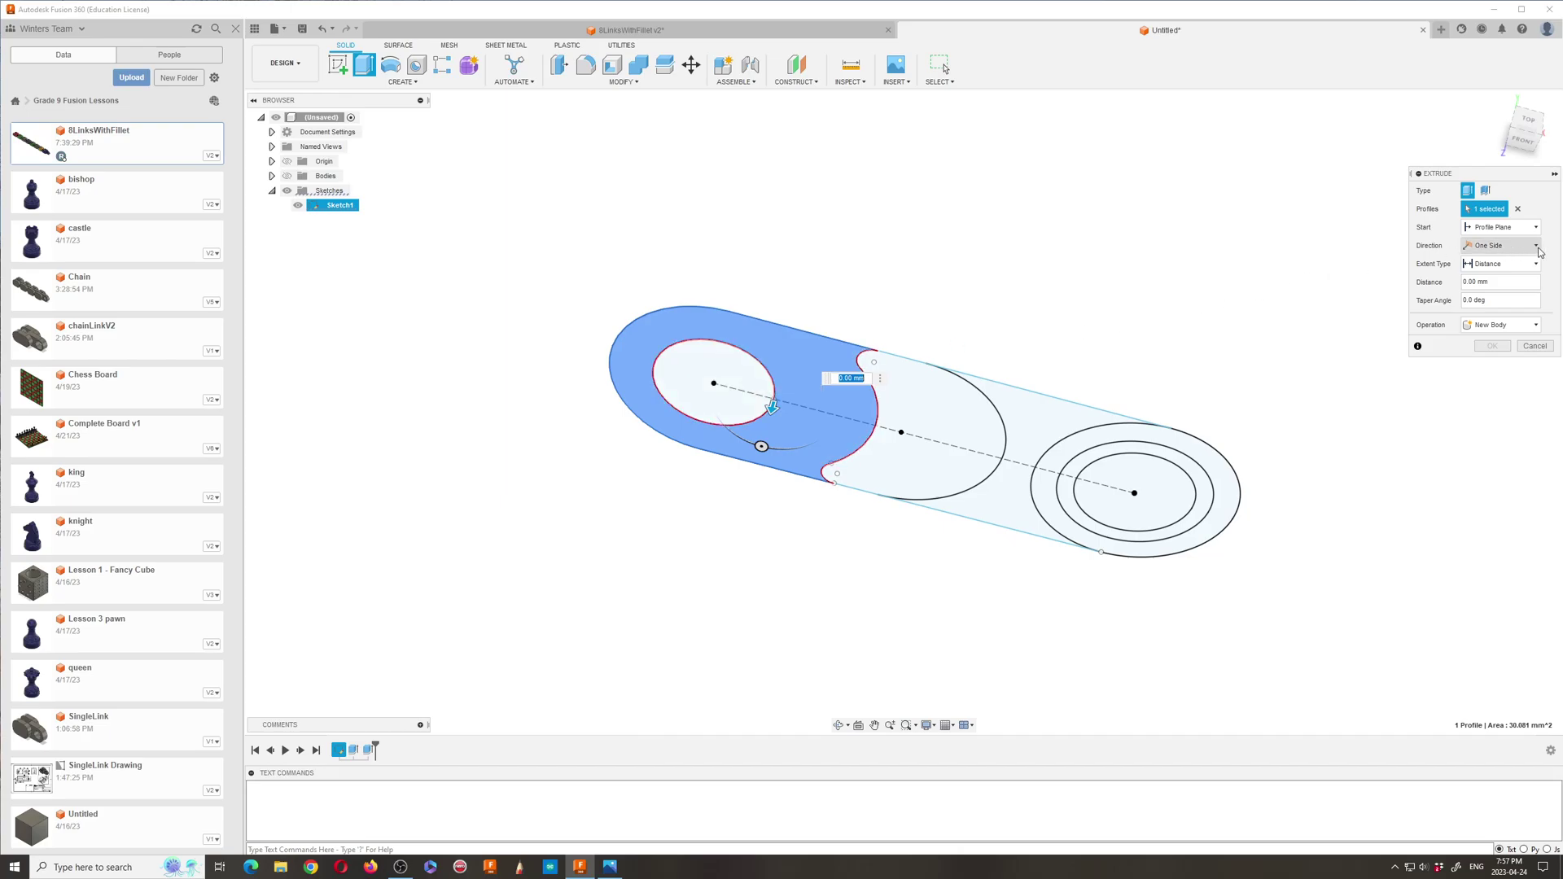
{"action": "left_click", "coordinate": [1539, 253]}
{"action": "left_click", "coordinate": [1492, 286]}
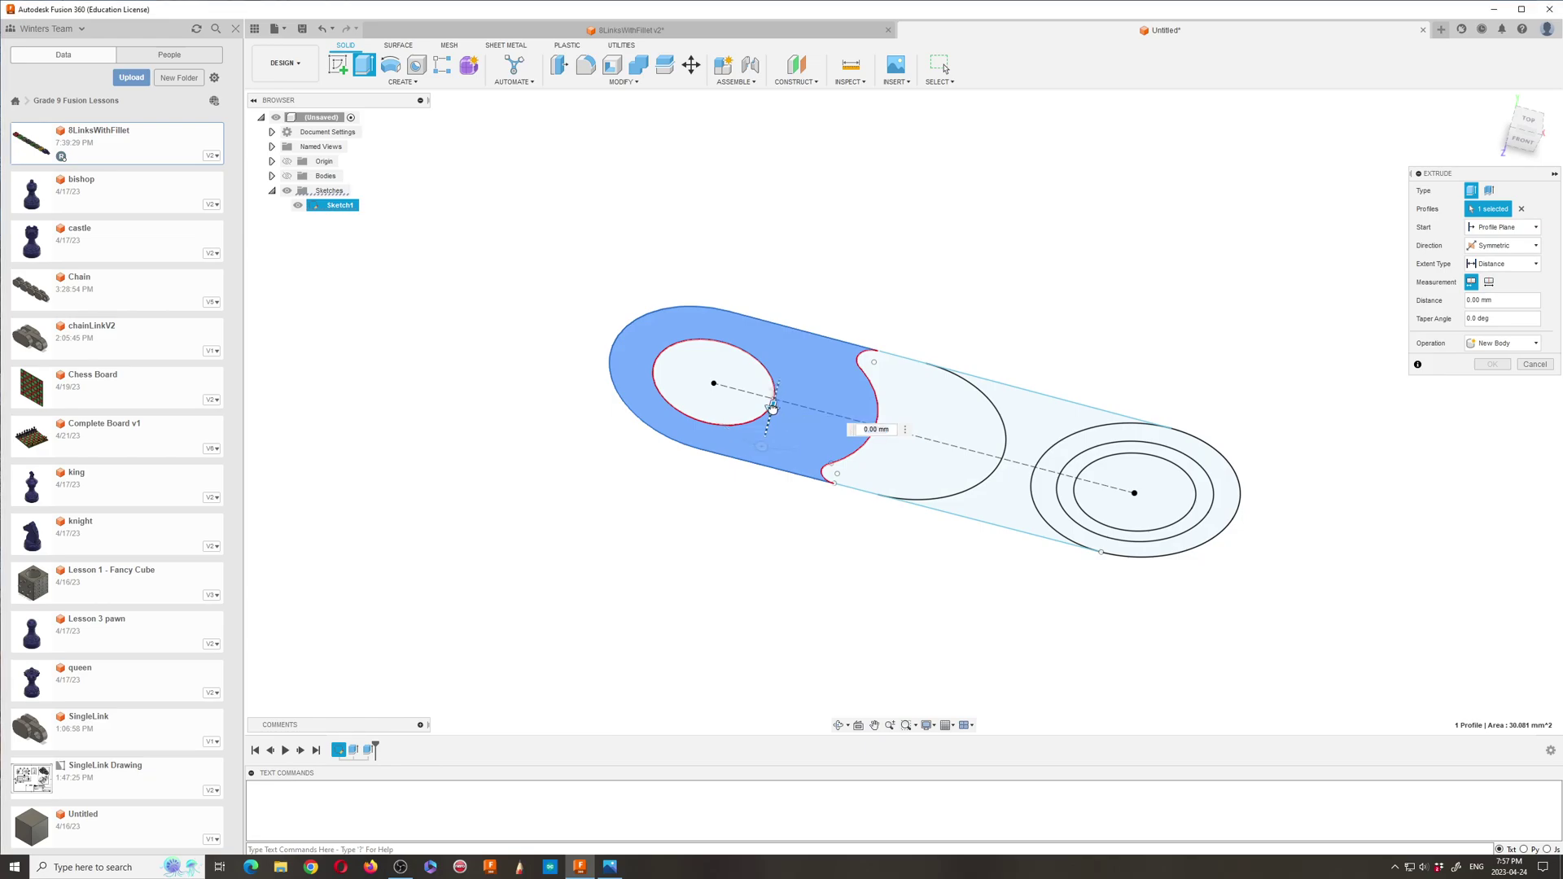
Step: Make the extrusion a 1.55 mm Cut, show the body again and check the preview
{"action": "left_click_drag", "start_coordinate": [773, 404], "coordinate": [761, 445]}
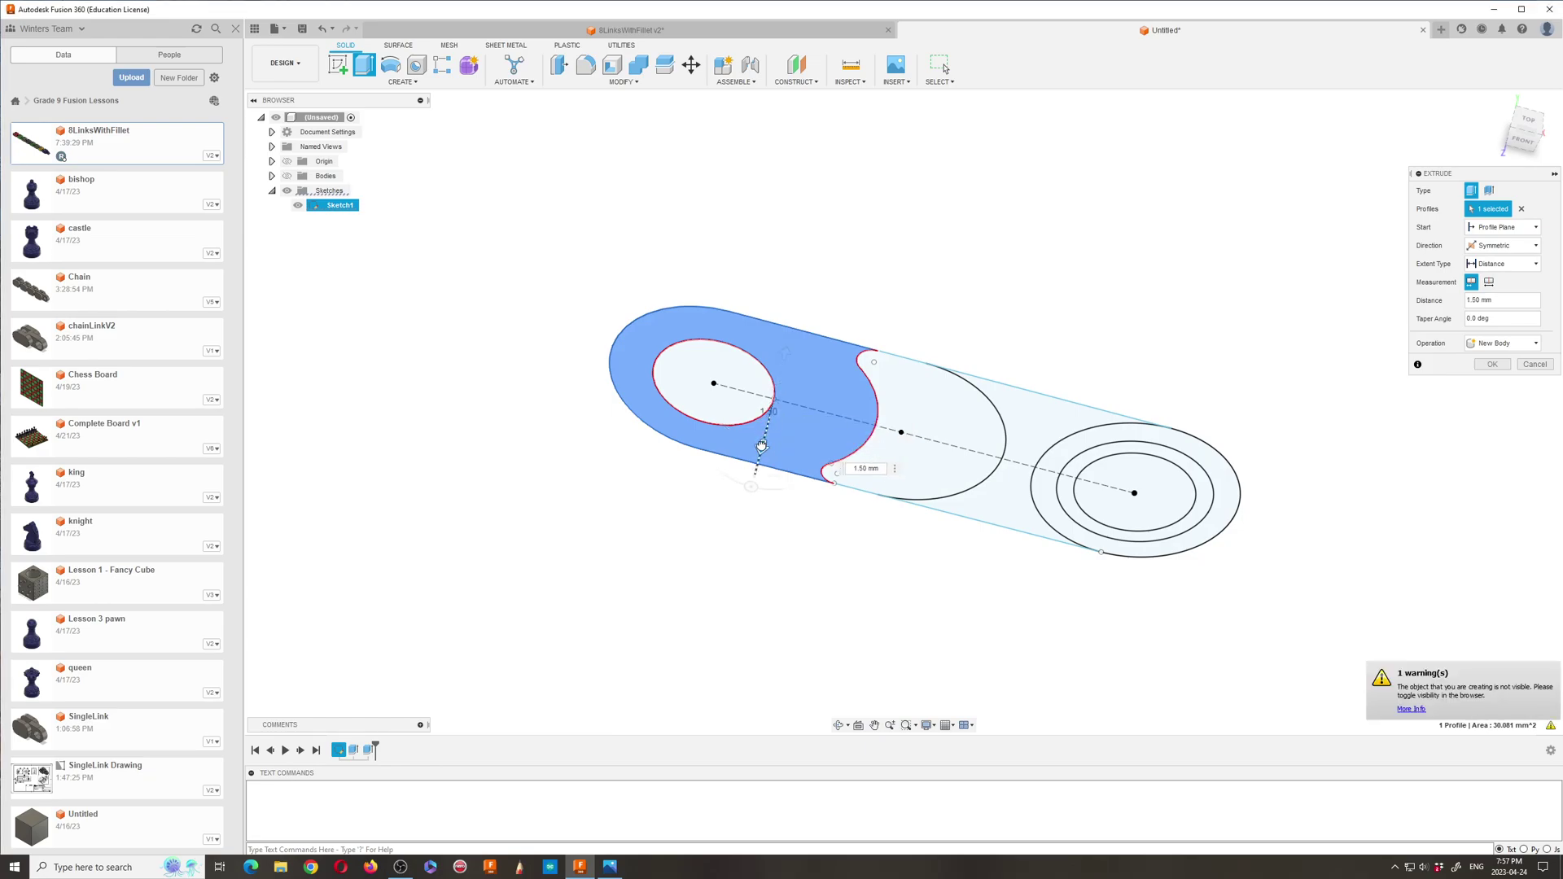
{"action": "left_click", "coordinate": [863, 468]}
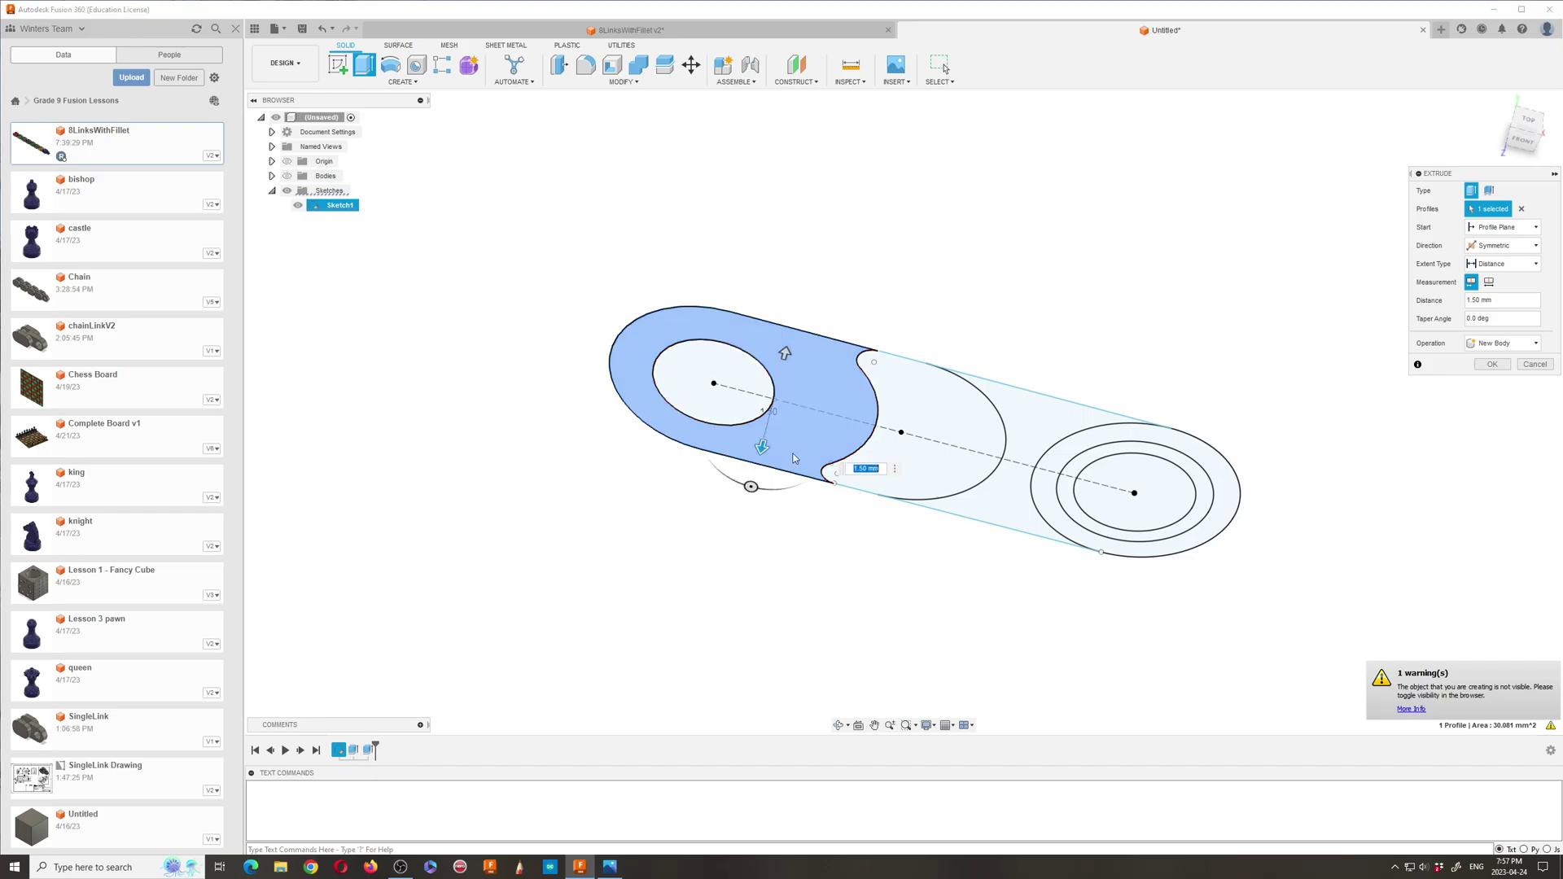
{"action": "left_click", "coordinate": [866, 469]}
{"action": "type", "text": "5"}
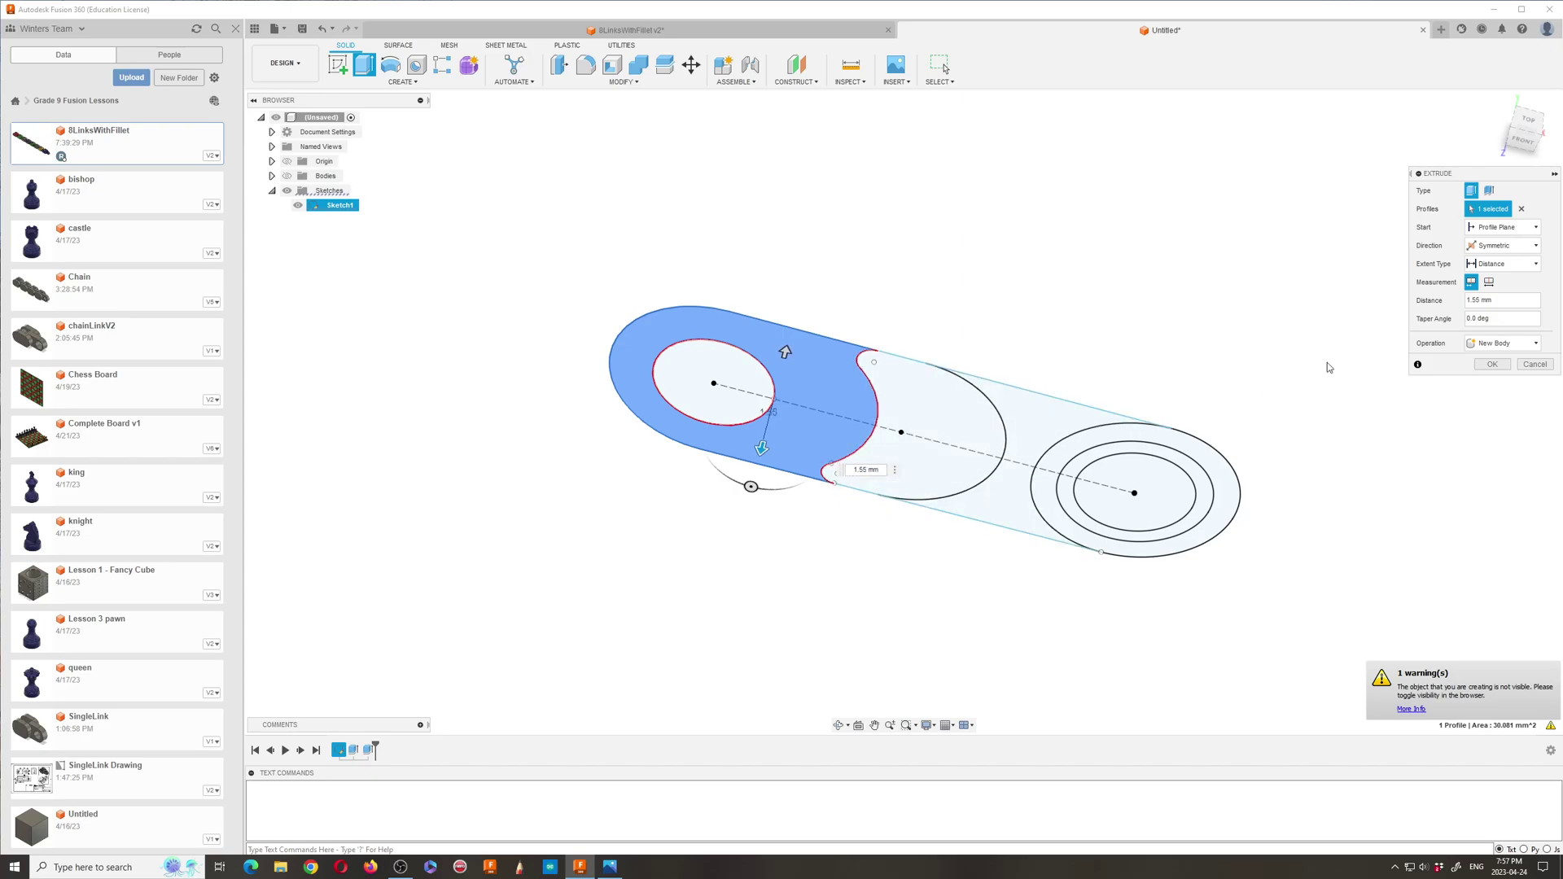
{"action": "left_click", "coordinate": [1534, 345]}
{"action": "left_click", "coordinate": [1485, 371]}
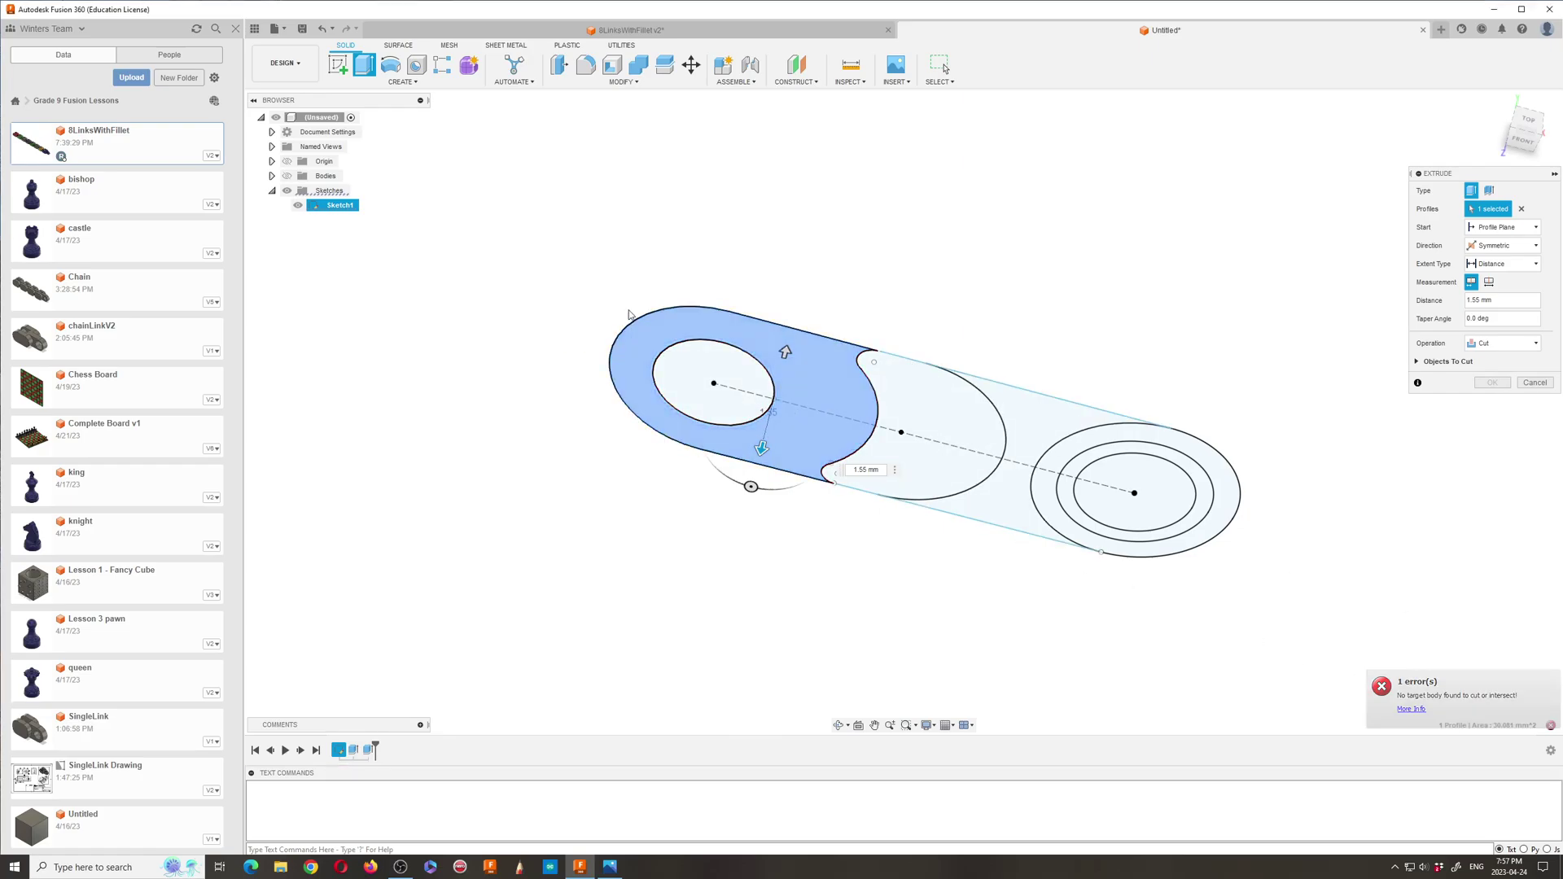
{"action": "left_click", "coordinate": [286, 175]}
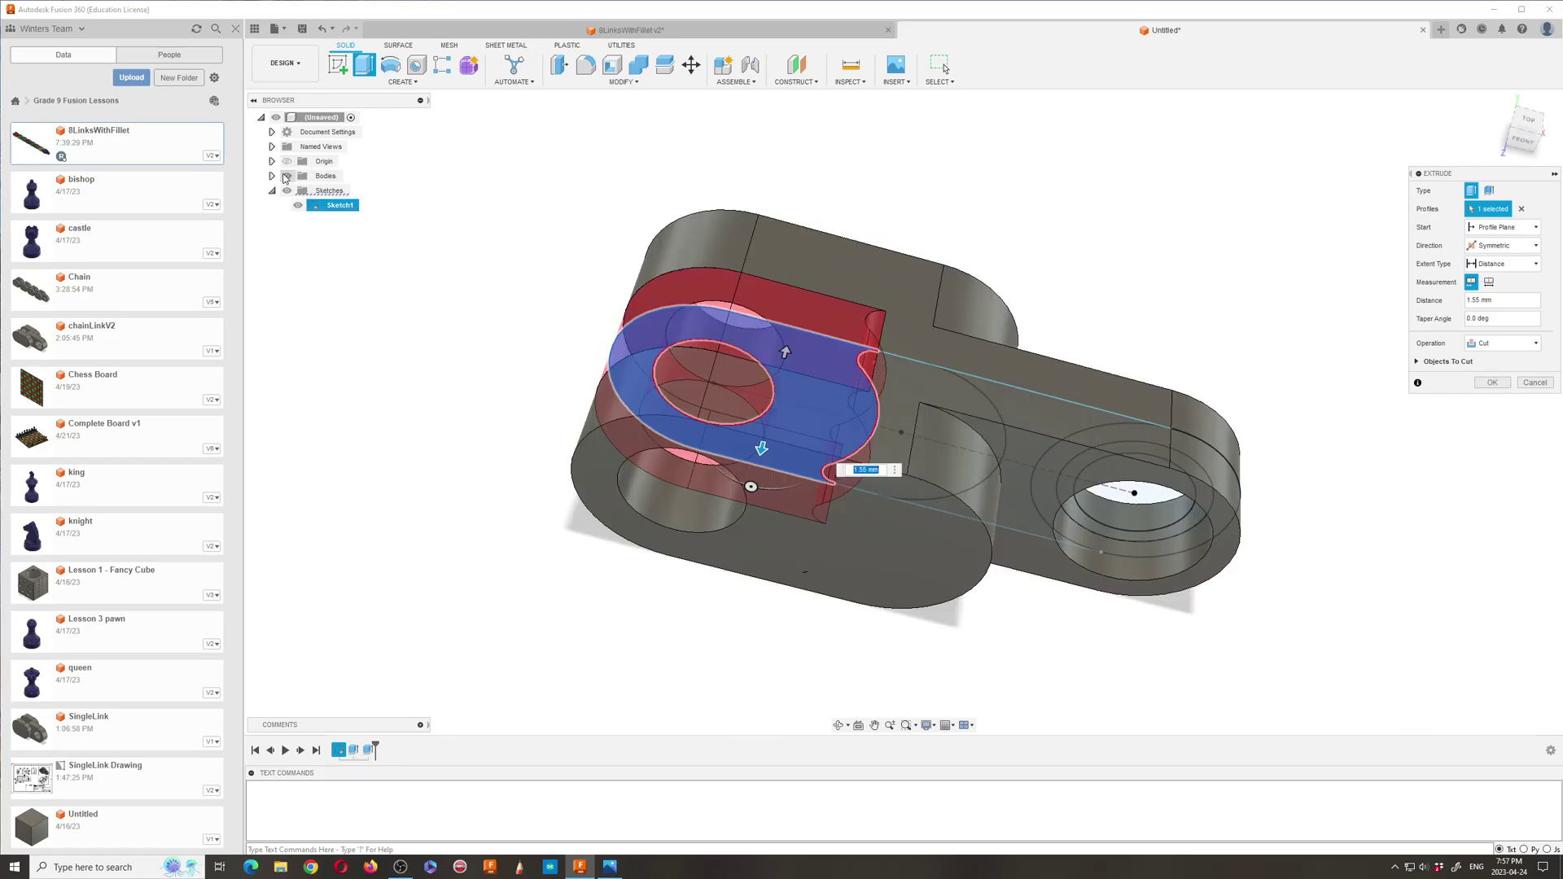
{"action": "left_click", "coordinate": [847, 725]}
{"action": "mouse_move", "coordinate": [813, 681]}
{"action": "left_mouse_down"}
{"action": "mouse_move", "coordinate": [868, 640]}
{"action": "mouse_move", "coordinate": [799, 670]}
{"action": "left_mouse_up"}
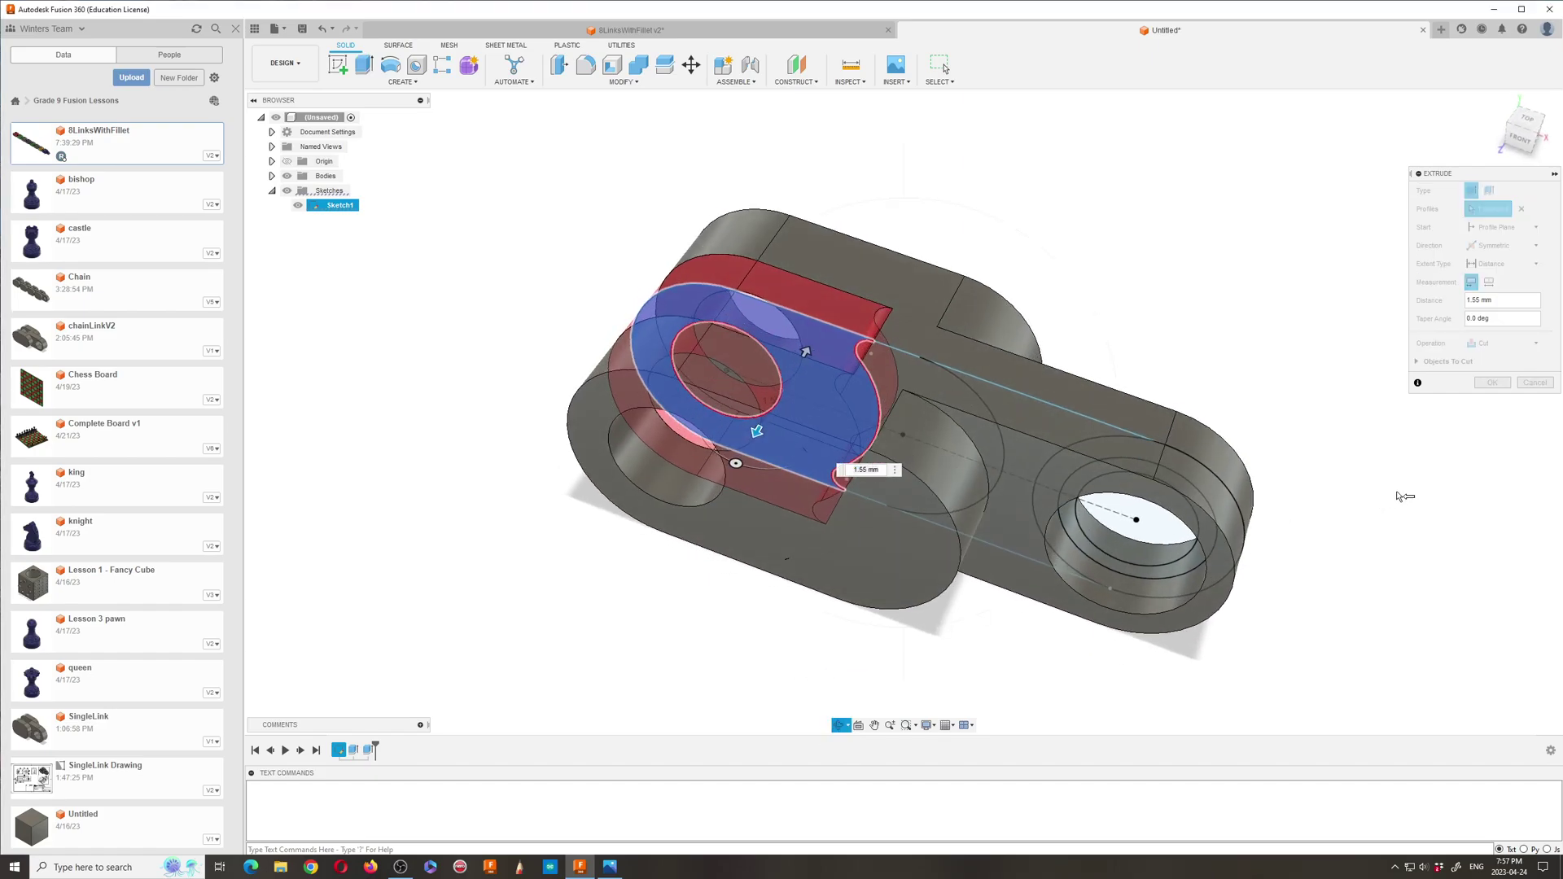
{"action": "key", "text": "Escape"}
{"action": "left_click", "coordinate": [1492, 383]}
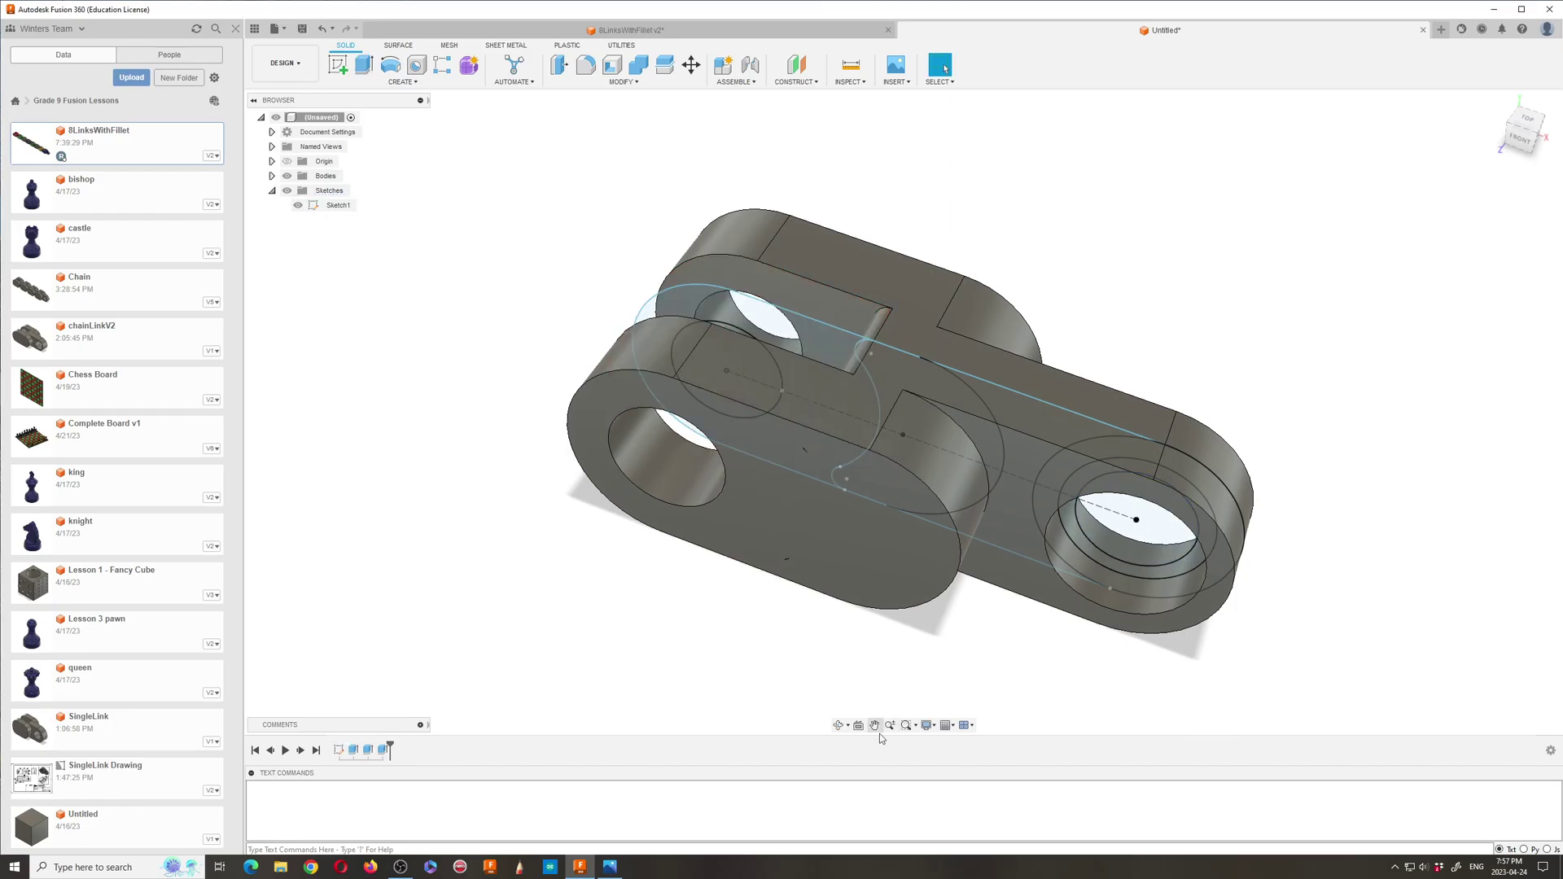
{"action": "left_click", "coordinate": [838, 724]}
{"action": "left_click_drag", "start_coordinate": [775, 476], "coordinate": [766, 536]}
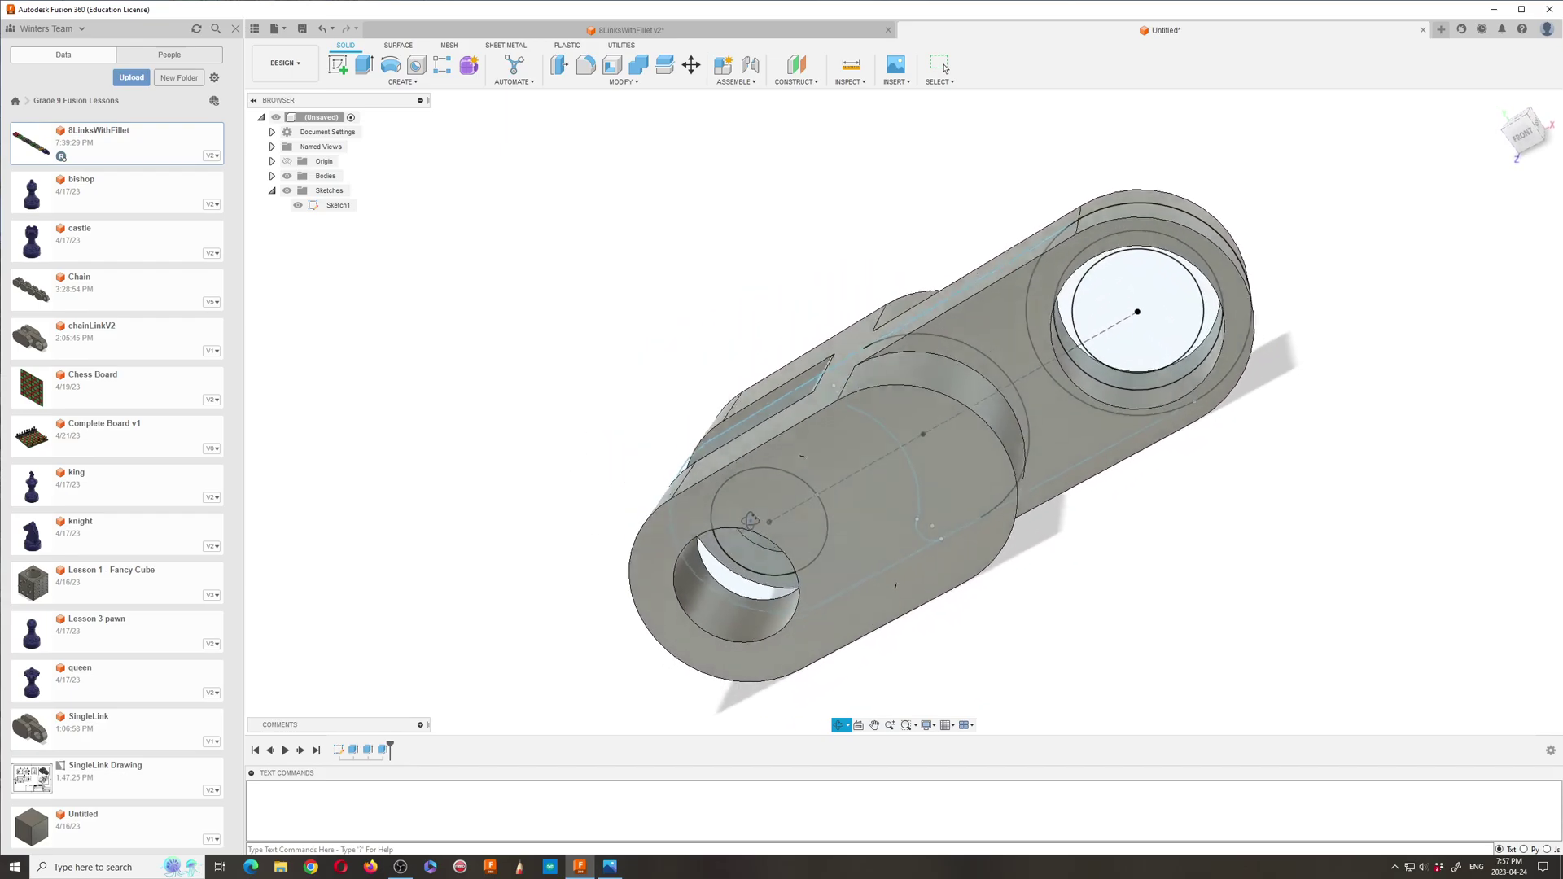
{"action": "middle_click_drag", "start_coordinate": [749, 519], "coordinate": [823, 563], "text": "shift"}
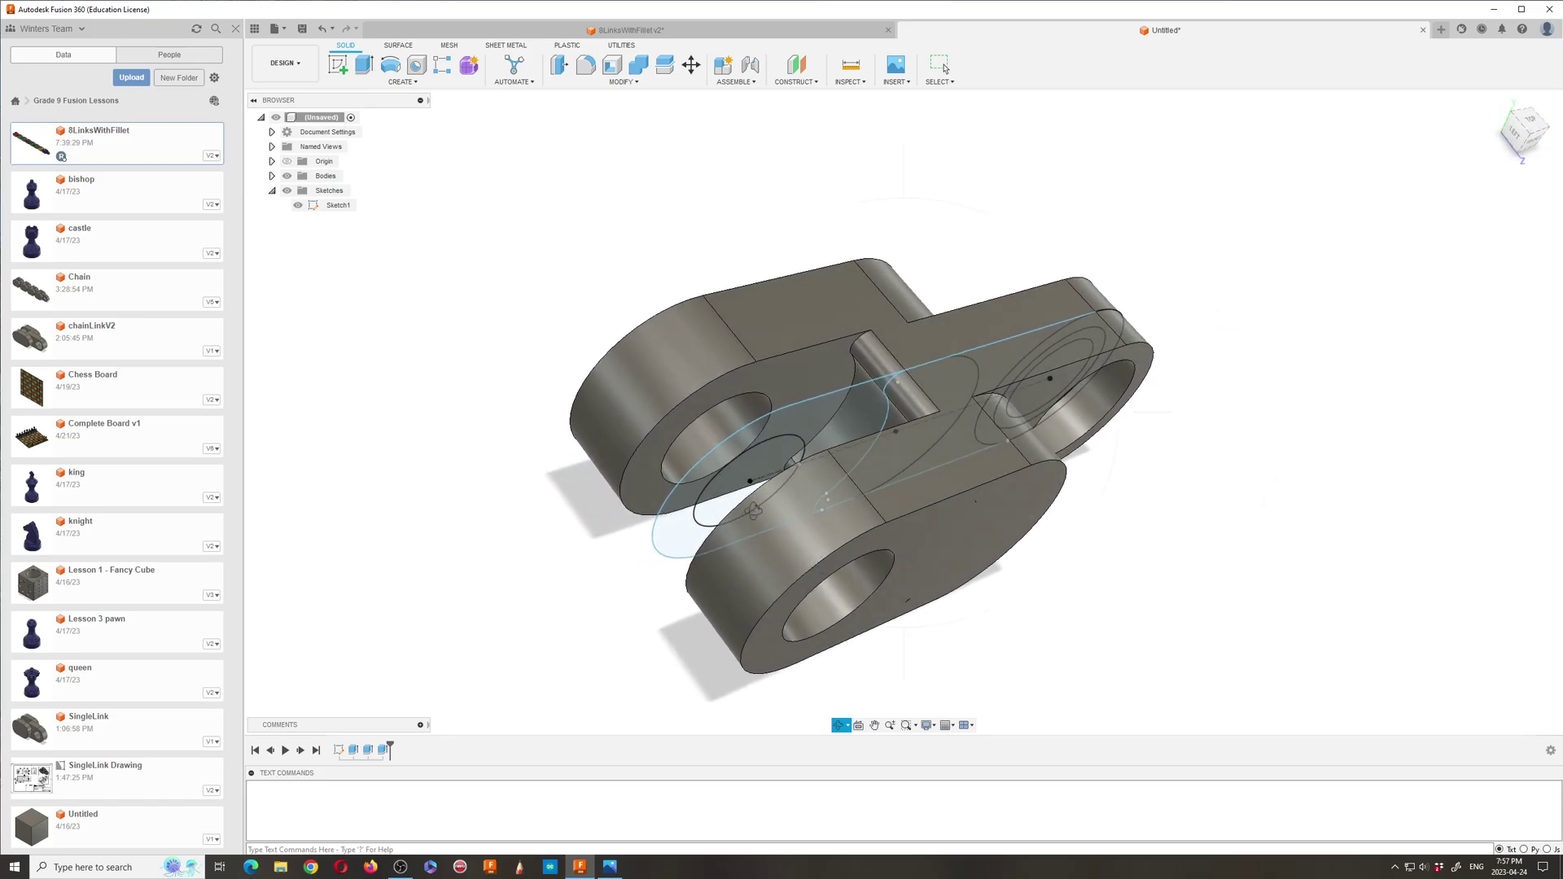
{"action": "middle_click_drag", "start_coordinate": [751, 510], "coordinate": [753, 515], "text": "shift"}
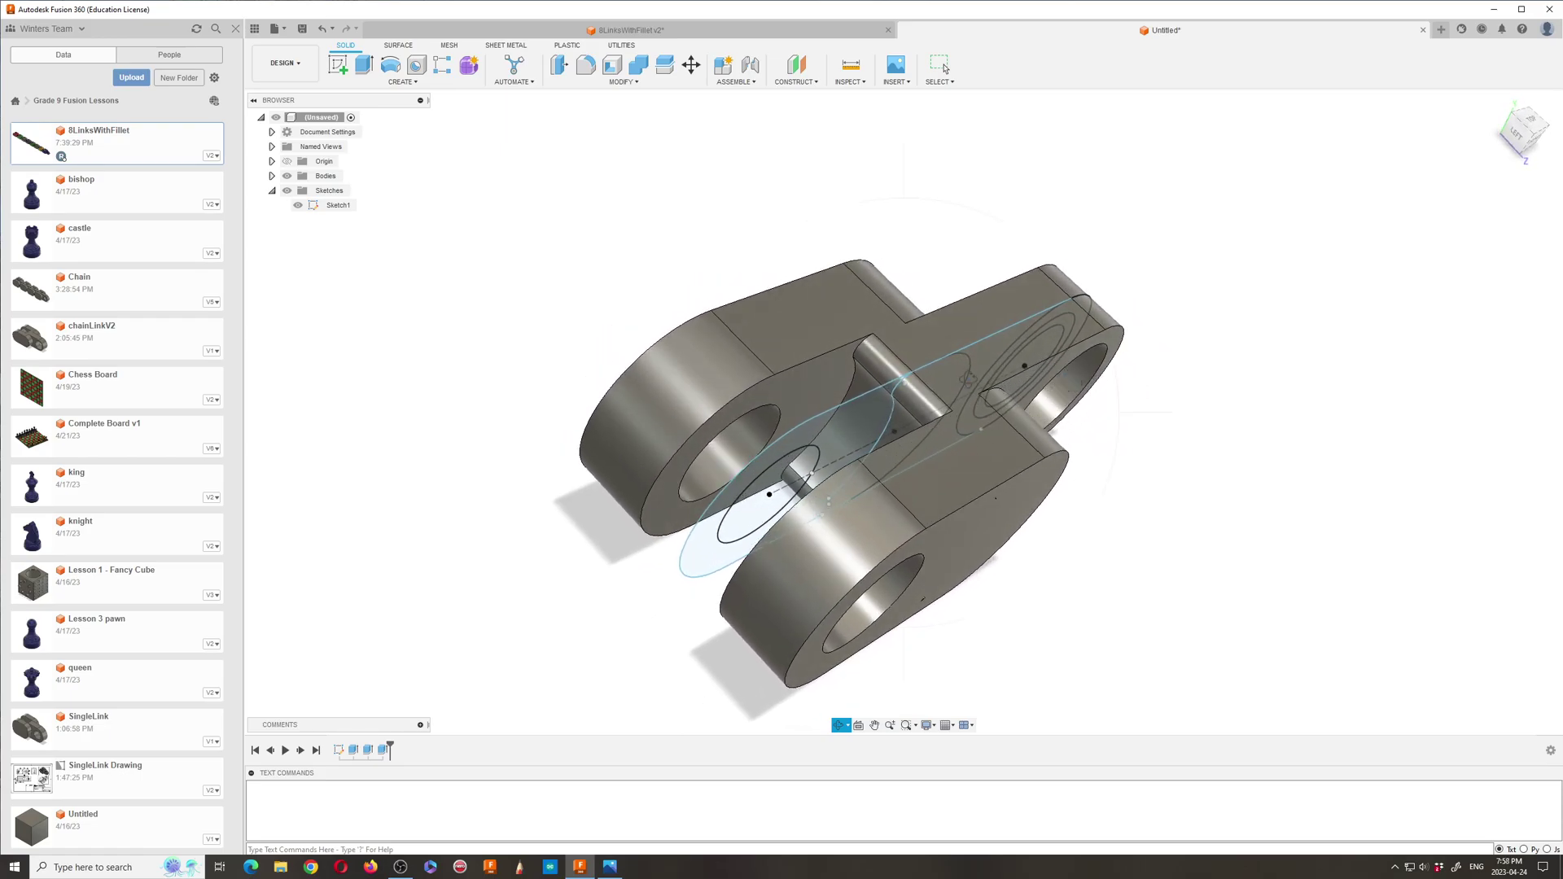
{"action": "left_click", "coordinate": [943, 67]}
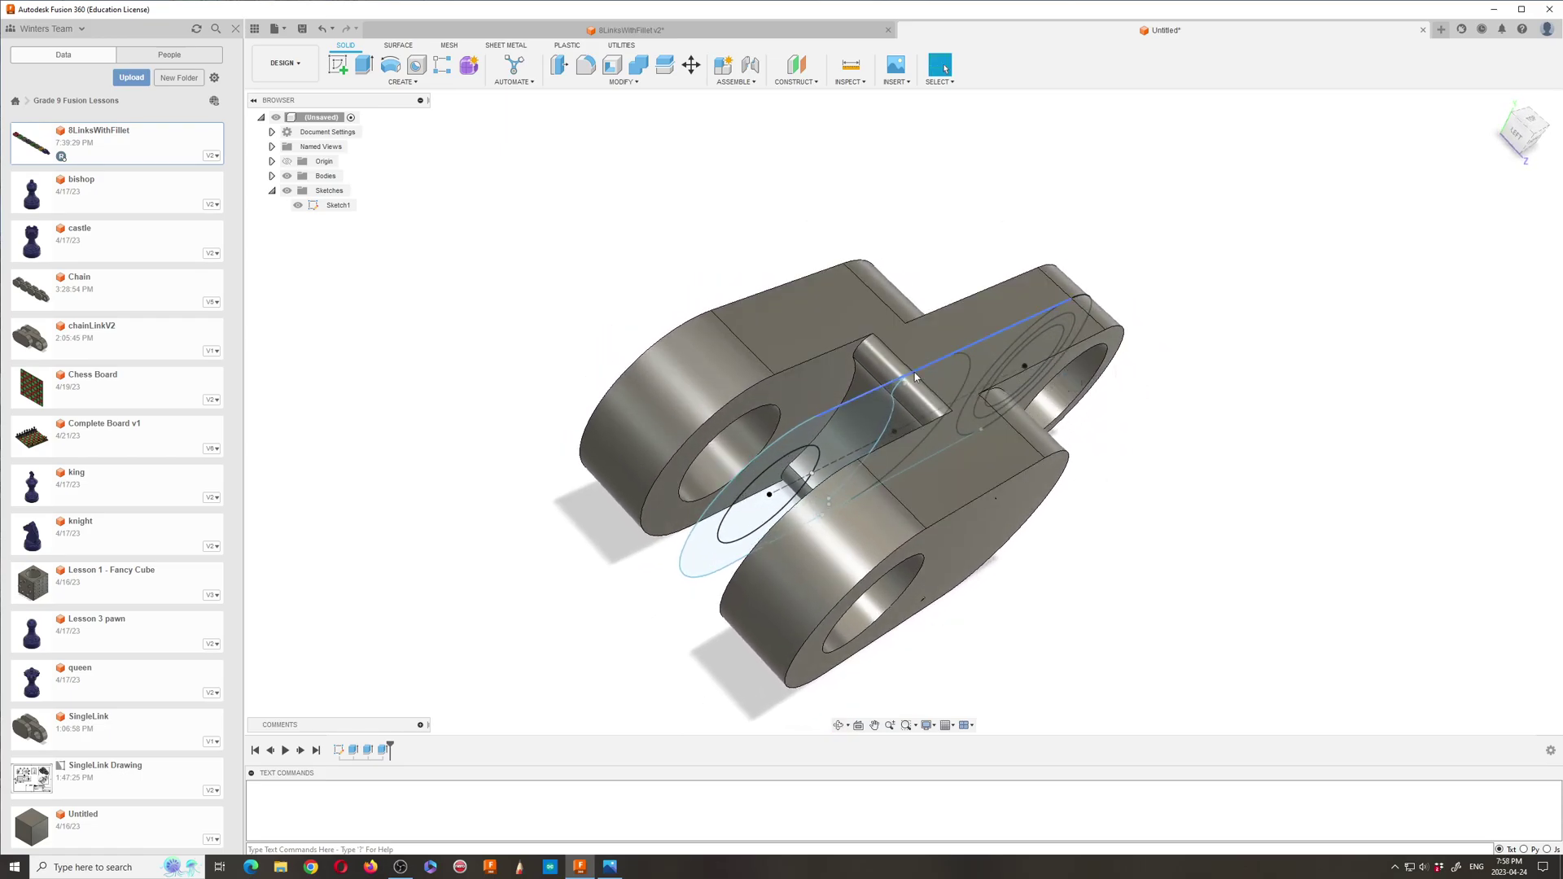
Step: Extrude the small circle inside the slot symmetrically to 4.00 mm to form the pin
{"action": "left_click", "coordinate": [364, 65]}
{"action": "left_click", "coordinate": [773, 483]}
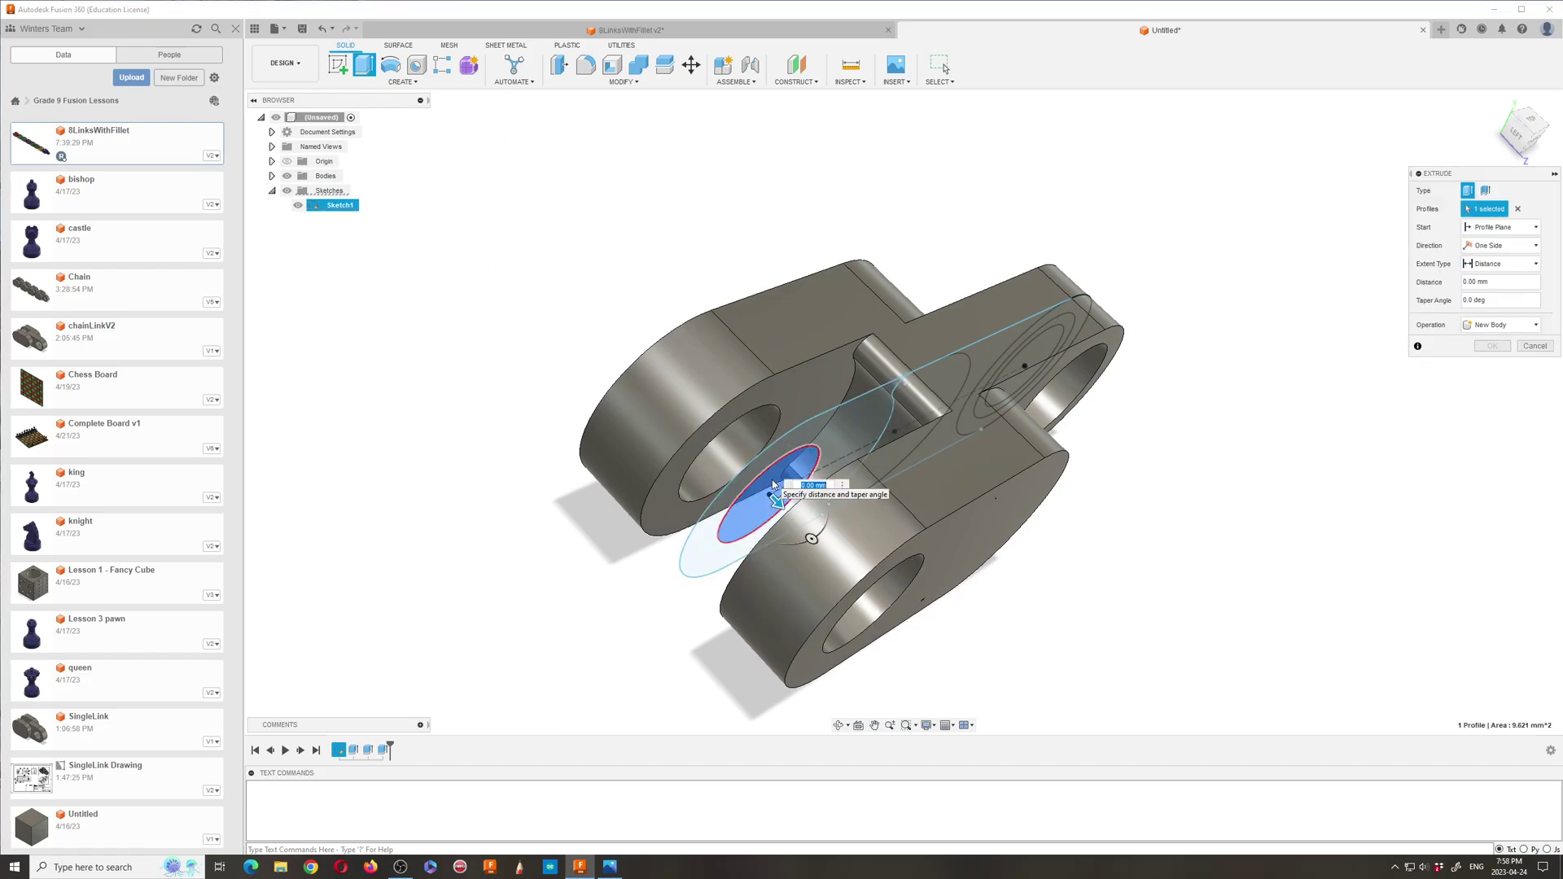
{"action": "left_click", "coordinate": [1531, 254]}
{"action": "left_click", "coordinate": [1490, 286]}
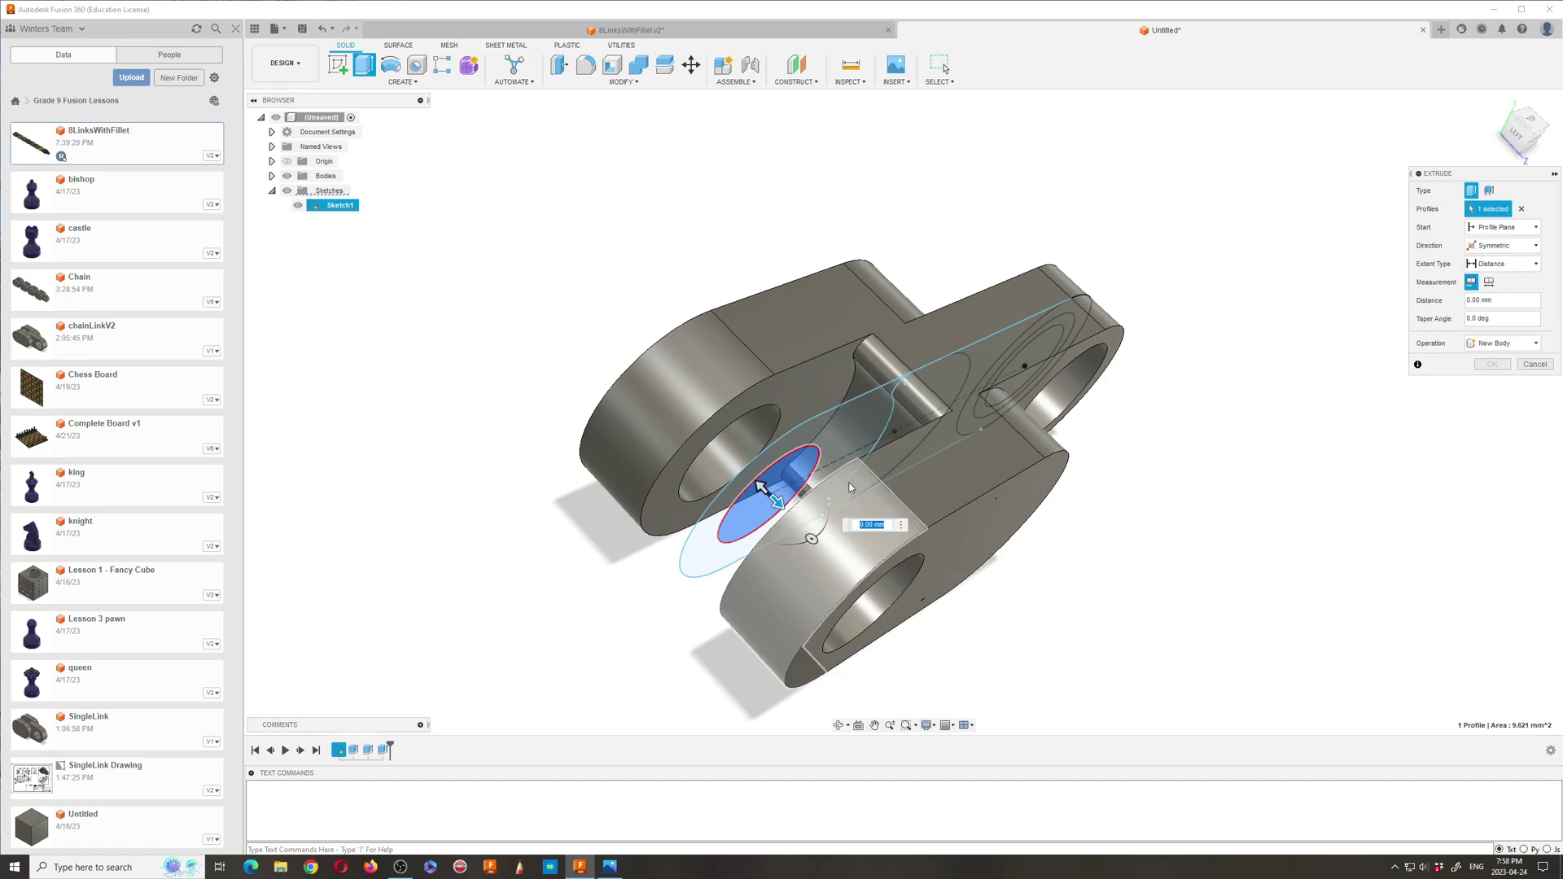
{"action": "left_click_drag", "start_coordinate": [777, 501], "coordinate": [831, 558]}
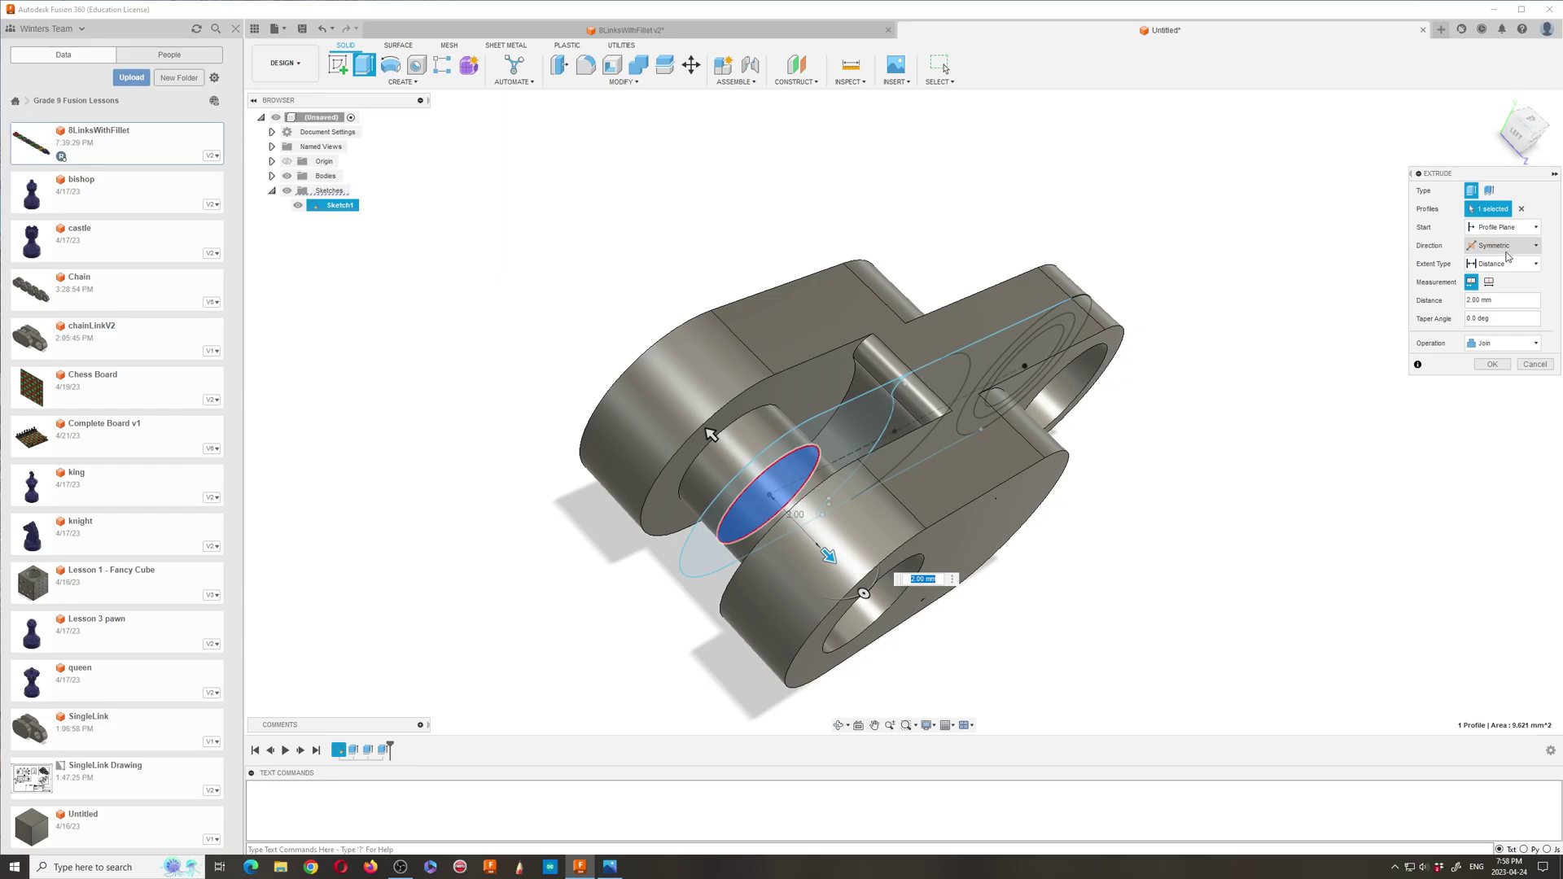
{"action": "left_click", "coordinate": [1503, 264]}
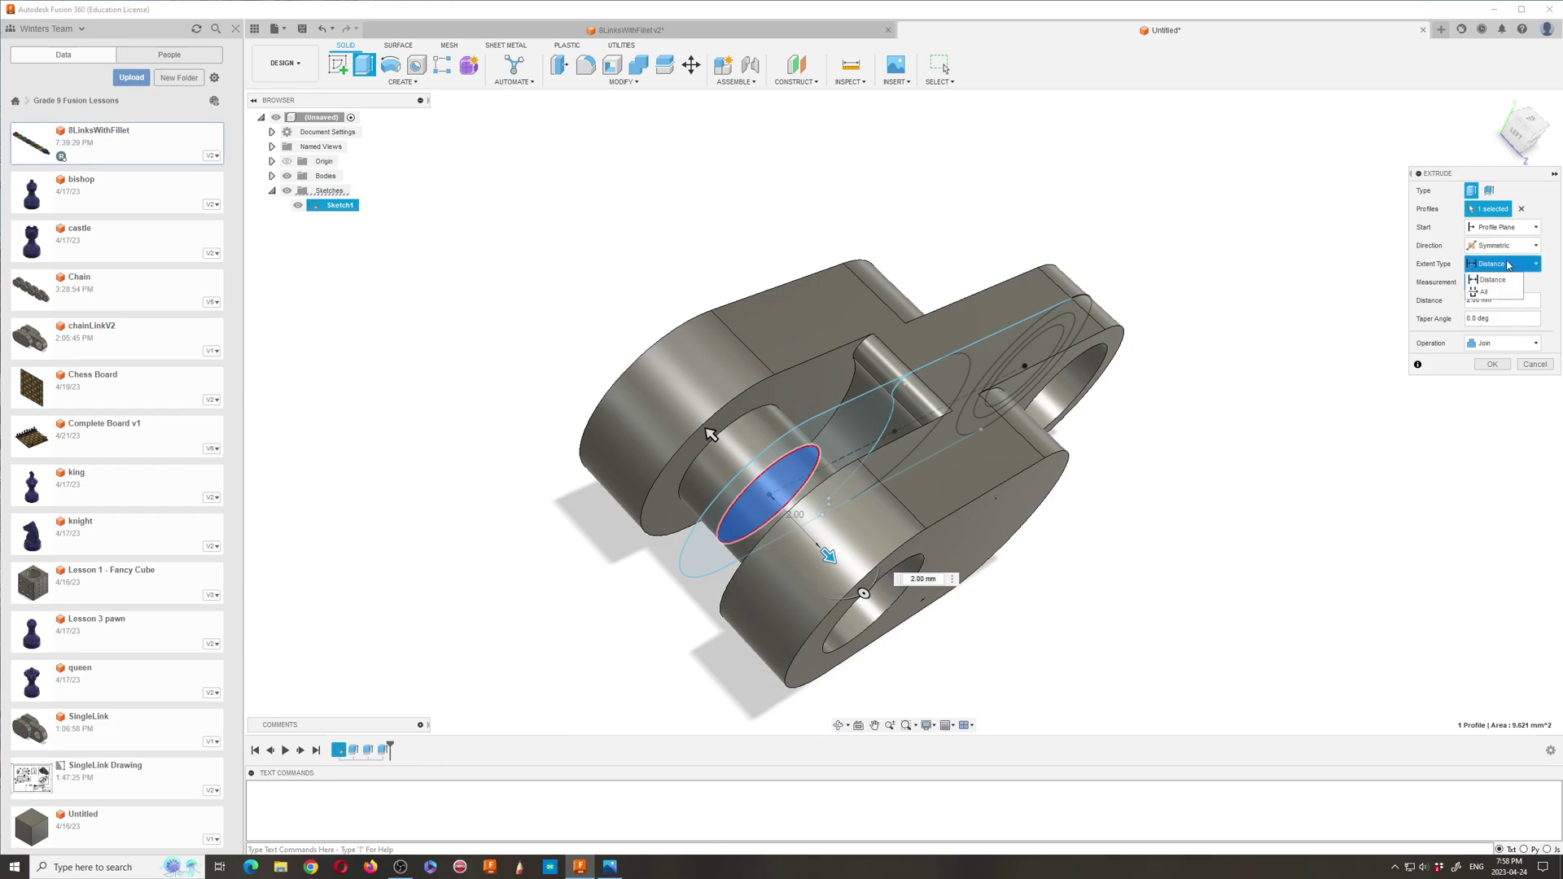
{"action": "left_click", "coordinate": [1512, 264]}
{"action": "left_click", "coordinate": [1515, 264]}
{"action": "left_click", "coordinate": [1533, 266]}
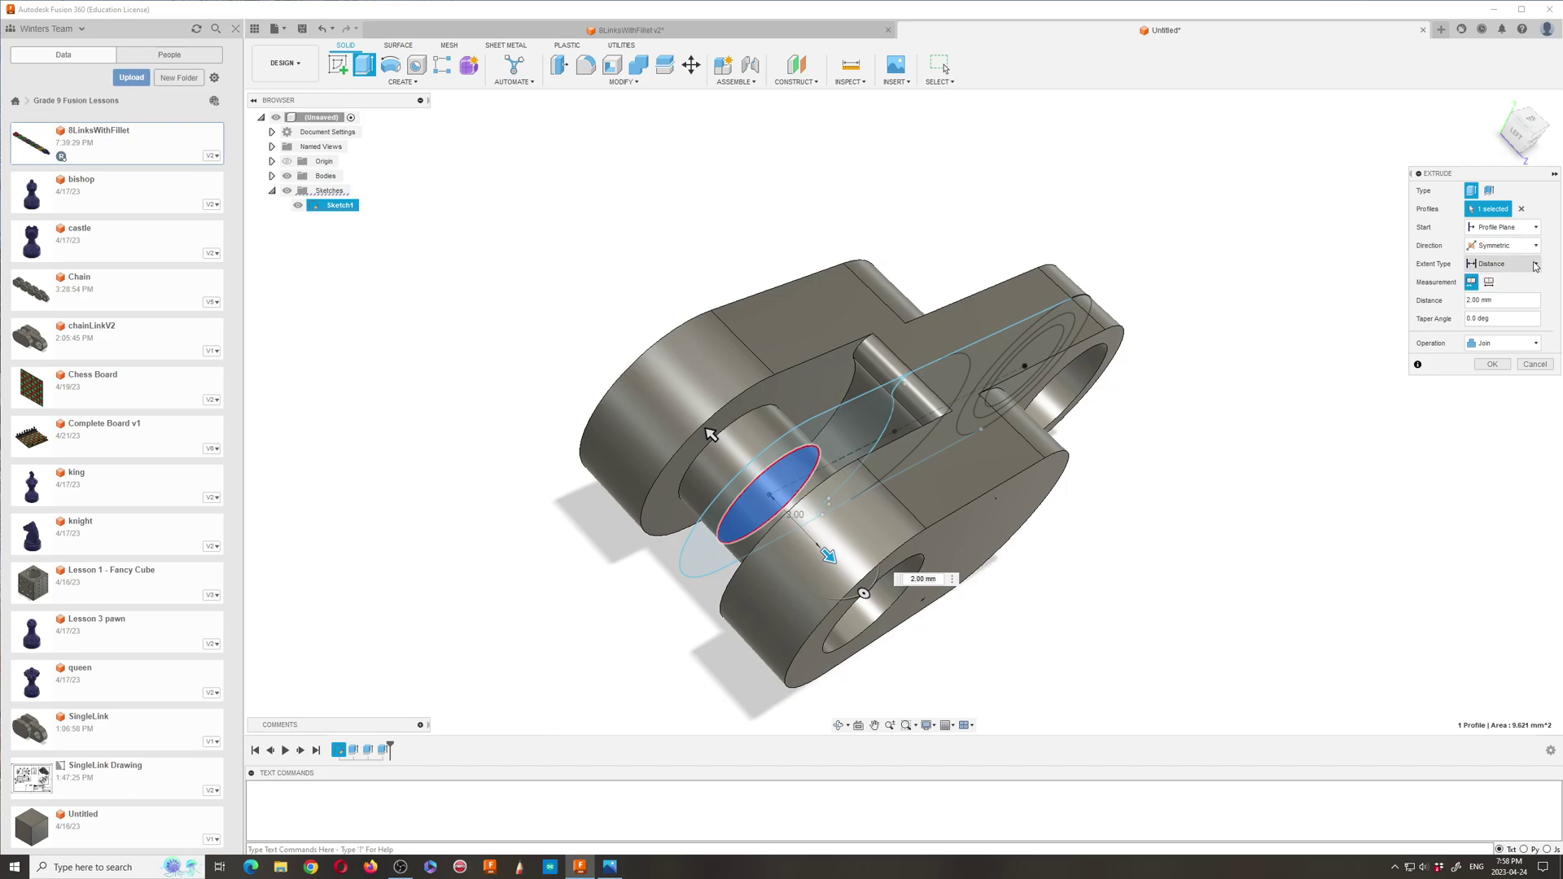
{"action": "left_click", "coordinate": [1535, 266]}
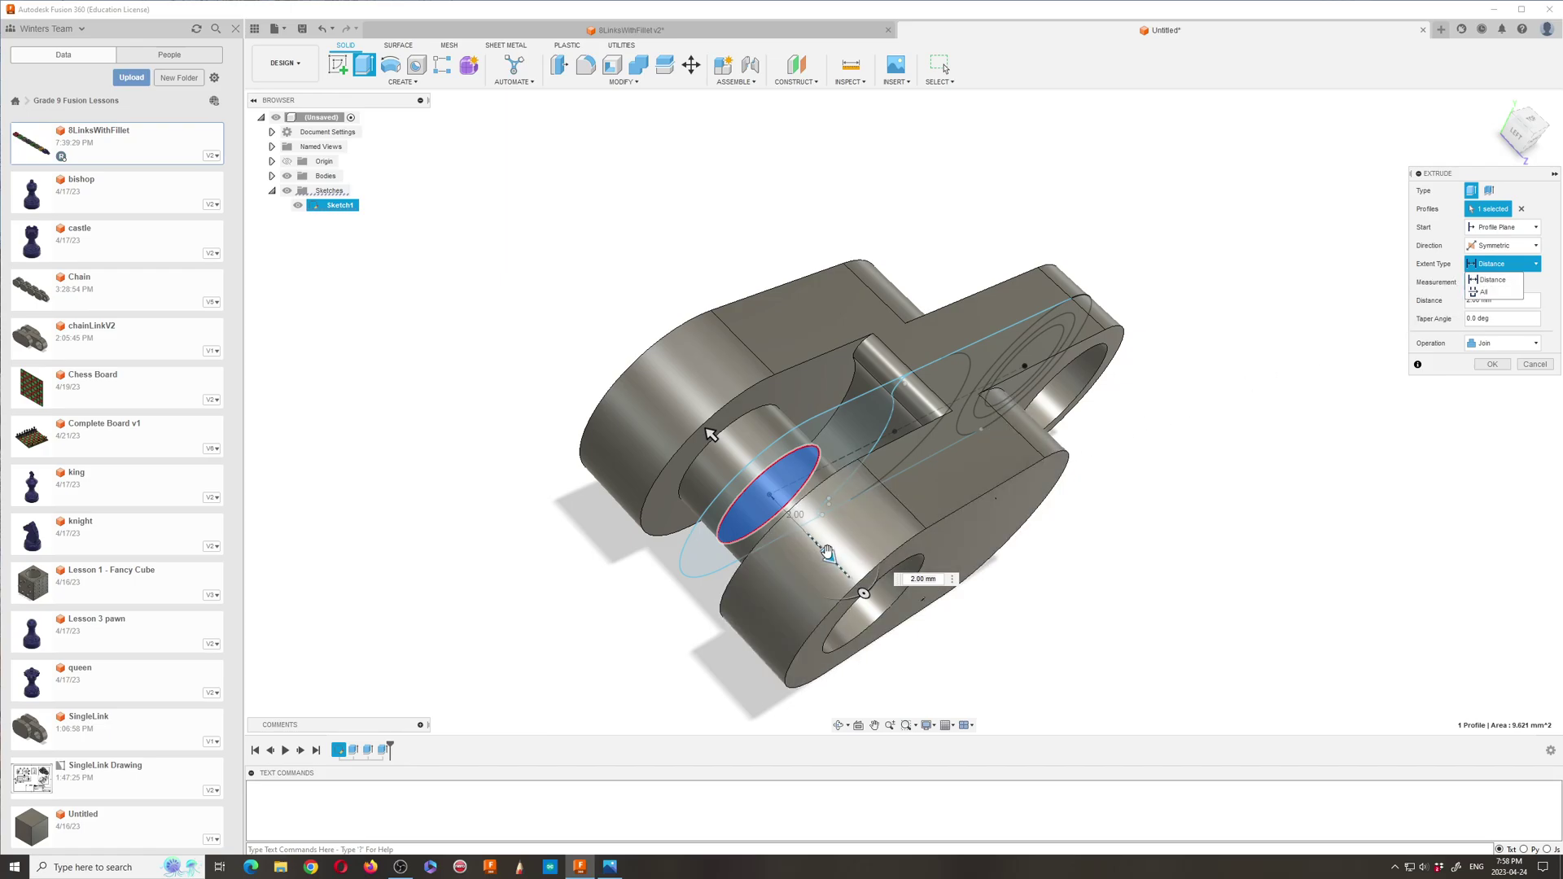
{"action": "left_click_drag", "start_coordinate": [829, 554], "coordinate": [892, 614]}
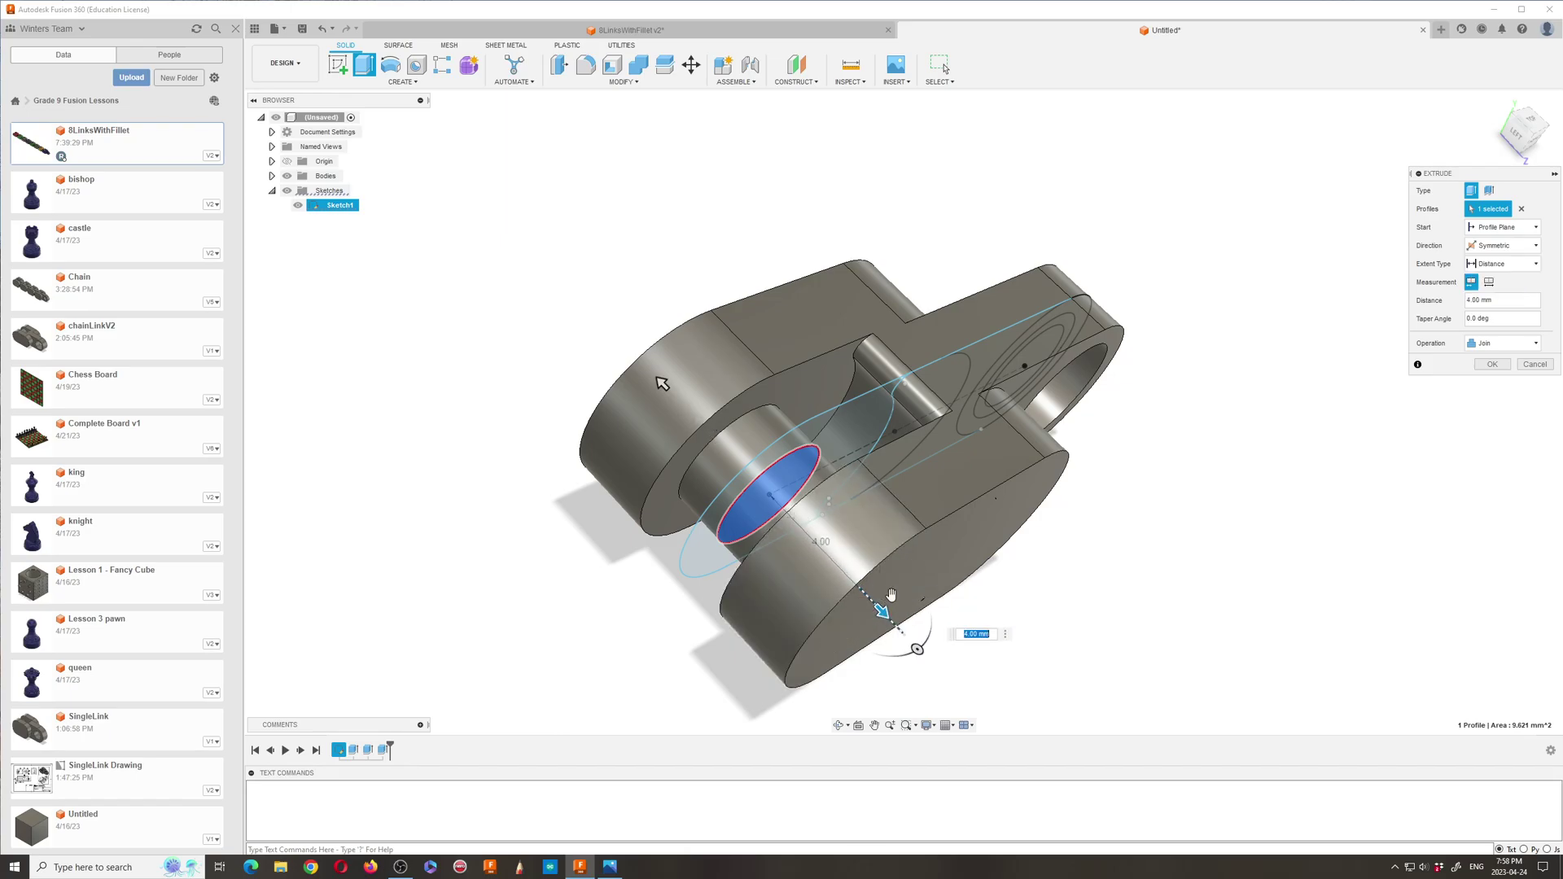
Step: Commit the pin extrusion, hide Sketch1 and inspect the link from underneath and the side
{"action": "left_click", "coordinate": [1493, 364]}
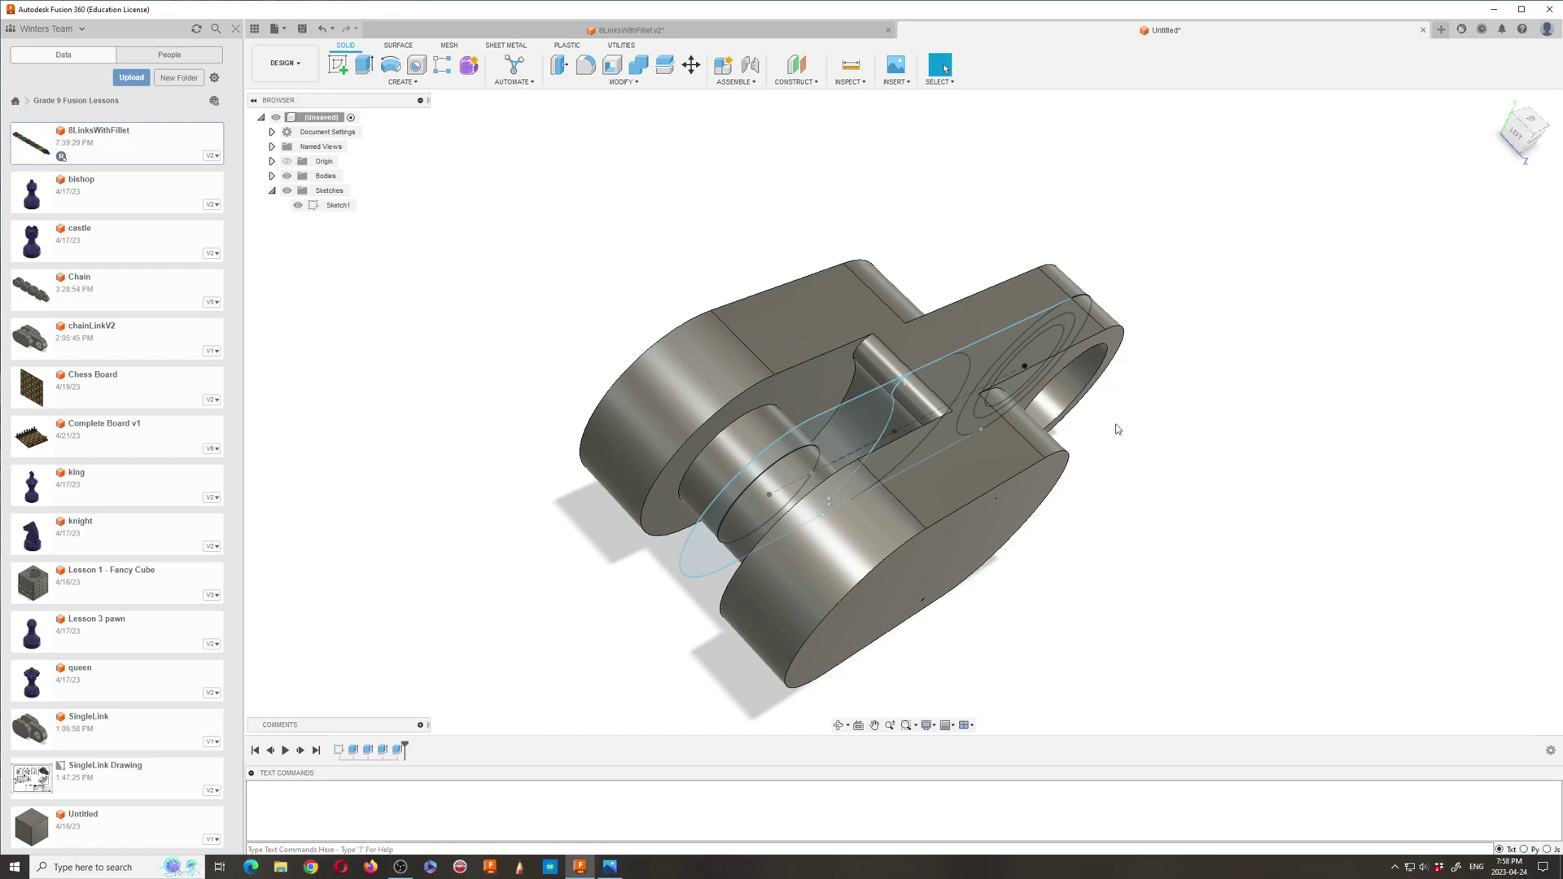
{"action": "left_click", "coordinate": [298, 205]}
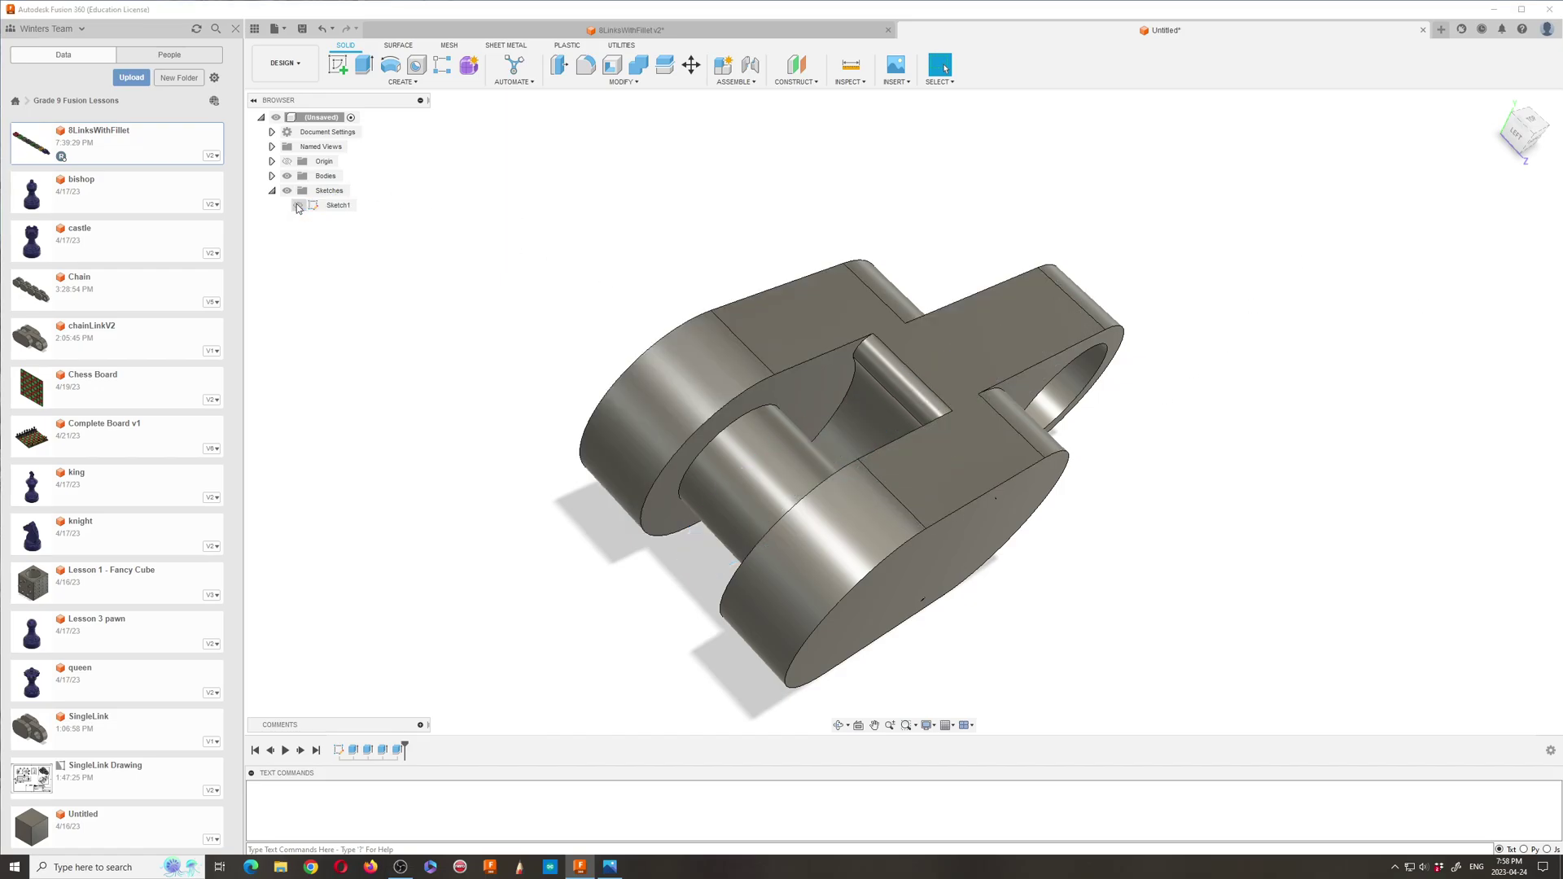
{"action": "left_click", "coordinate": [839, 726]}
{"action": "left_click_drag", "start_coordinate": [895, 456], "coordinate": [920, 260]}
{"action": "left_click_drag", "start_coordinate": [778, 543], "coordinate": [1092, 683]}
{"action": "key", "text": "Escape"}
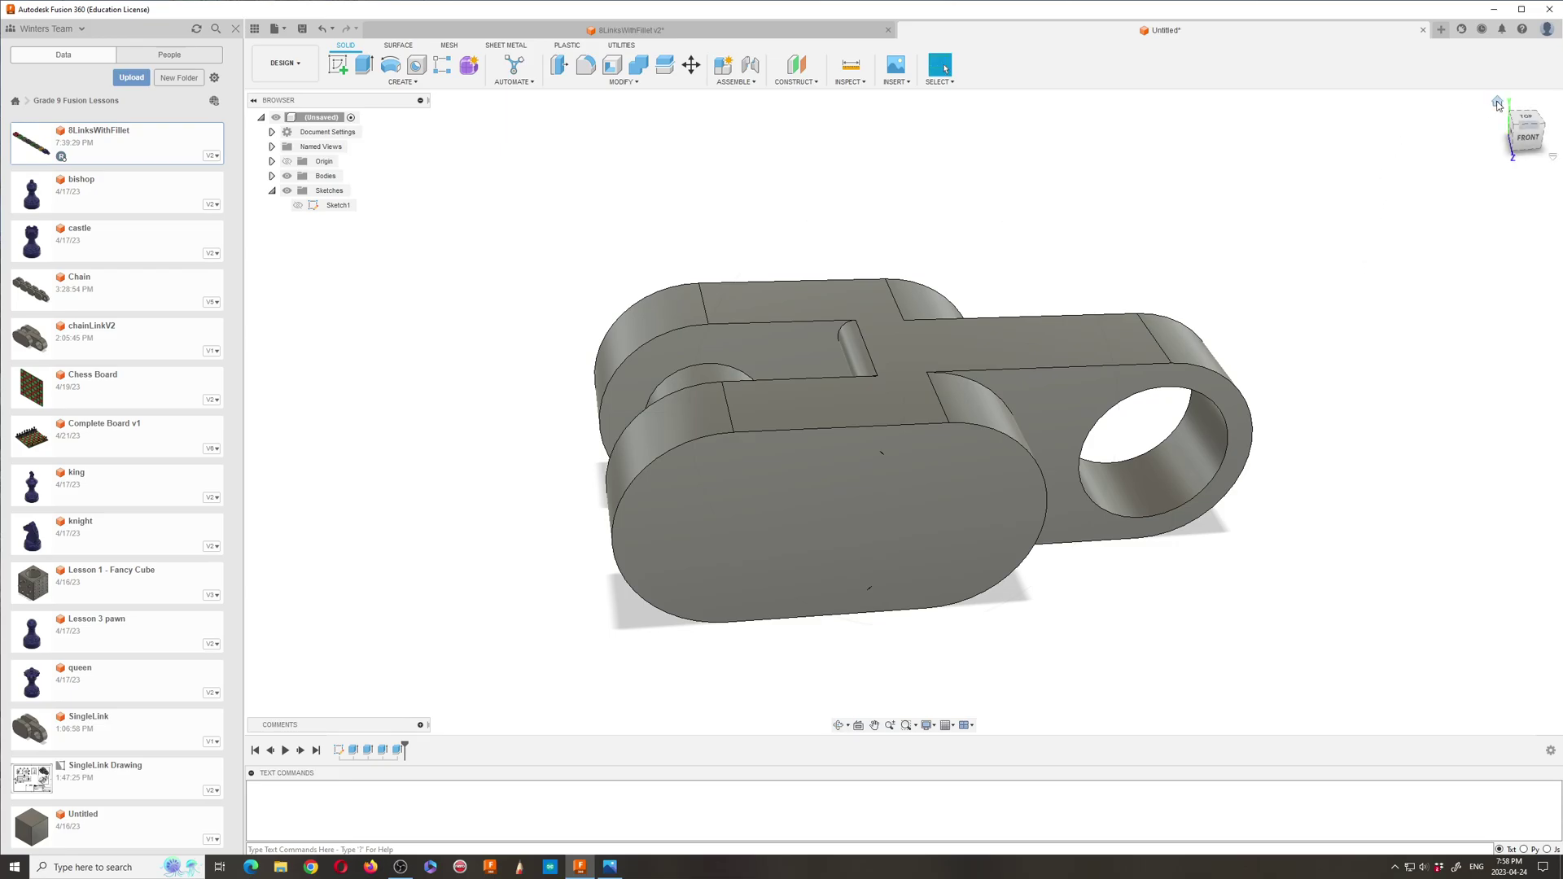
Step: Return to the home view and save the design as SingleLinkV5 in Grade 9 Fusion Lessons
{"action": "left_click", "coordinate": [1498, 105]}
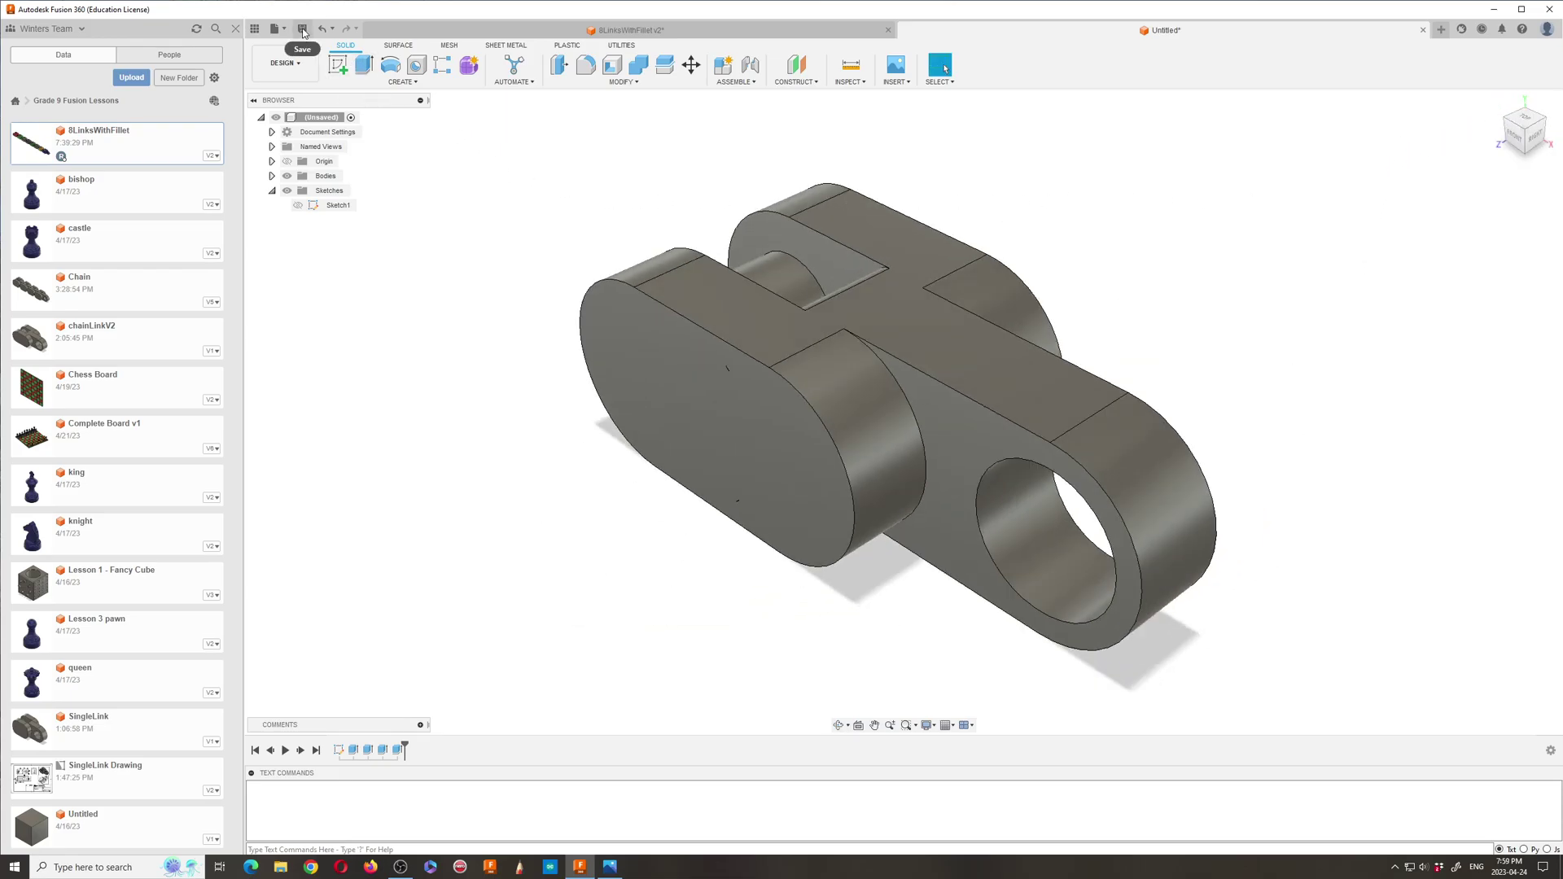
{"action": "left_click", "coordinate": [302, 29]}
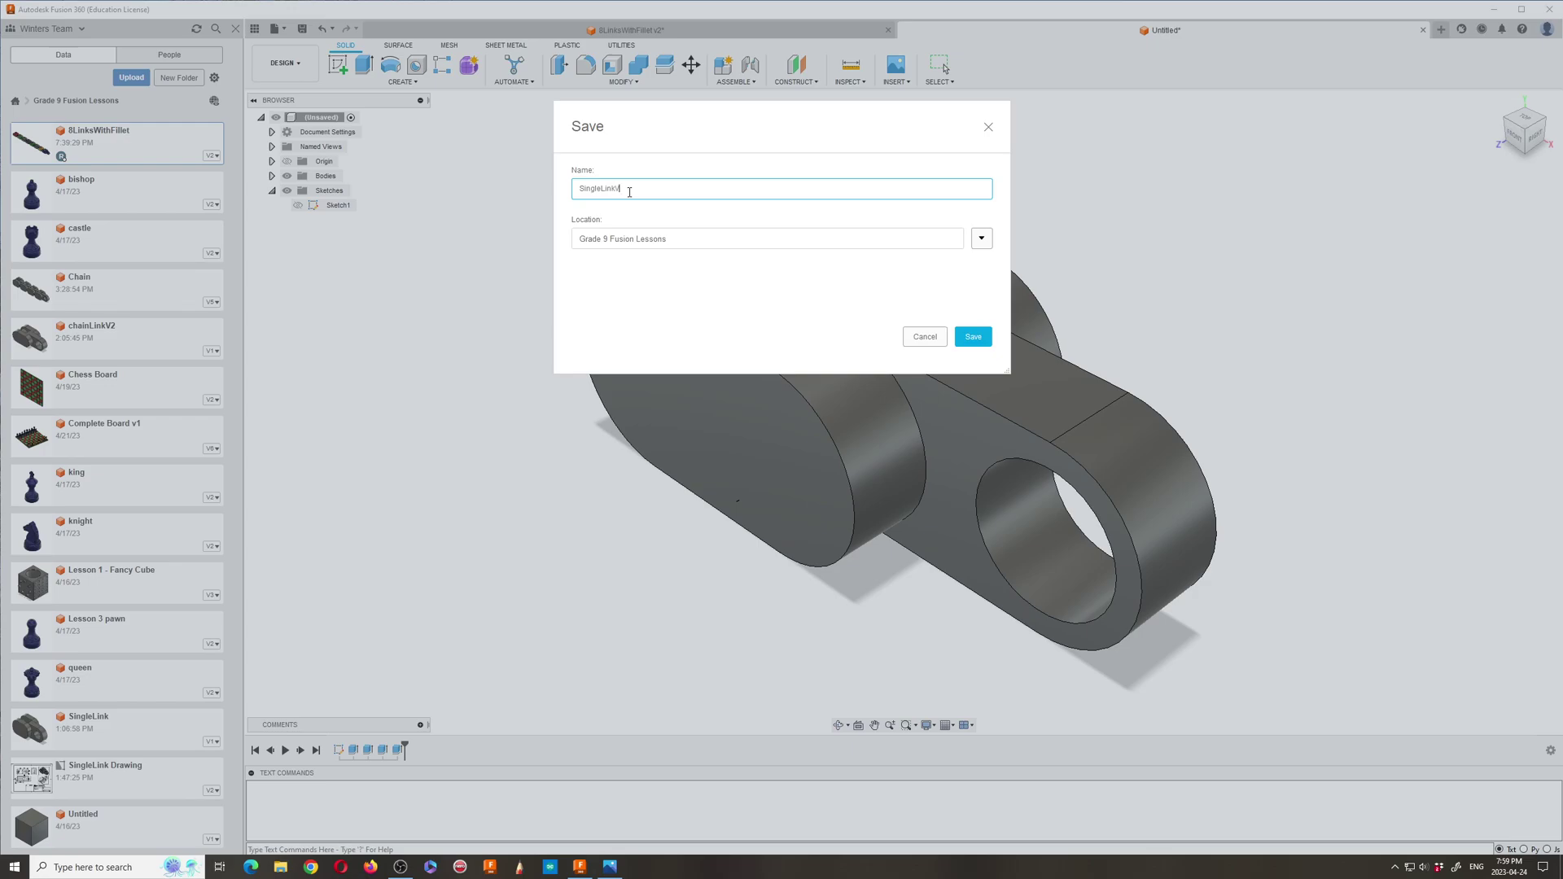
{"action": "left_click", "coordinate": [970, 338]}
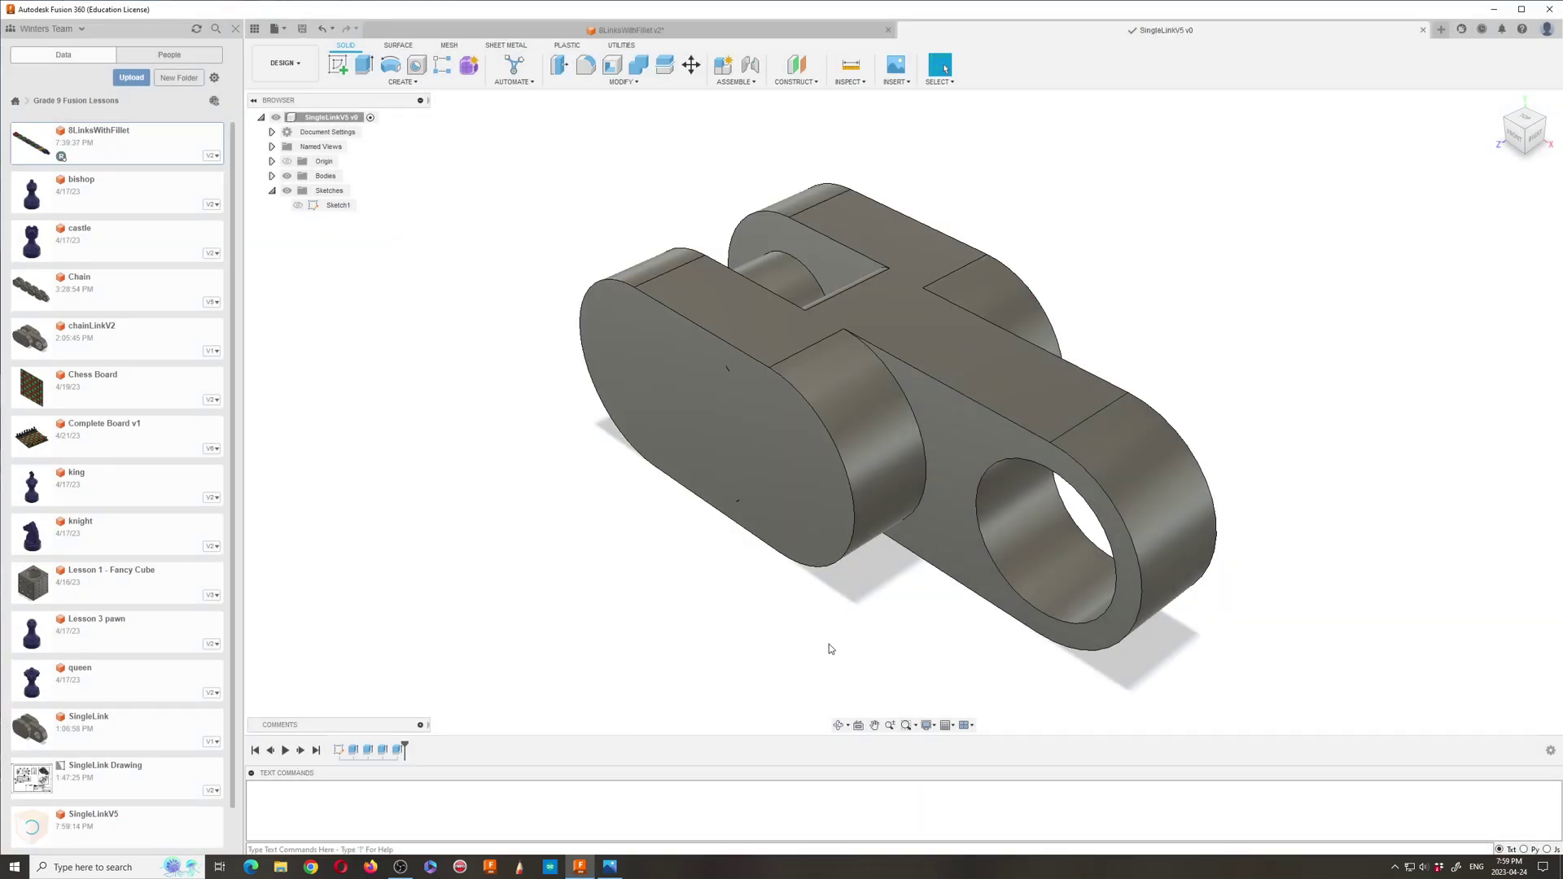
Step: Turn Body1 into its own component with Create Components from Bodies
{"action": "left_click", "coordinate": [836, 725]}
{"action": "left_click_drag", "start_coordinate": [838, 700], "coordinate": [901, 447]}
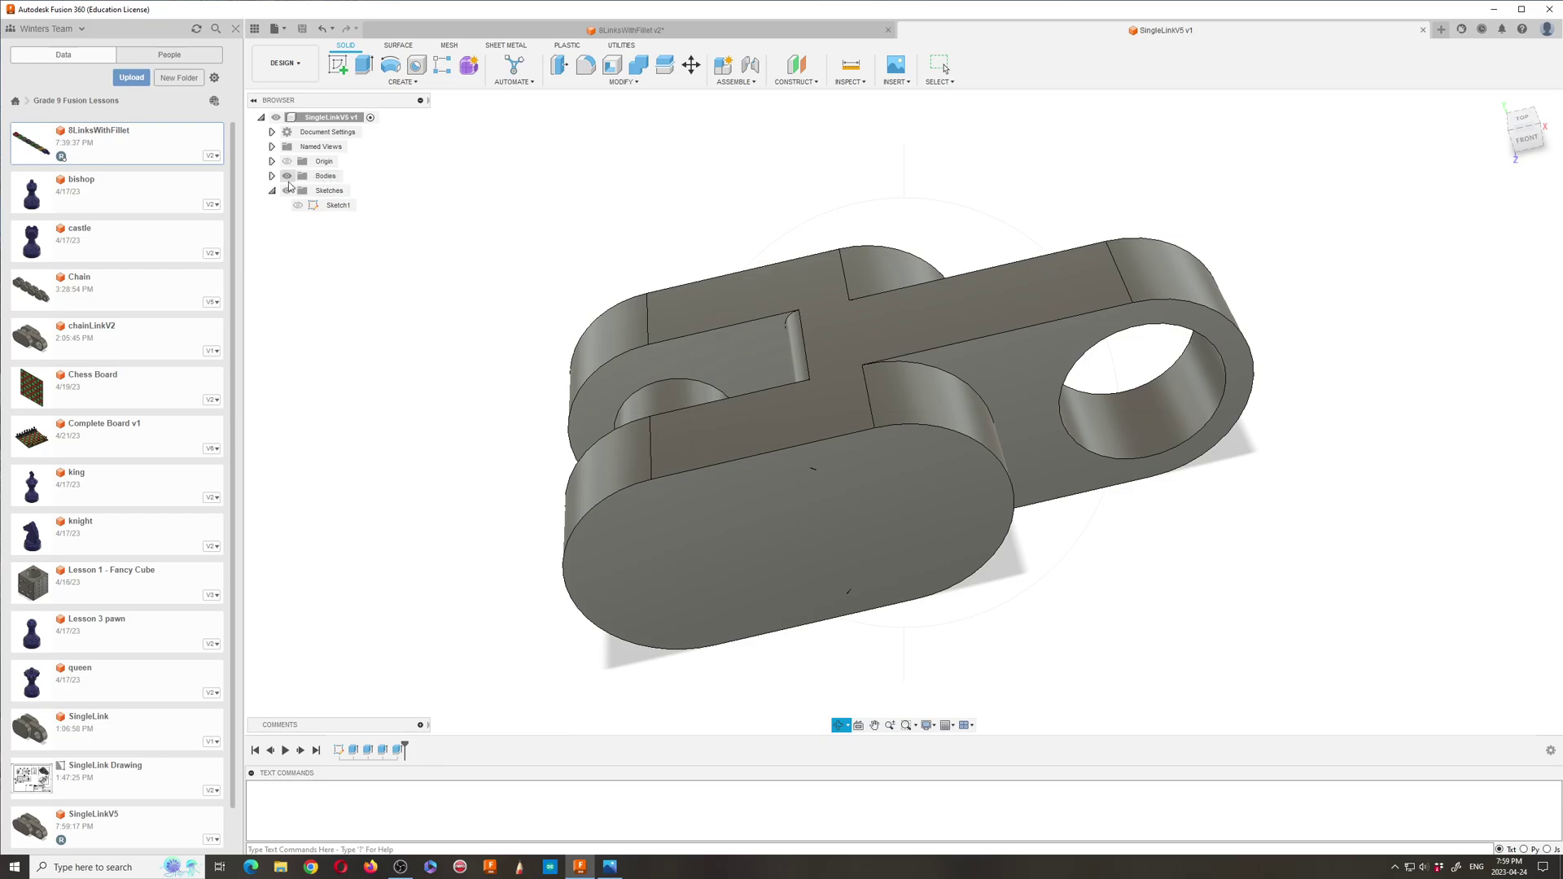
{"action": "left_click", "coordinate": [272, 176]}
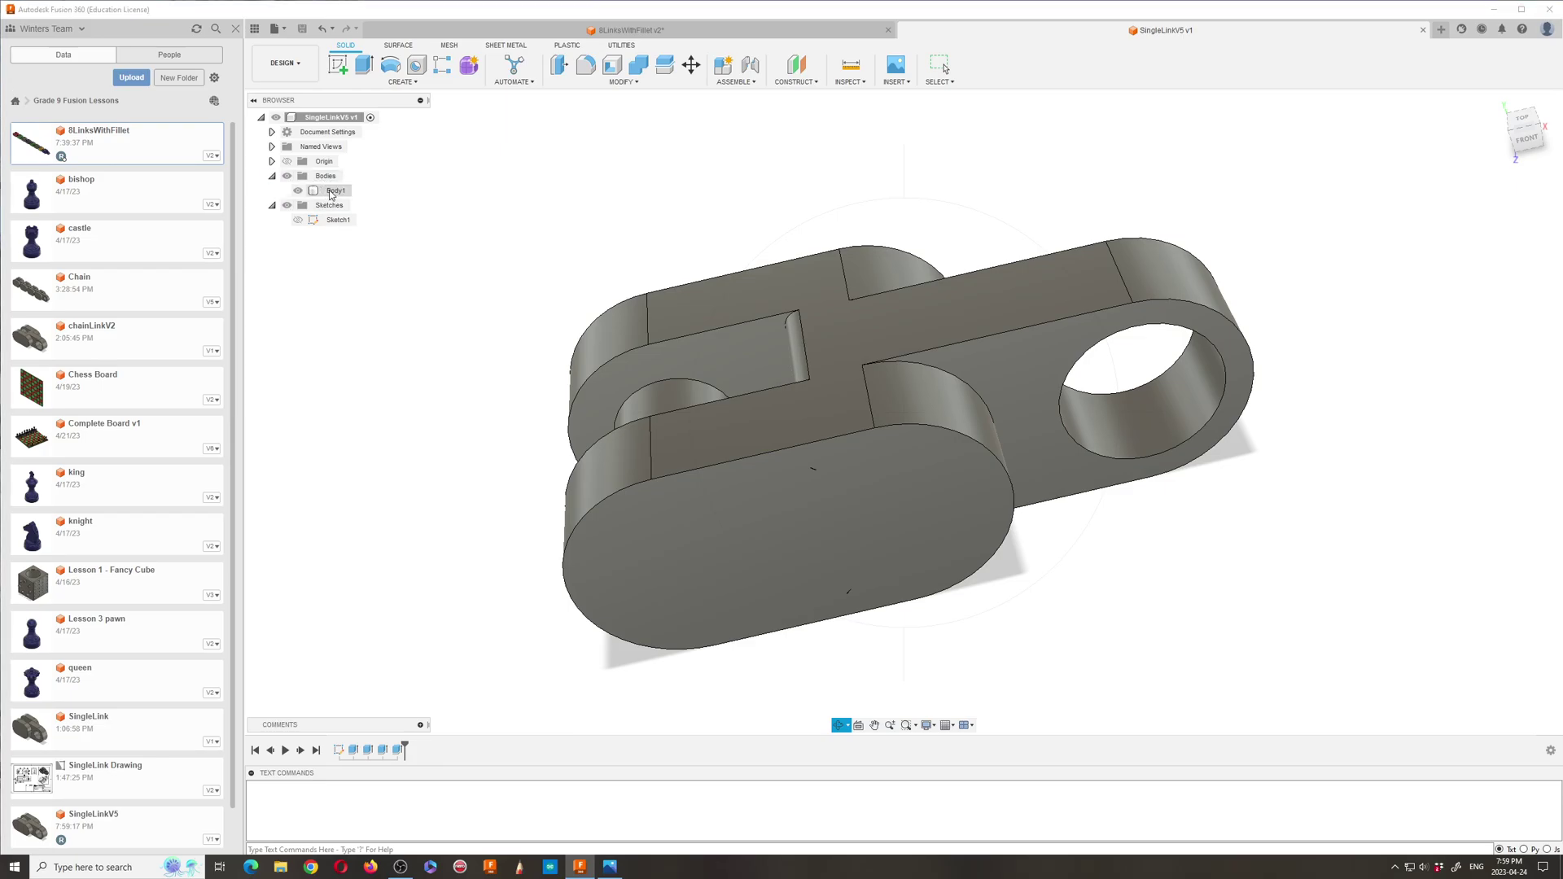
{"action": "right_click", "coordinate": [332, 193]}
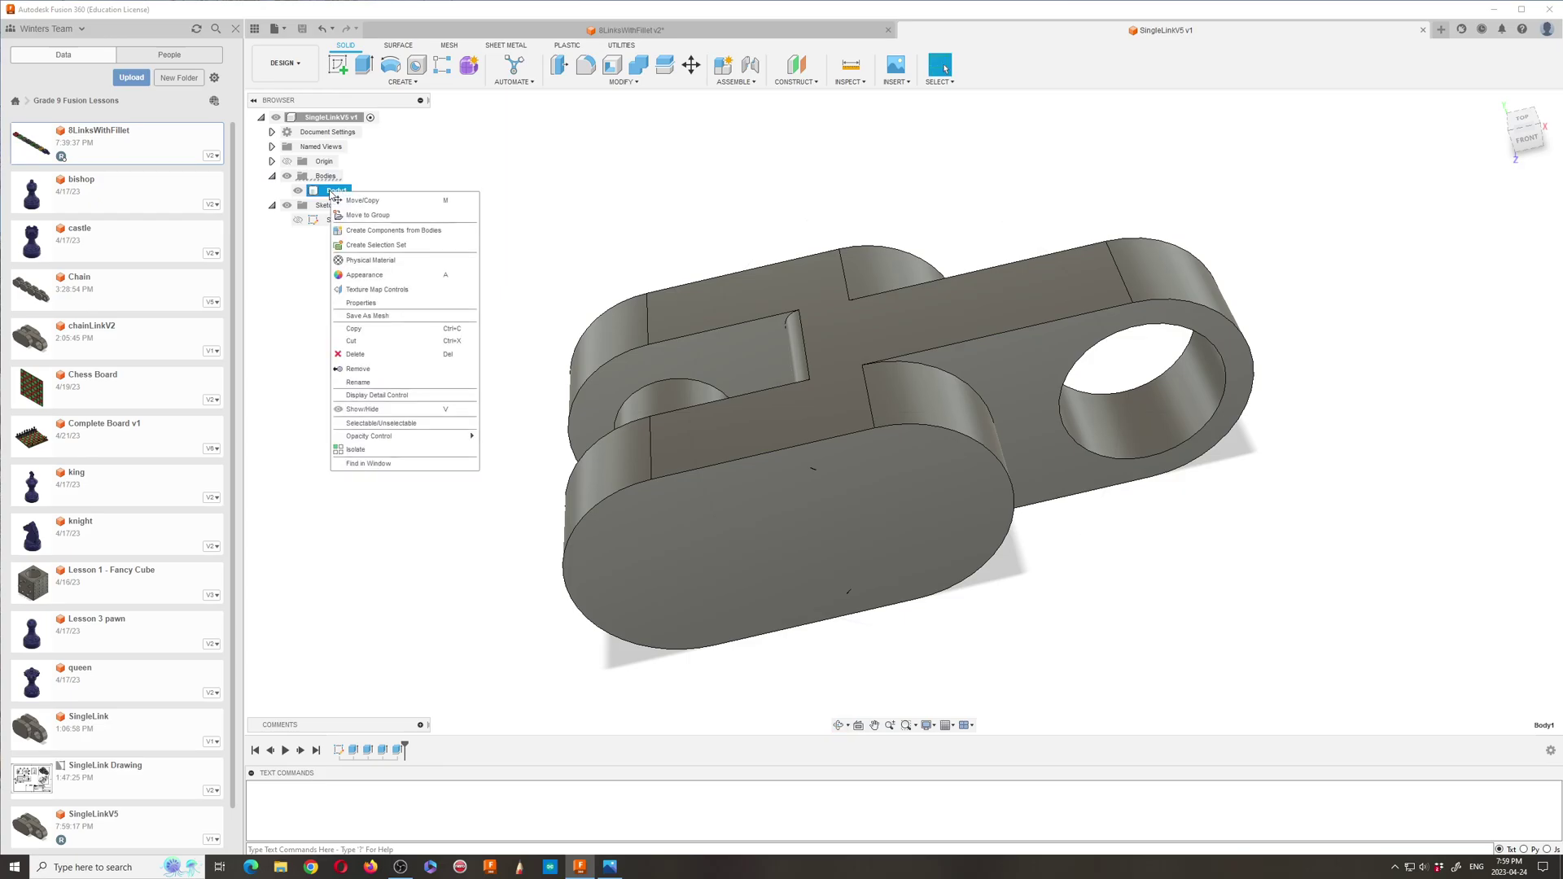
{"action": "left_click", "coordinate": [397, 231]}
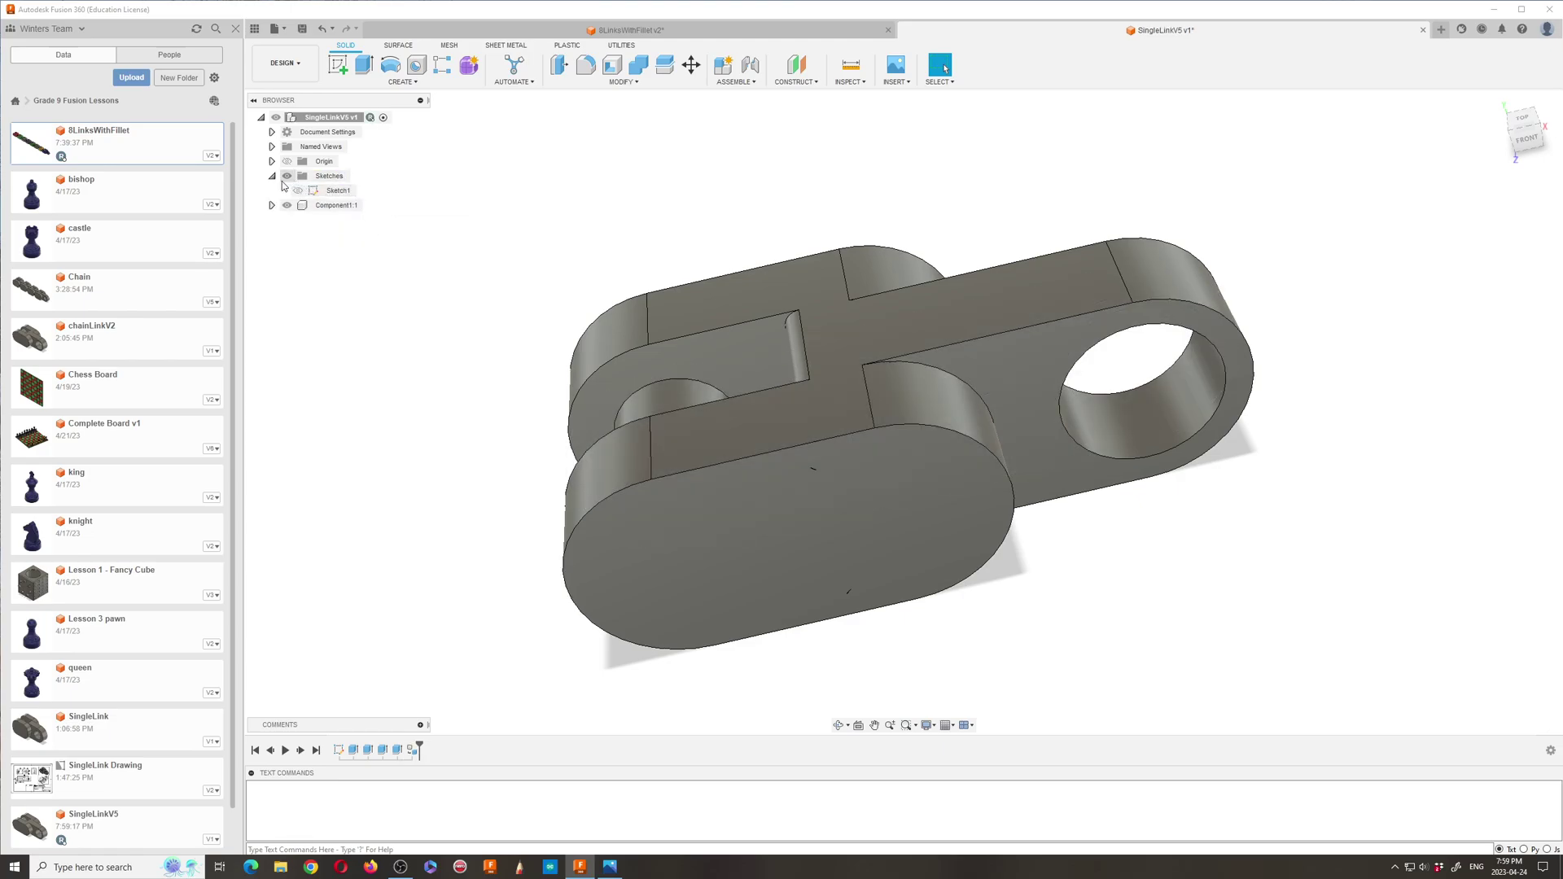
Step: Rename the new Component1 to Link1
{"action": "left_click", "coordinate": [336, 205]}
{"action": "left_click", "coordinate": [273, 208]}
{"action": "left_click", "coordinate": [271, 206]}
{"action": "left_click", "coordinate": [297, 235]}
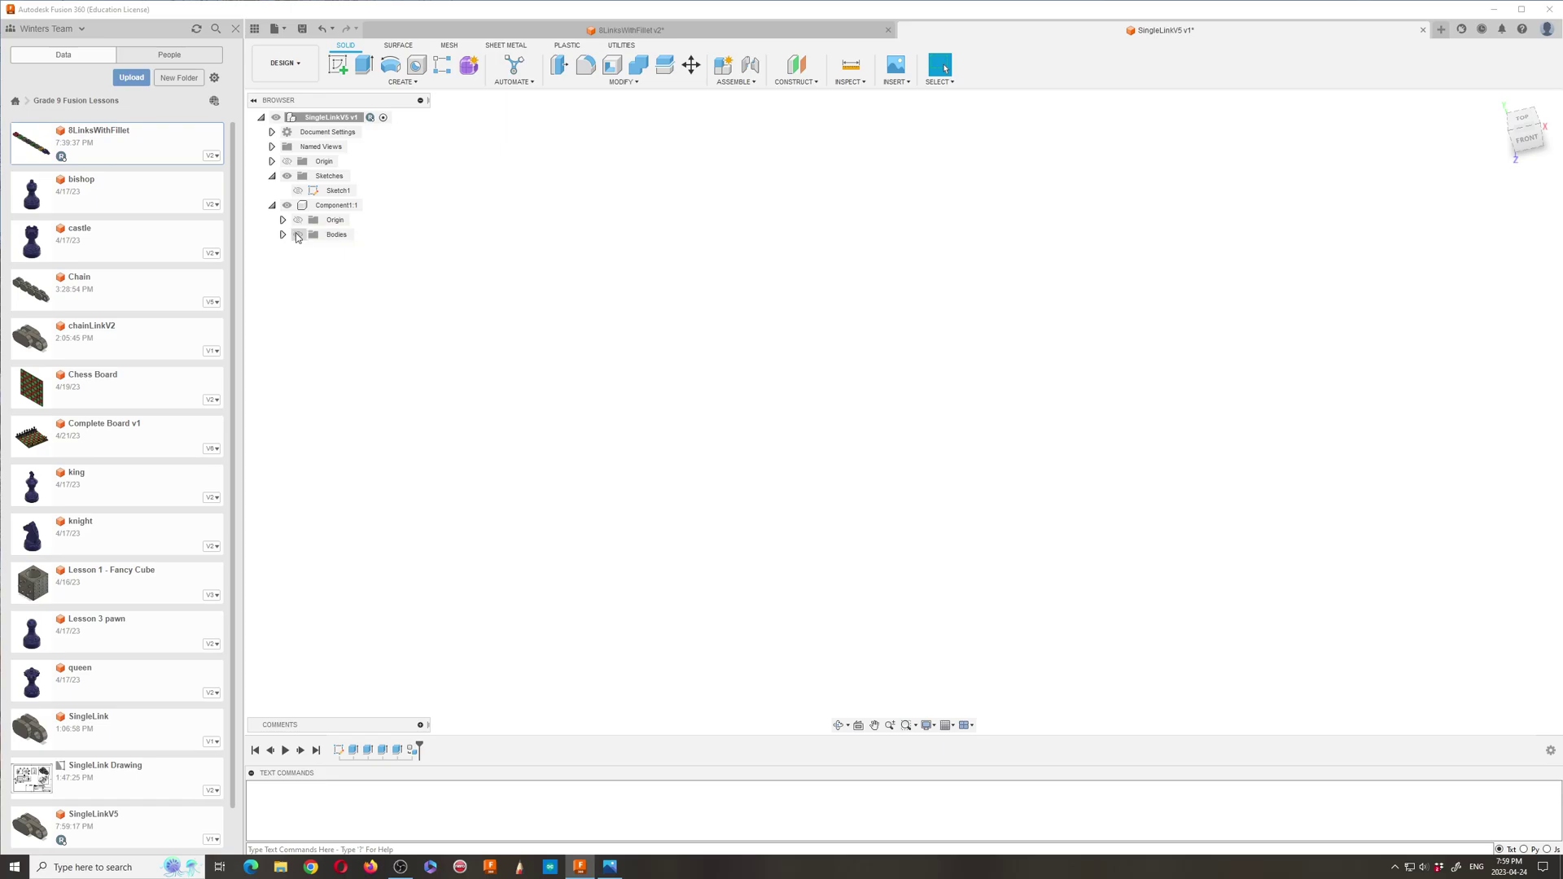
{"action": "left_click", "coordinate": [297, 235]}
{"action": "double_click", "coordinate": [328, 206]}
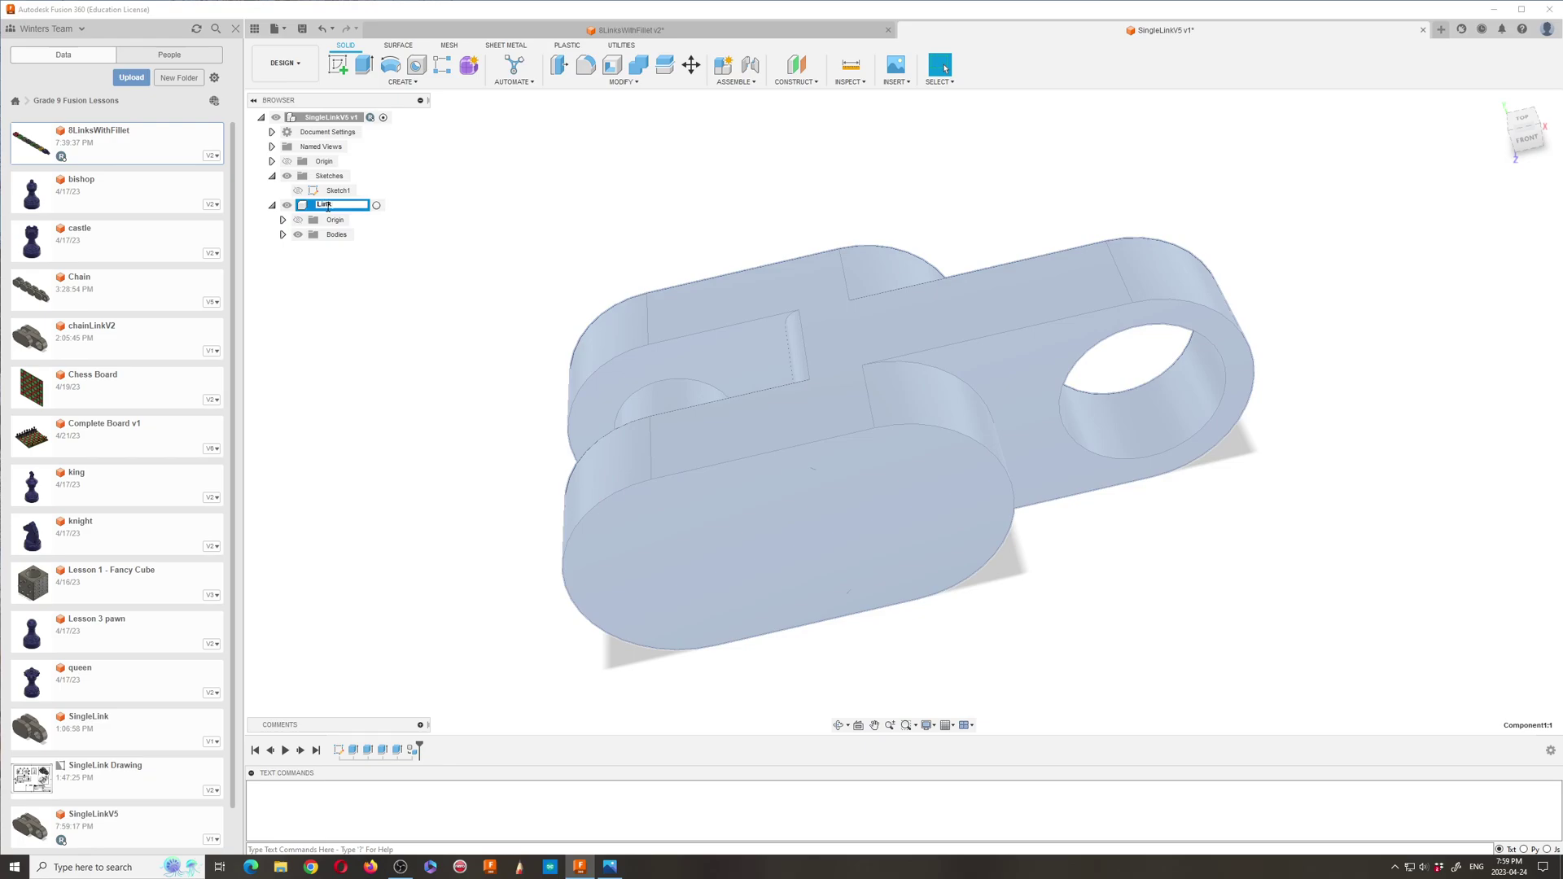
{"action": "key", "text": "Return"}
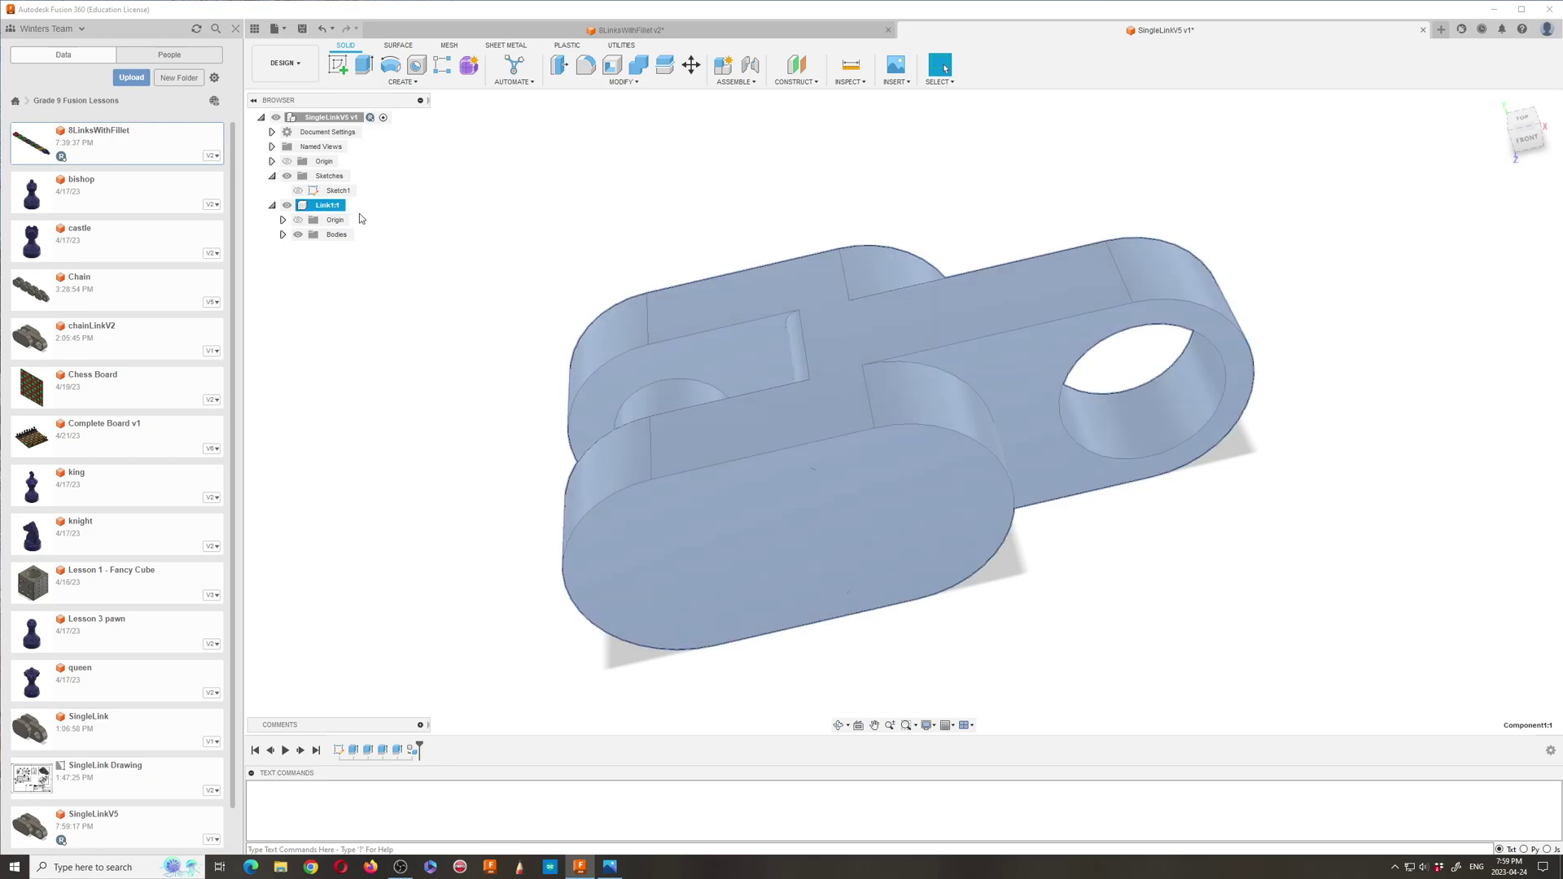
{"action": "left_click", "coordinate": [775, 223]}
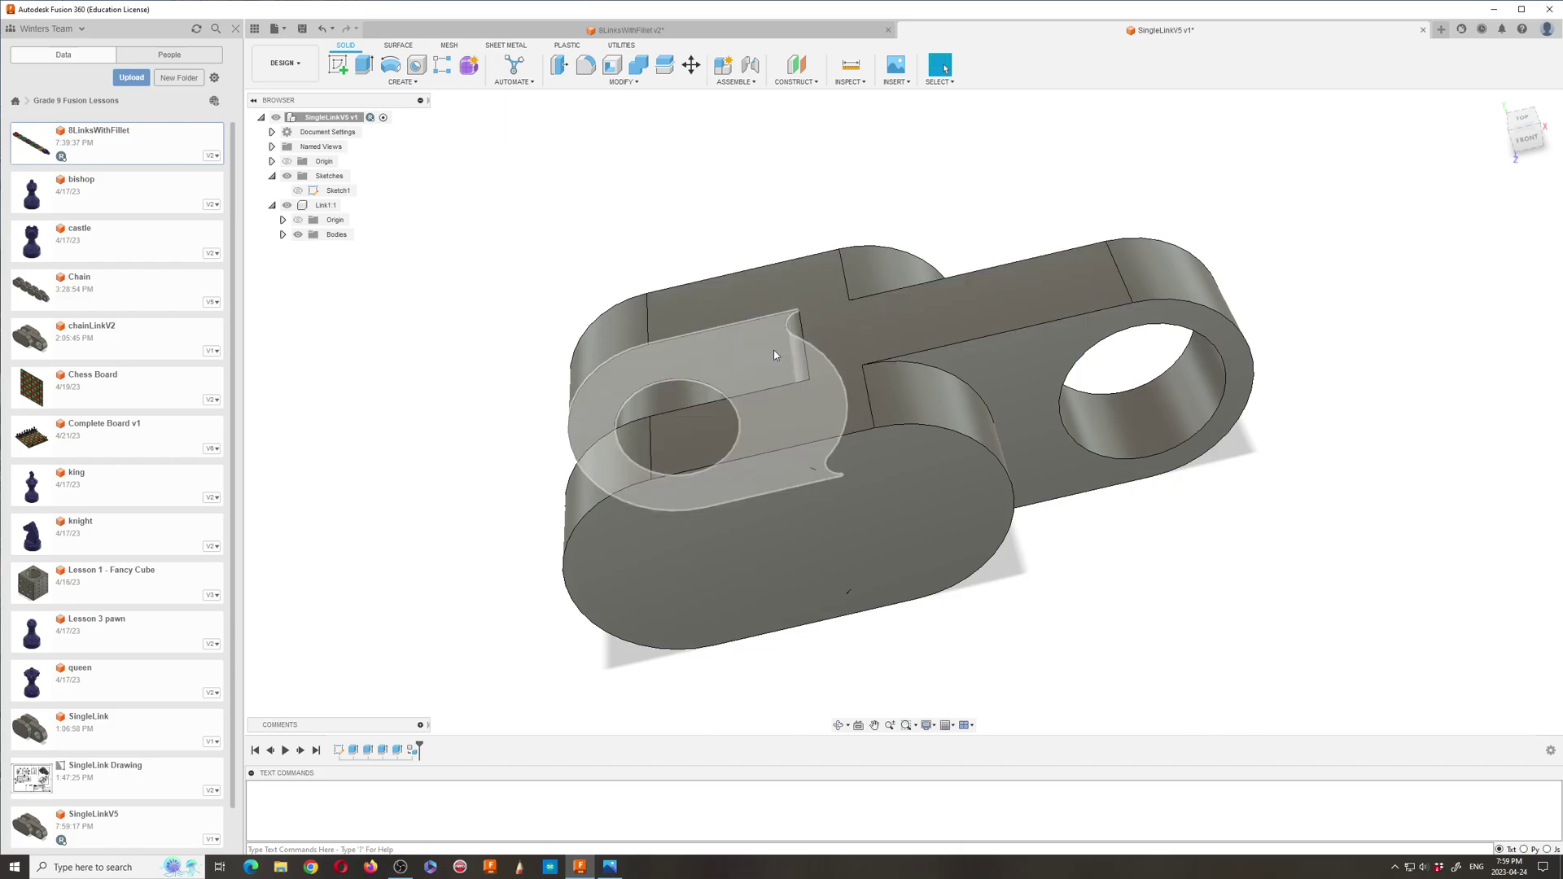
Step: Copy Link1:1 and Paste New it into the SingleLinkV5 root component
{"action": "right_click", "coordinate": [323, 210]}
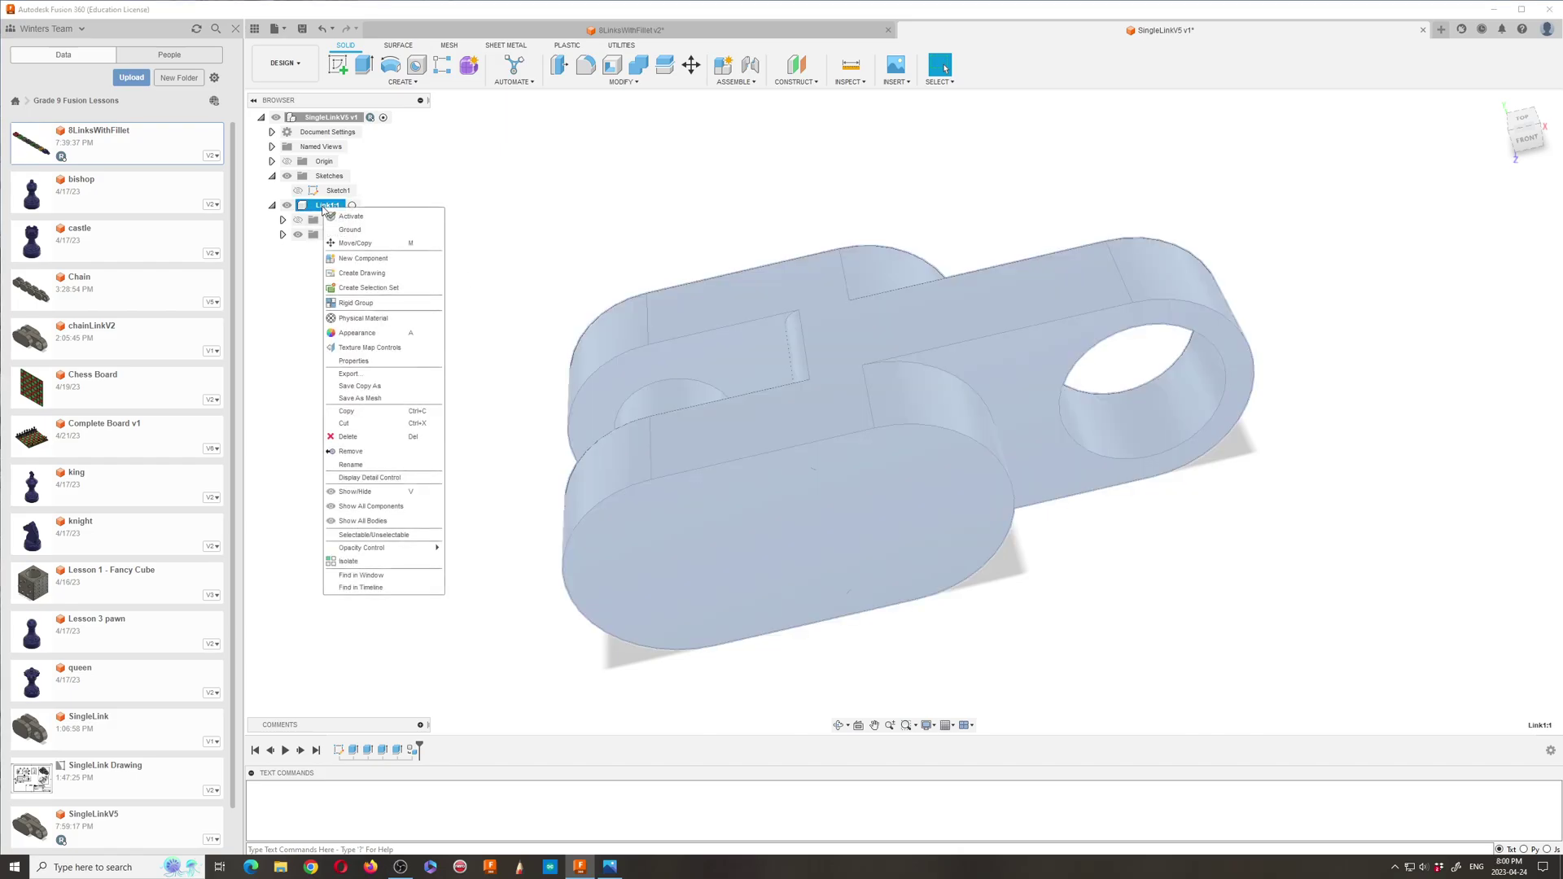
{"action": "left_click", "coordinate": [356, 415]}
{"action": "left_click", "coordinate": [469, 296]}
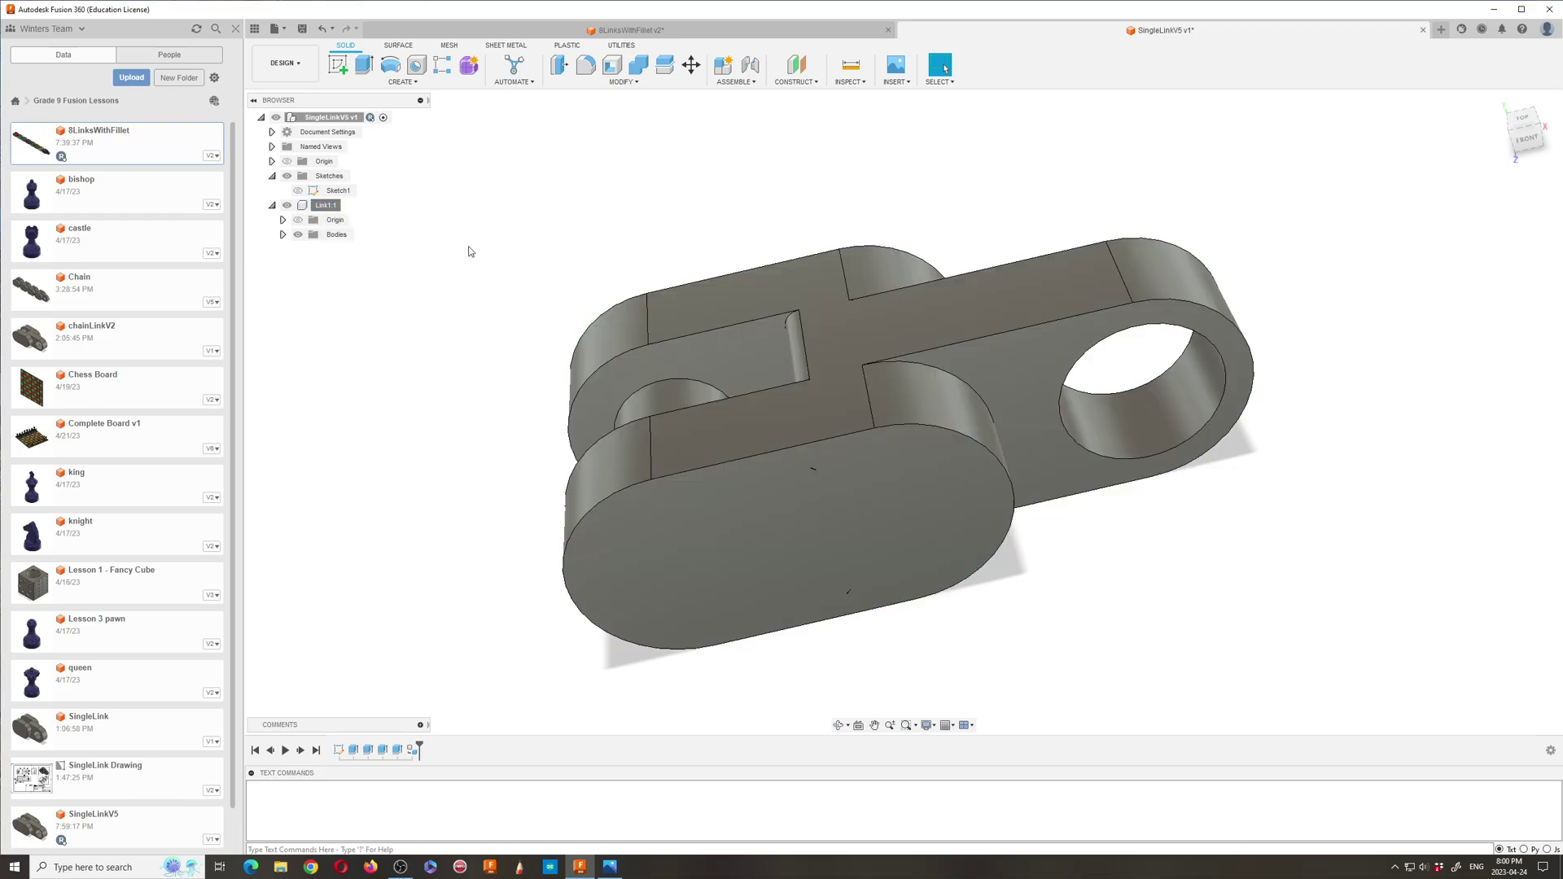
{"action": "right_click", "coordinate": [340, 120]}
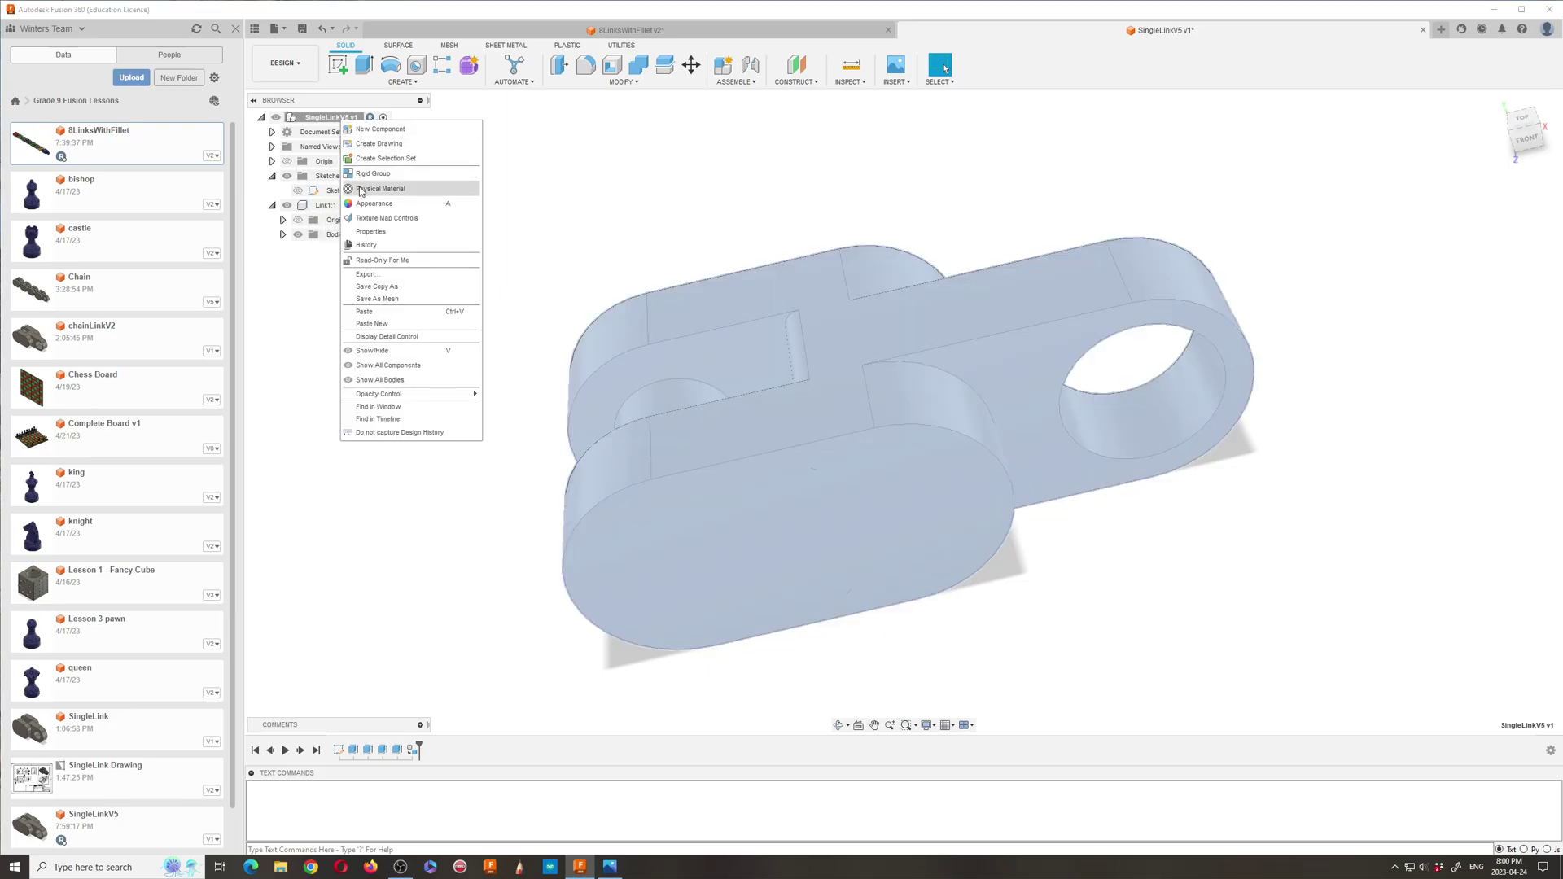
{"action": "left_click", "coordinate": [364, 323]}
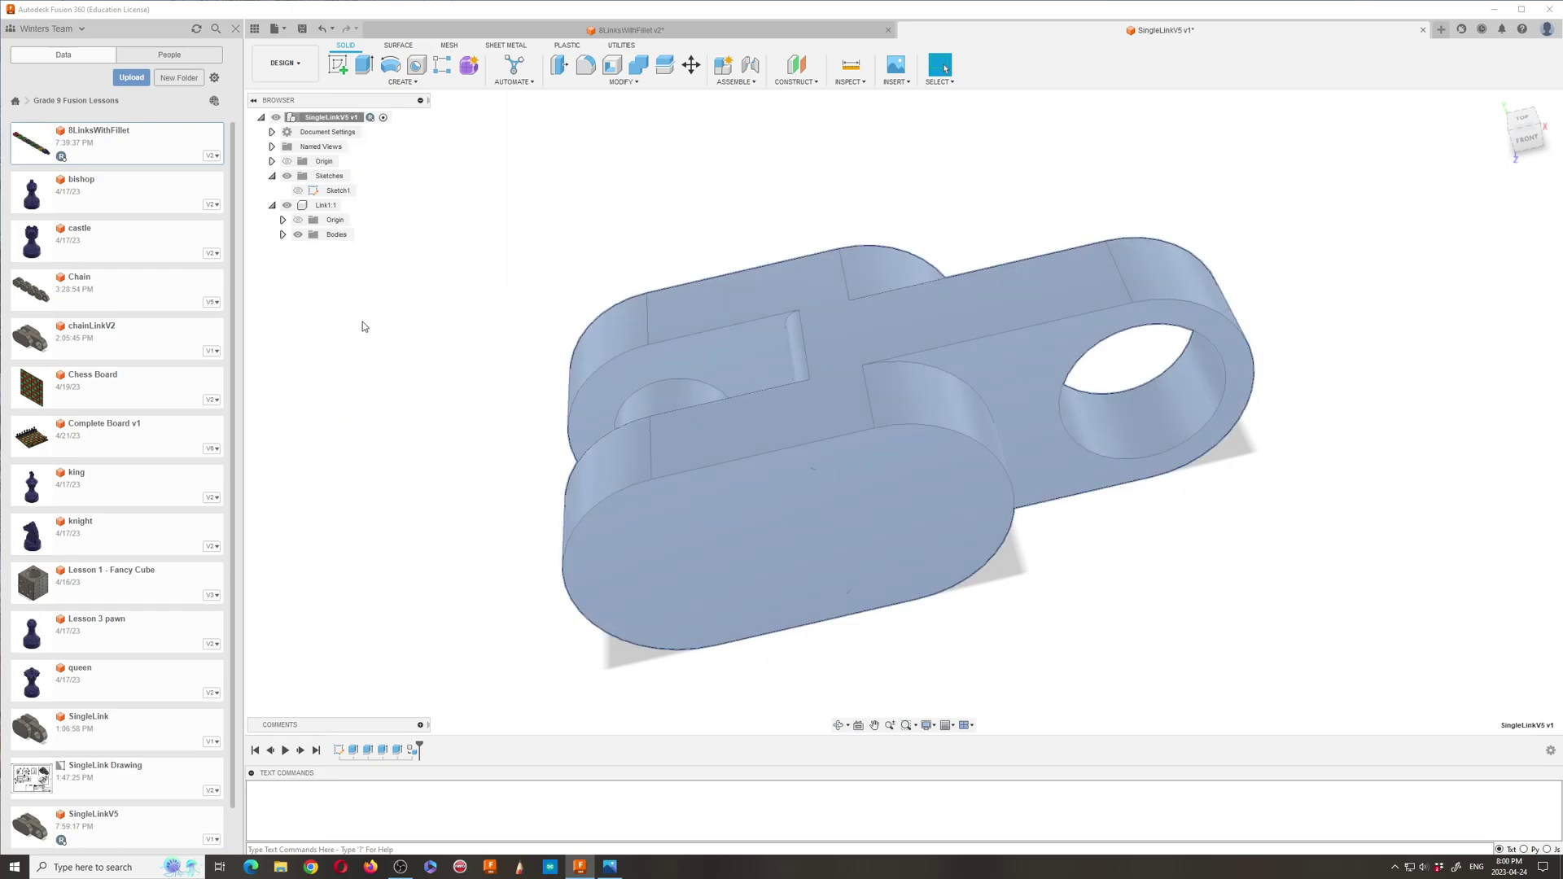
Step: Move the pasted link 12.50 mm along X so it interlocks with the original
{"action": "scroll", "coordinate": [569, 227], "scroll_direction": "down", "scroll_amount": 4}
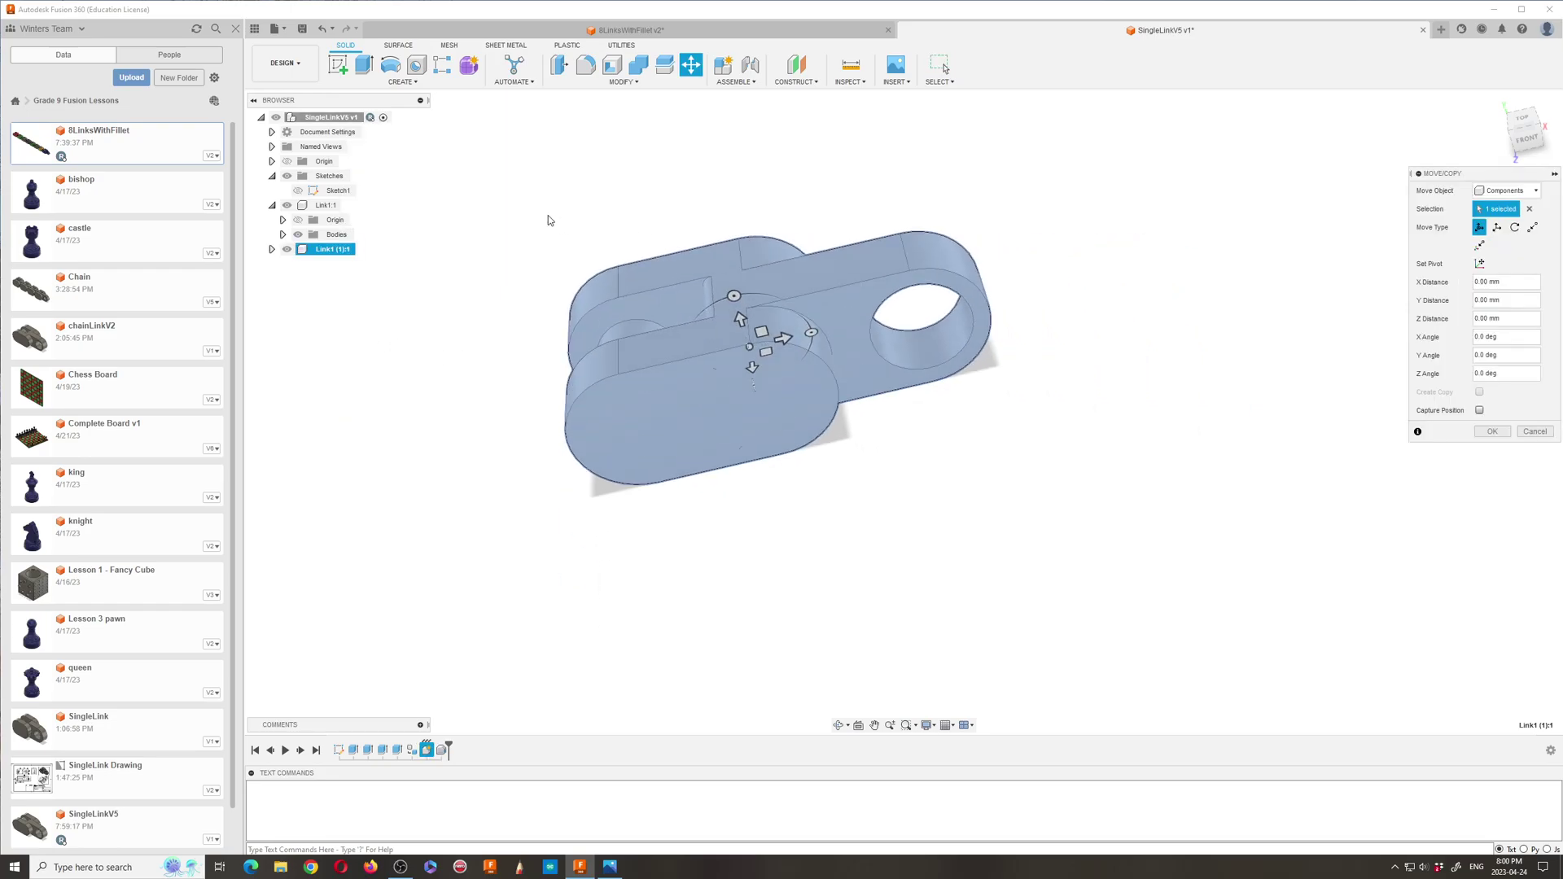
{"action": "scroll", "coordinate": [693, 215], "scroll_direction": "up", "scroll_amount": 2}
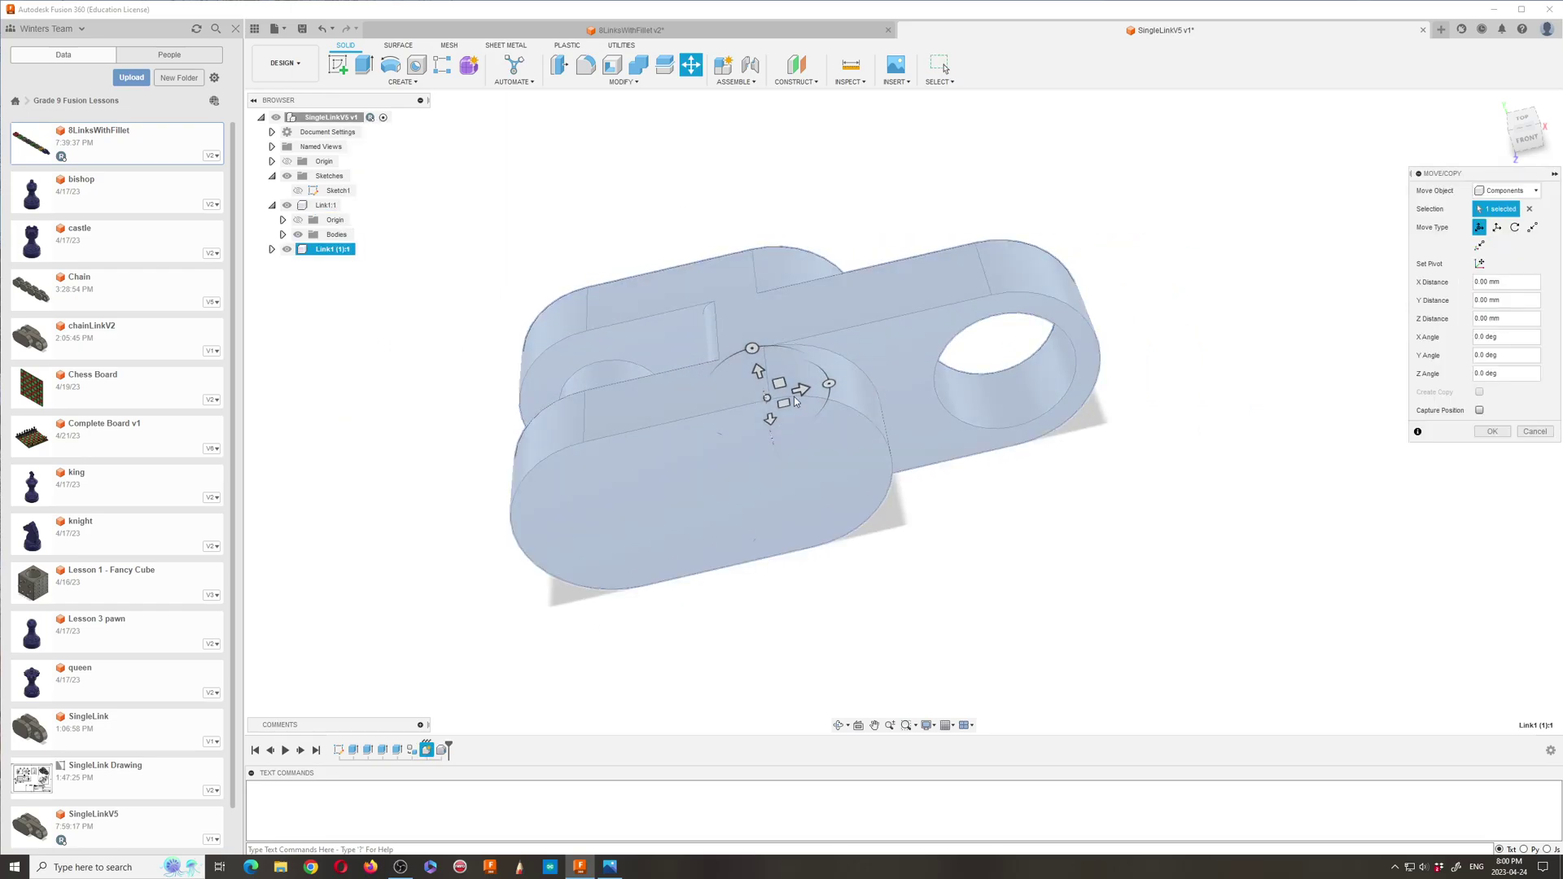
{"action": "left_click_drag", "start_coordinate": [800, 391], "coordinate": [1184, 296]}
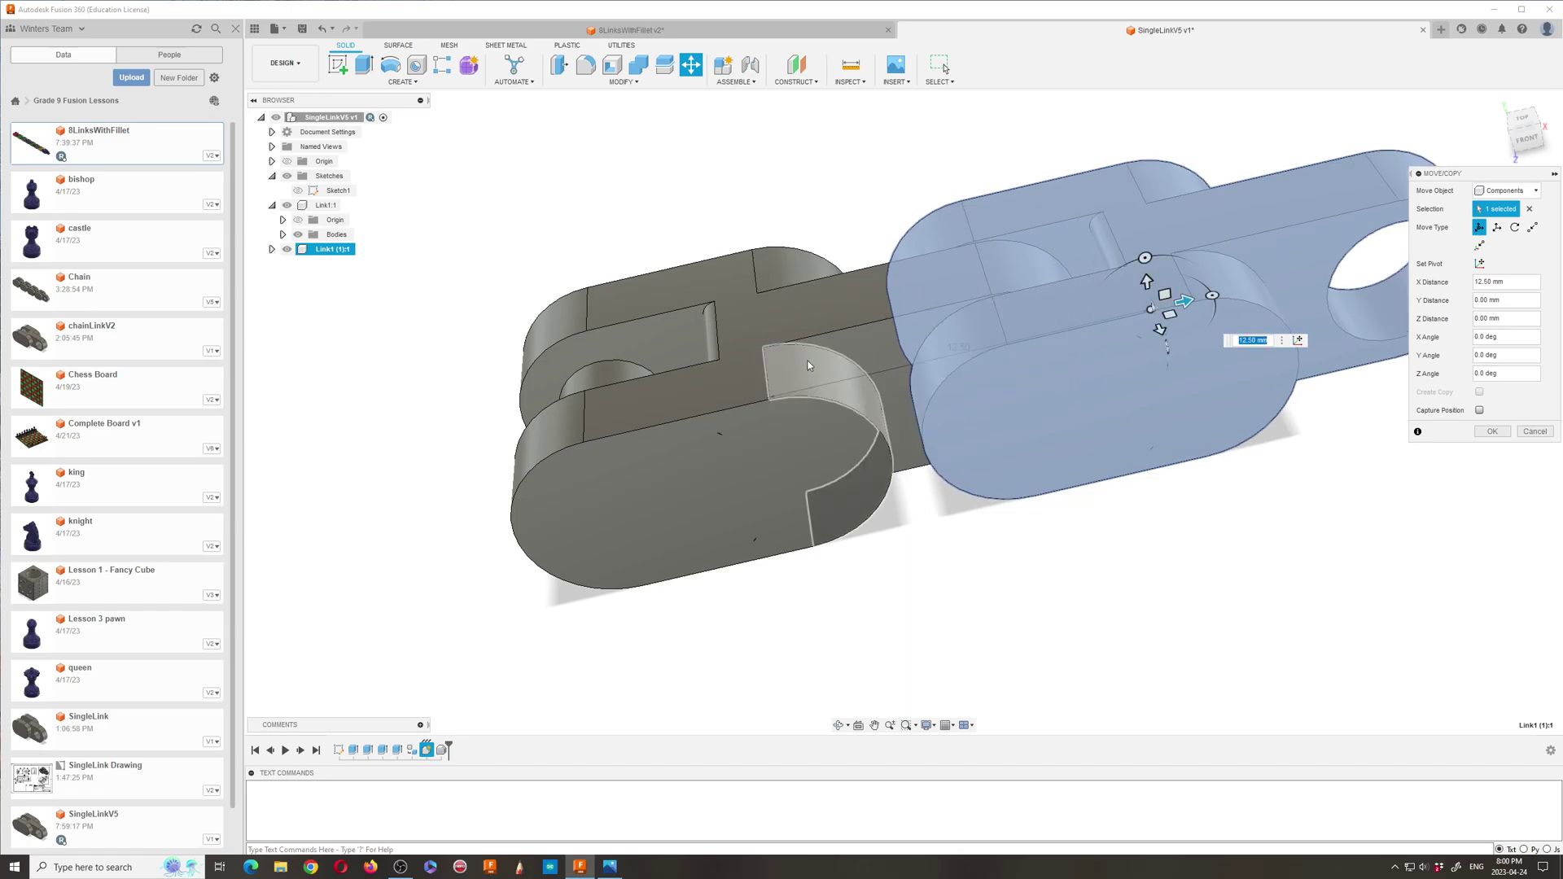
{"action": "scroll", "coordinate": [727, 367], "scroll_direction": "down", "scroll_amount": 3}
{"action": "scroll", "coordinate": [727, 366], "scroll_direction": "down", "scroll_amount": 2}
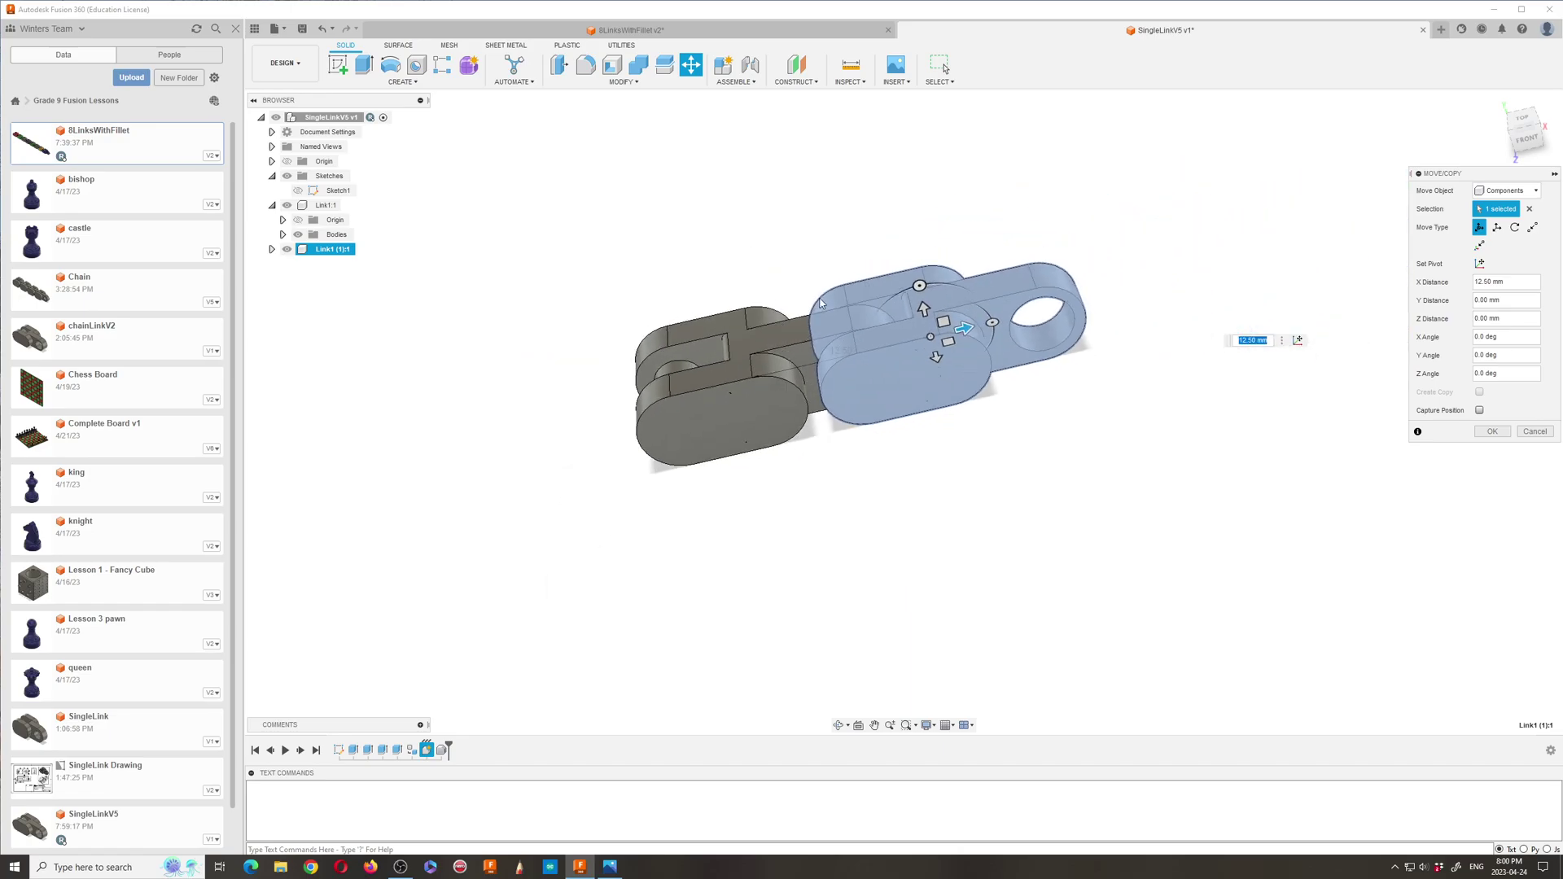
{"action": "scroll", "coordinate": [821, 303], "scroll_direction": "up", "scroll_amount": 4}
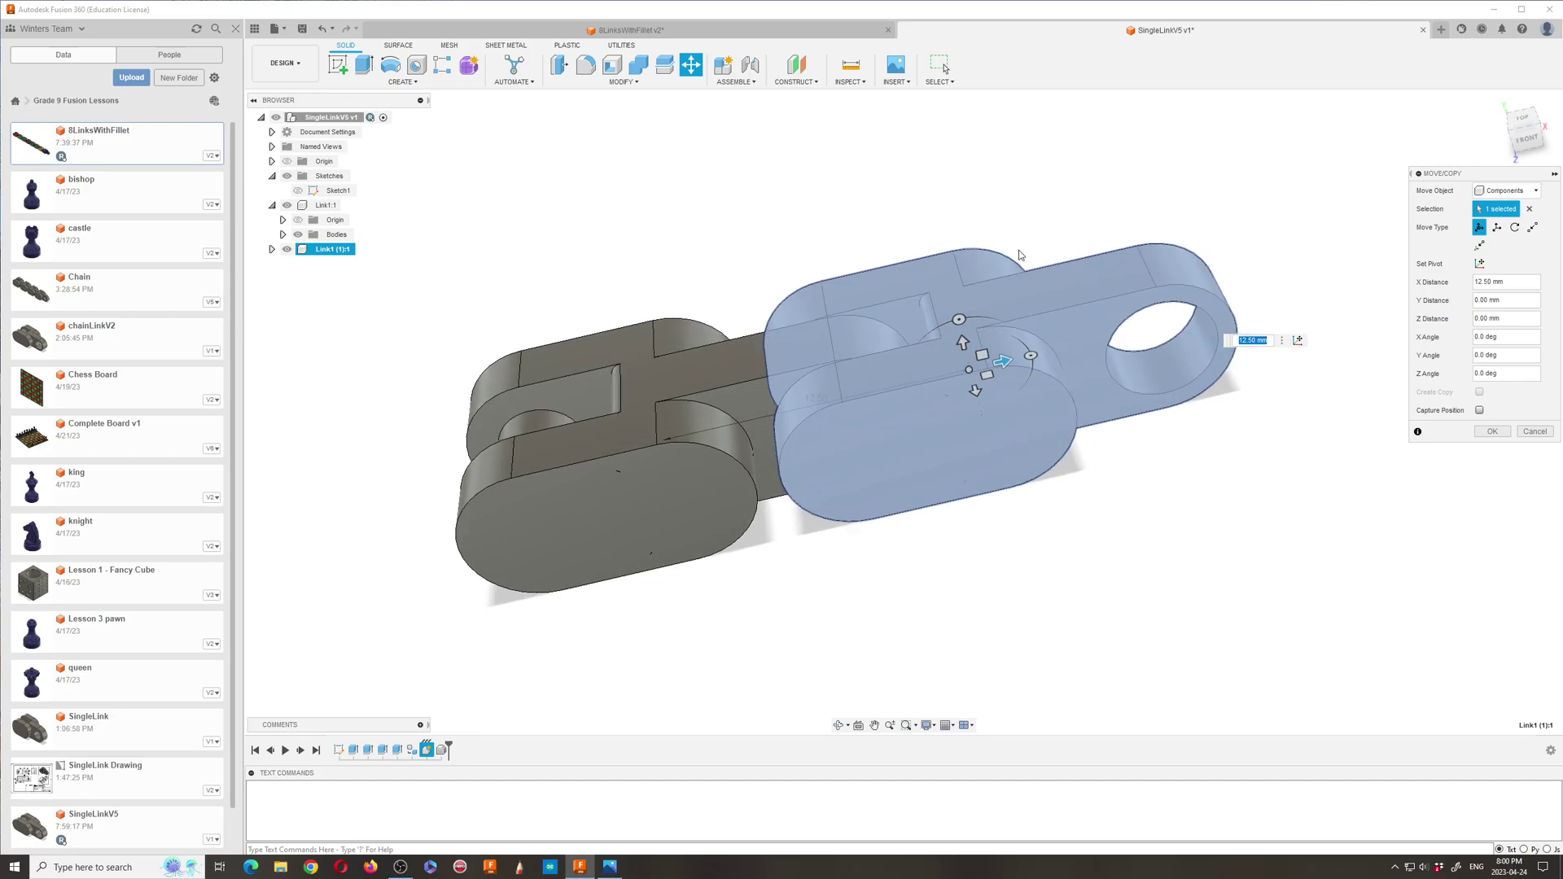
{"action": "left_click", "coordinate": [1492, 432]}
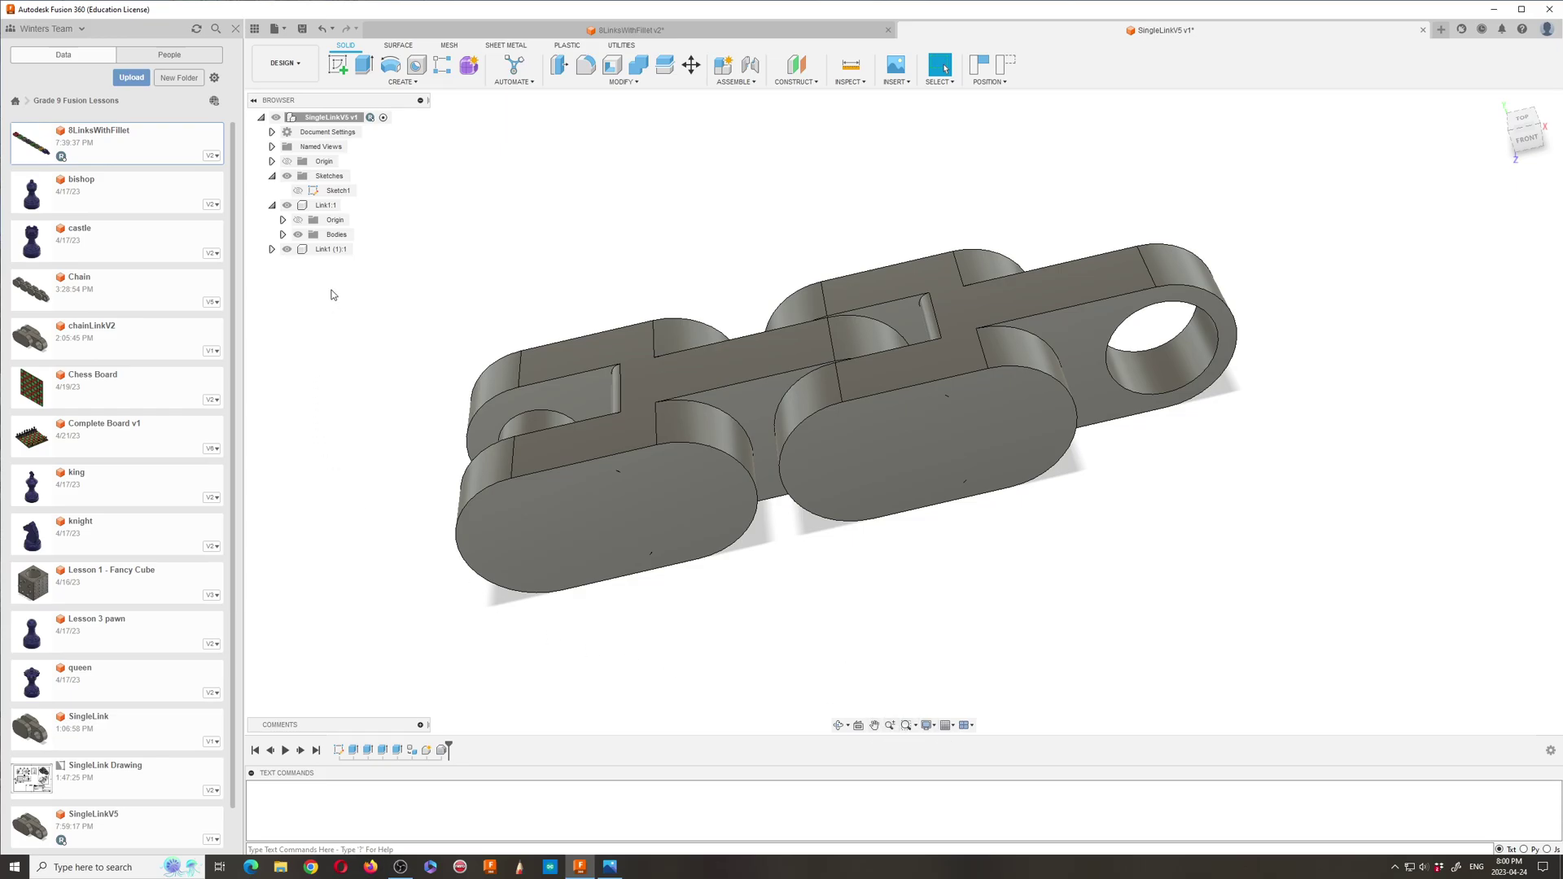
Step: Set the copied link's opacity to 30% and orbit toward a top-down view
{"action": "right_click", "coordinate": [323, 251]}
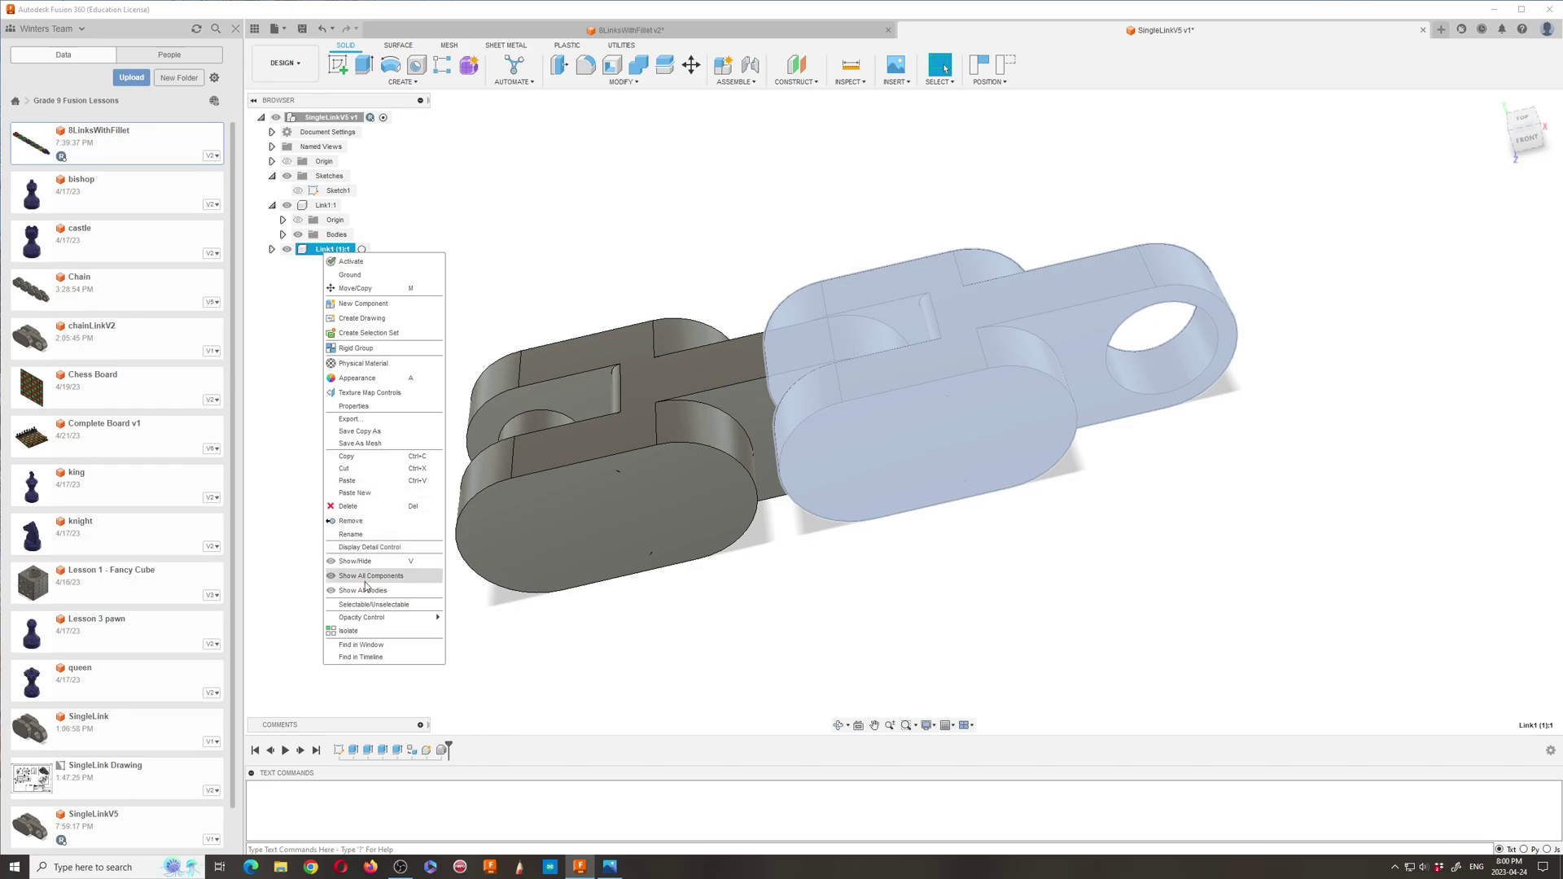
{"action": "mouse_move", "coordinate": [396, 619]}
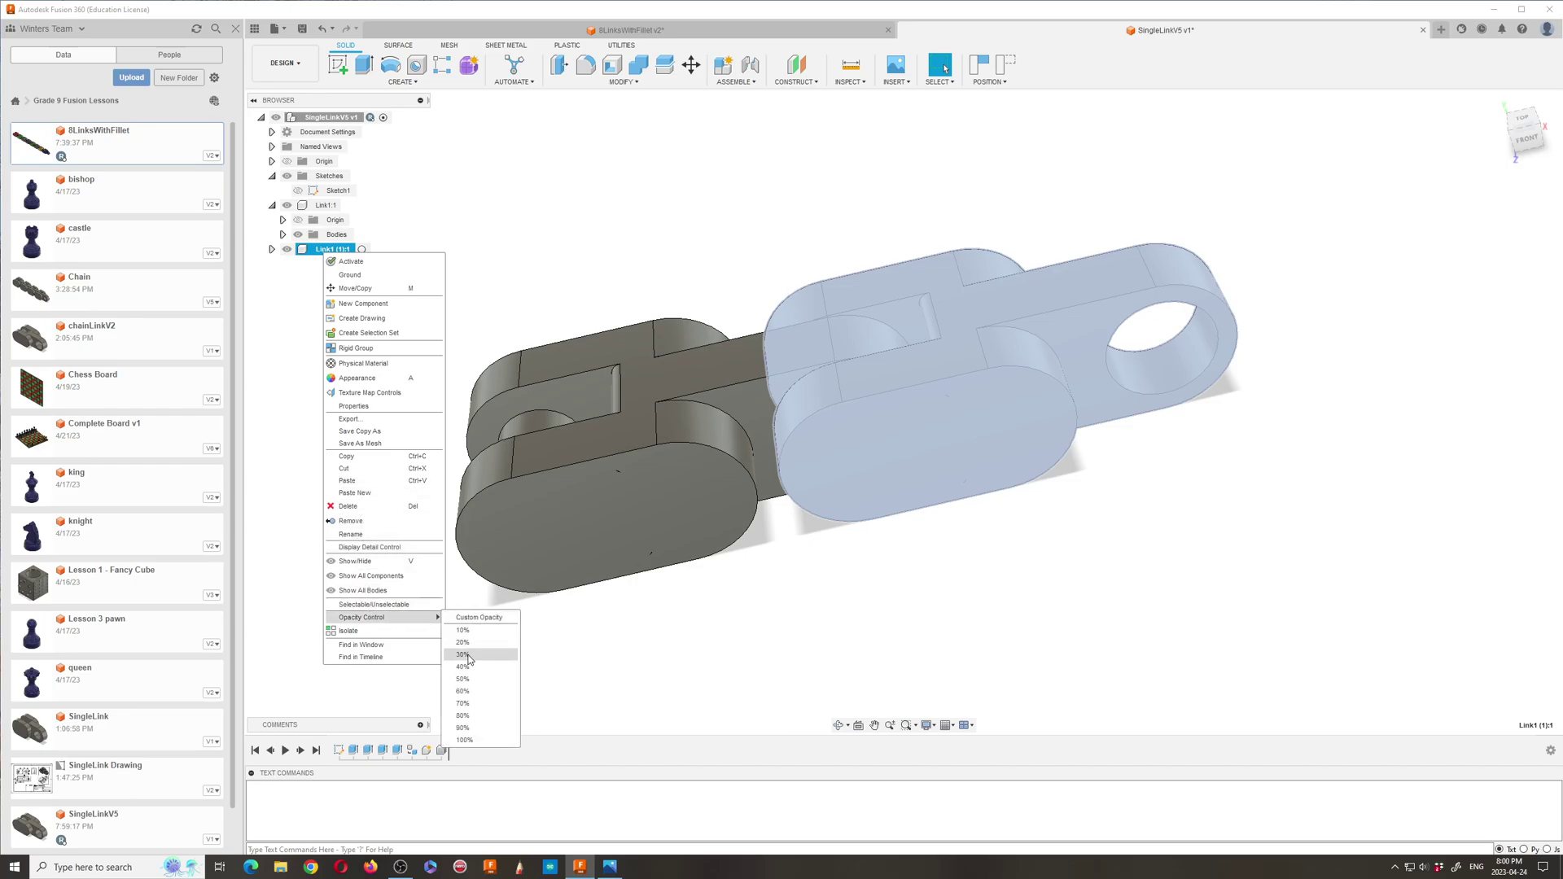
{"action": "left_click", "coordinate": [468, 655]}
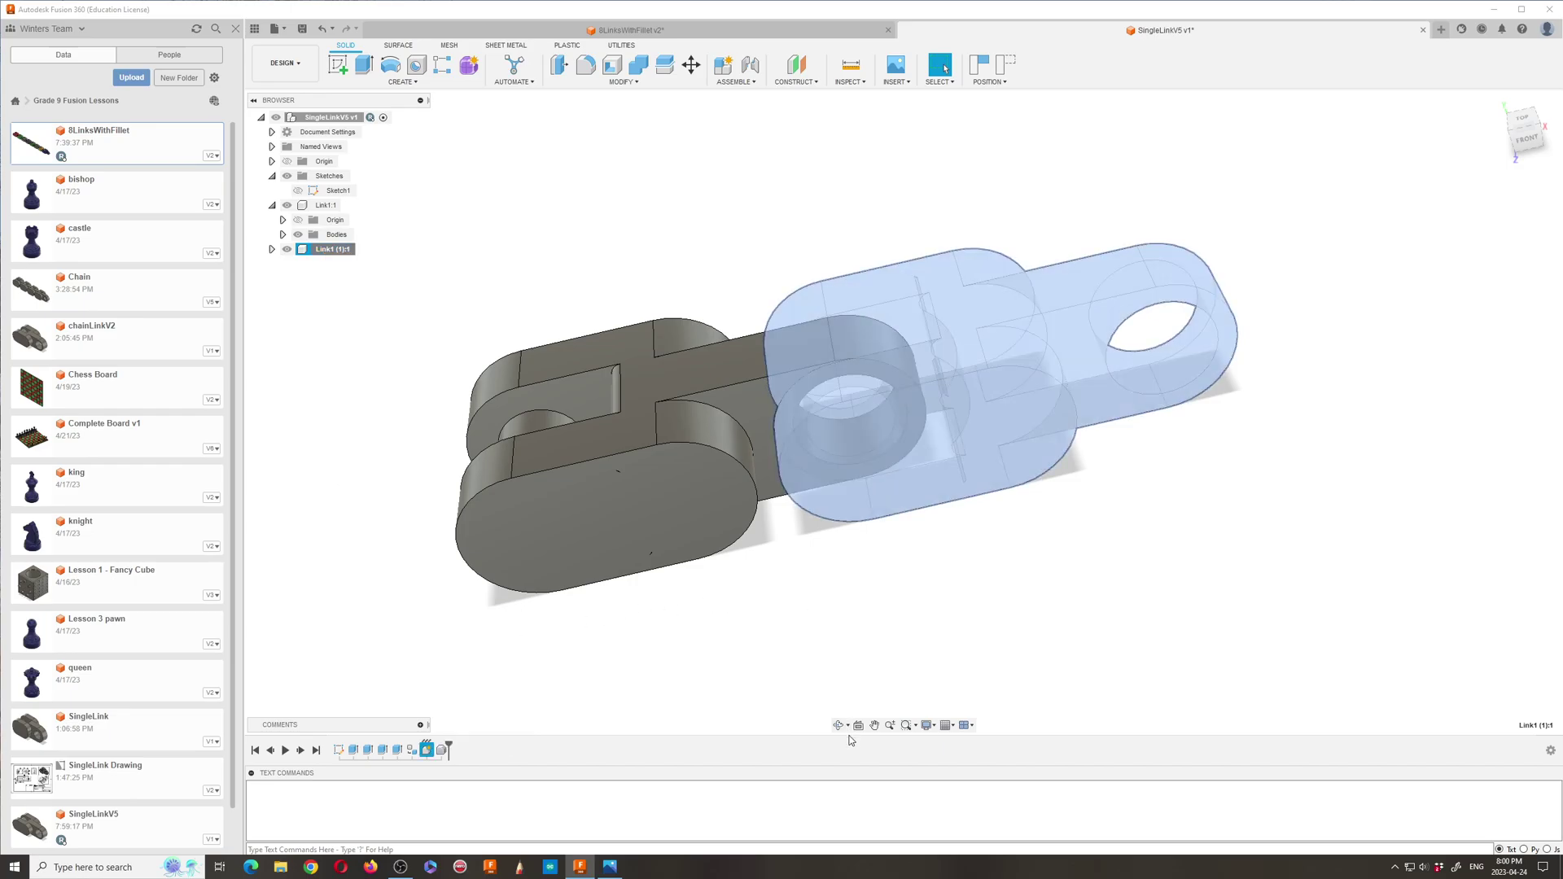
{"action": "left_click", "coordinate": [865, 652]}
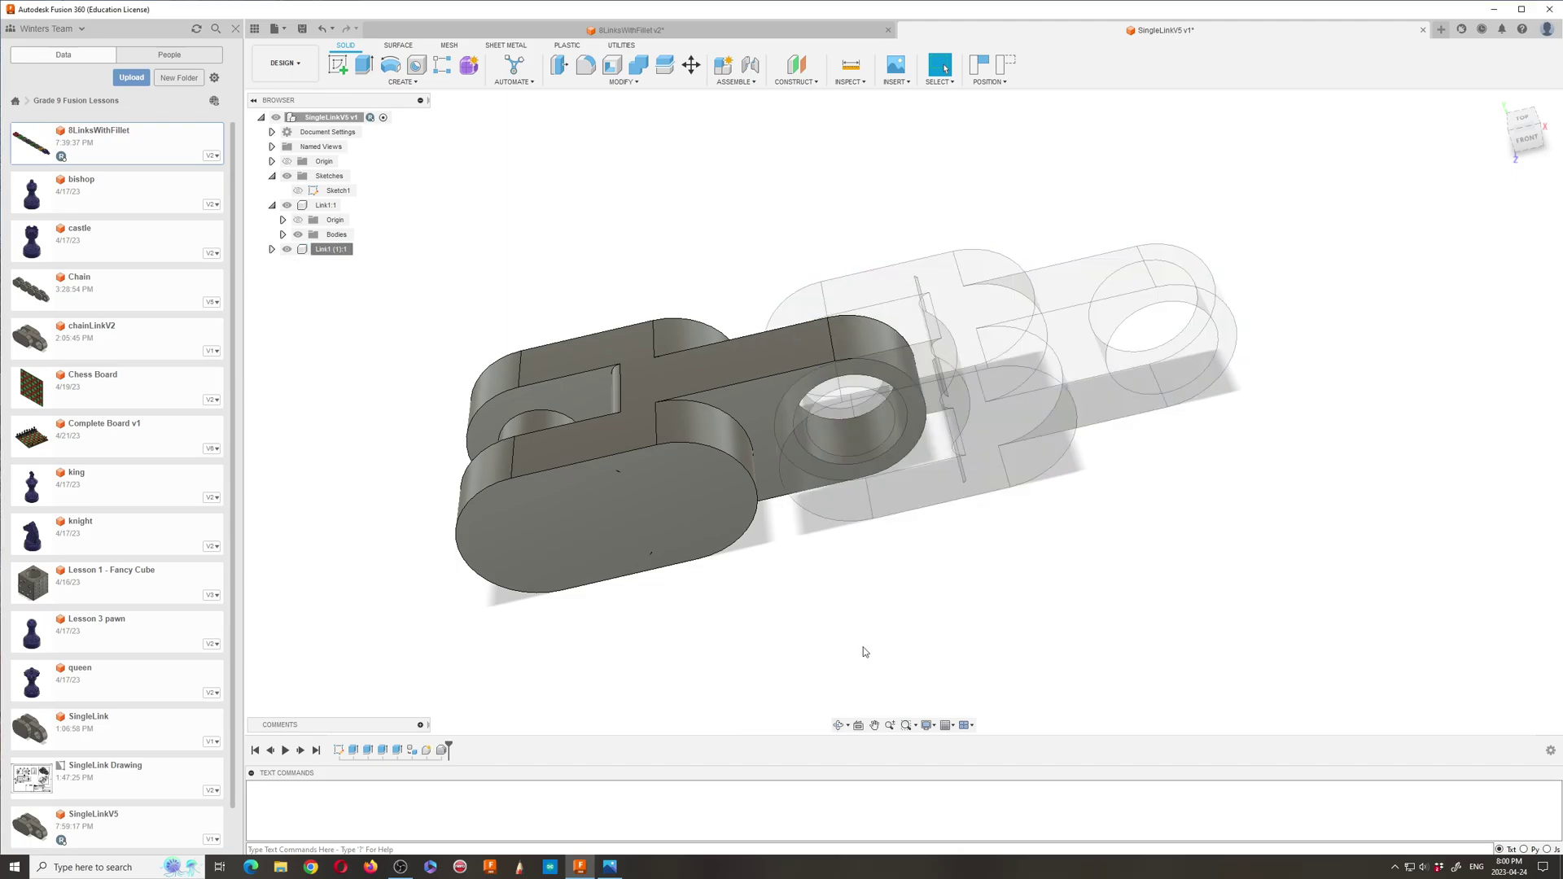
{"action": "left_click", "coordinate": [841, 725]}
{"action": "left_click_drag", "start_coordinate": [834, 632], "coordinate": [827, 596]}
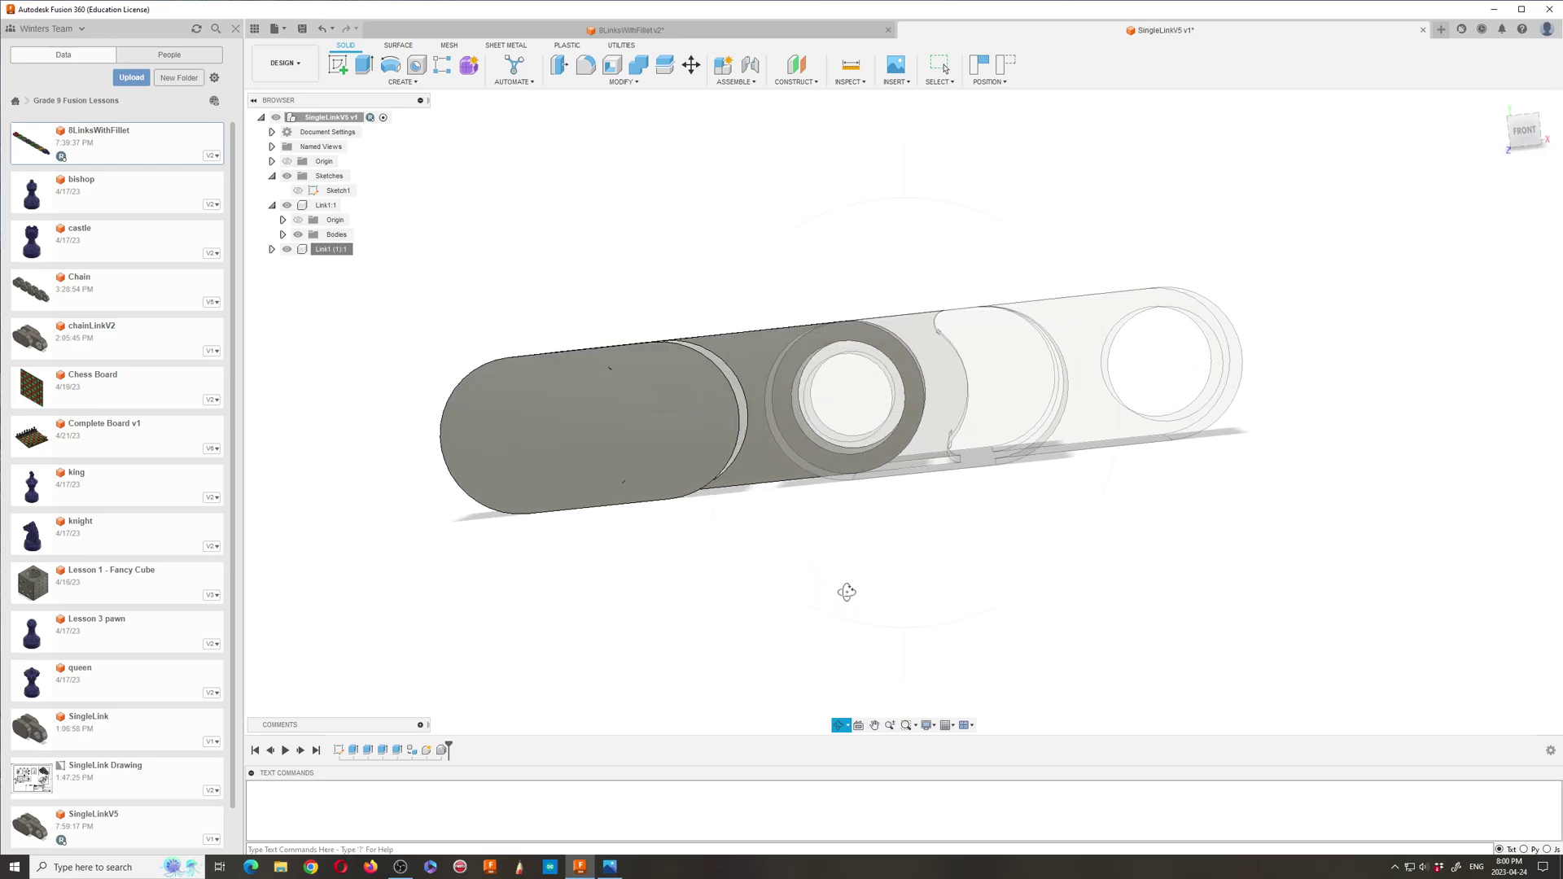
{"action": "left_click_drag", "start_coordinate": [847, 593], "coordinate": [807, 598]}
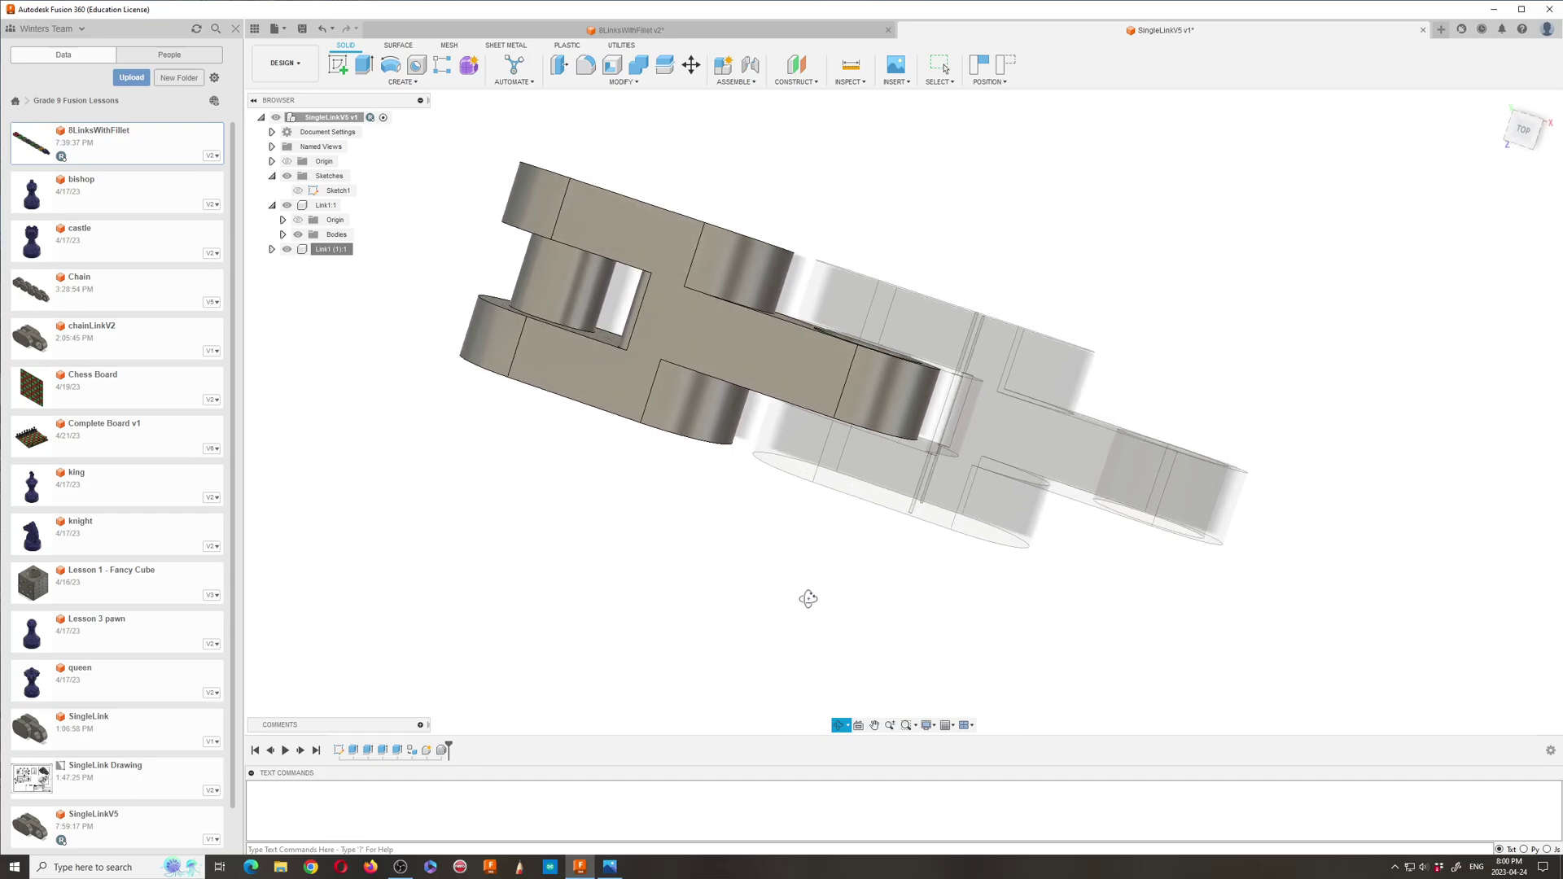
{"action": "key", "text": "Escape"}
Step: Restore the second link to full opacity through Opacity Control
{"action": "right_click", "coordinate": [327, 250]}
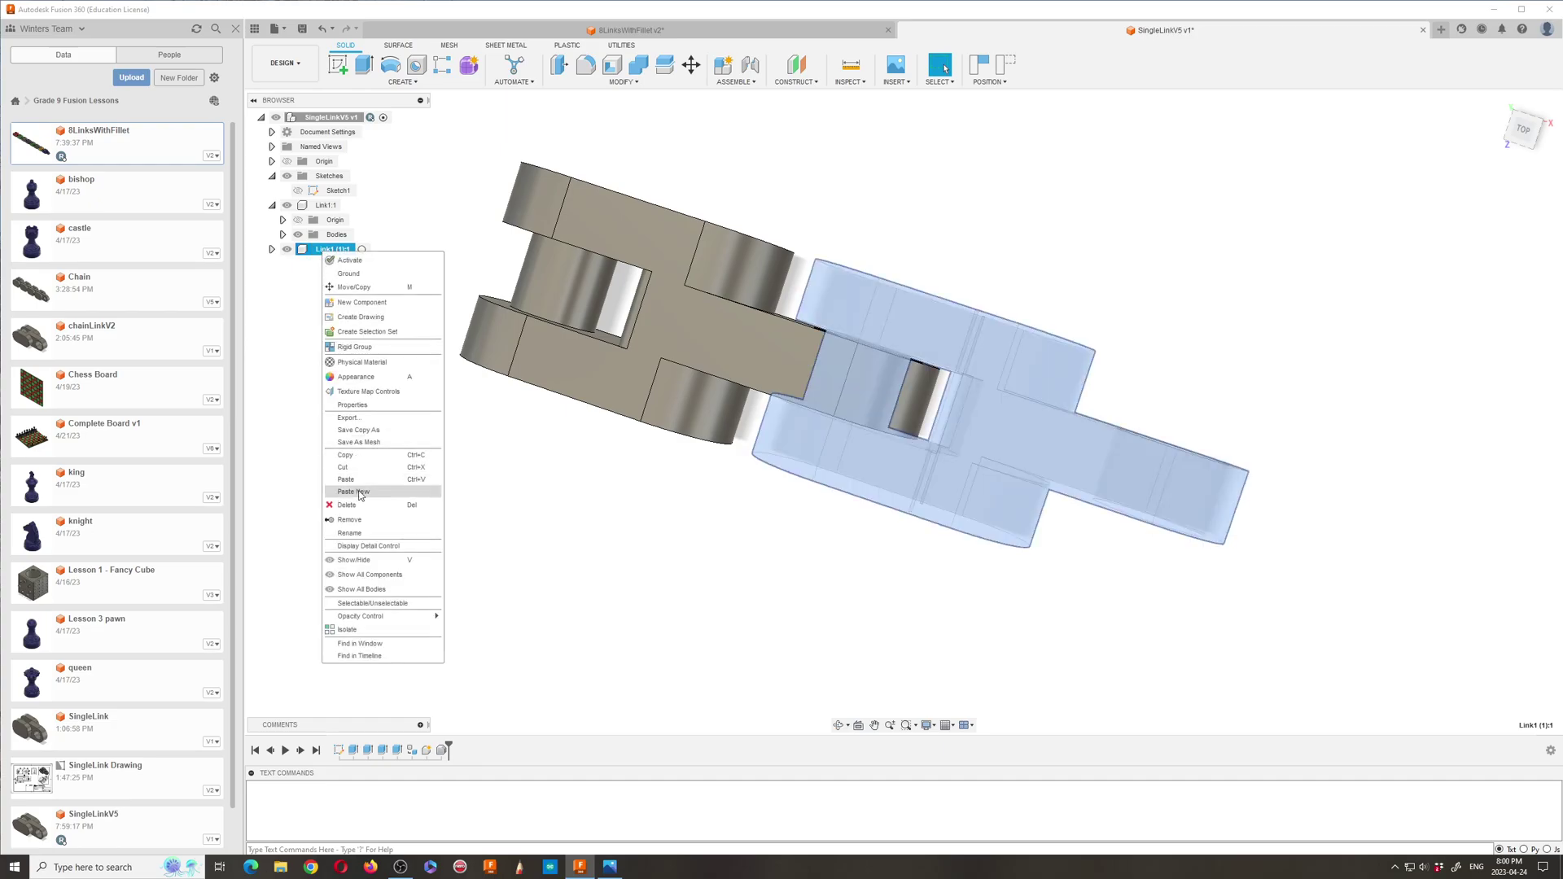
{"action": "mouse_move", "coordinate": [403, 616]}
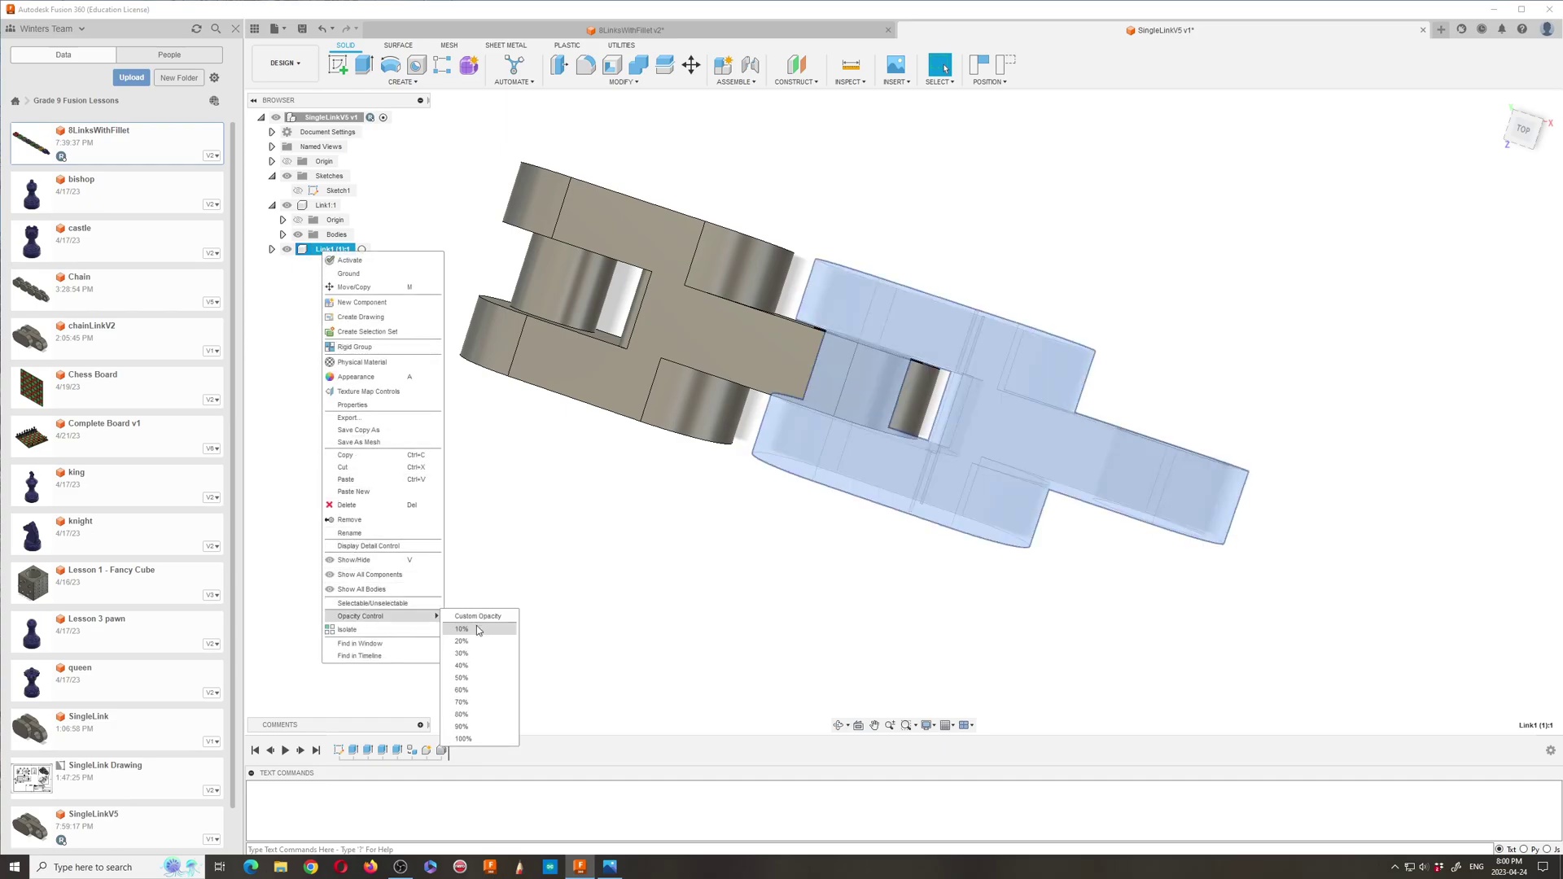
{"action": "left_click", "coordinate": [459, 735]}
{"action": "left_click", "coordinate": [616, 580]}
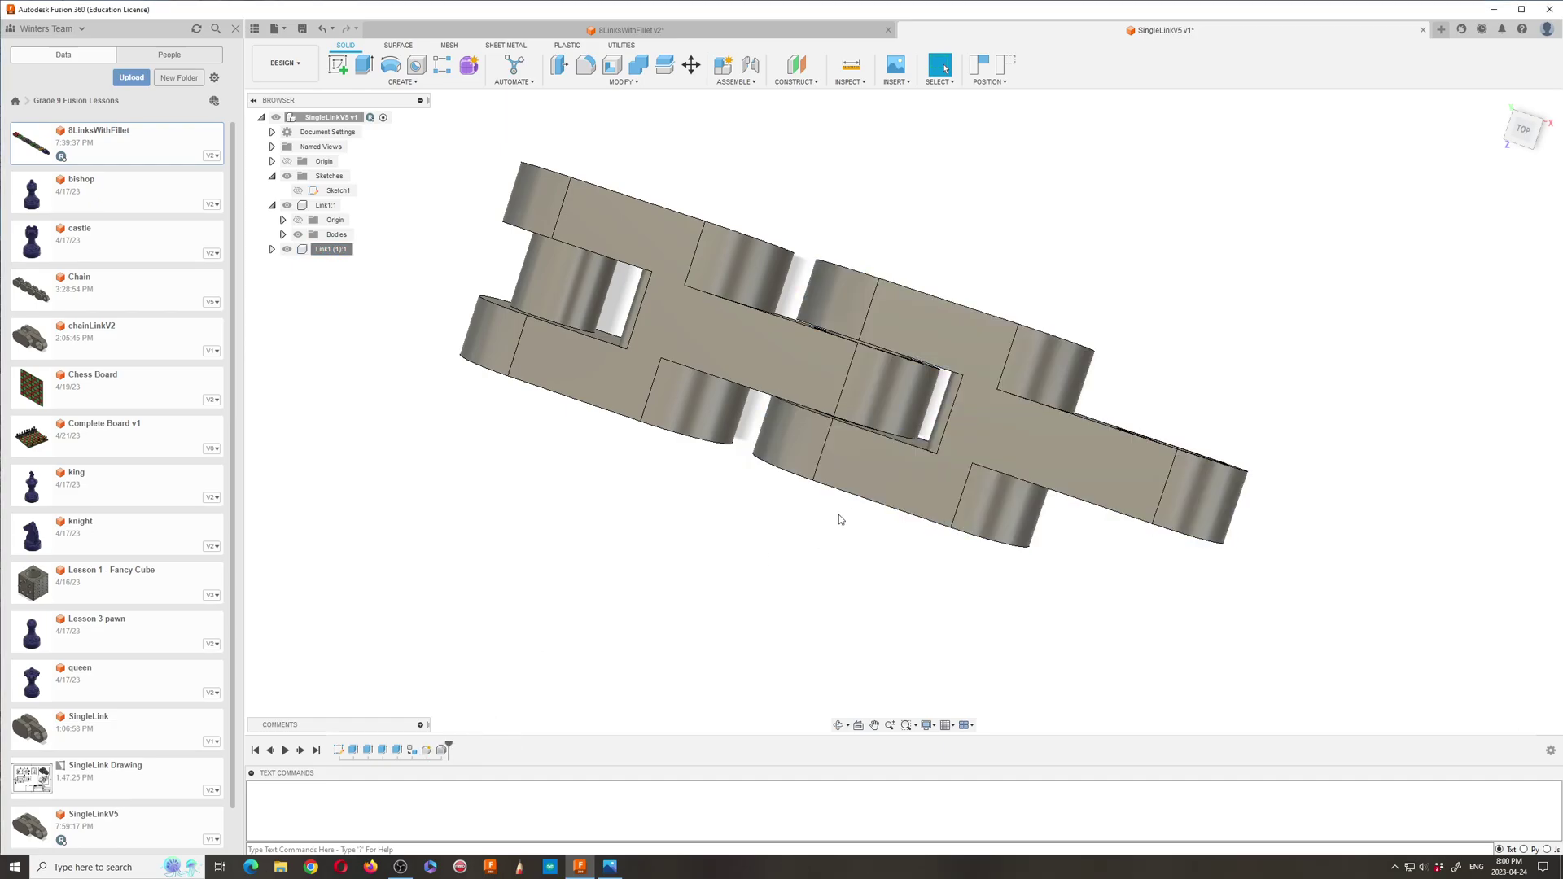
Step: Paste a third link copy into the root and move it 25 mm along X
{"action": "left_click", "coordinate": [840, 725]}
{"action": "left_click_drag", "start_coordinate": [810, 652], "coordinate": [897, 566]}
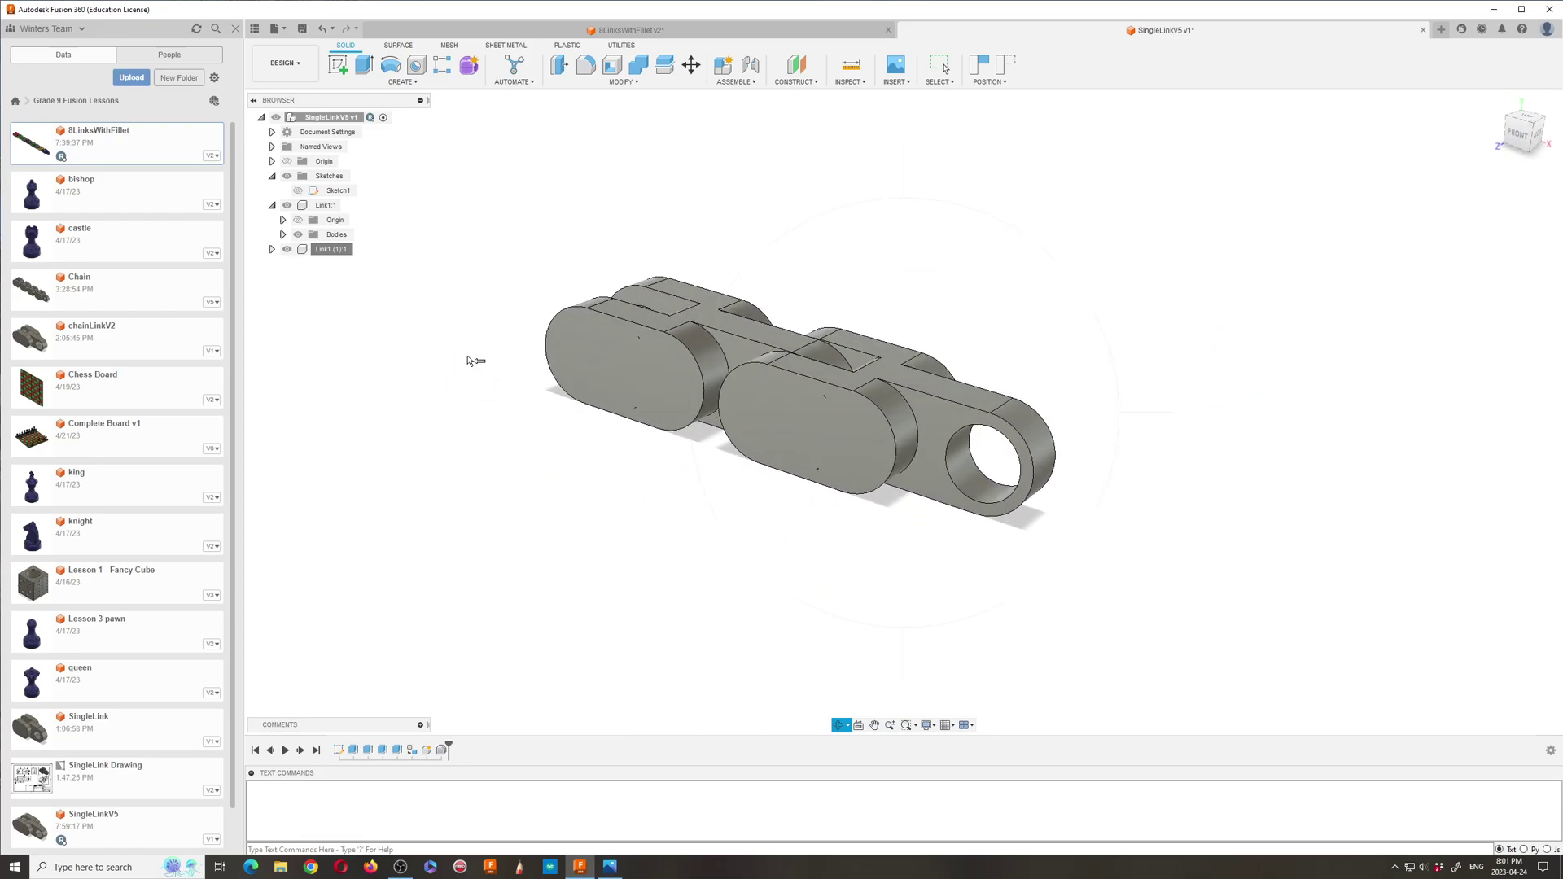
{"action": "key", "text": "Escape"}
{"action": "right_click", "coordinate": [336, 118]}
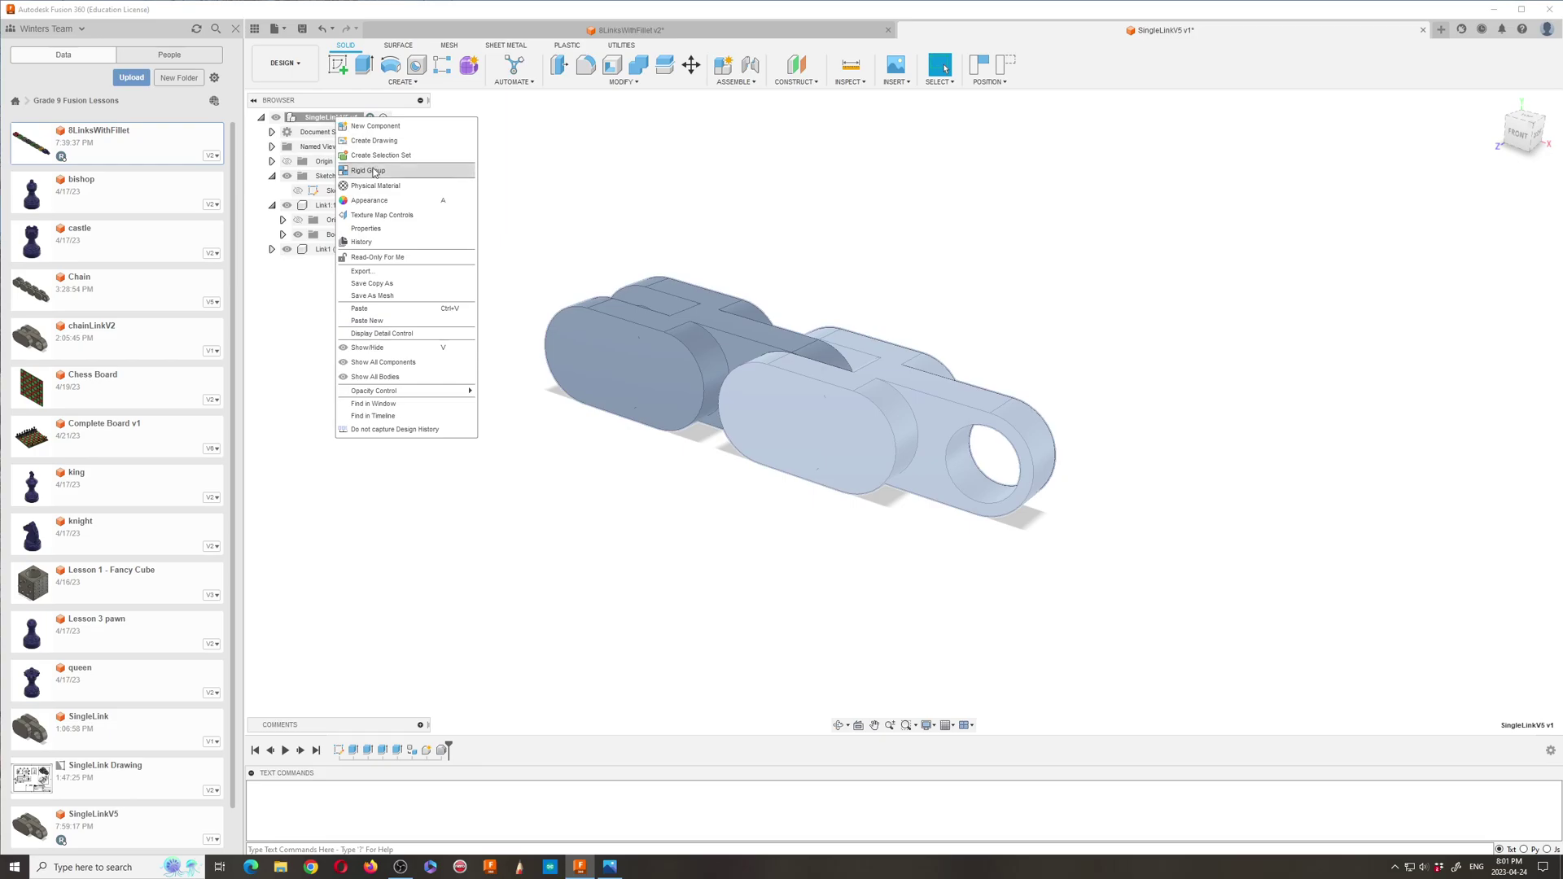
{"action": "left_click", "coordinate": [373, 321]}
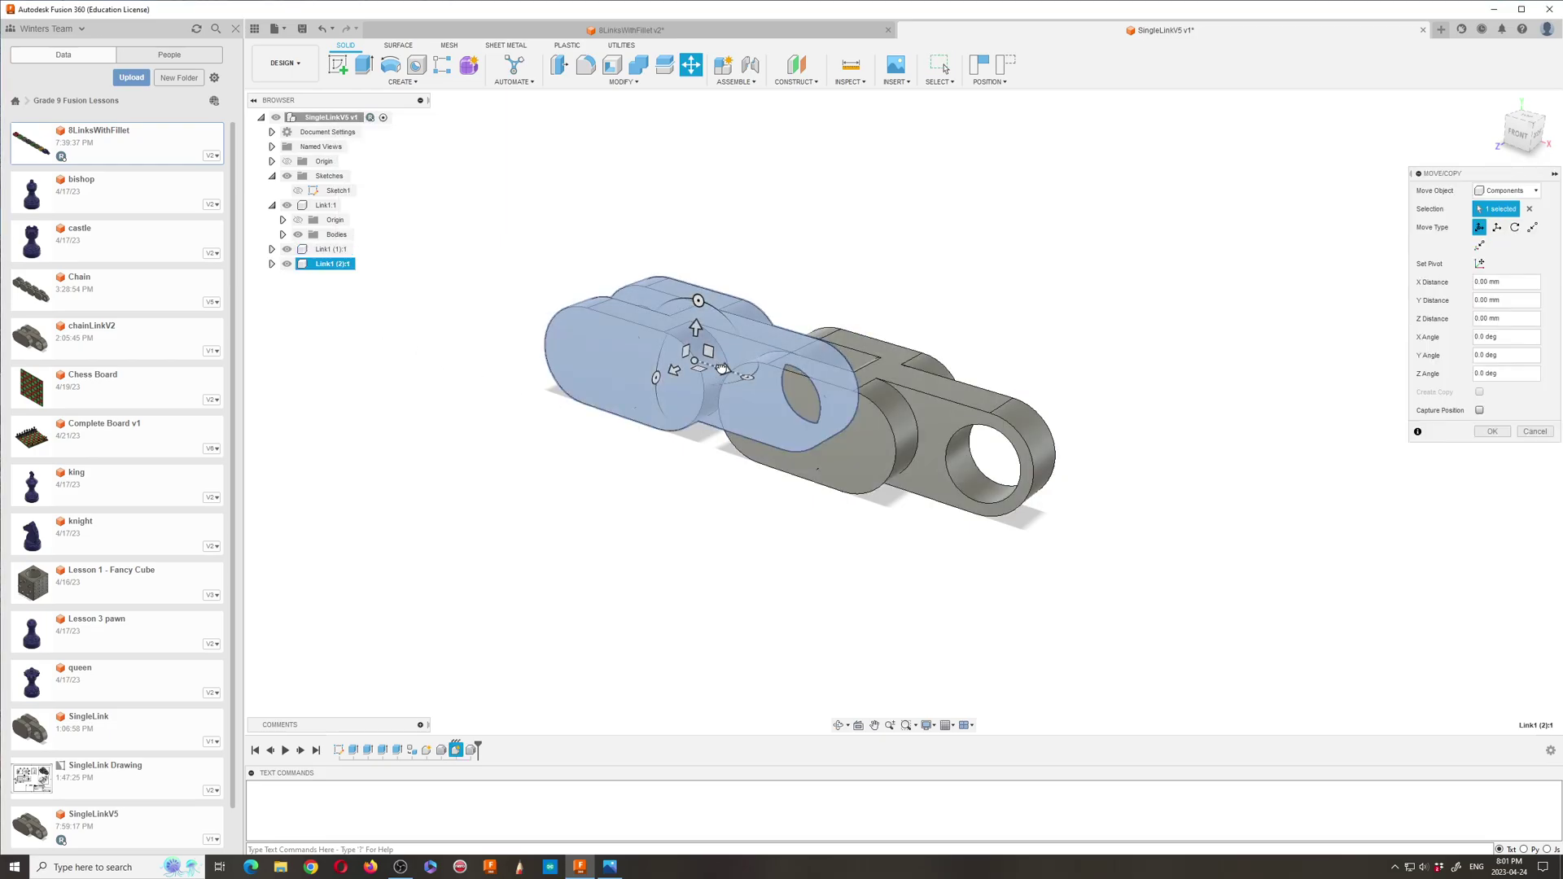
{"action": "left_click_drag", "start_coordinate": [722, 369], "coordinate": [1116, 463]}
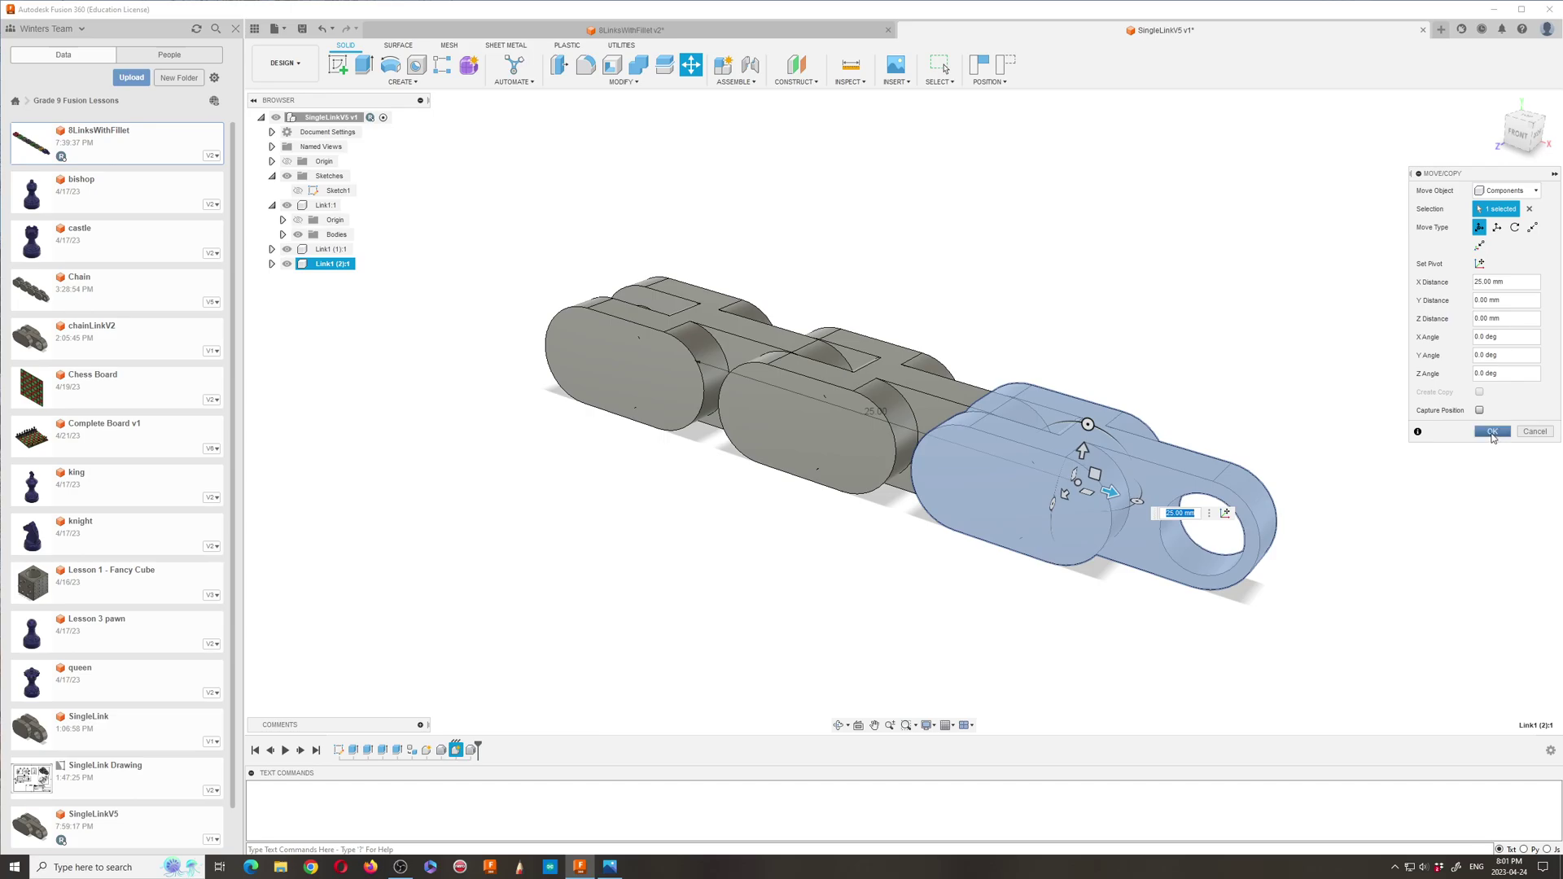
{"action": "left_click", "coordinate": [1492, 432]}
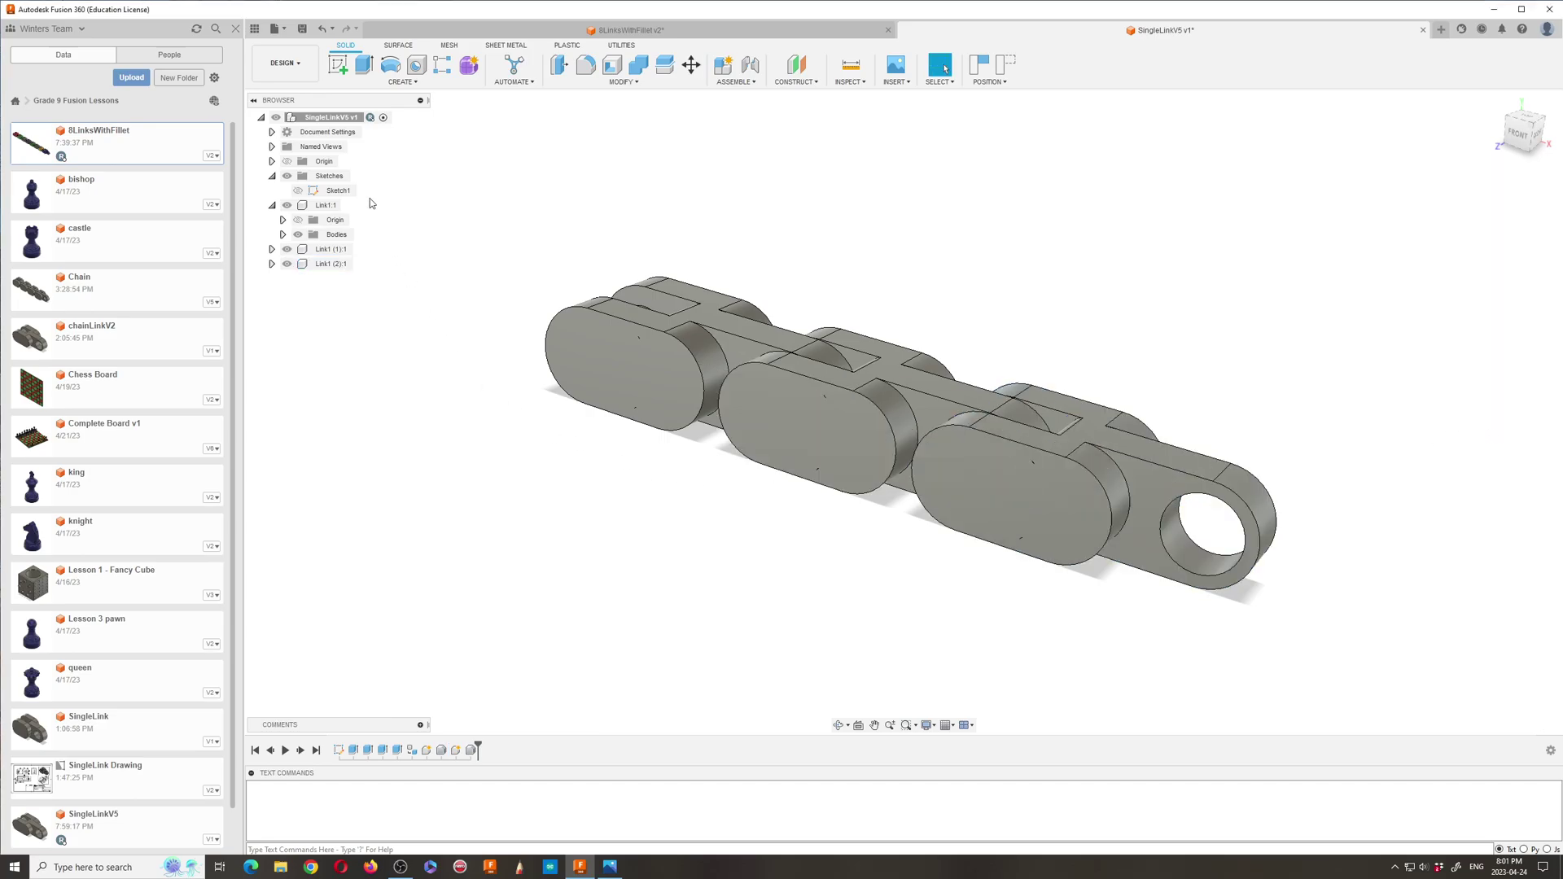
Step: Paste a fourth link copy, move it -12.50 mm along X, and orbit to view the chain
{"action": "right_click", "coordinate": [343, 119]}
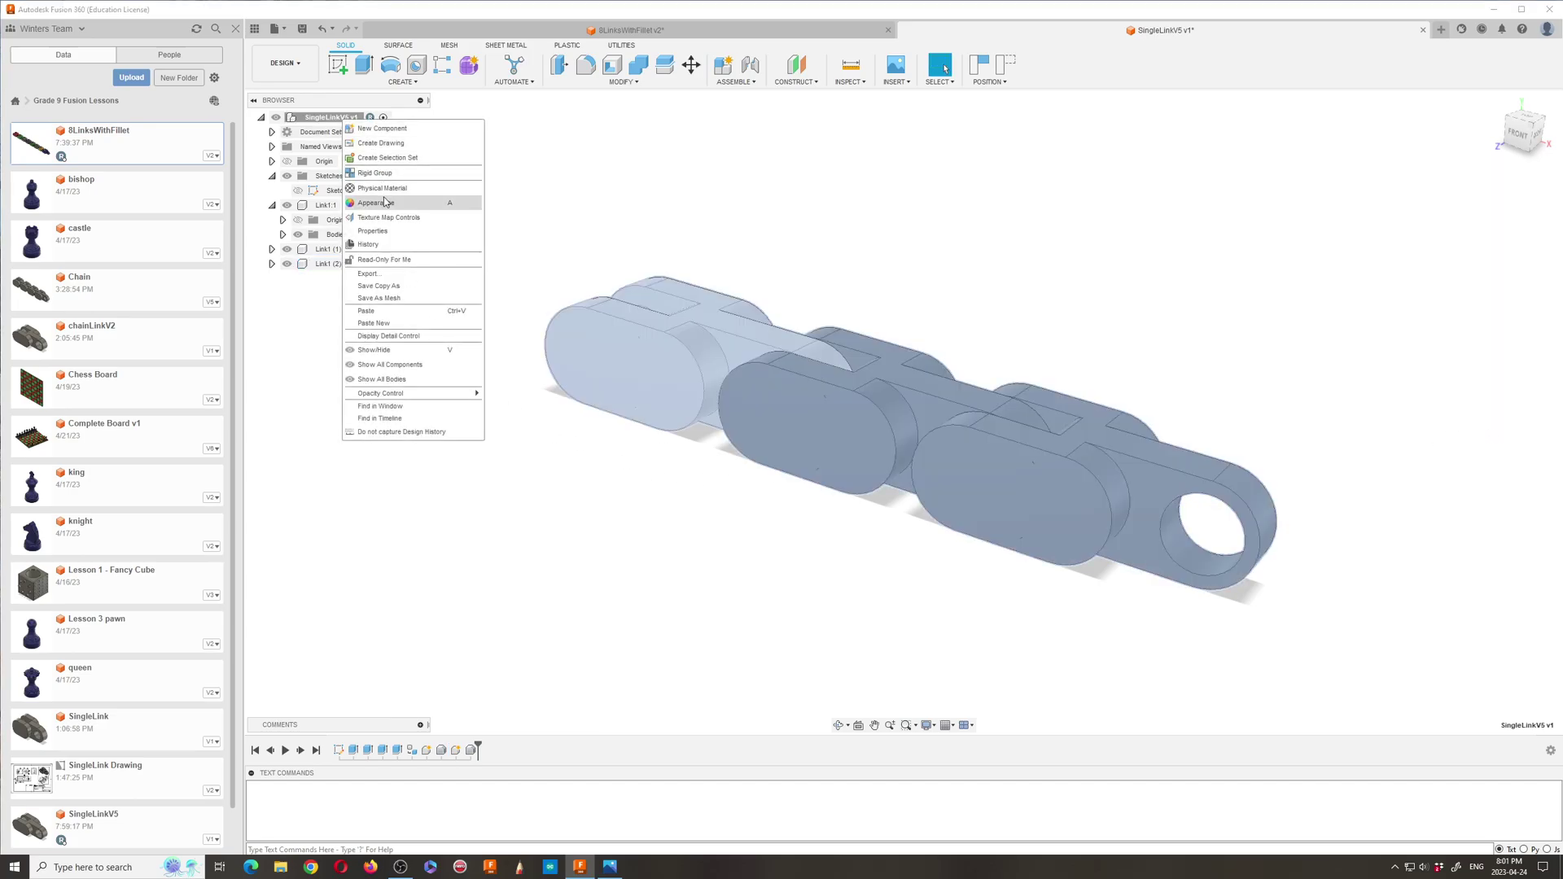
{"action": "left_click", "coordinate": [377, 323]}
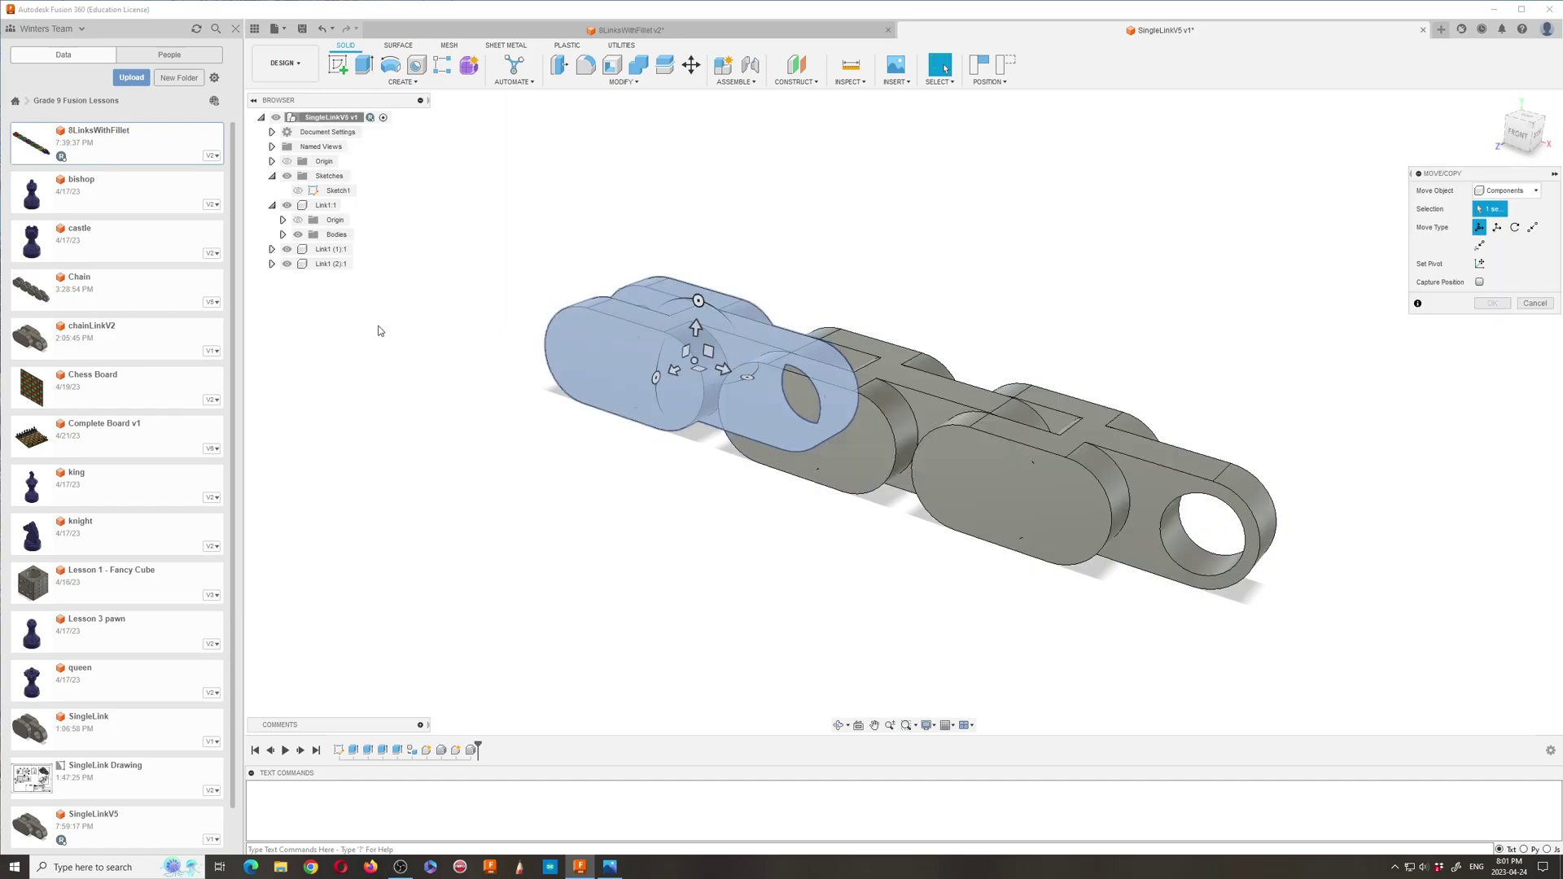
{"action": "left_click_drag", "start_coordinate": [724, 371], "coordinate": [566, 325]}
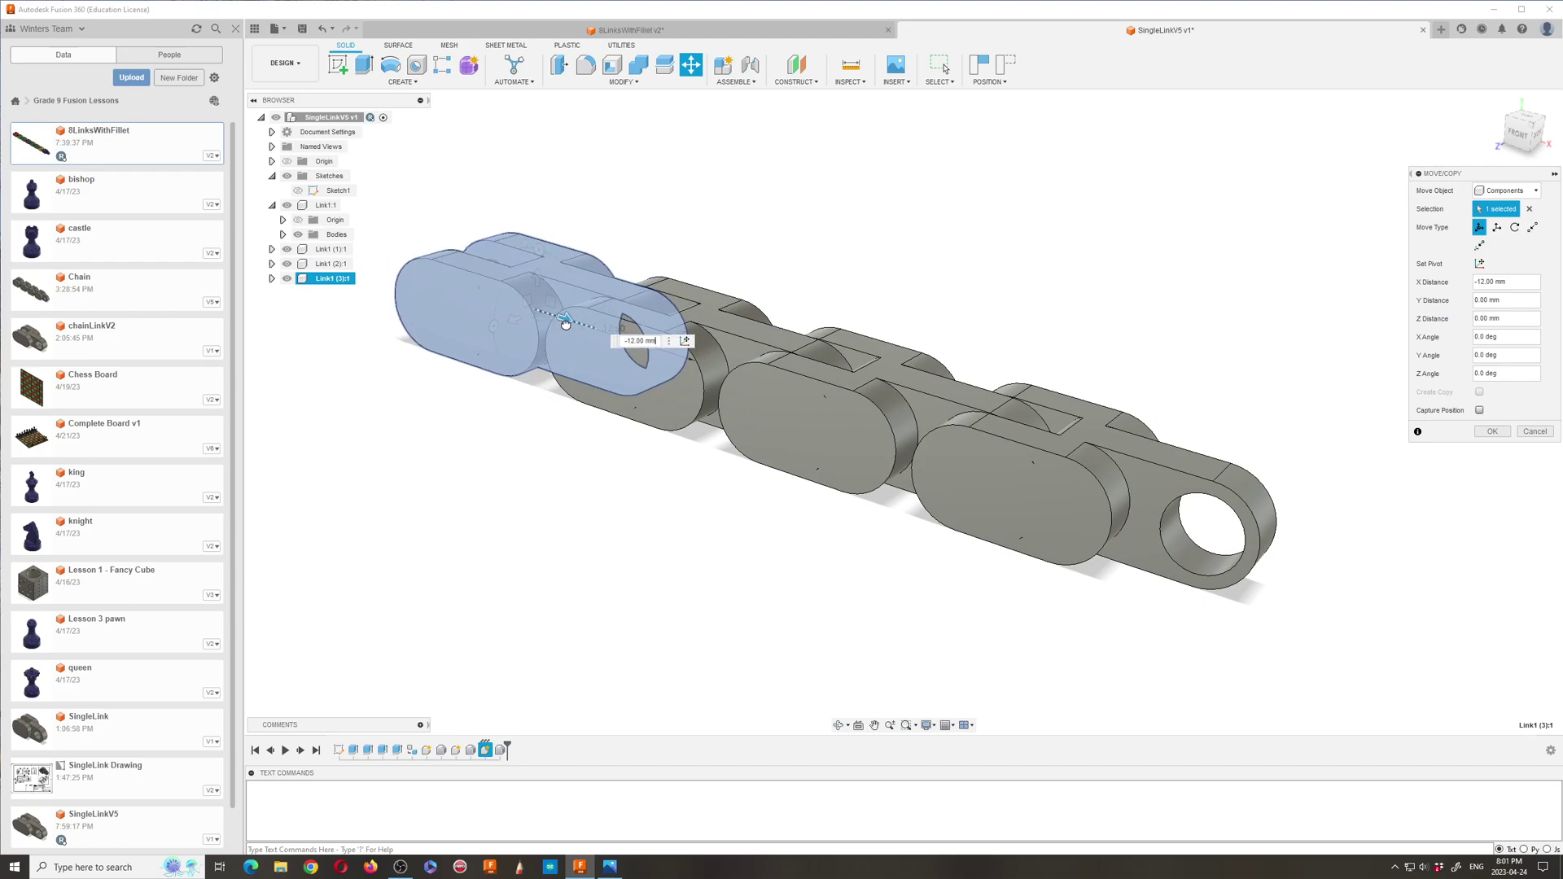
{"action": "left_click", "coordinate": [640, 341]}
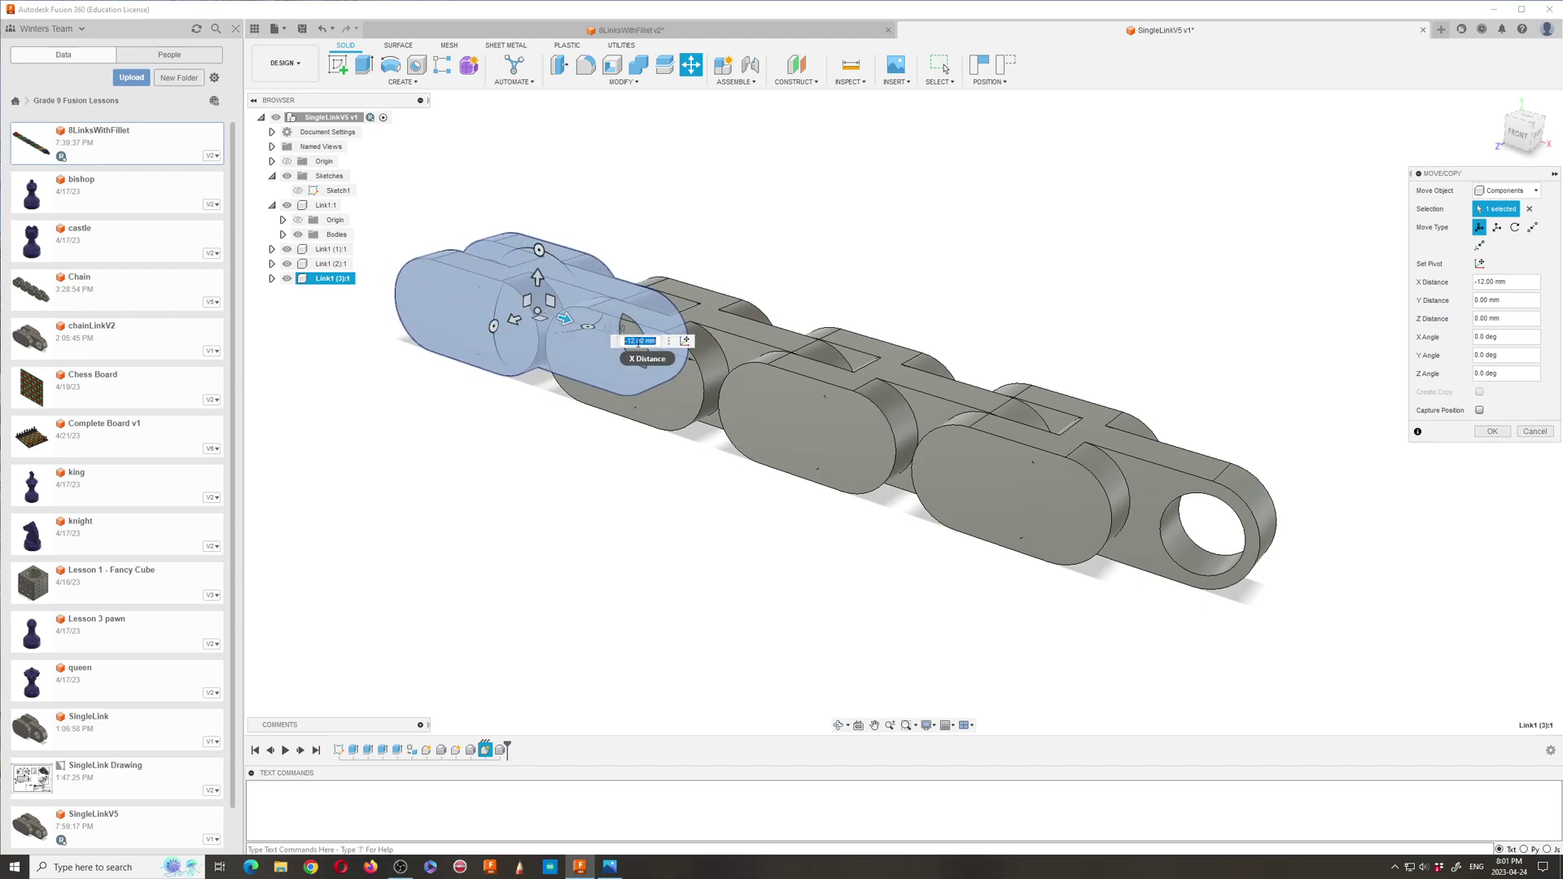
{"action": "left_click", "coordinate": [639, 341]}
{"action": "key", "text": "Return"}
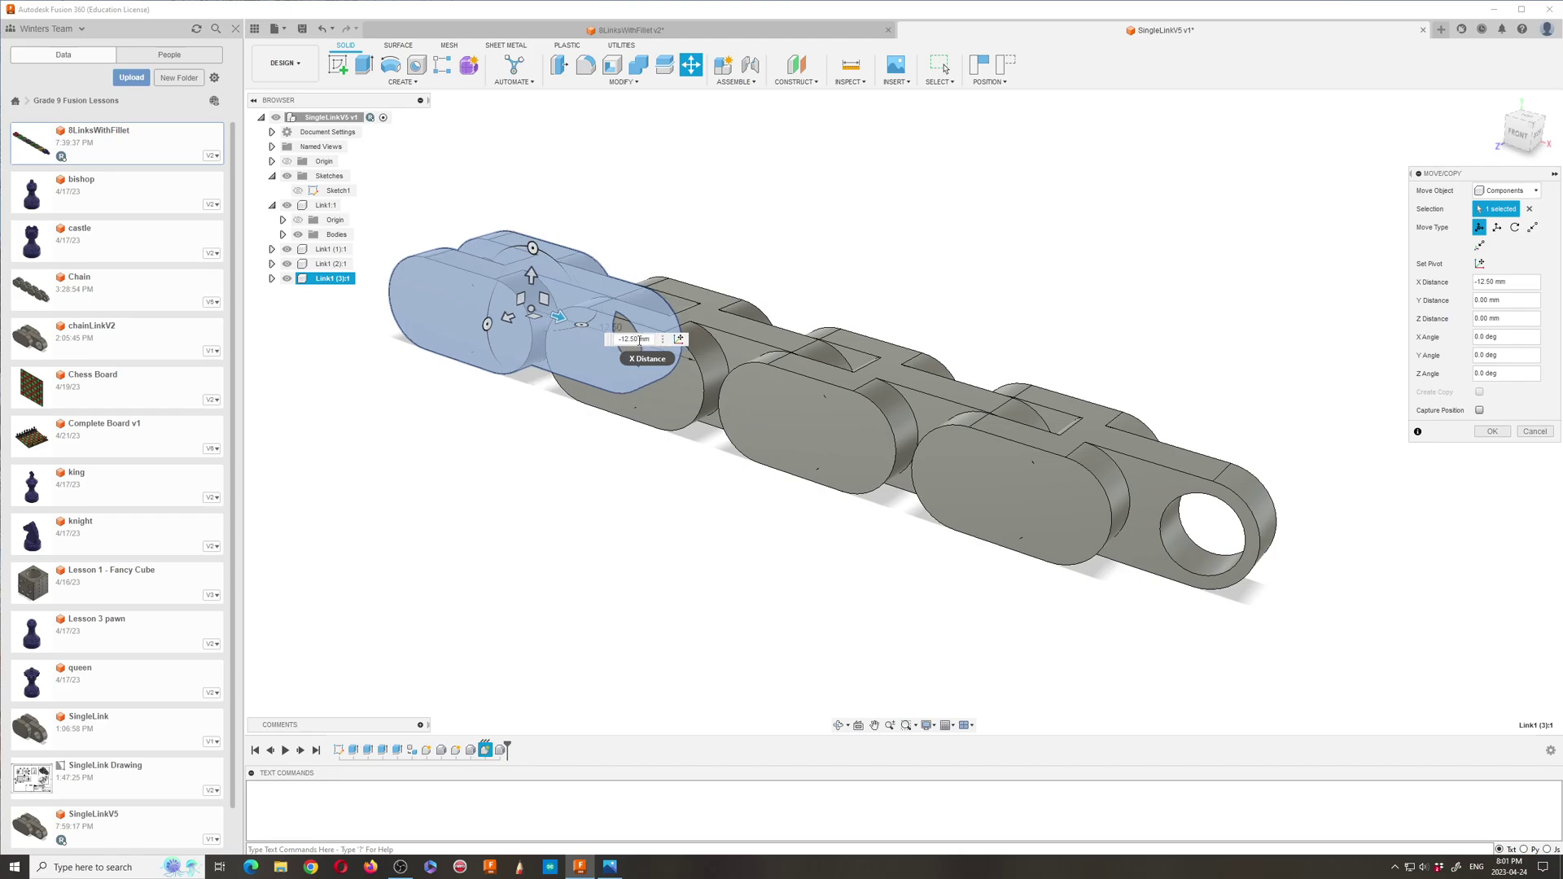
{"action": "left_click", "coordinate": [1492, 432]}
{"action": "left_click", "coordinate": [838, 725]}
{"action": "left_click_drag", "start_coordinate": [847, 655], "coordinate": [879, 614]}
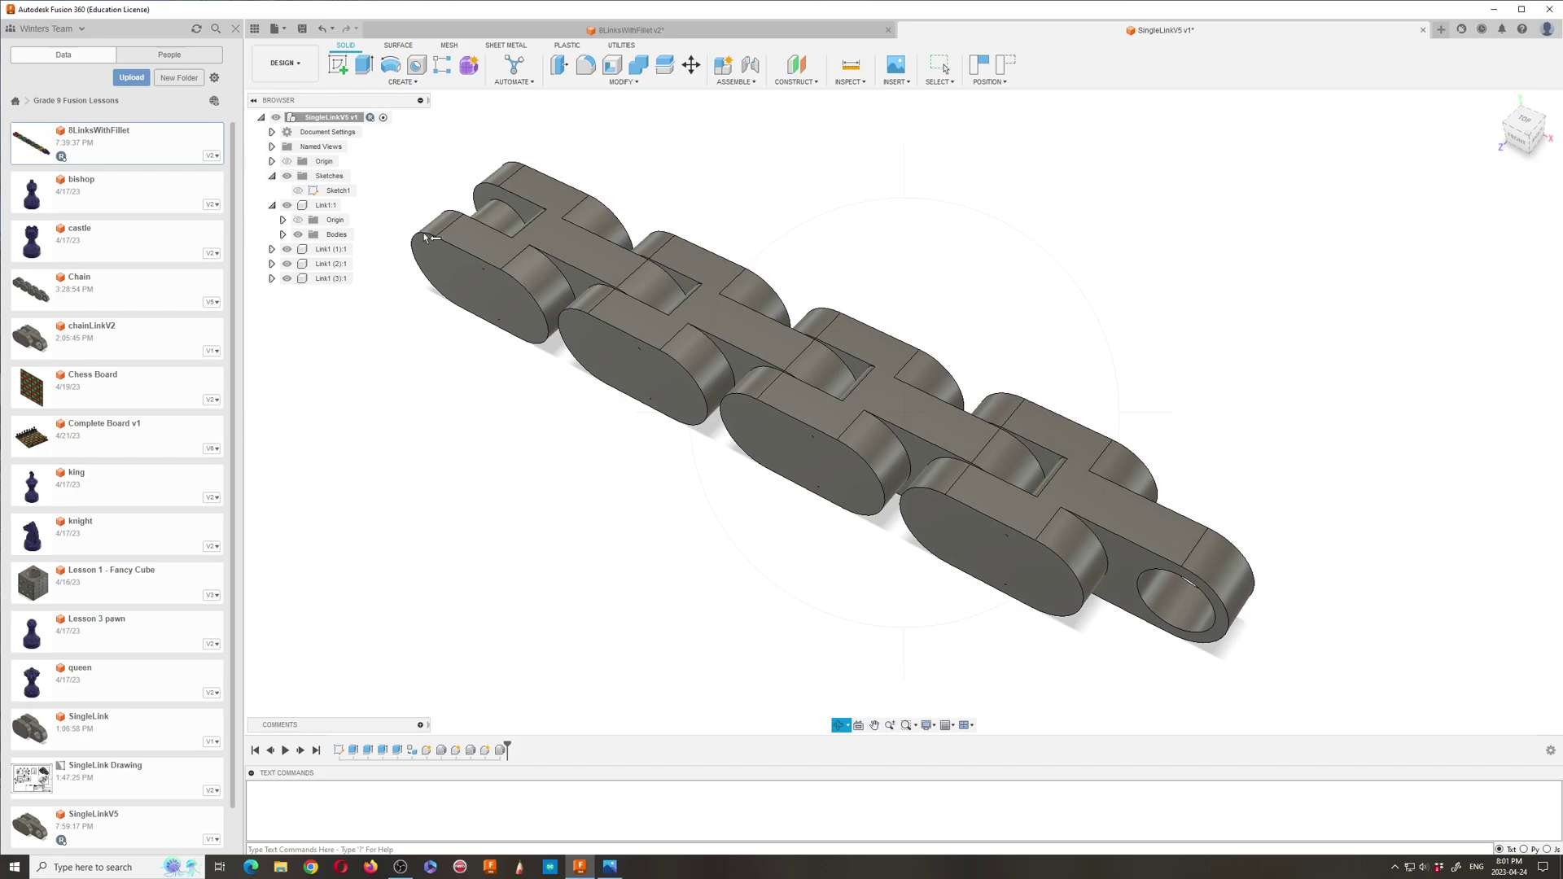
Step: Paint the links with Paint - Enamel Glossy green, blue, red and yellow from the Appearance library
{"action": "right_click", "coordinate": [317, 281]}
{"action": "left_click", "coordinate": [348, 403]}
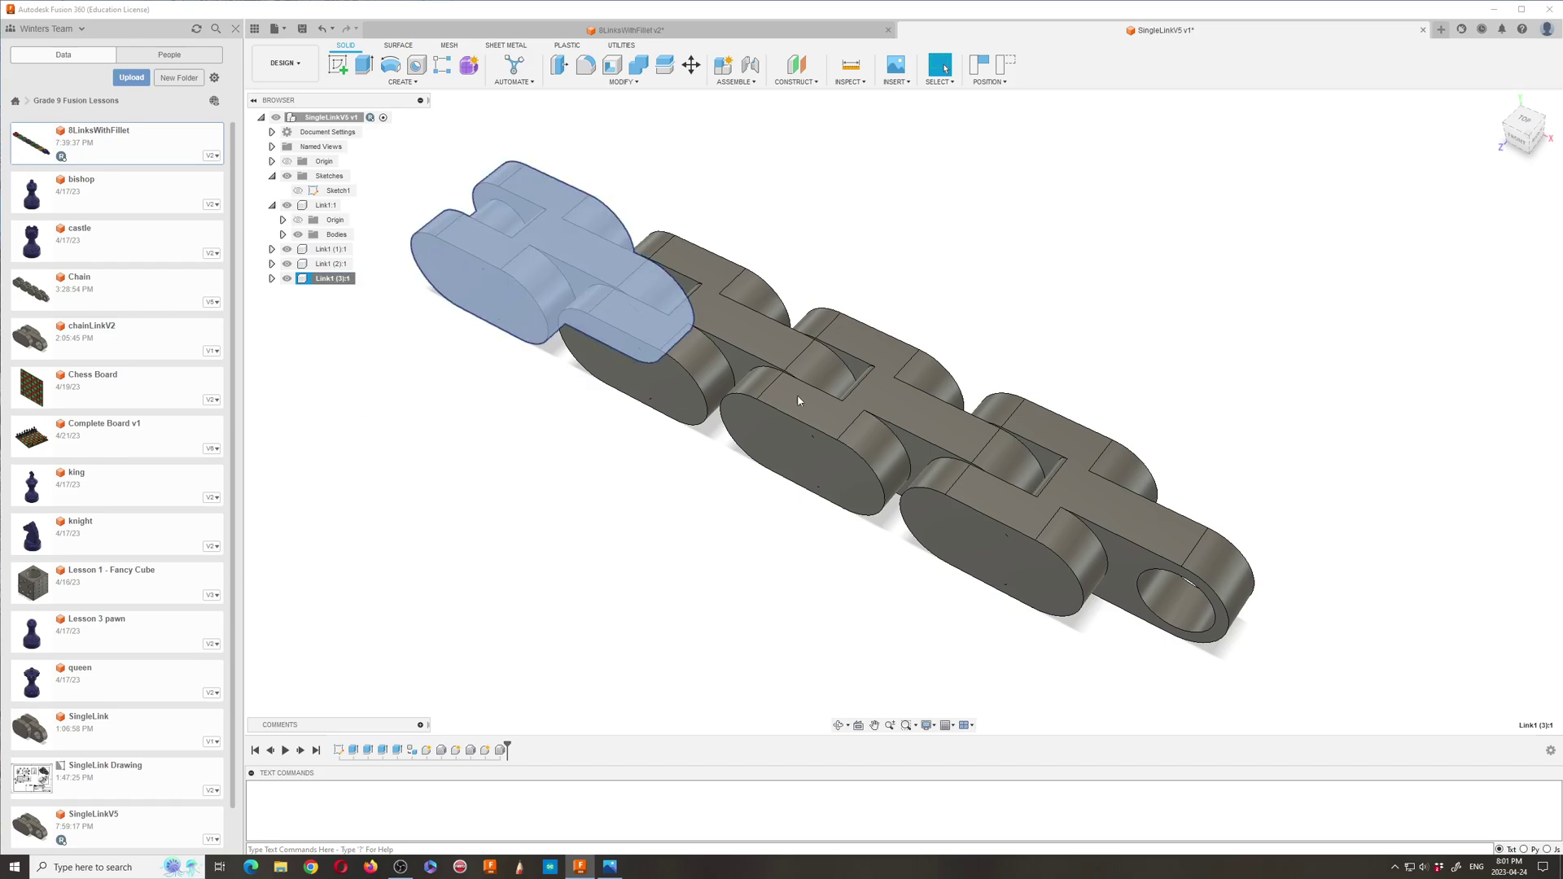
{"action": "mouse_move", "coordinate": [1345, 561]}
{"action": "left_mouse_down"}
{"action": "mouse_move", "coordinate": [1358, 561]}
{"action": "mouse_move", "coordinate": [1116, 507]}
{"action": "left_mouse_up"}
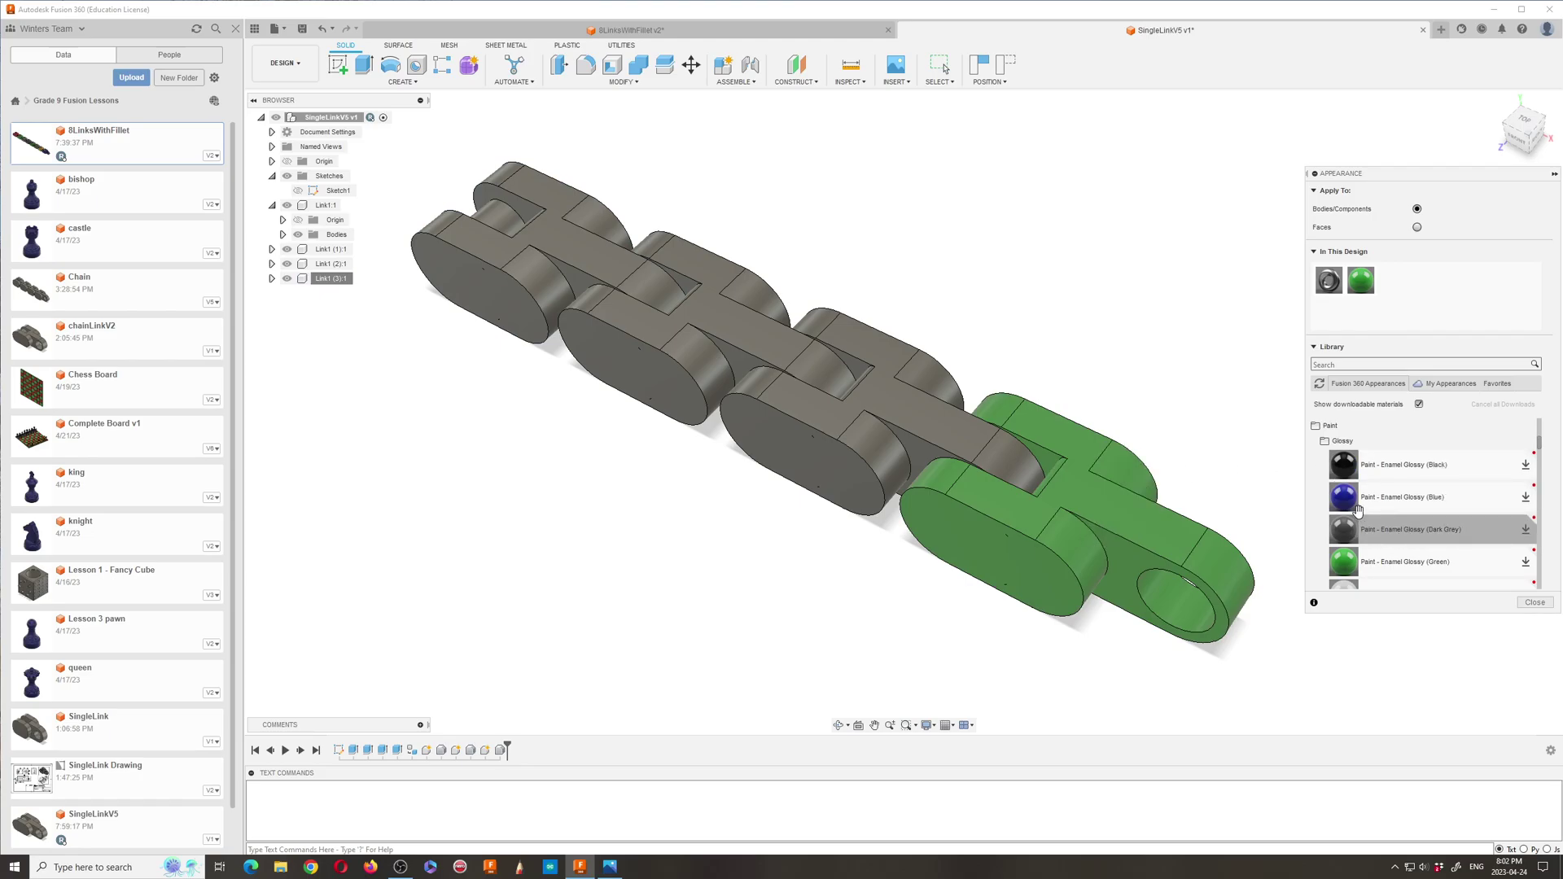
{"action": "mouse_move", "coordinate": [1343, 497]}
{"action": "left_mouse_down"}
{"action": "mouse_move", "coordinate": [1291, 506]}
{"action": "mouse_move", "coordinate": [850, 431]}
{"action": "left_mouse_up"}
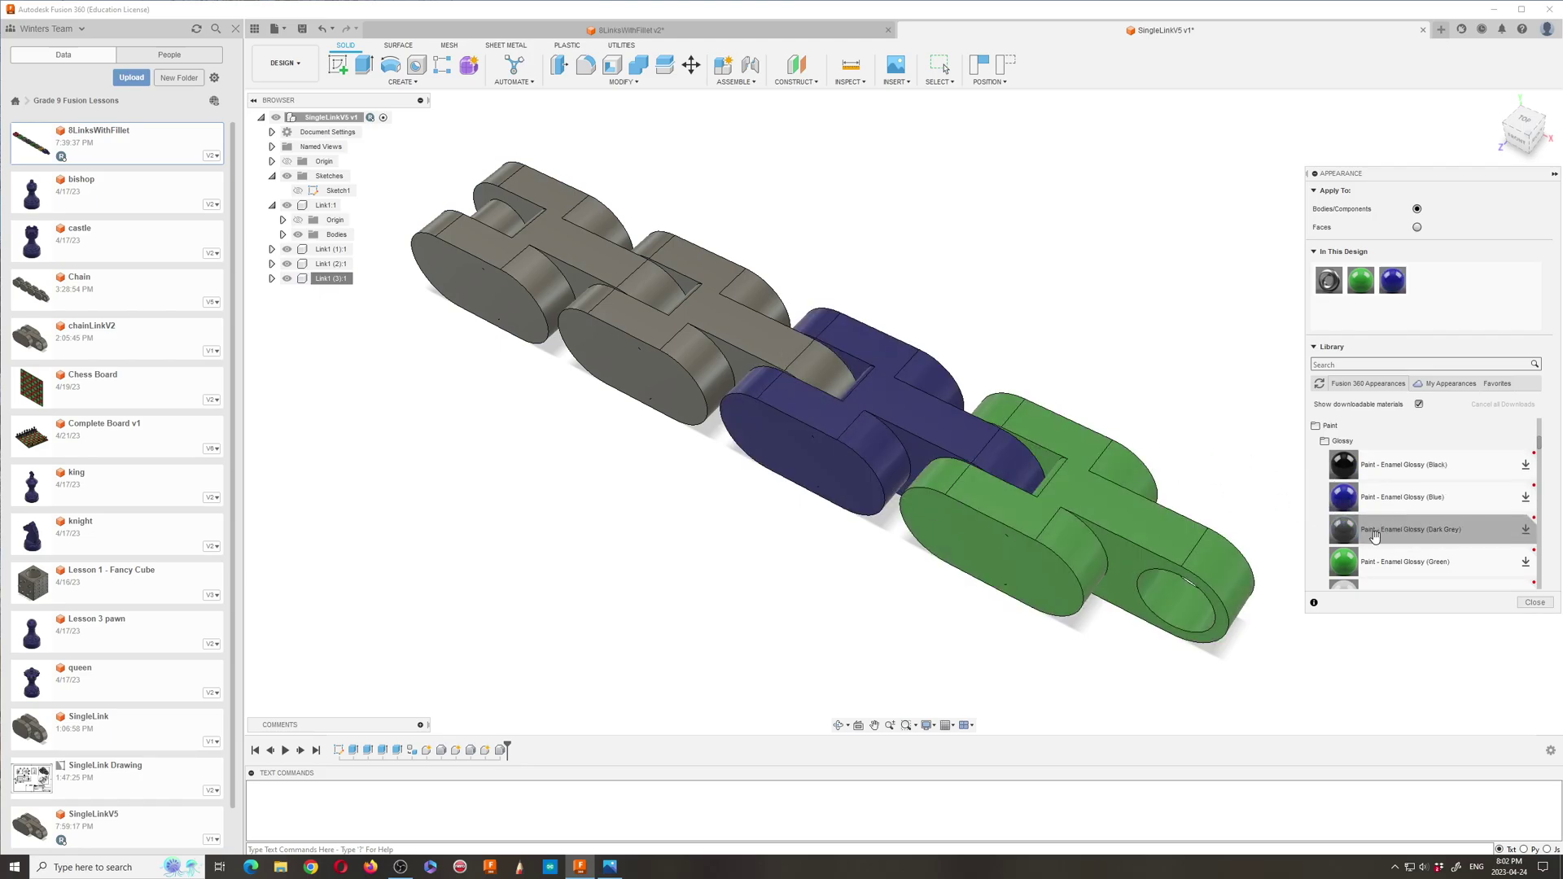
{"action": "scroll", "coordinate": [1374, 541], "scroll_direction": "down", "scroll_amount": 2}
{"action": "left_click_drag", "start_coordinate": [1362, 556], "coordinate": [713, 362]}
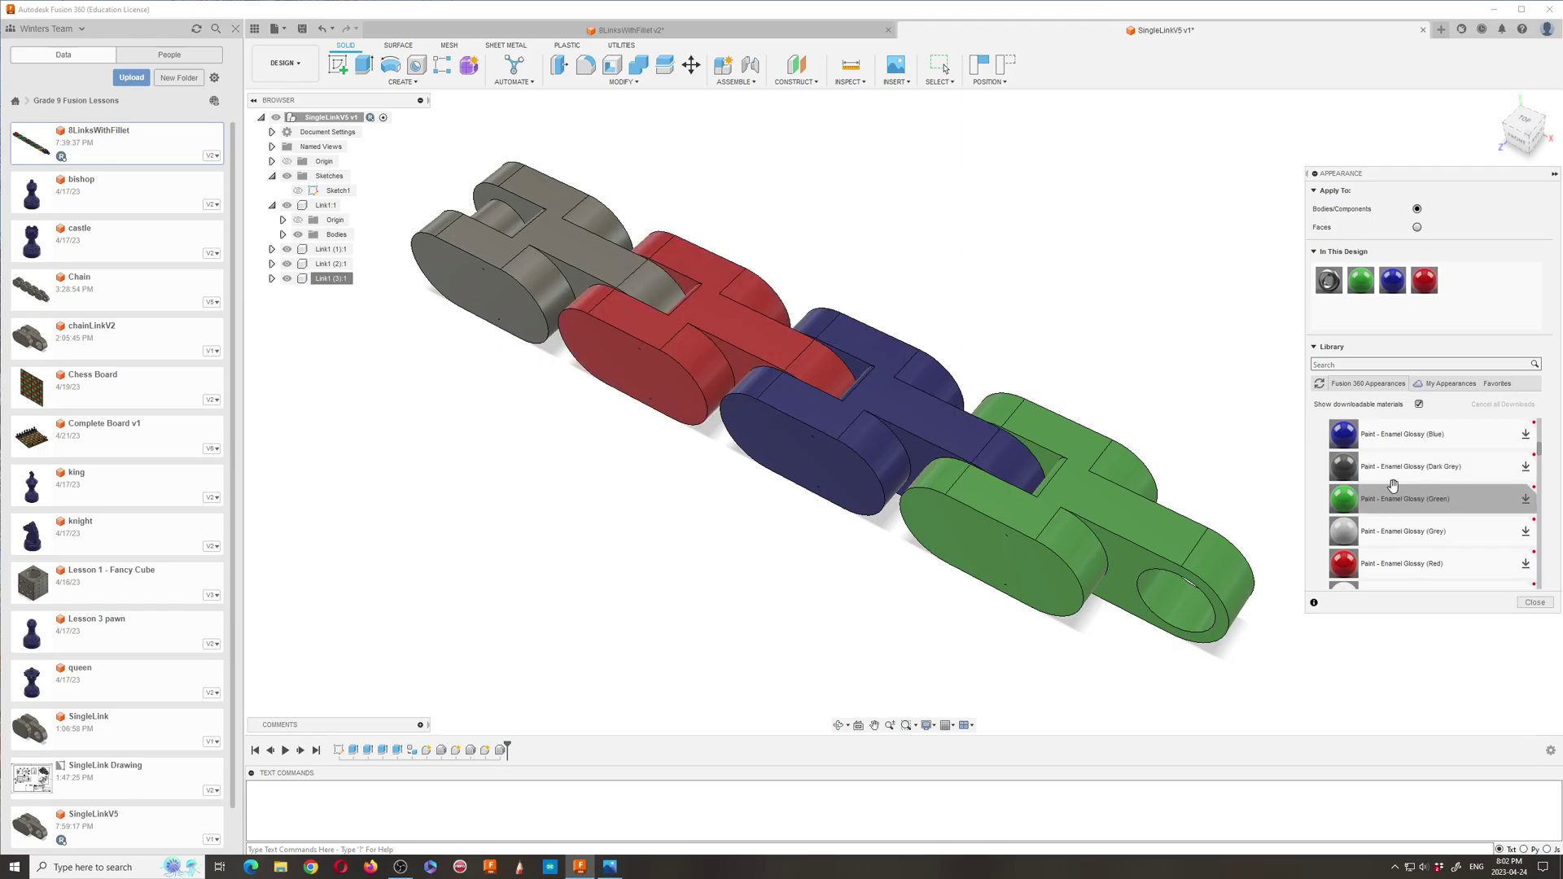
{"action": "scroll", "coordinate": [1393, 485], "scroll_direction": "down", "scroll_amount": 3}
{"action": "left_click_drag", "start_coordinate": [1344, 530], "coordinate": [526, 295]}
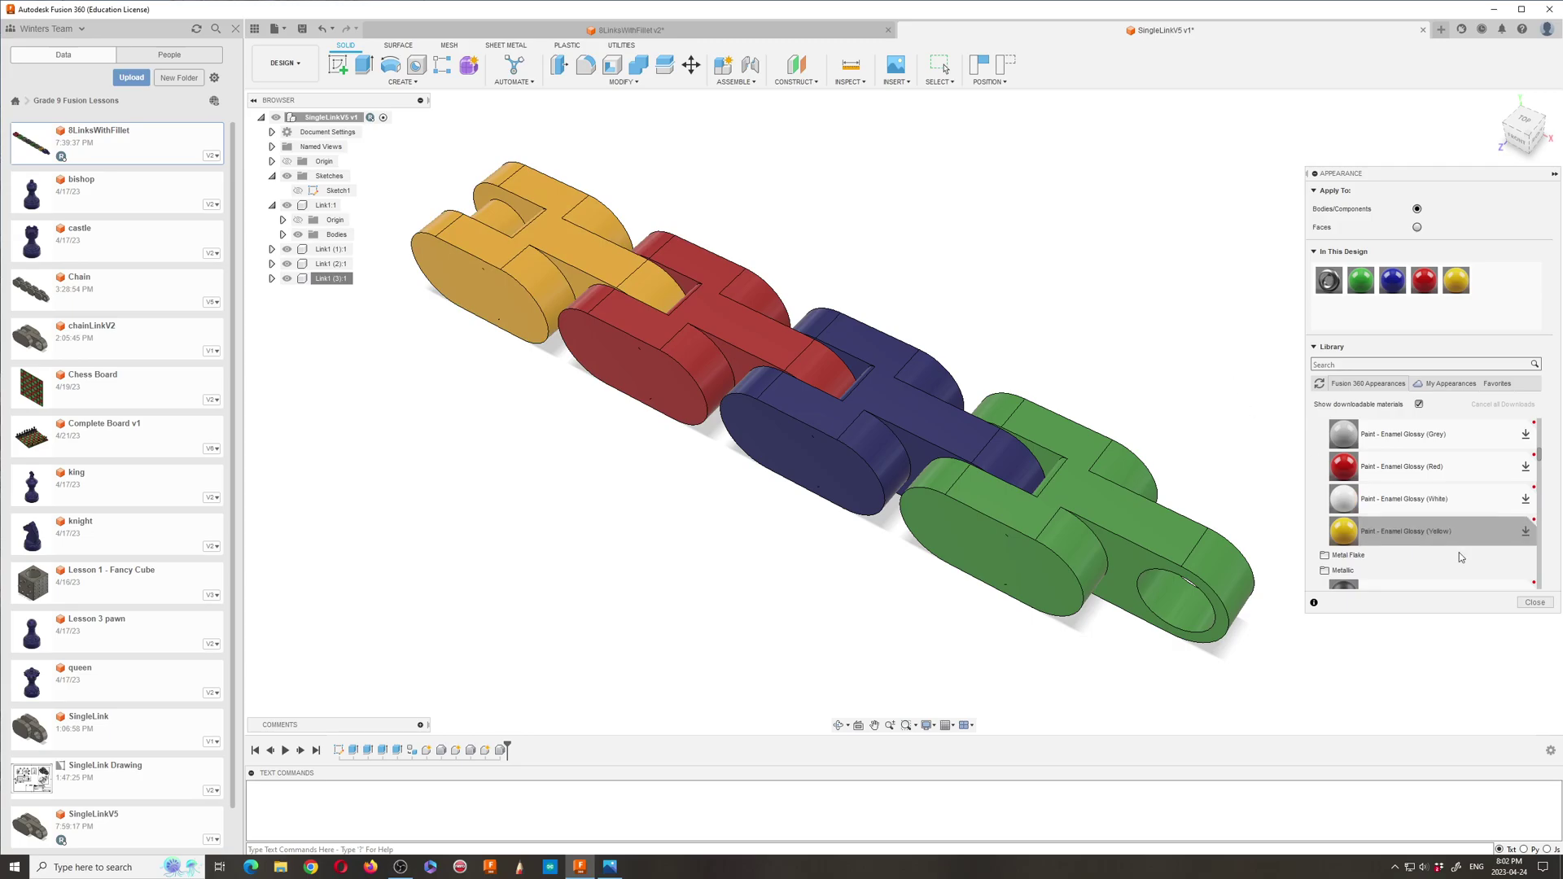
{"action": "left_click", "coordinate": [1535, 603]}
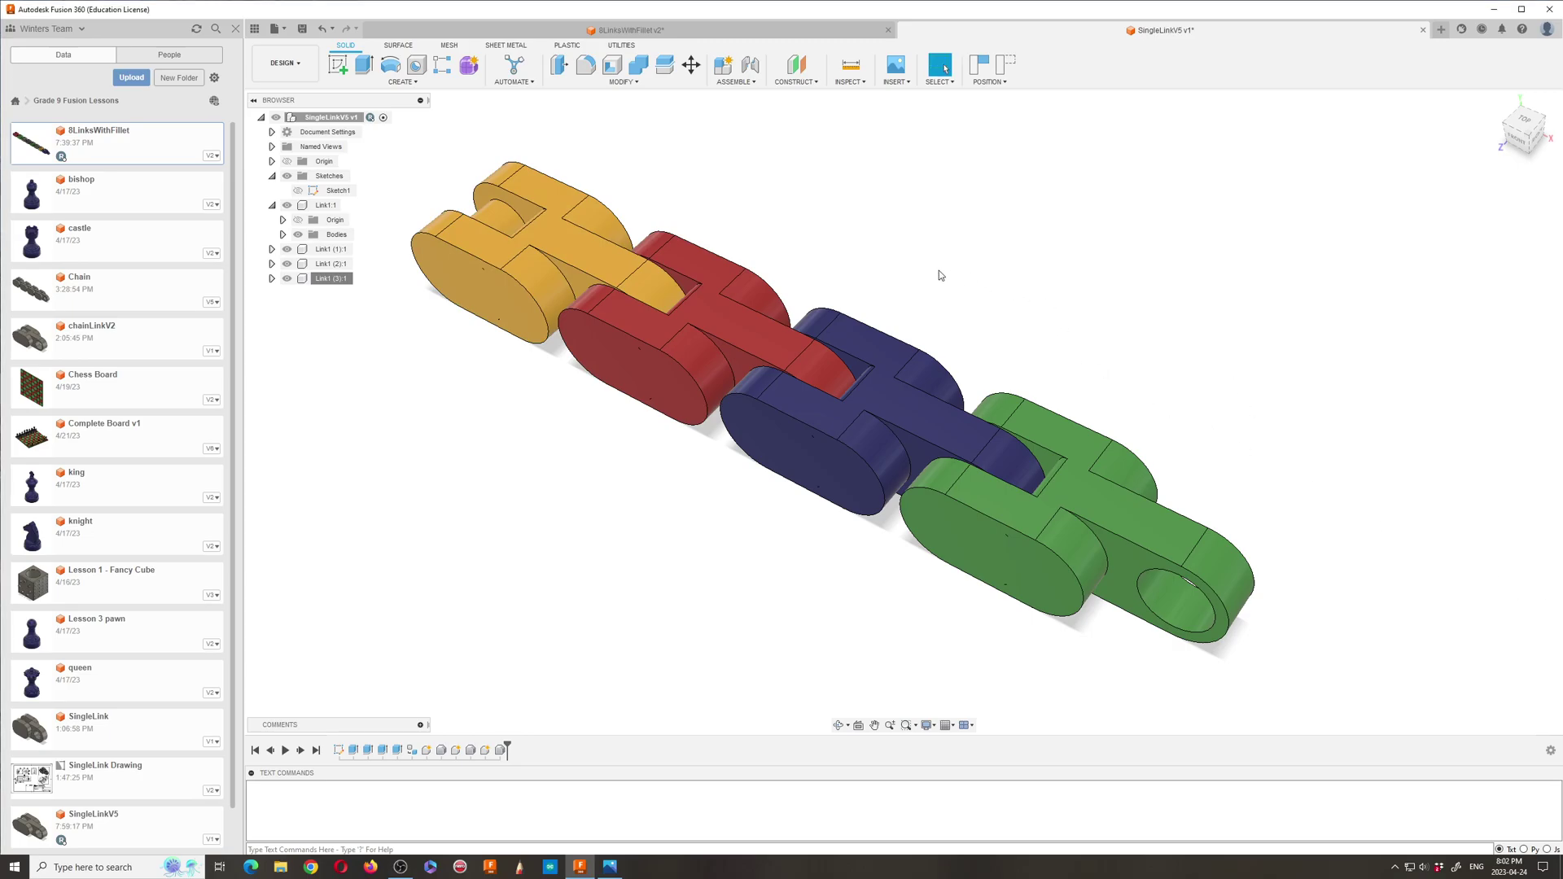
{"action": "scroll", "coordinate": [859, 234], "scroll_direction": "up", "scroll_amount": 3}
{"action": "scroll", "coordinate": [583, 145], "scroll_direction": "down", "scroll_amount": 3}
{"action": "scroll", "coordinate": [583, 145], "scroll_direction": "down", "scroll_amount": 1}
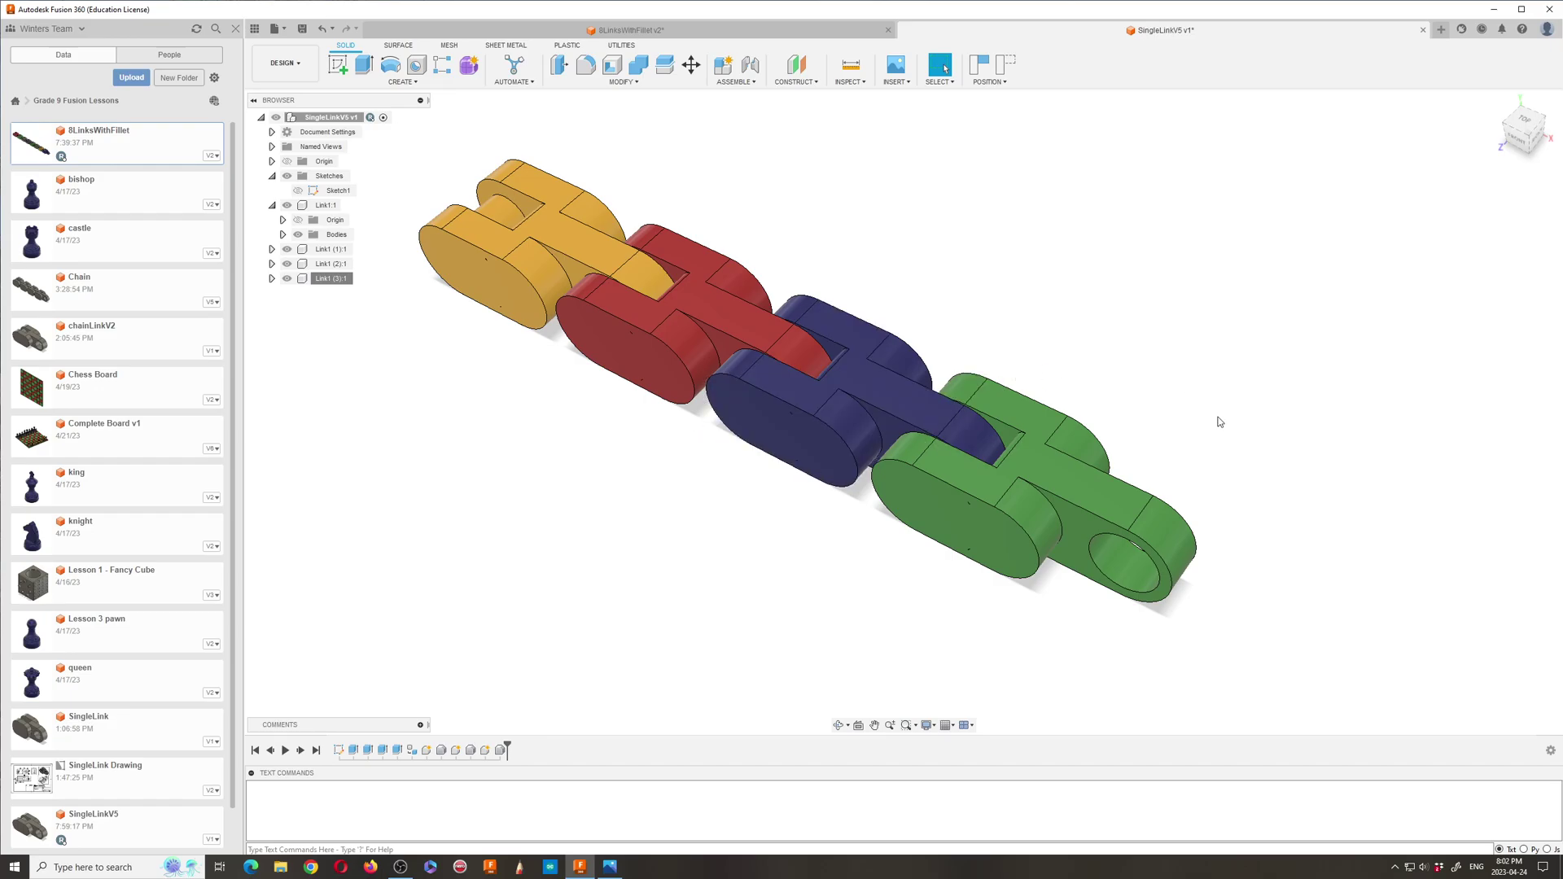
{"action": "scroll", "coordinate": [1220, 422], "scroll_direction": "down", "scroll_amount": 3}
{"action": "scroll", "coordinate": [743, 186], "scroll_direction": "up", "scroll_amount": 2}
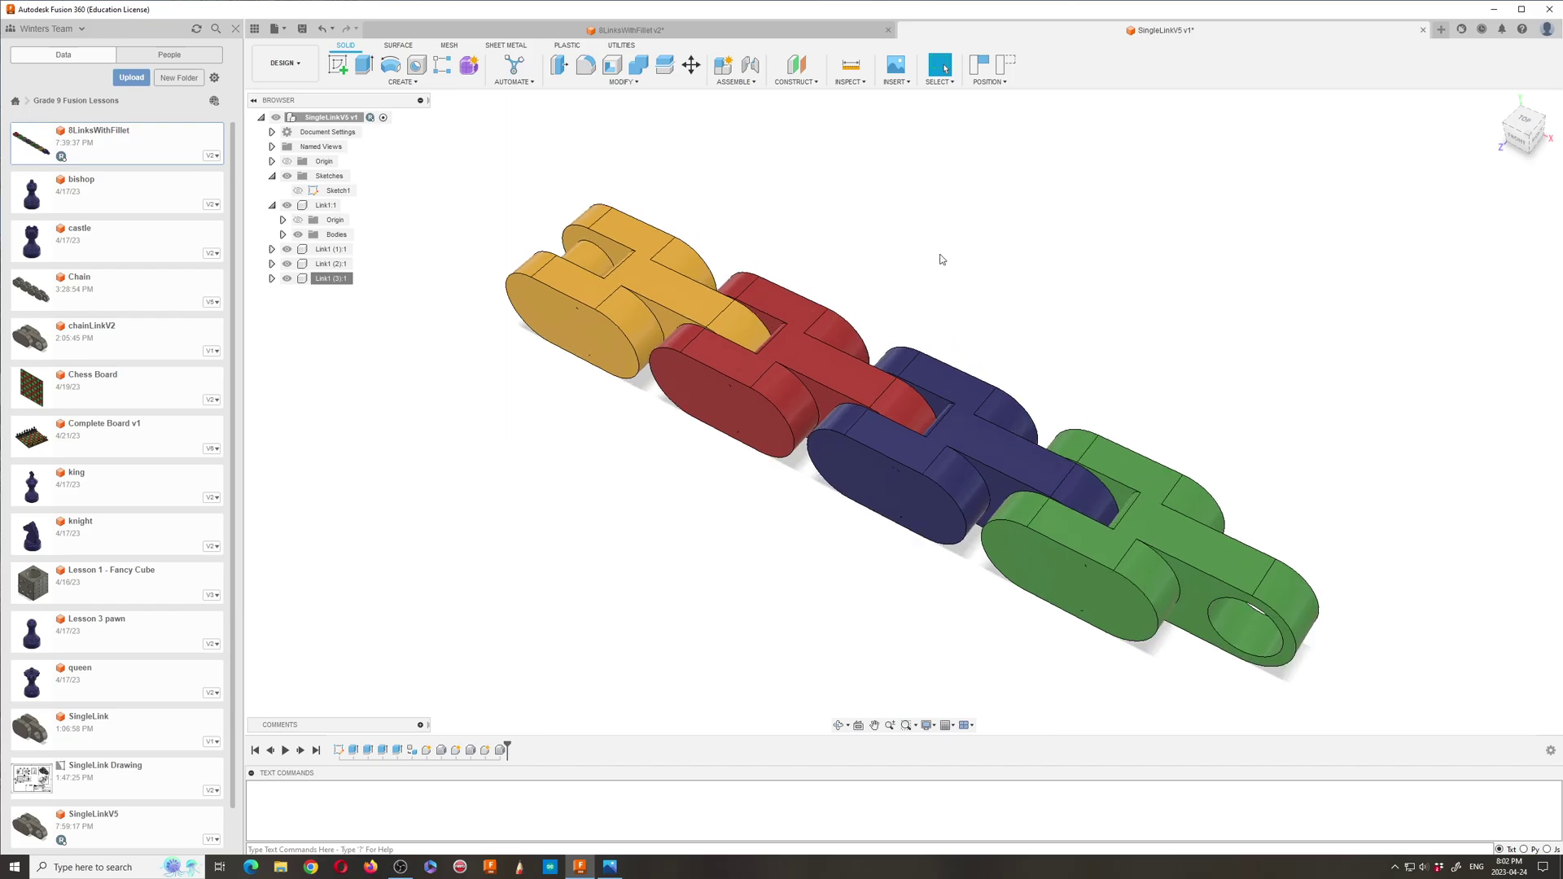